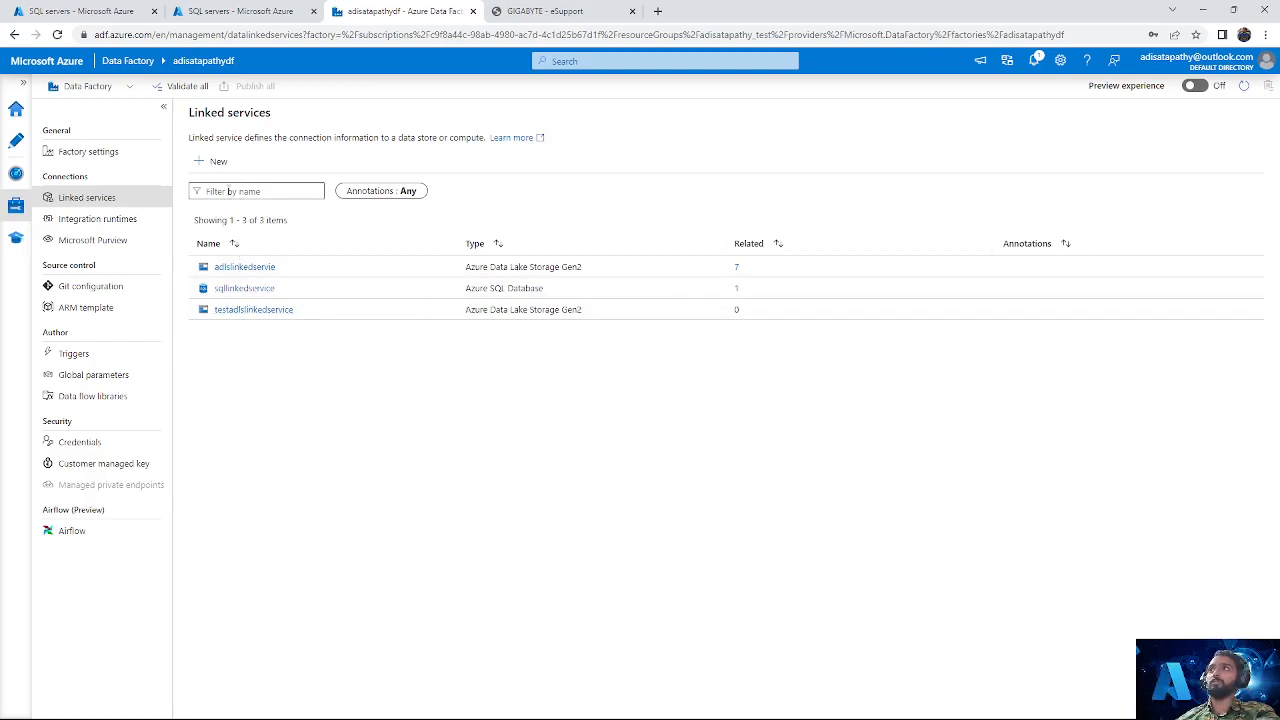
Step: Start a new linked service and choose Azure SQL Database as its data store type
click(213, 161)
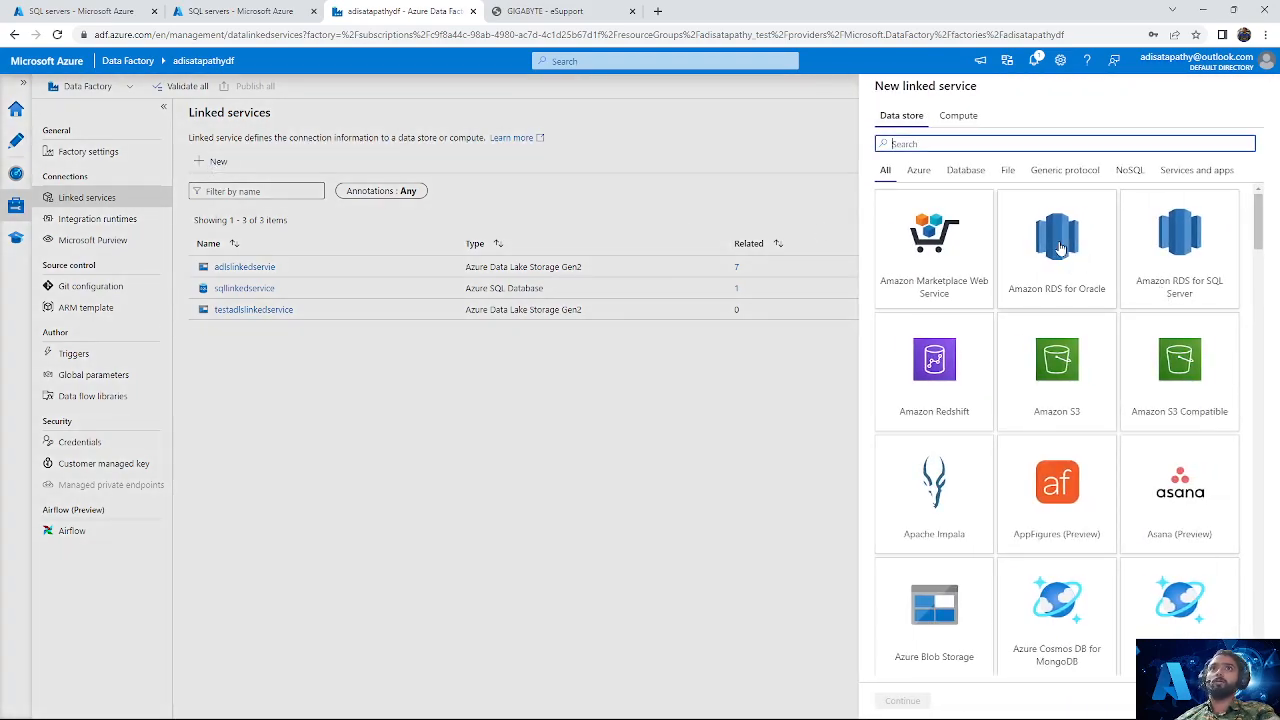
text(sq)
click(1095, 386)
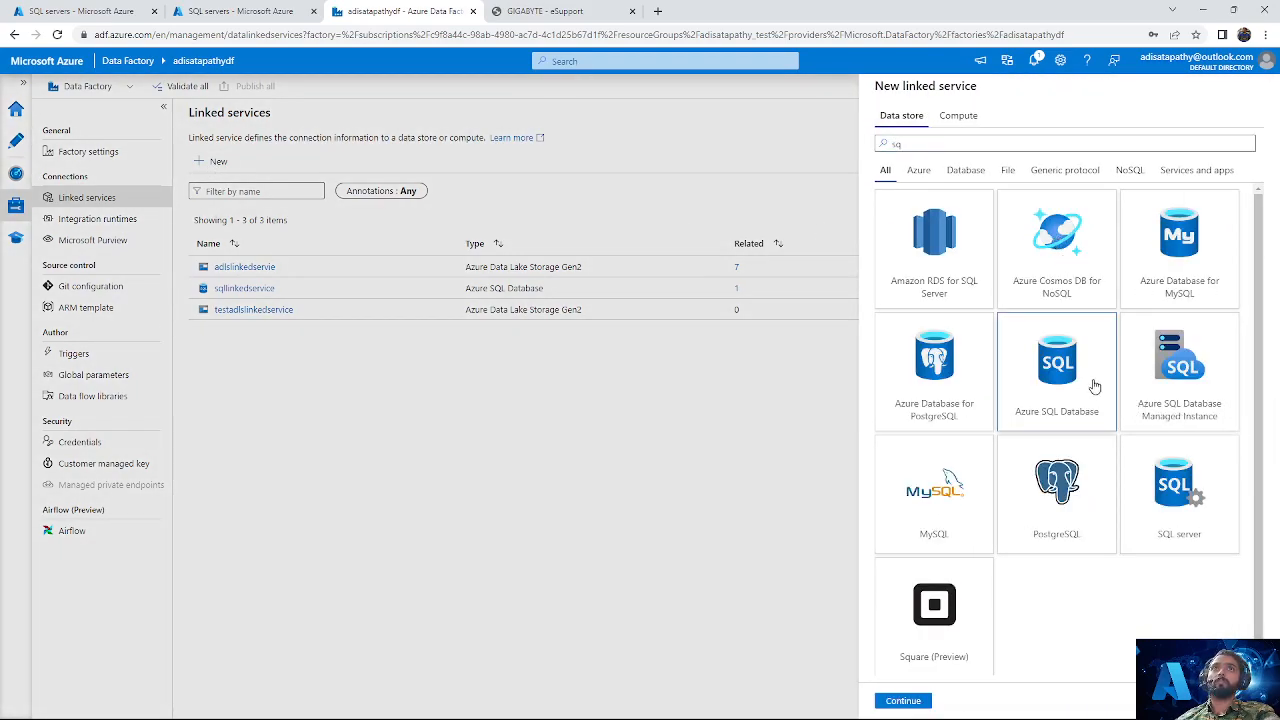
click(886, 702)
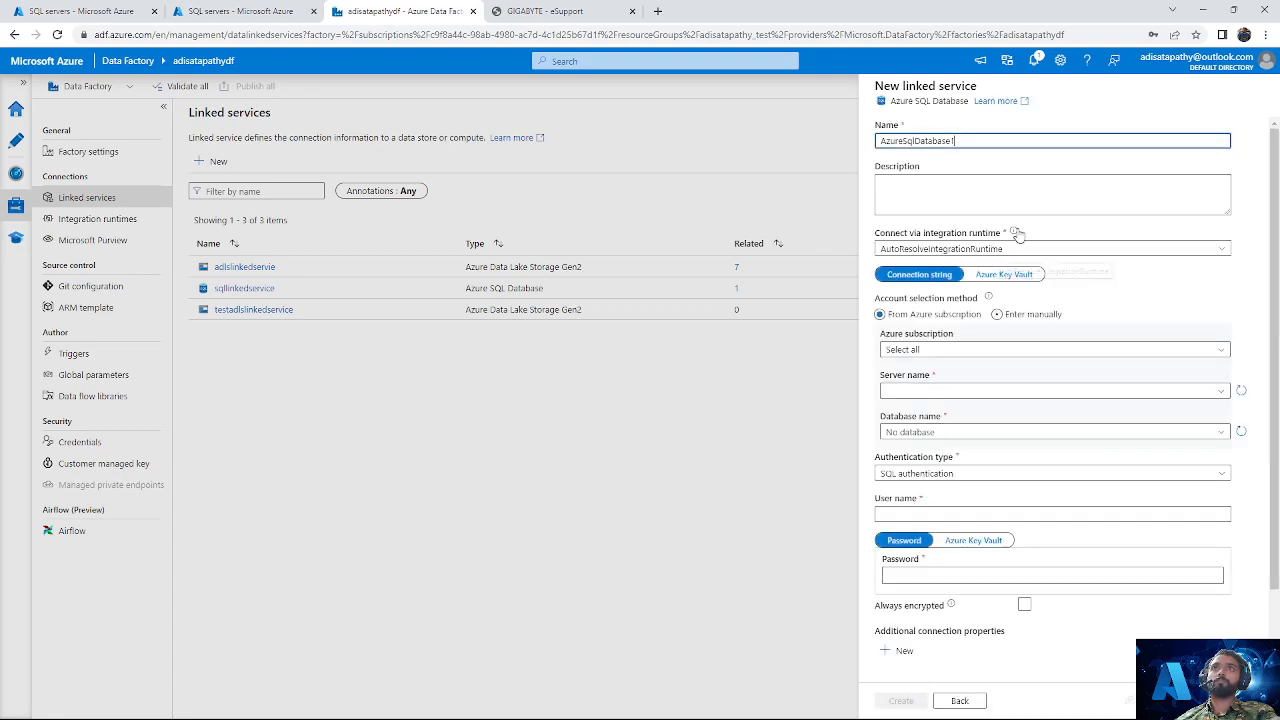
Step: Name the new Azure SQL Database linked service testlinkedservice
key(ctrl+a)
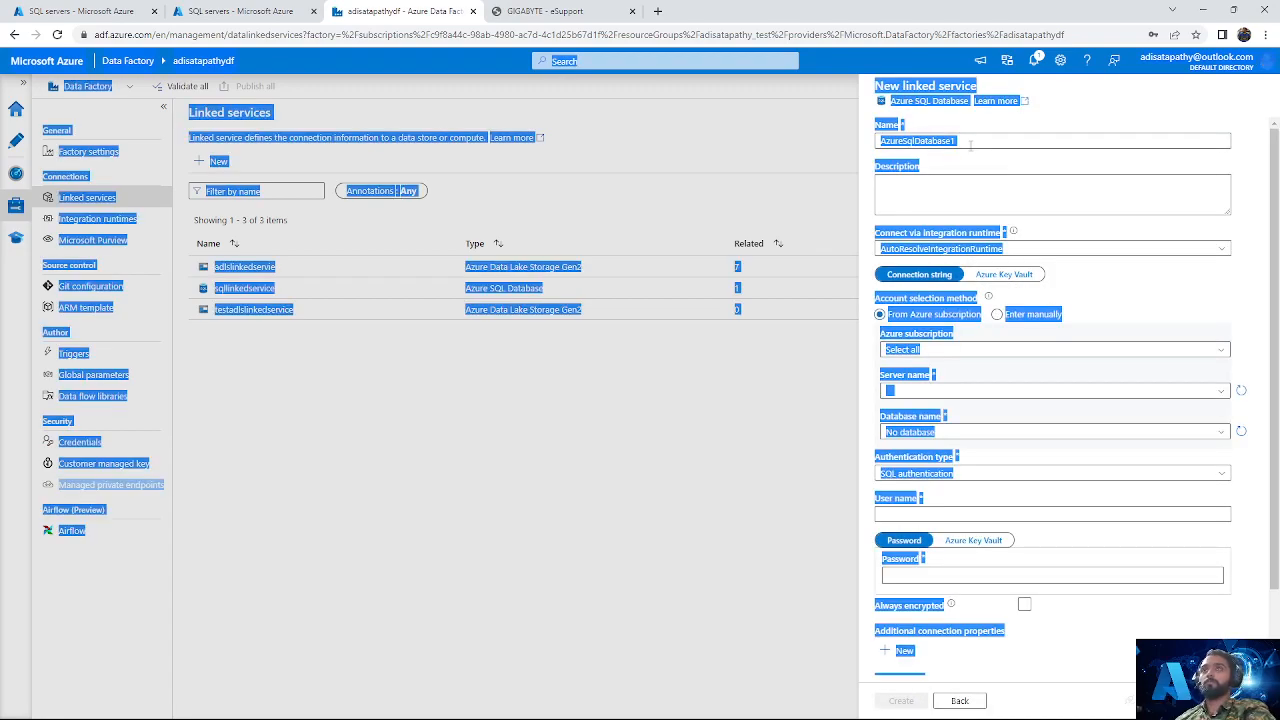
click(728, 364)
click(982, 141)
key(ctrl+a)
key(BackSpace)
text(test)
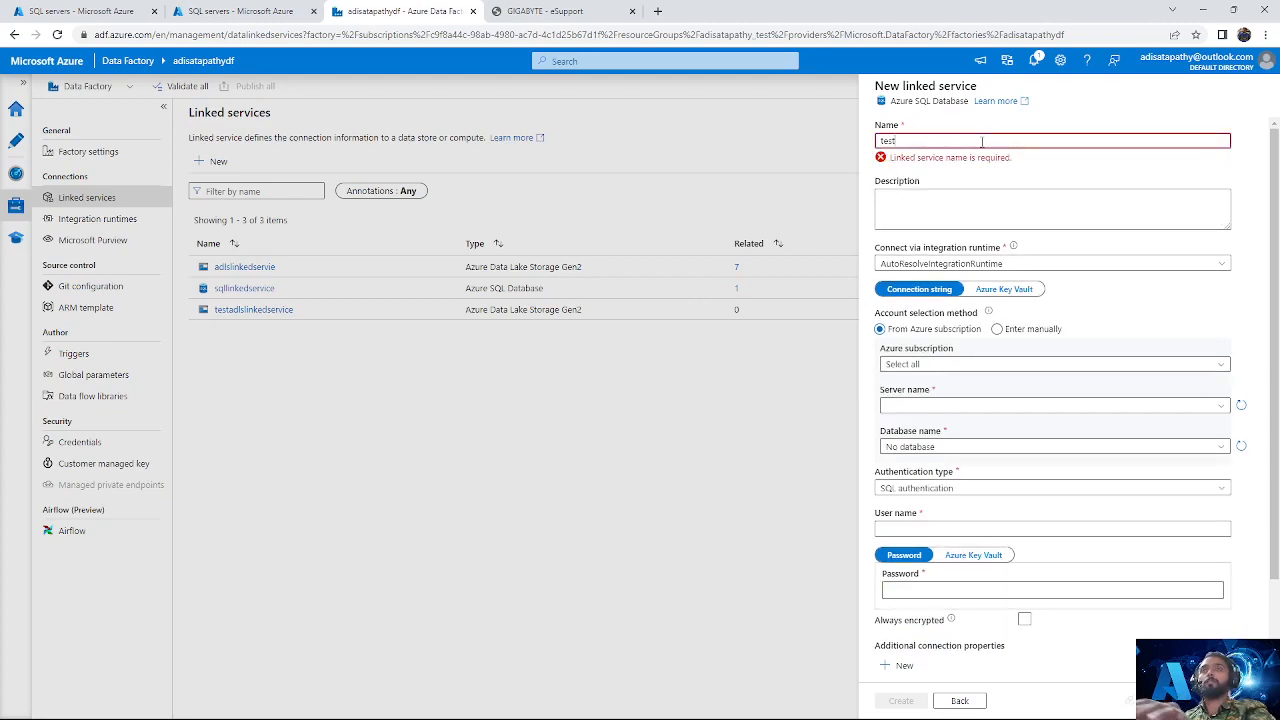
text(linkedservice)
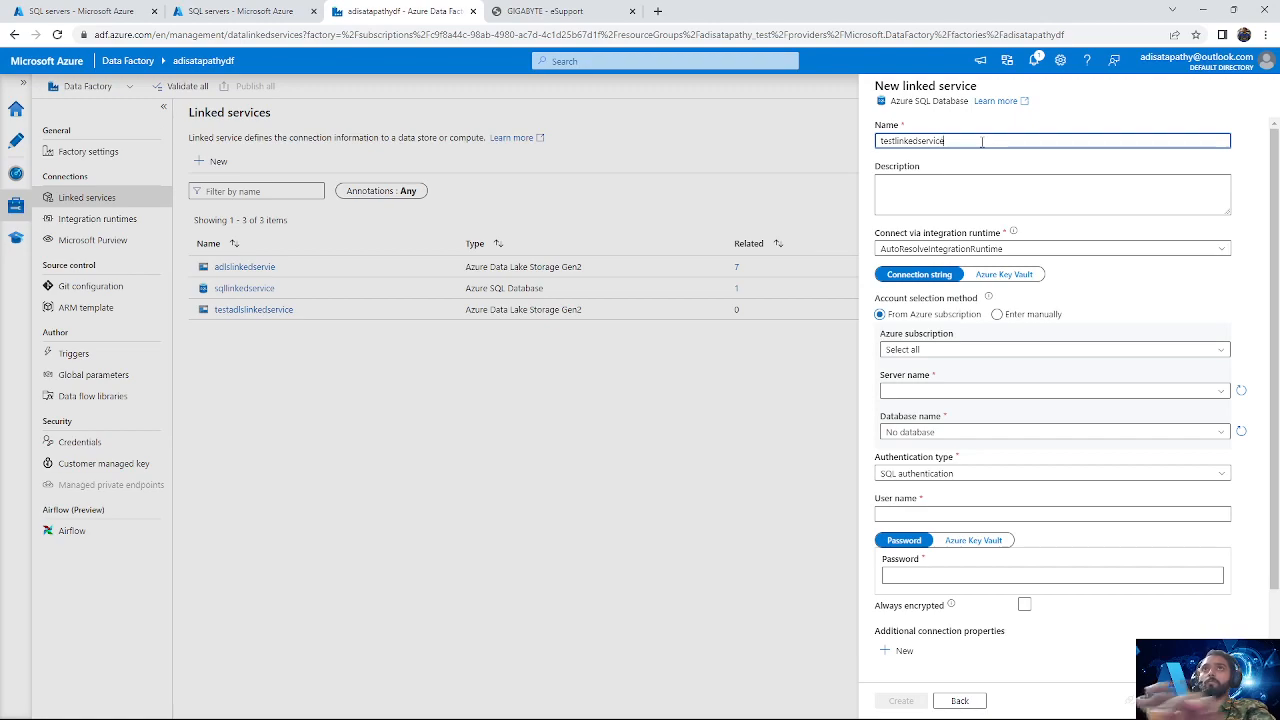
click(988, 304)
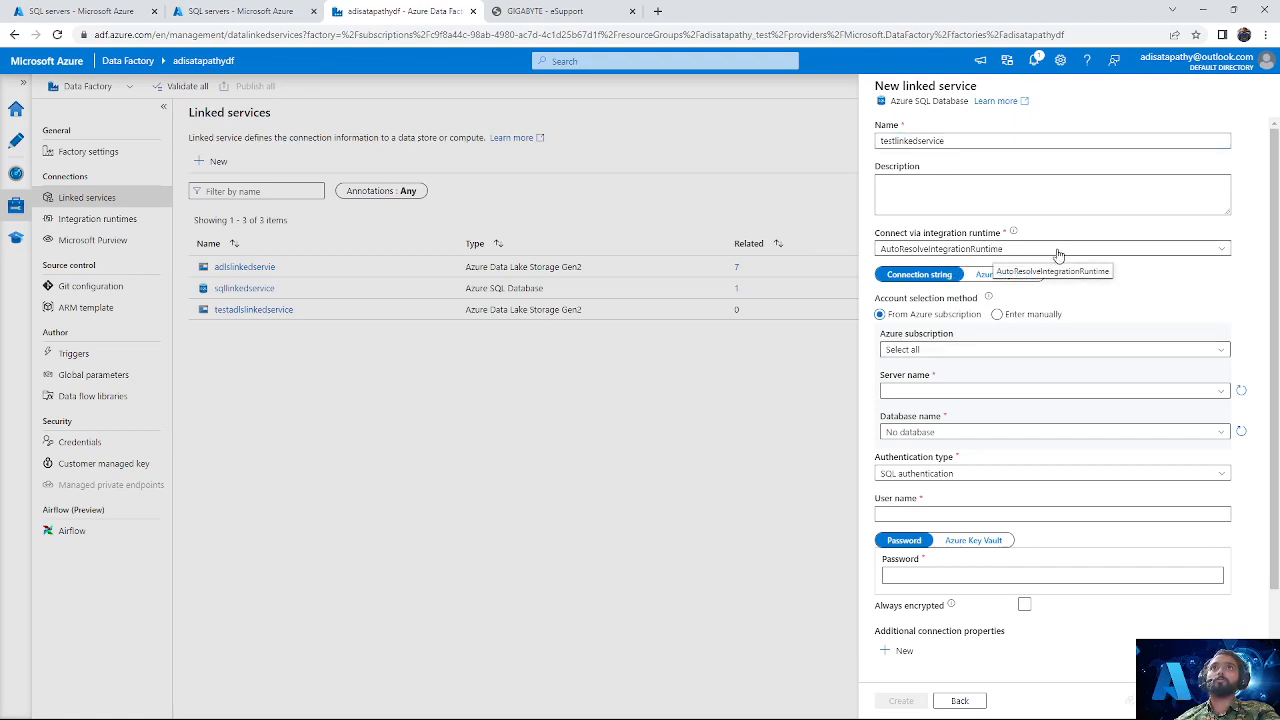
Step: Include all Azure subscriptions, refresh the server list, and select the server adisatapathyserver with its database adisatapathydb
click(993, 350)
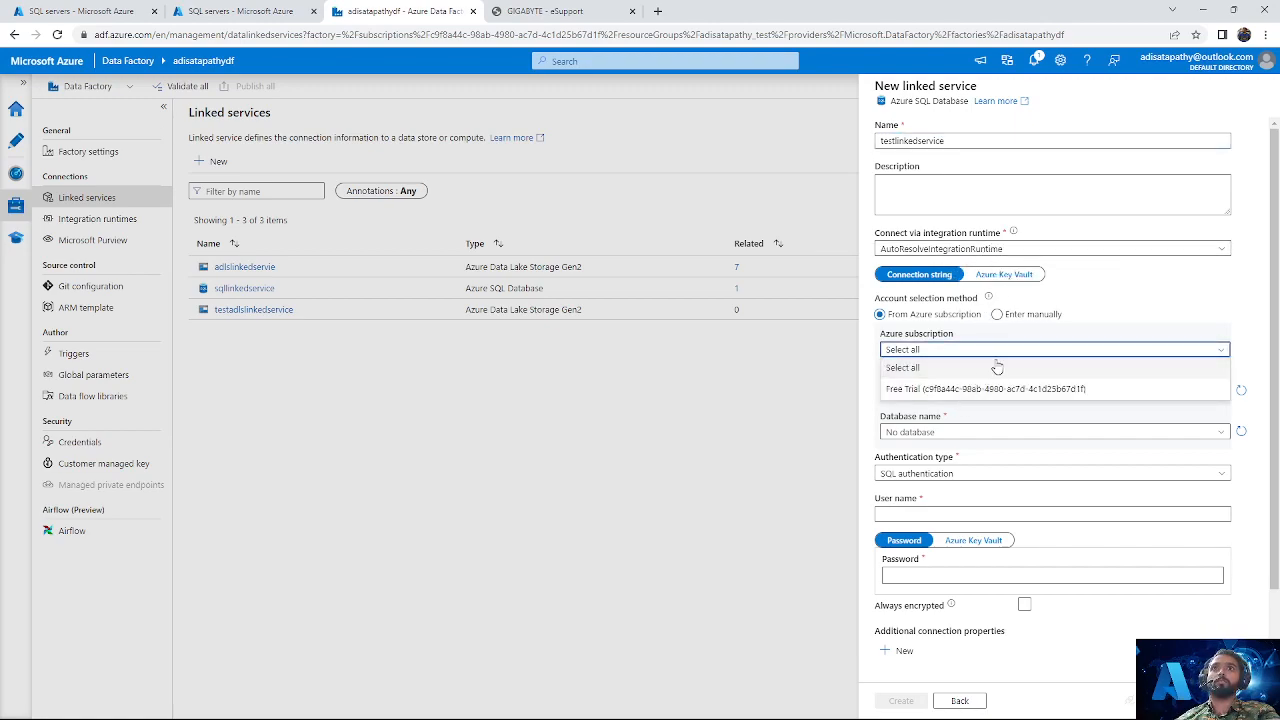
click(996, 368)
click(974, 433)
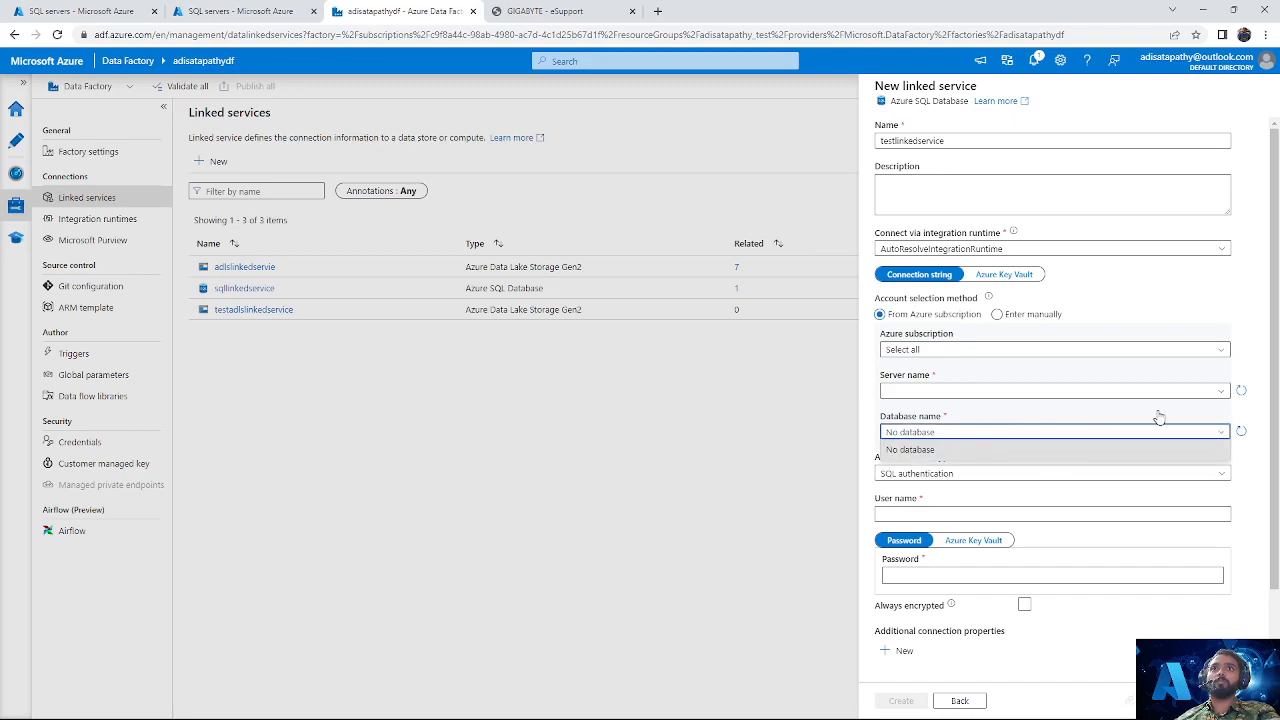
click(1242, 432)
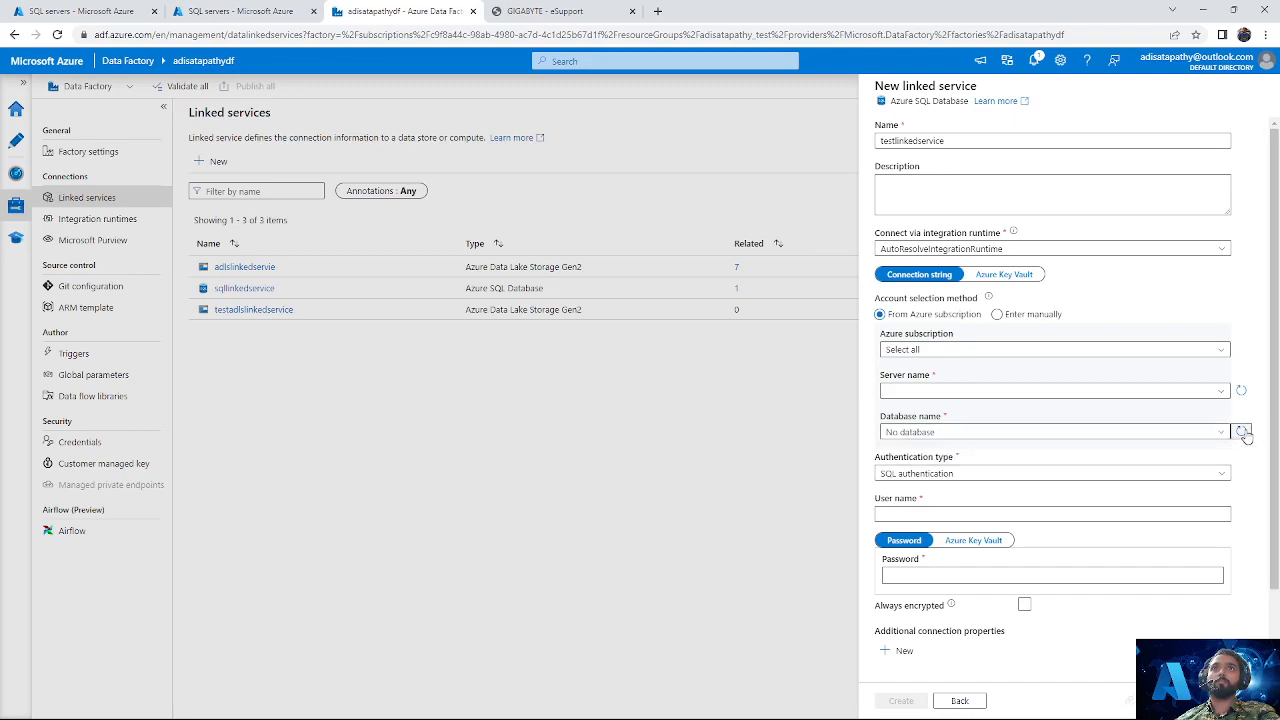
click(1241, 390)
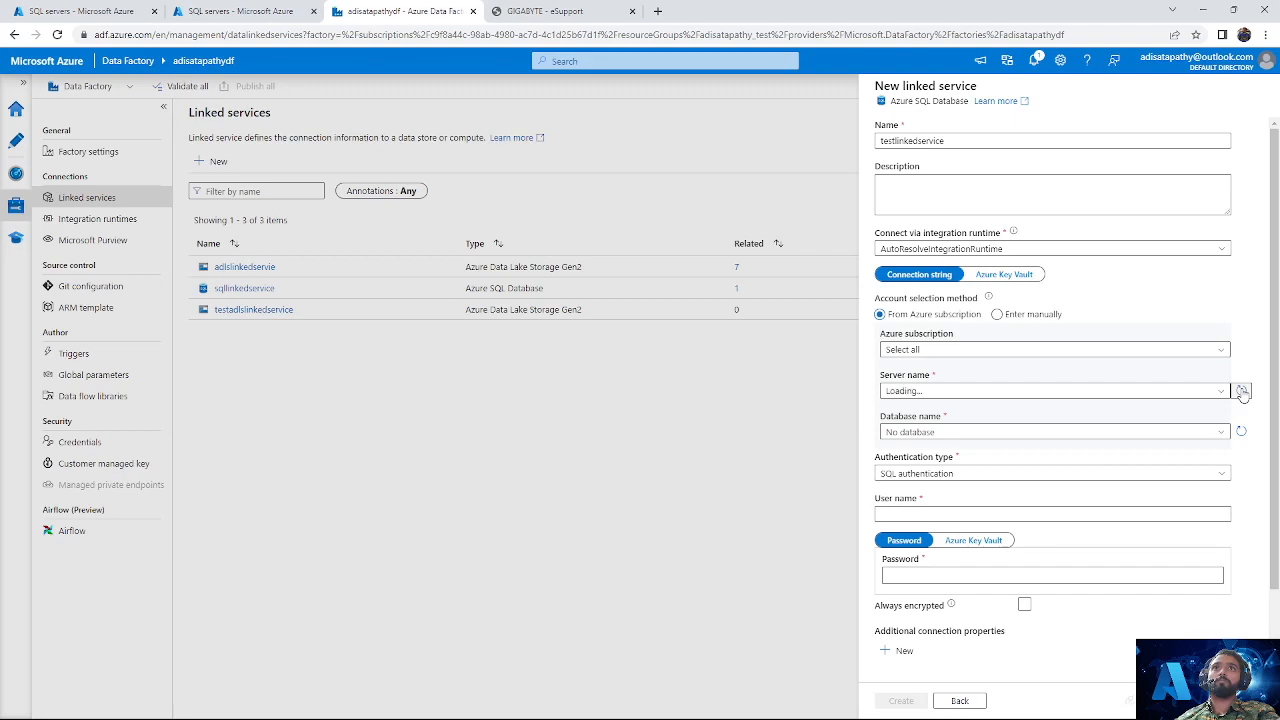
click(1146, 396)
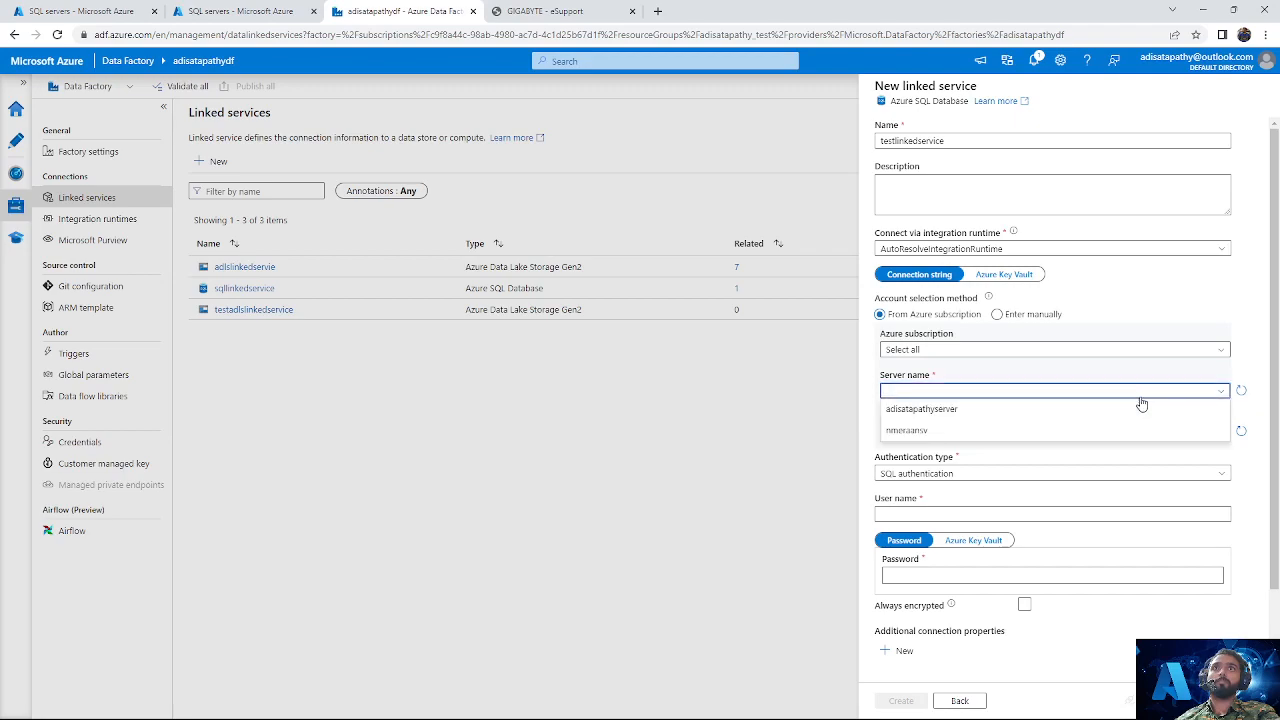
click(948, 410)
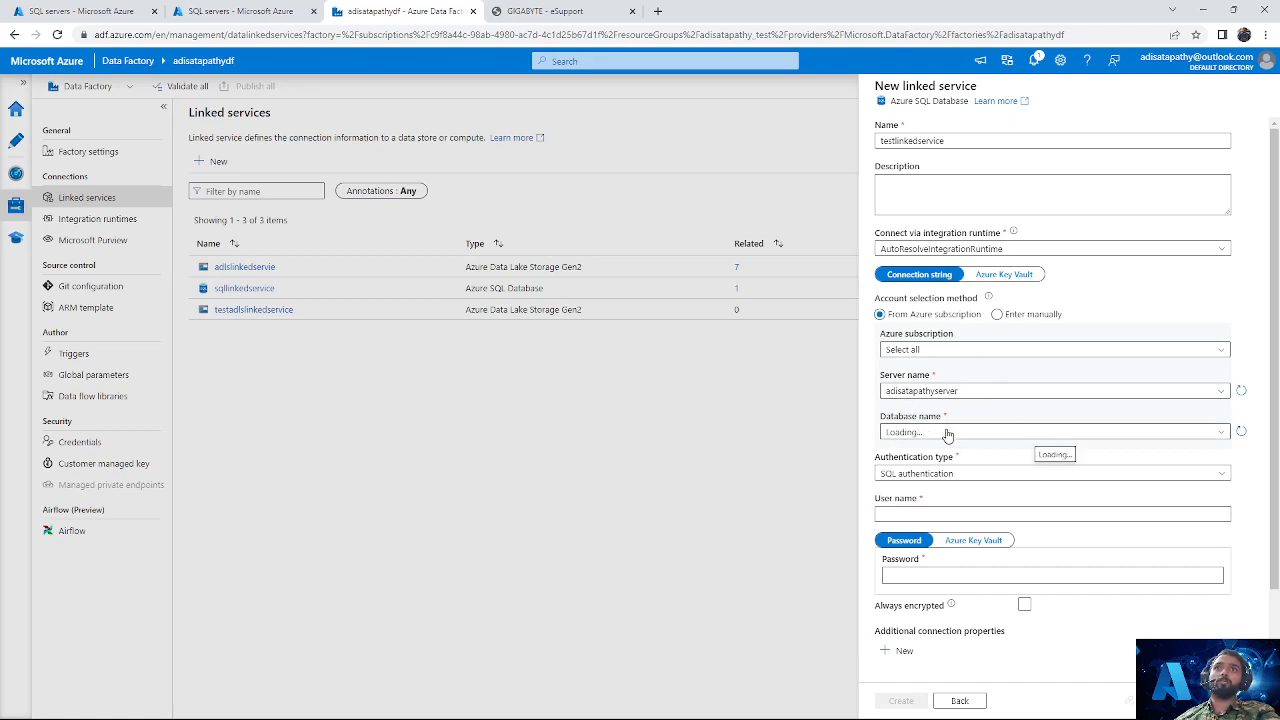
click(1160, 436)
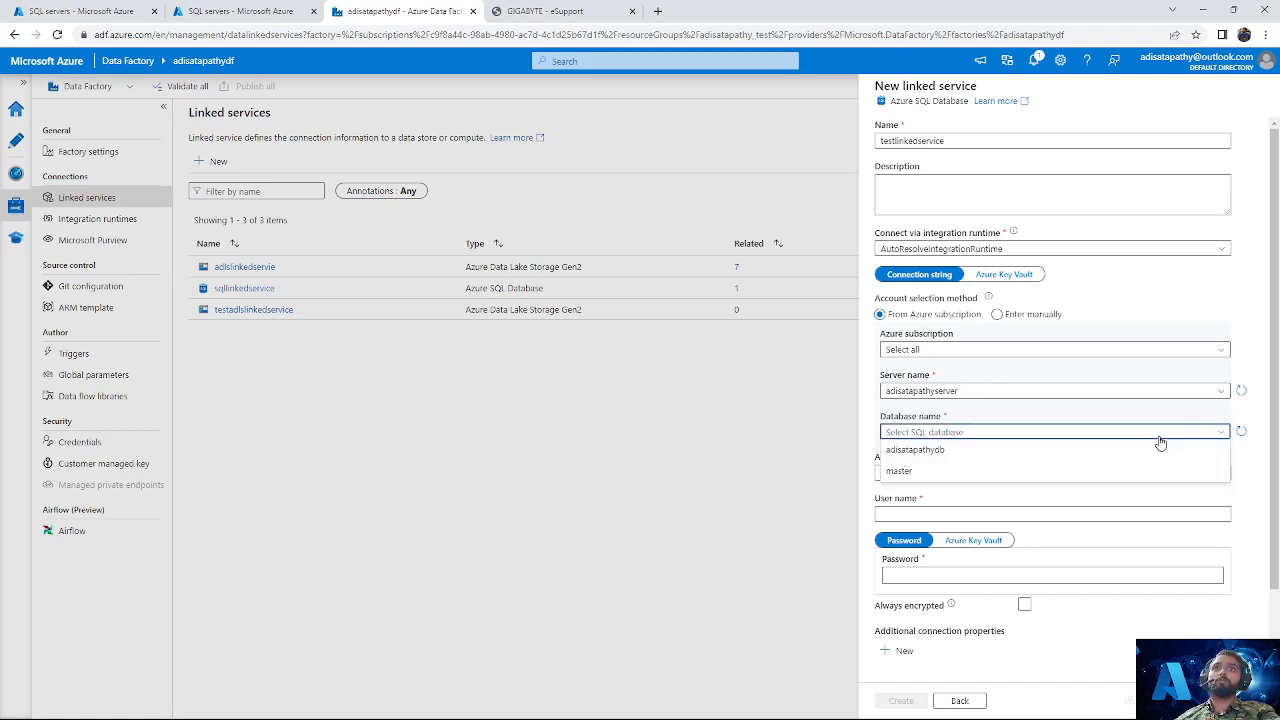
click(946, 450)
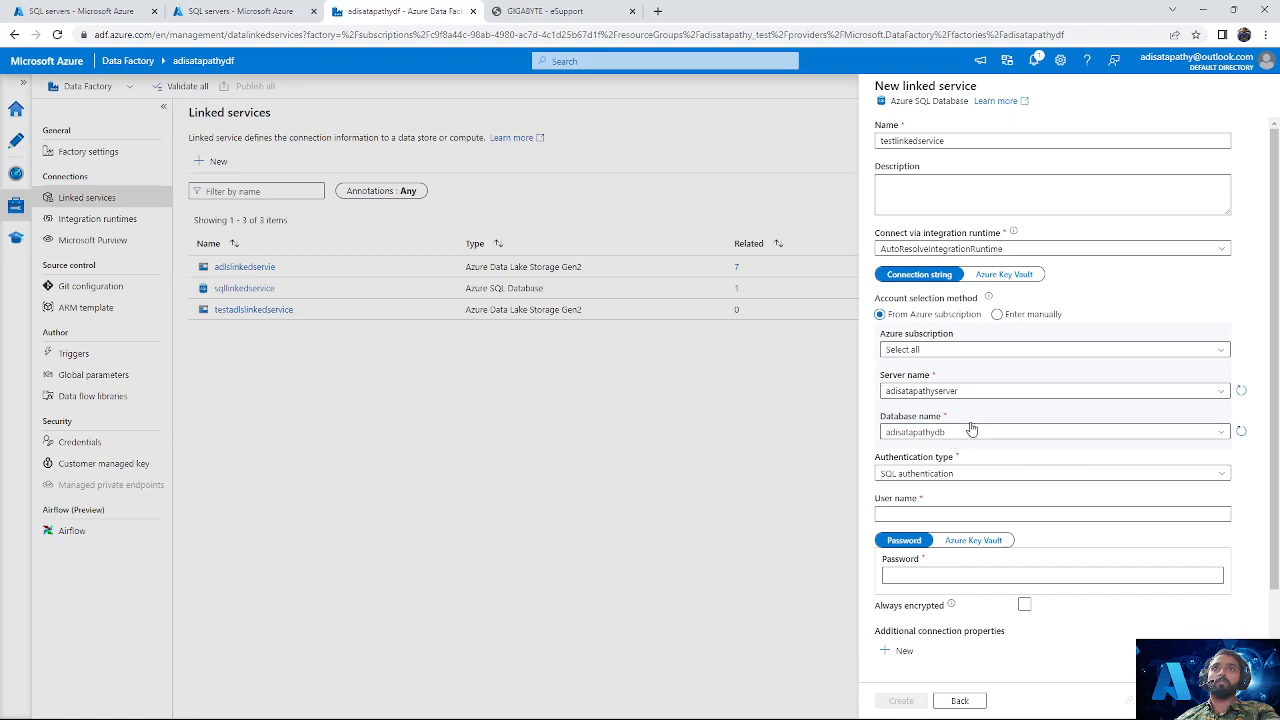
Step: Enter username as the SQL user name and fill in the account password
click(919, 514)
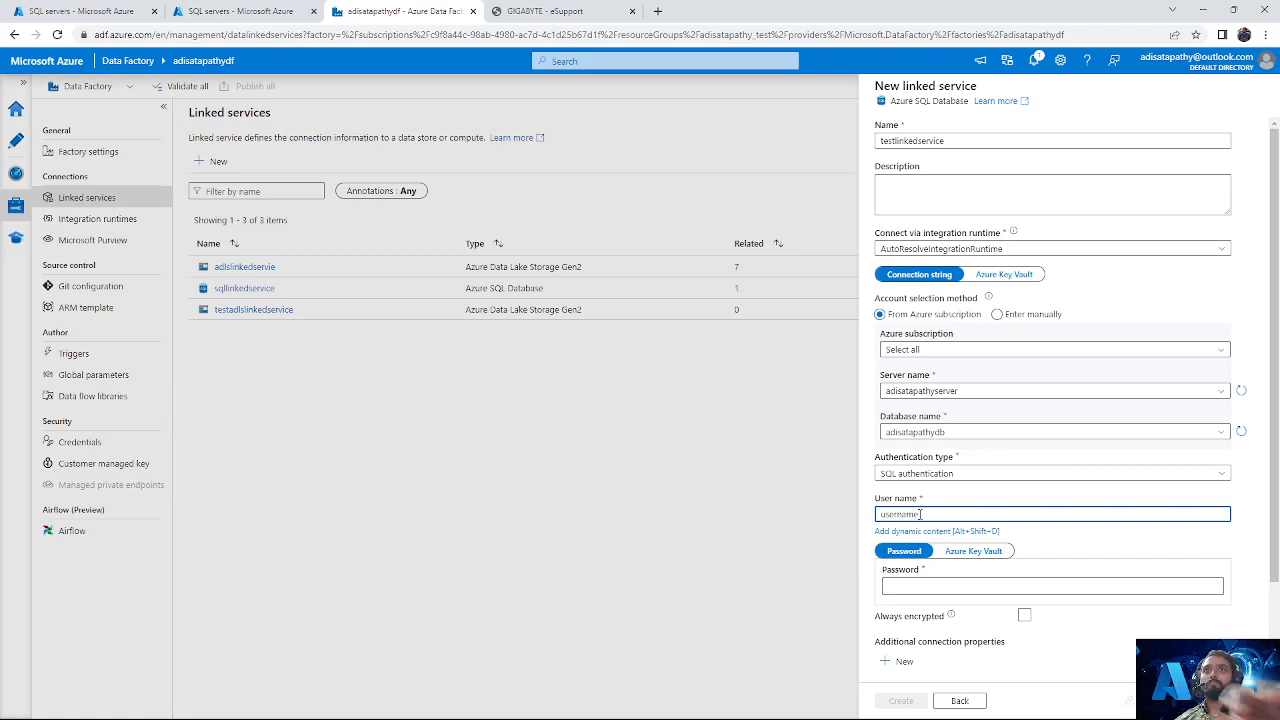
click(926, 594)
click(934, 576)
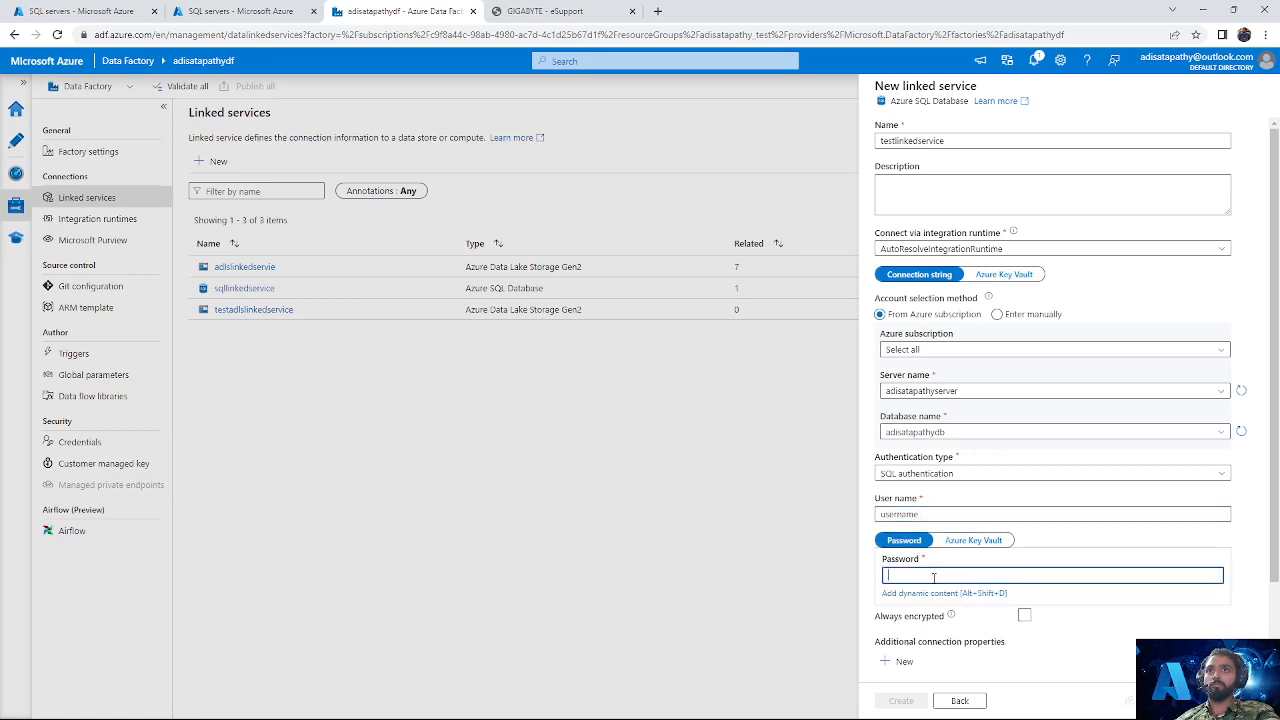
text(•••)
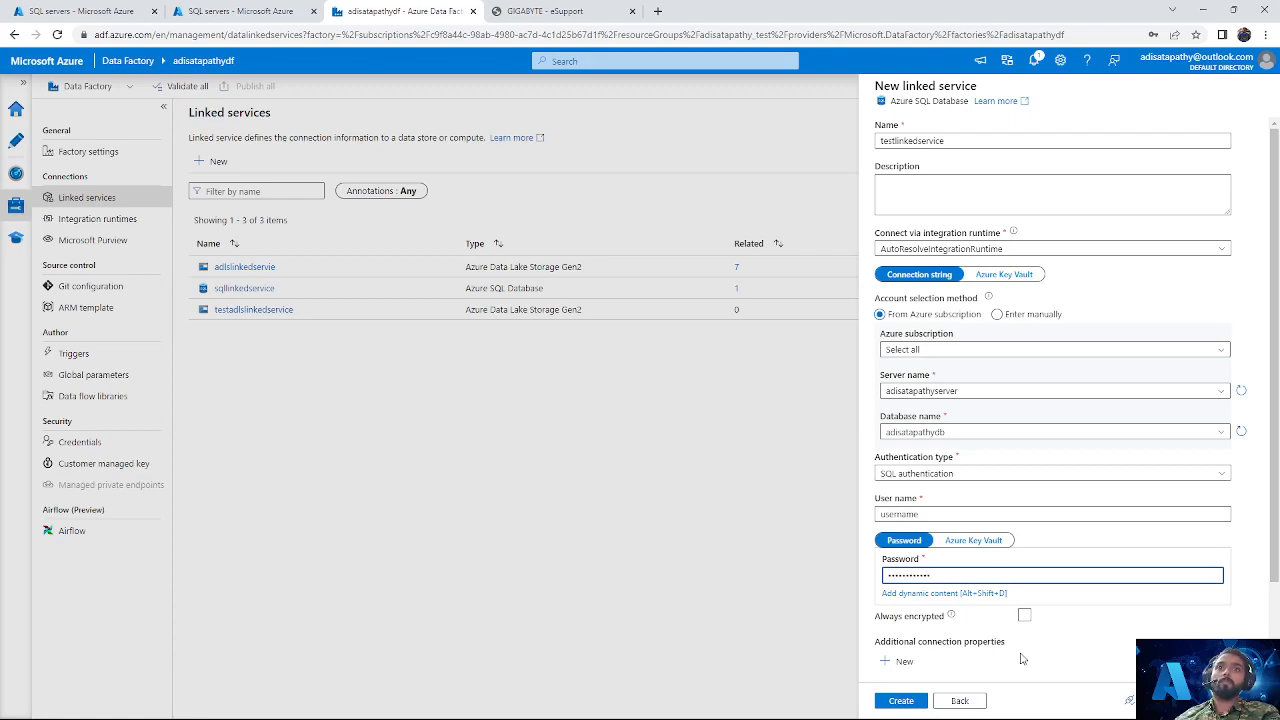
Step: Test the connection to the SQL database and create the linked service
click(1128, 700)
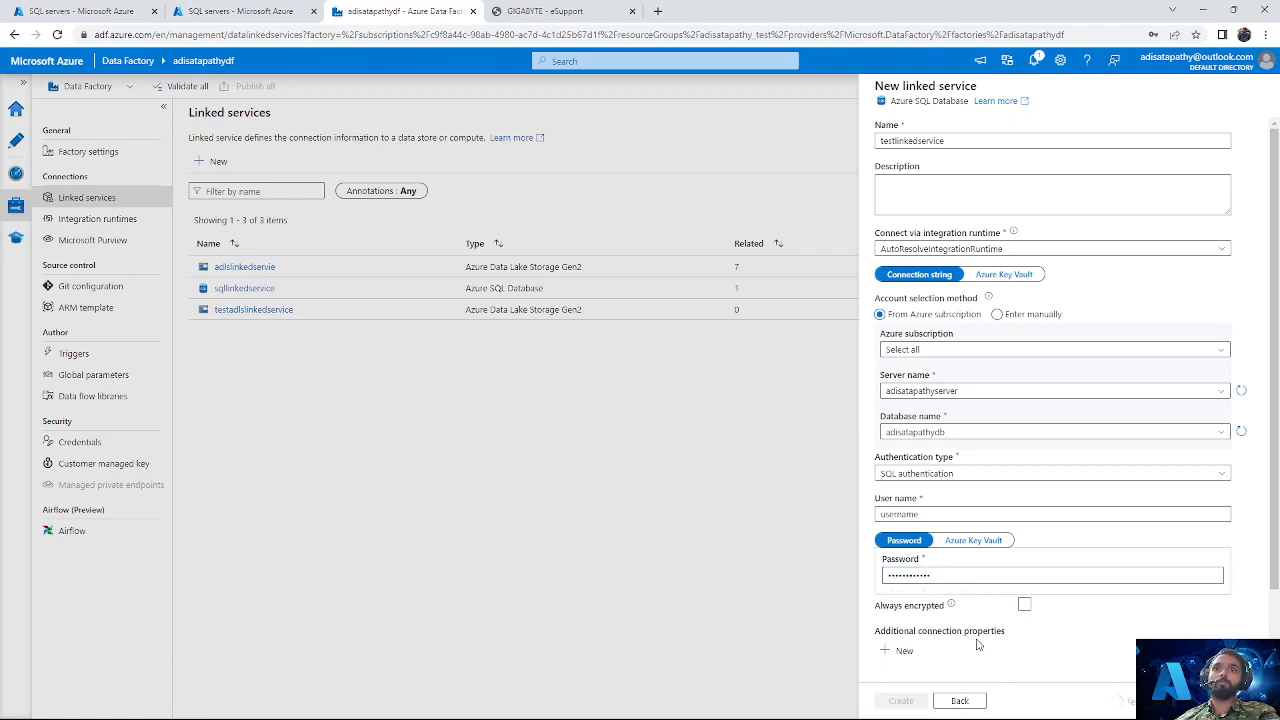
scroll(1063, 626, down, 2)
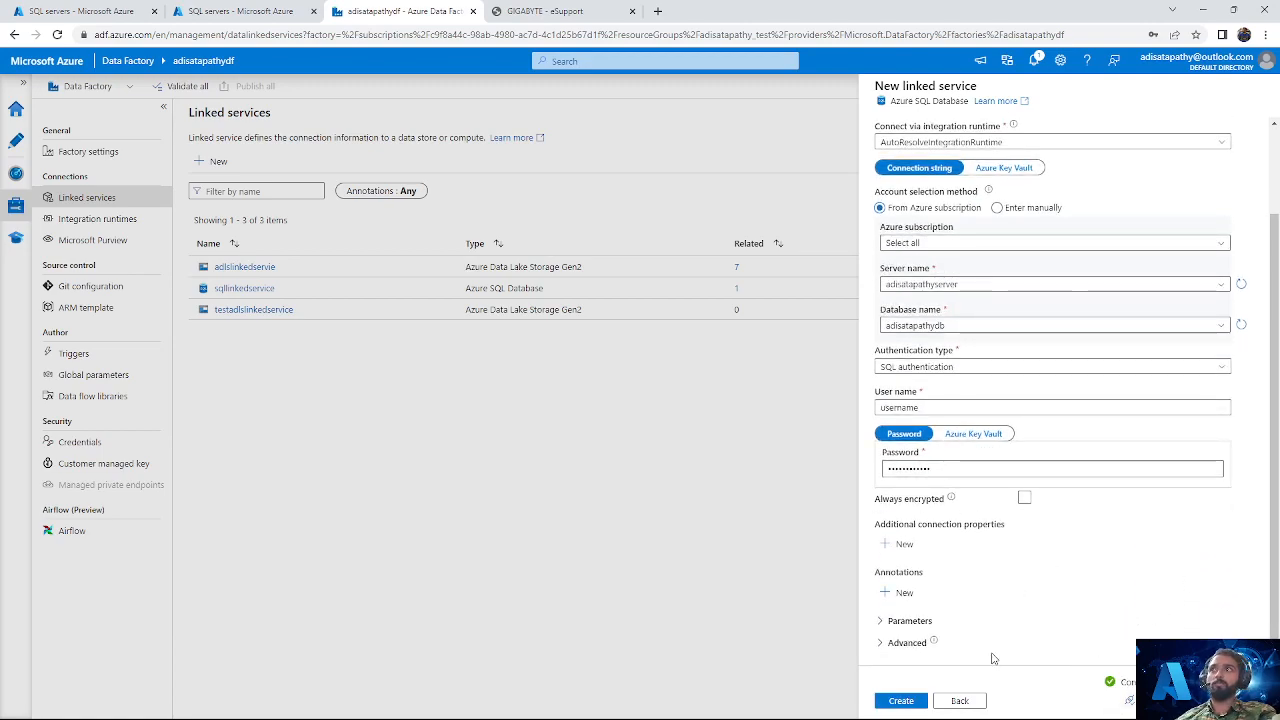
click(910, 701)
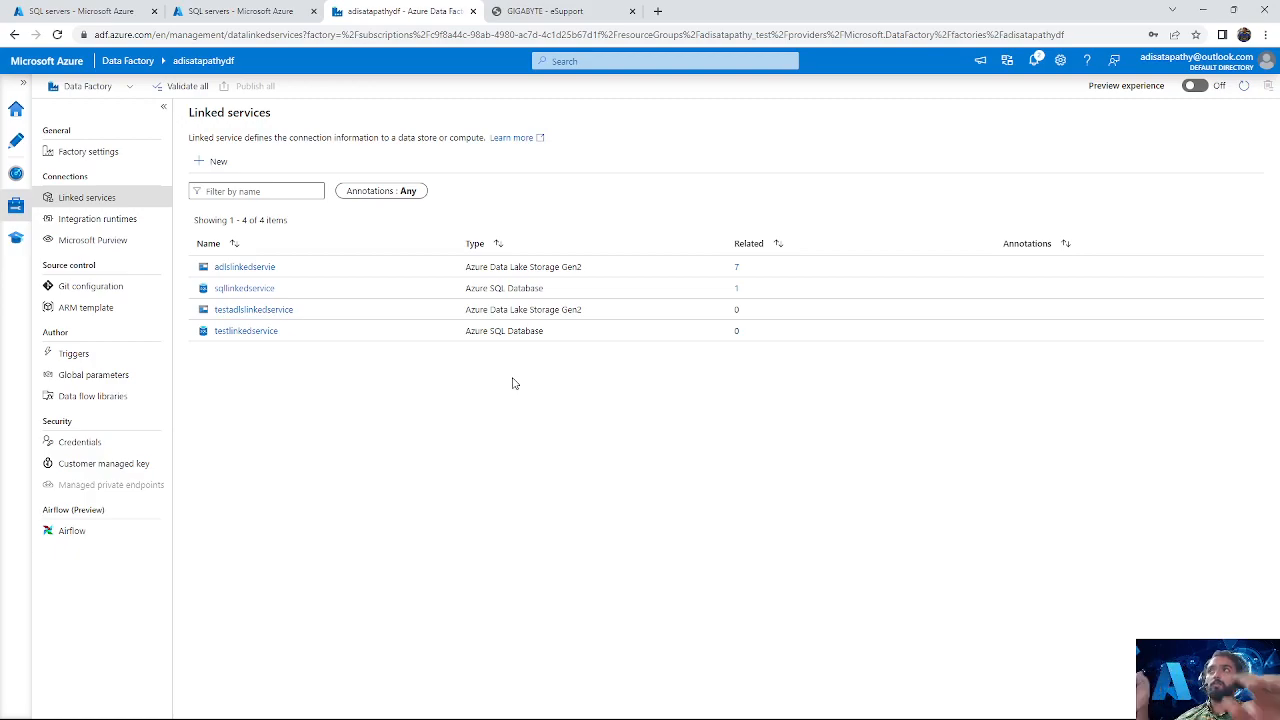
Step: Start another linked service and choose Azure Data Lake Storage Gen2 as its data store type
click(210, 161)
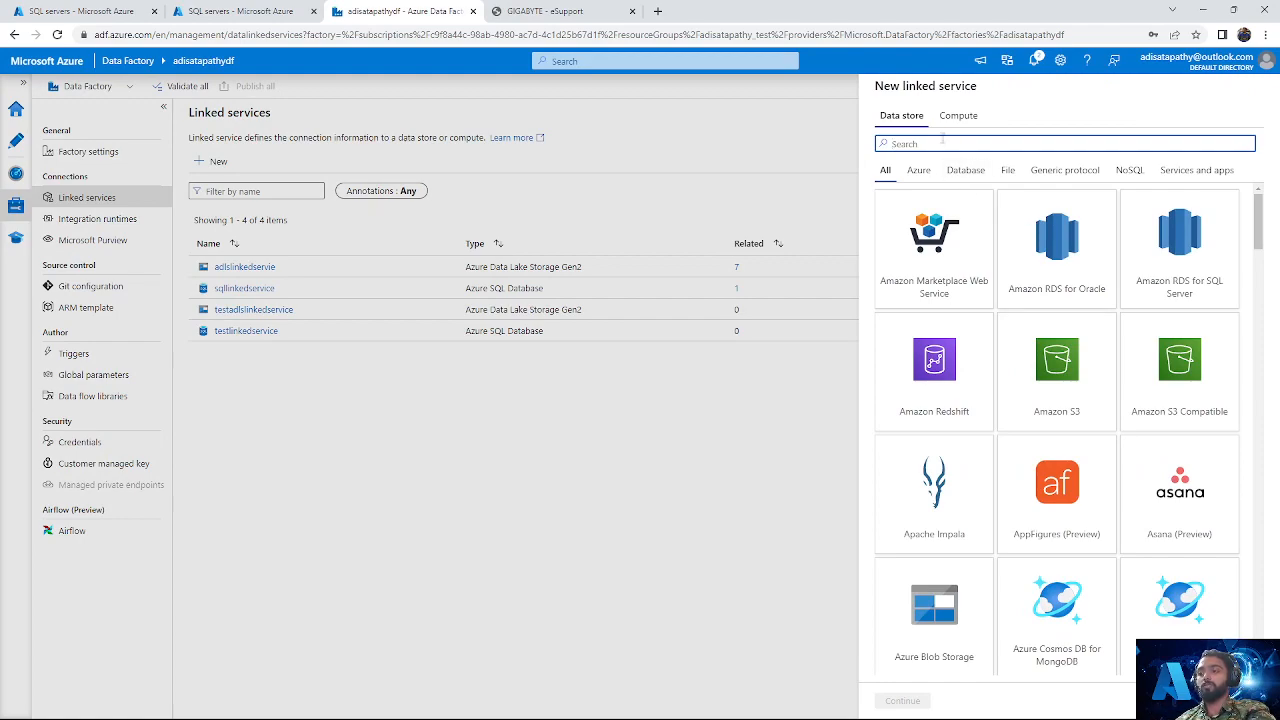
text(lake)
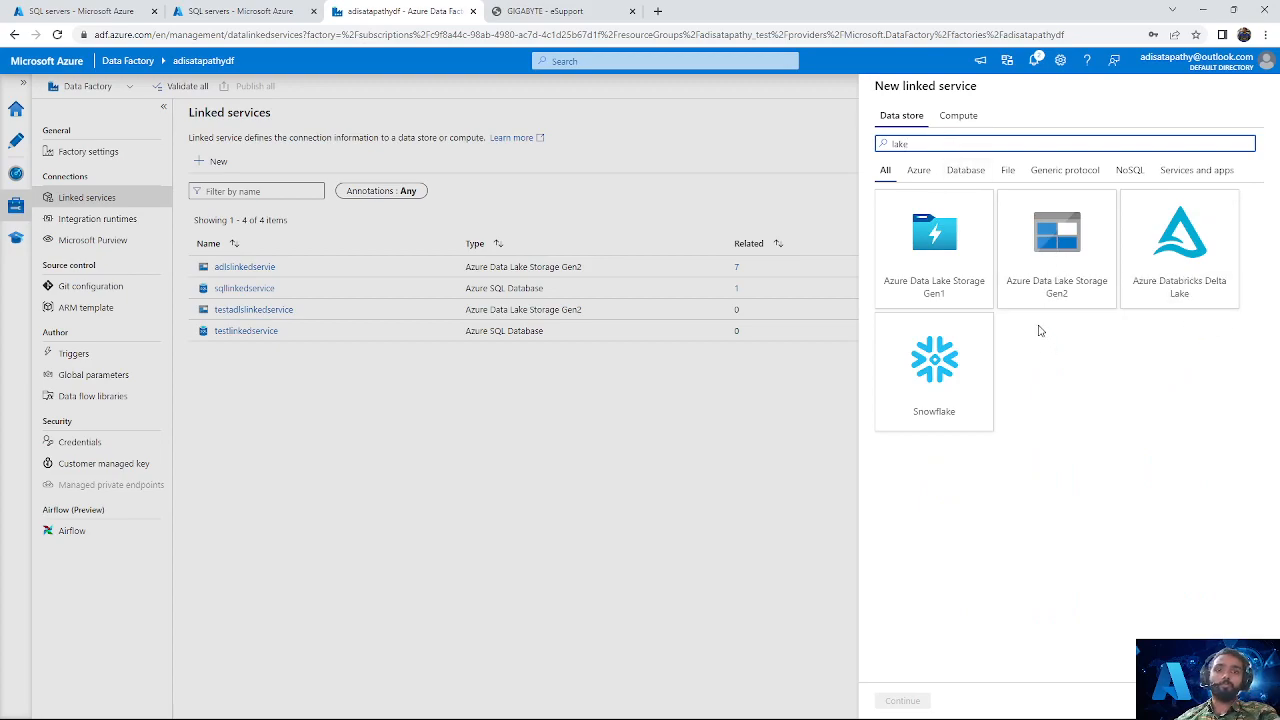
click(1065, 262)
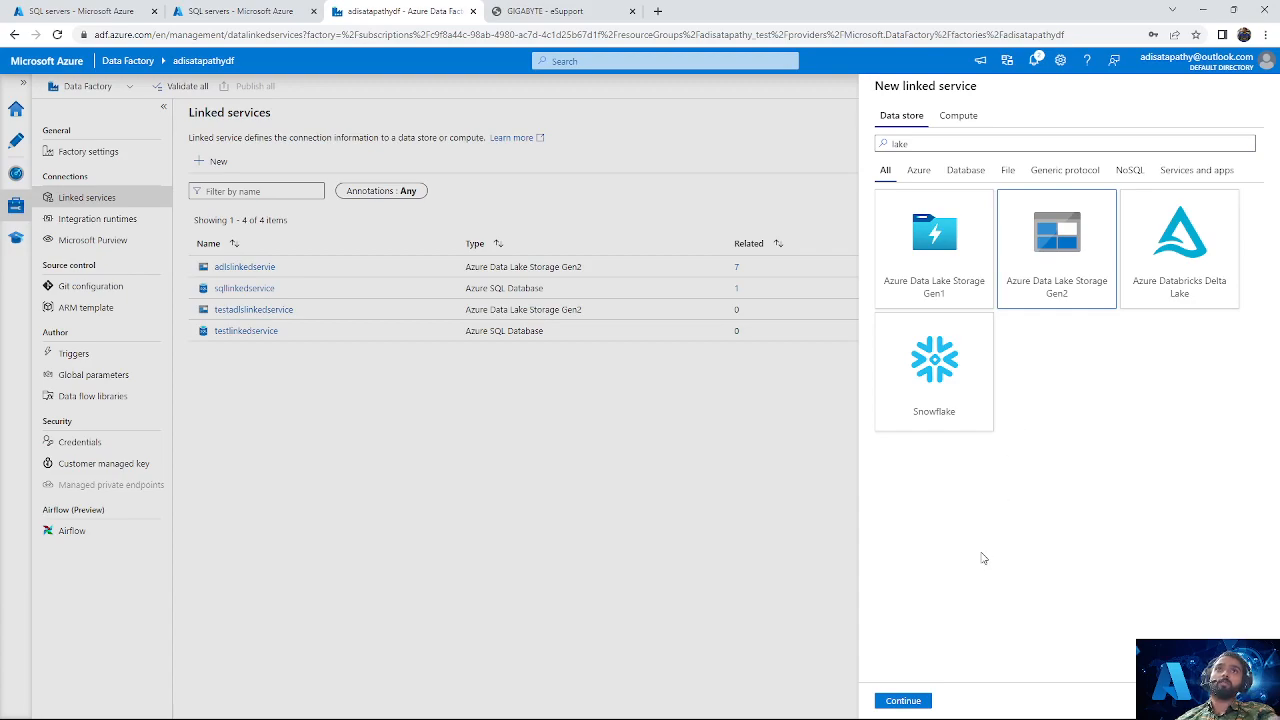
click(903, 700)
Step: Name the new Data Lake Storage linked service testadlslinkedservice1
click(954, 181)
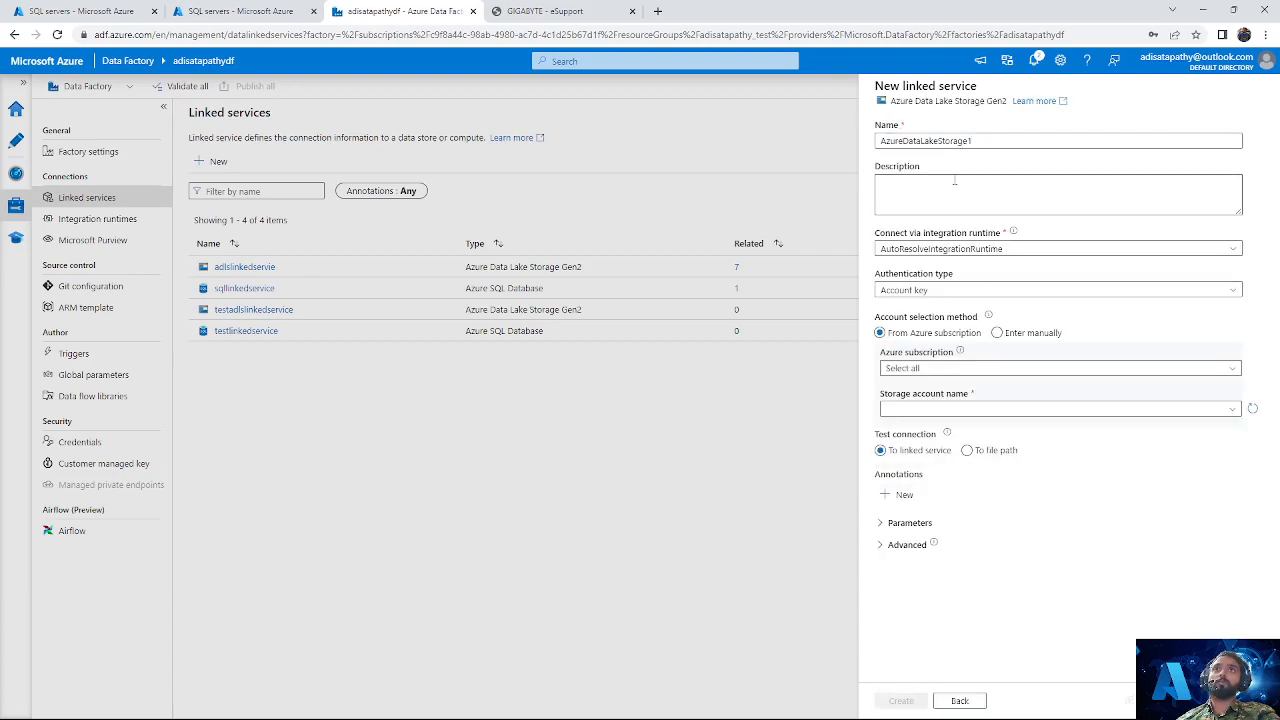
key(ctrl+a)
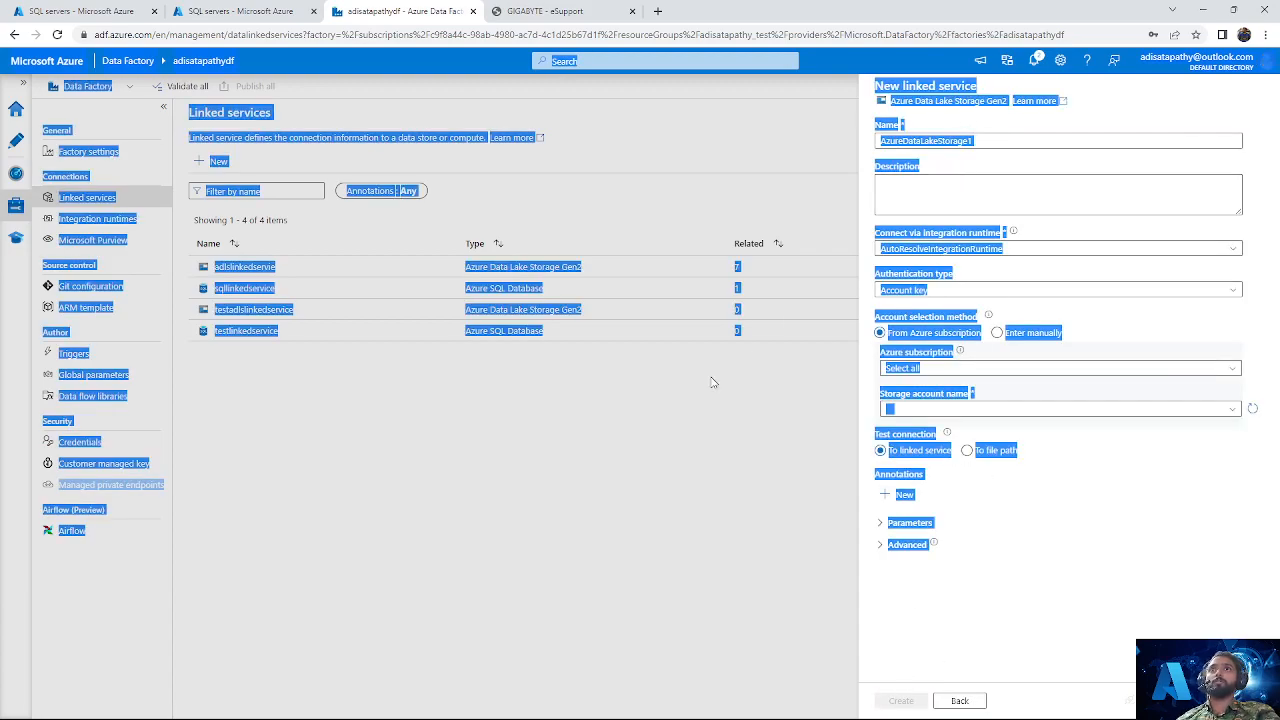
click(681, 426)
click(988, 138)
key(ctrl+a)
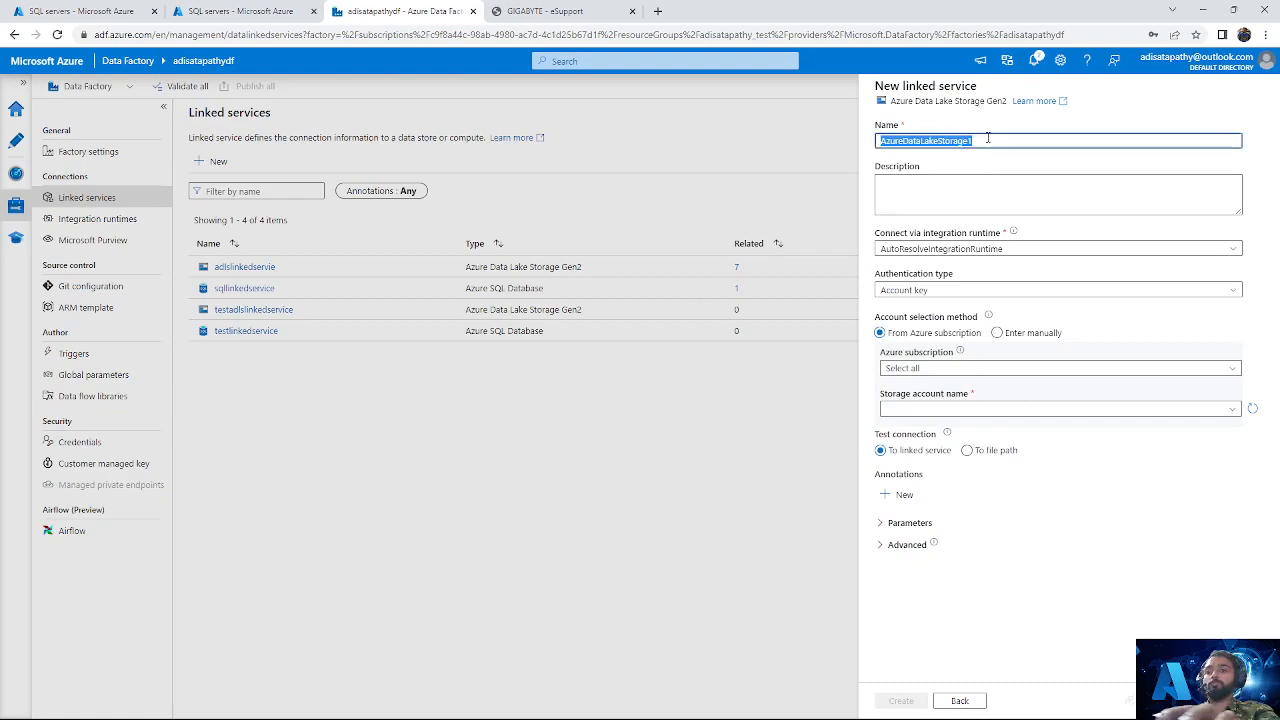
key(BackSpace)
text(test)
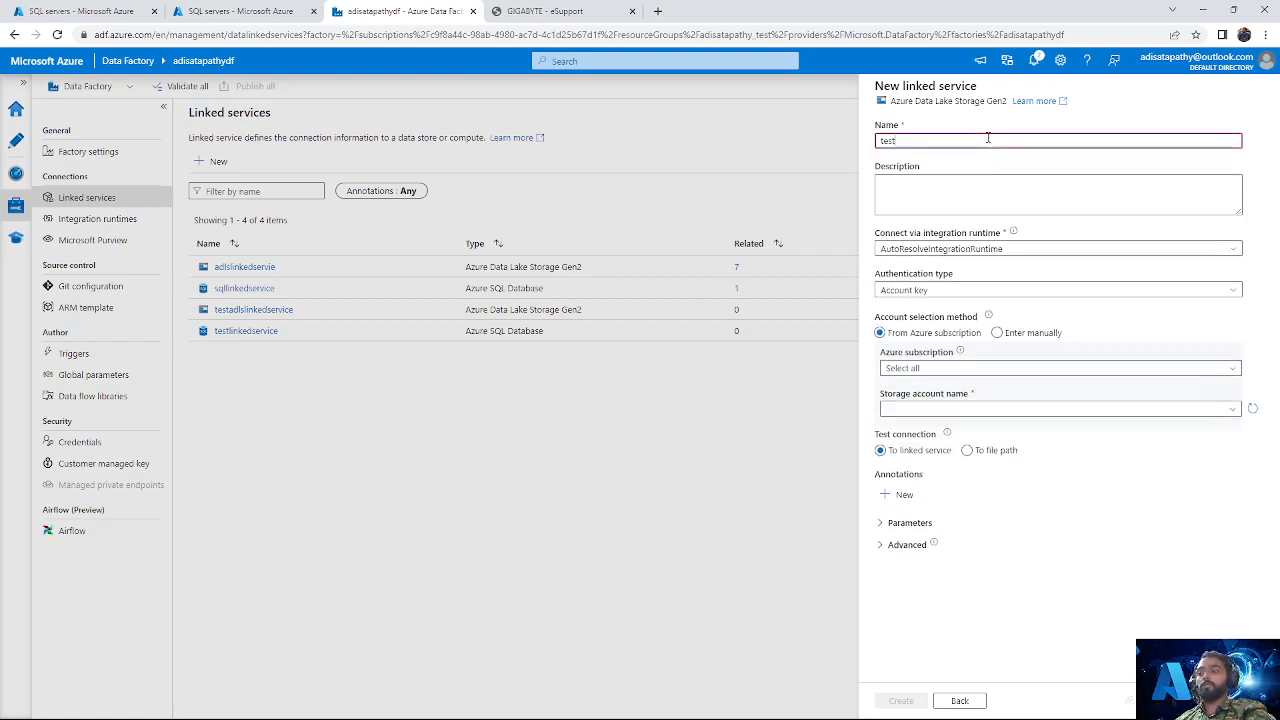
text(adlslinkedservice1)
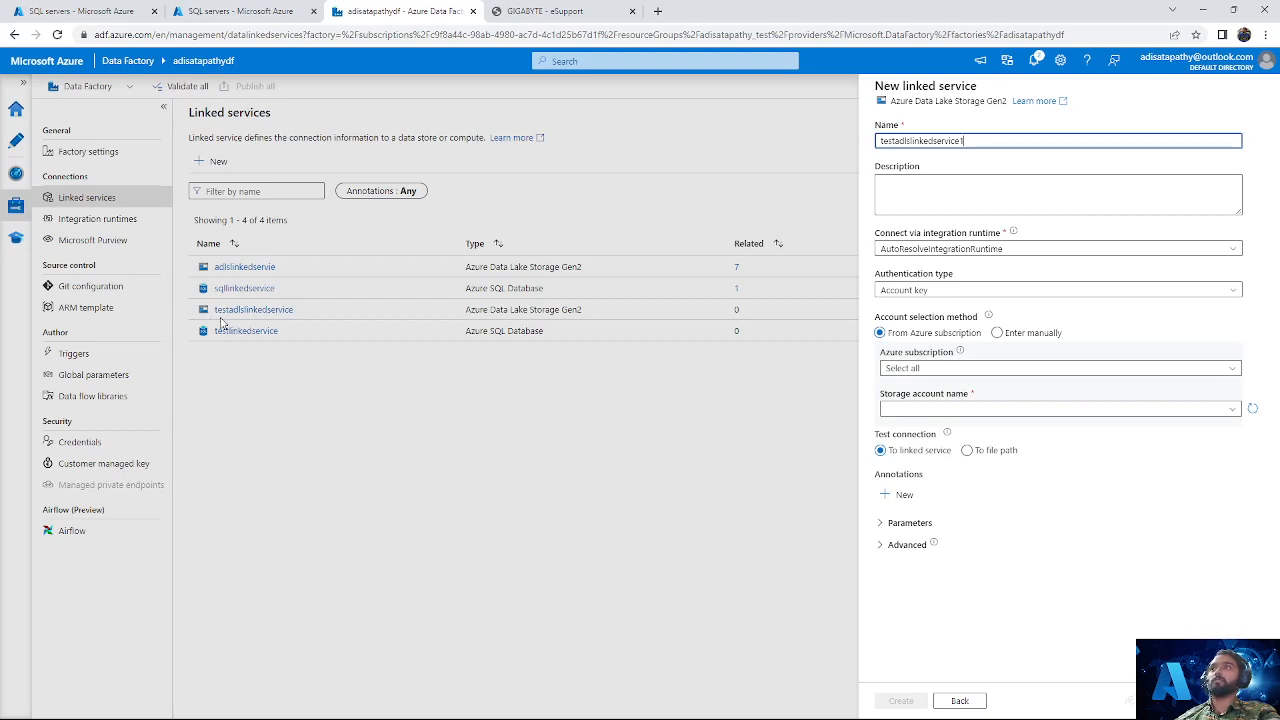
Step: Keep AutoResolveIntegrationRuntime and Account key authentication for the linked service, with all Azure subscriptions selected
click(970, 250)
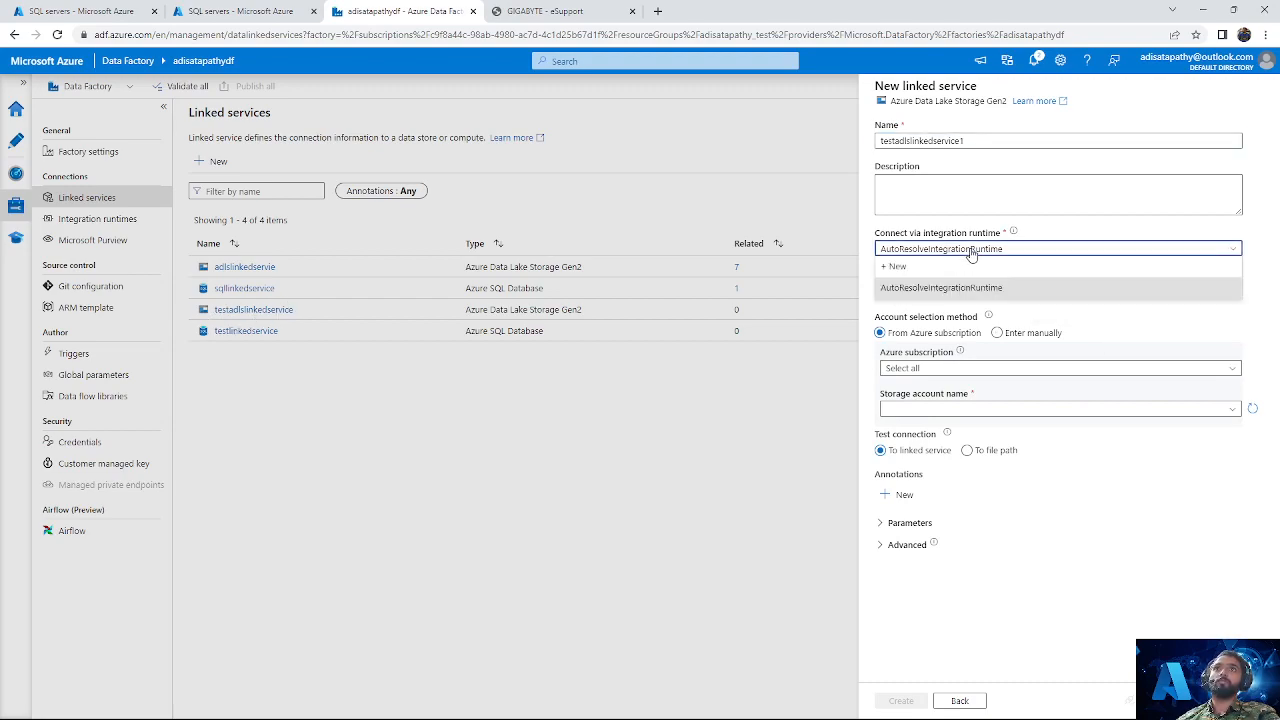
click(970, 253)
click(958, 290)
click(957, 292)
click(966, 368)
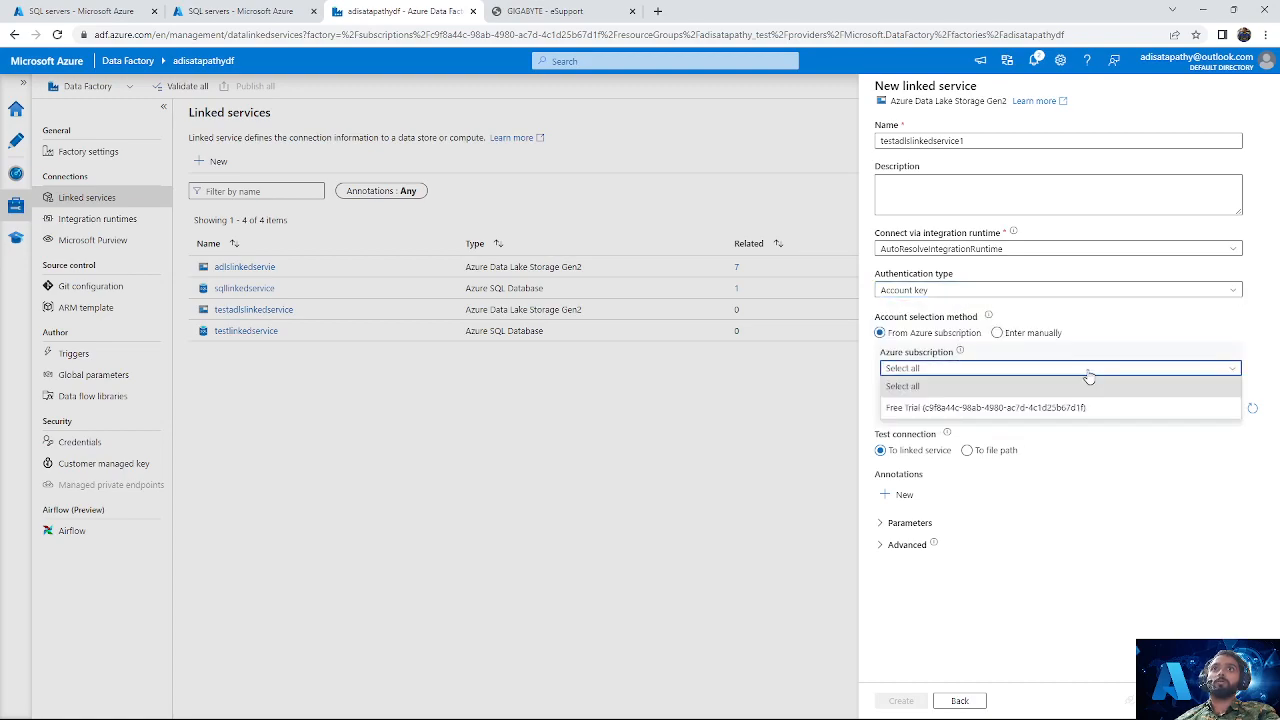
click(1039, 384)
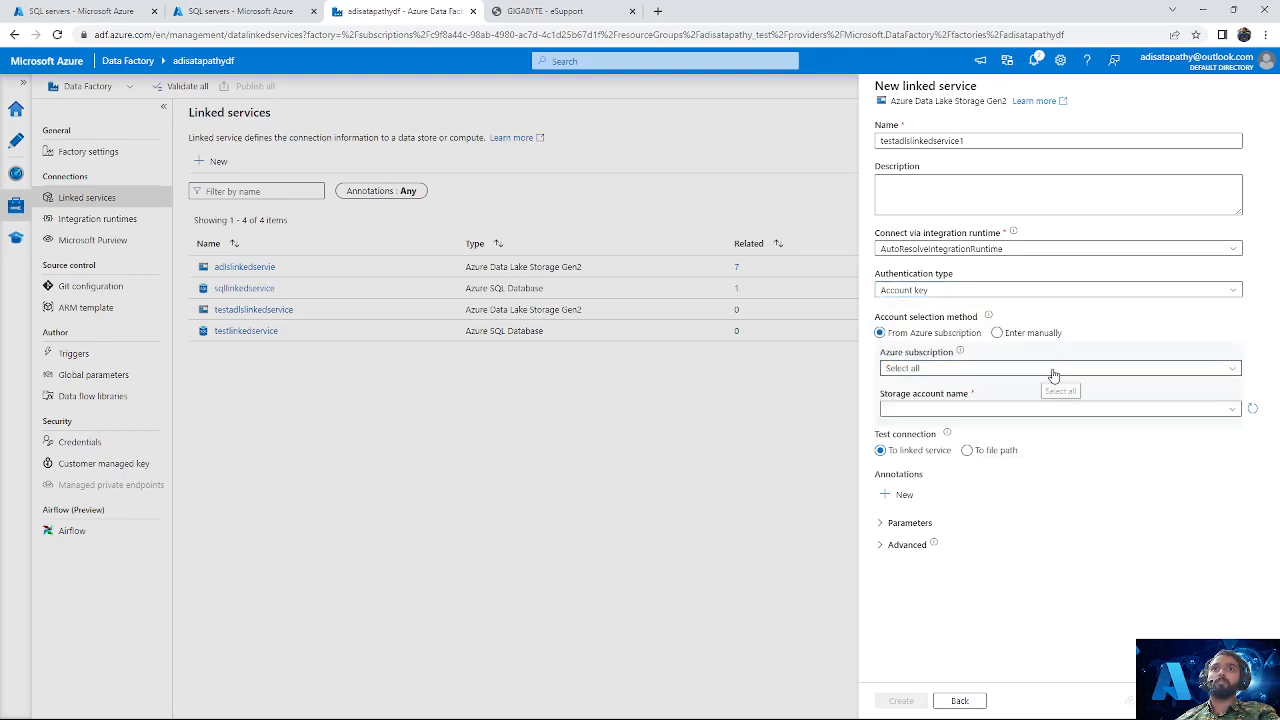
Step: Select the storage account adisatapathystorage and test the connection to the linked service
click(1068, 410)
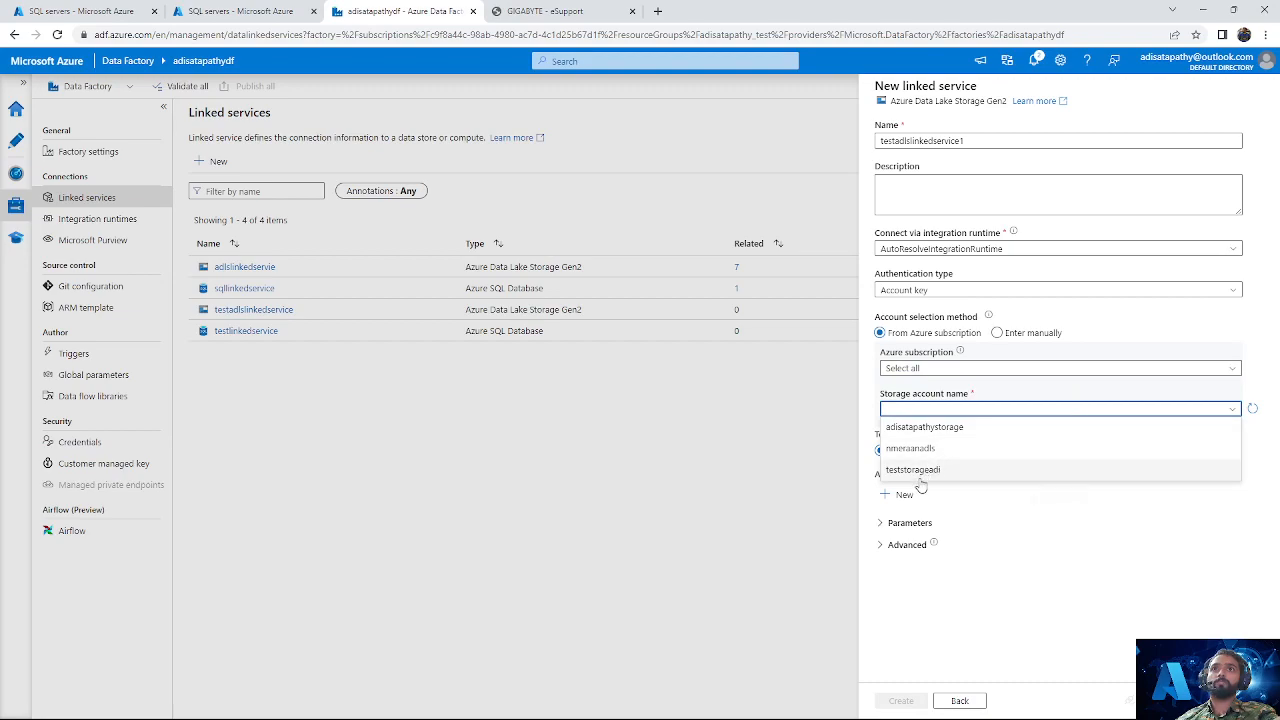
click(956, 428)
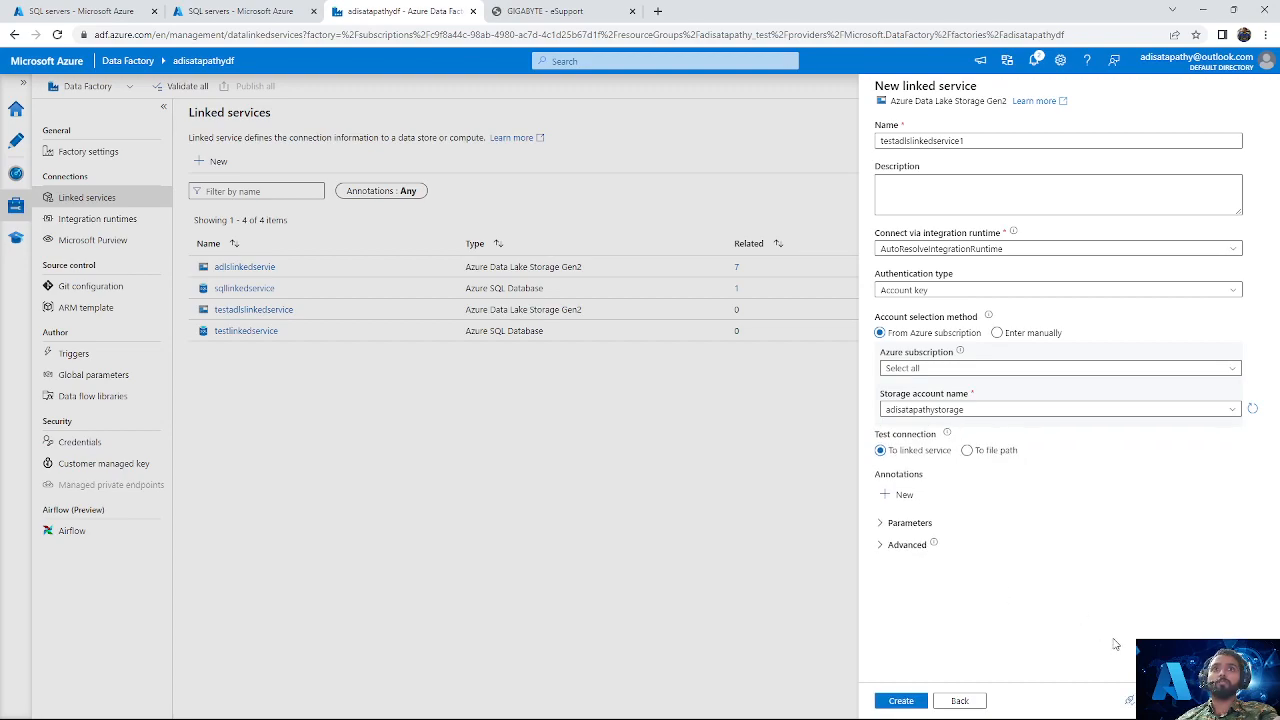
click(1165, 701)
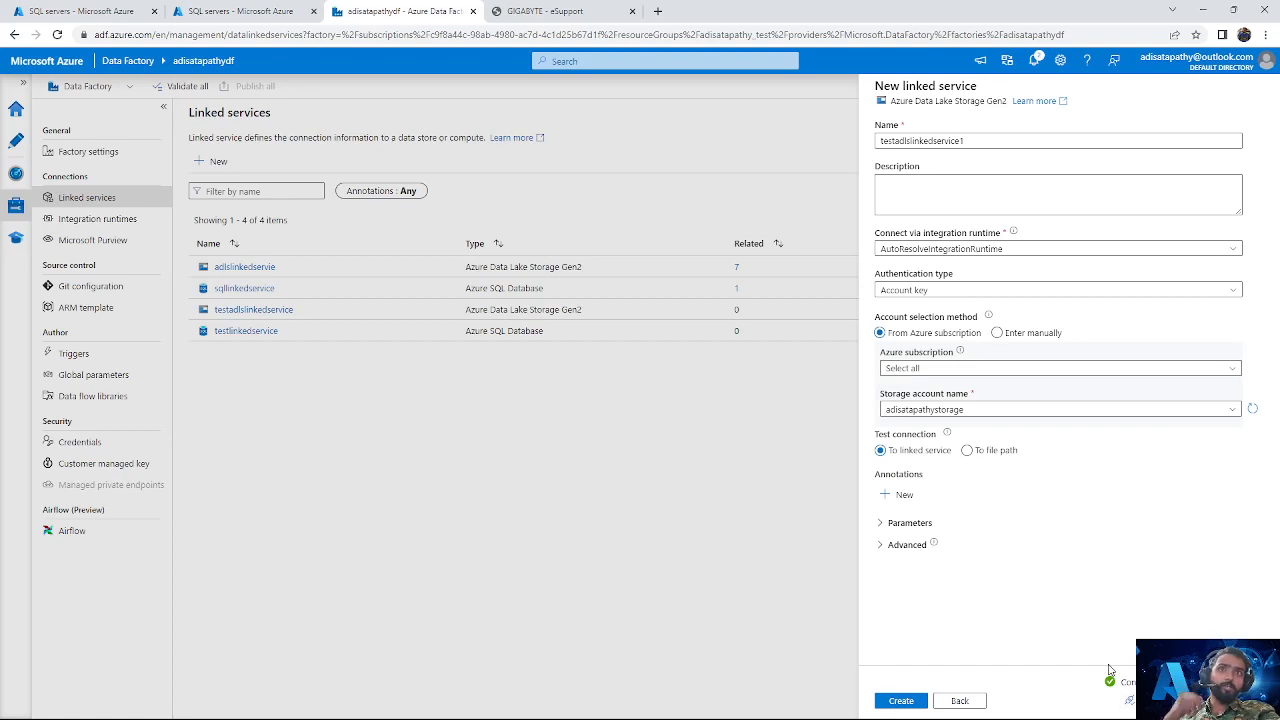
Step: Create the Data Lake Storage Gen2 linked service testadlslinkedservice1 with the configured settings
click(910, 701)
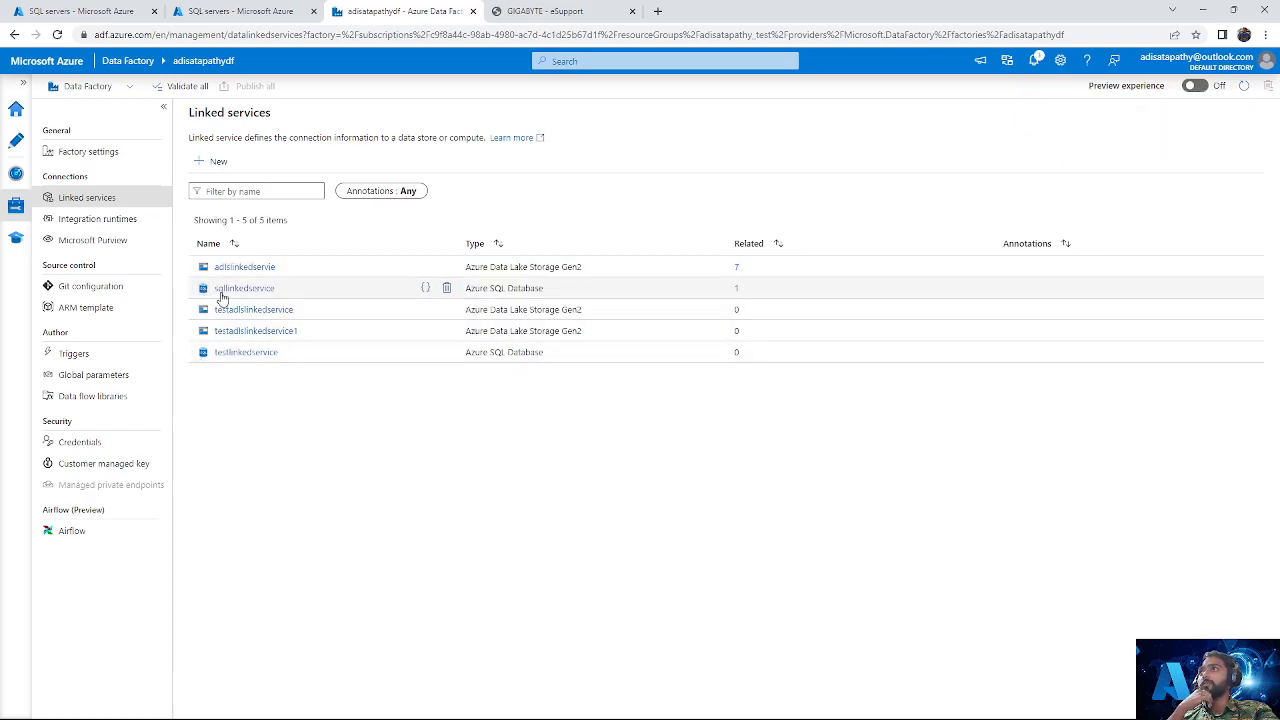
drag(311, 334, 209, 333)
click(244, 456)
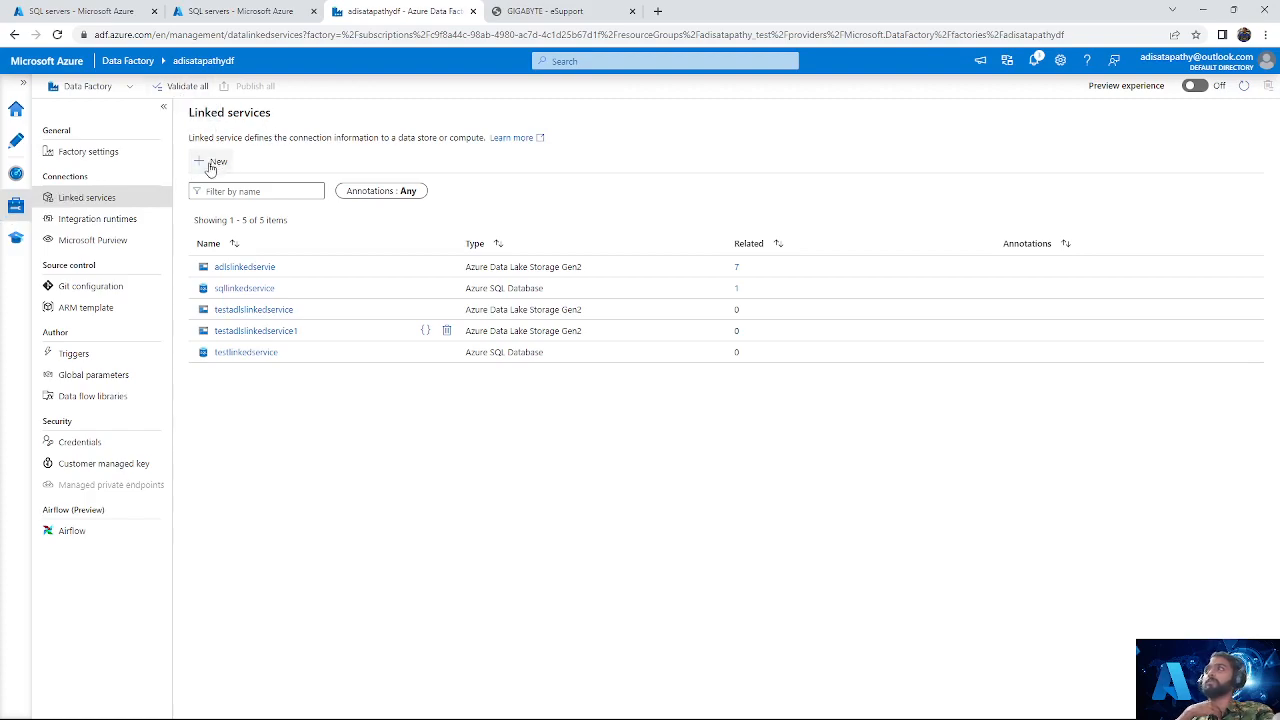
Step: Switch to the factory's authoring area and add a new blank pipeline
click(15, 141)
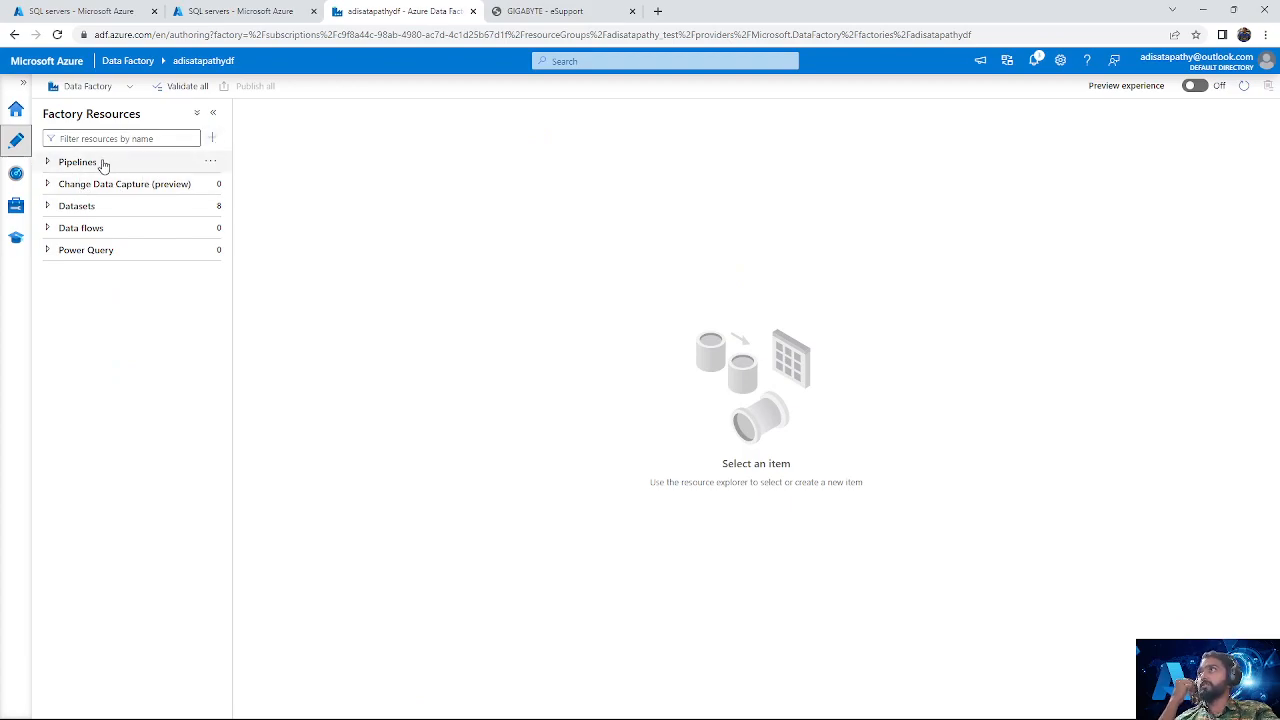
click(49, 164)
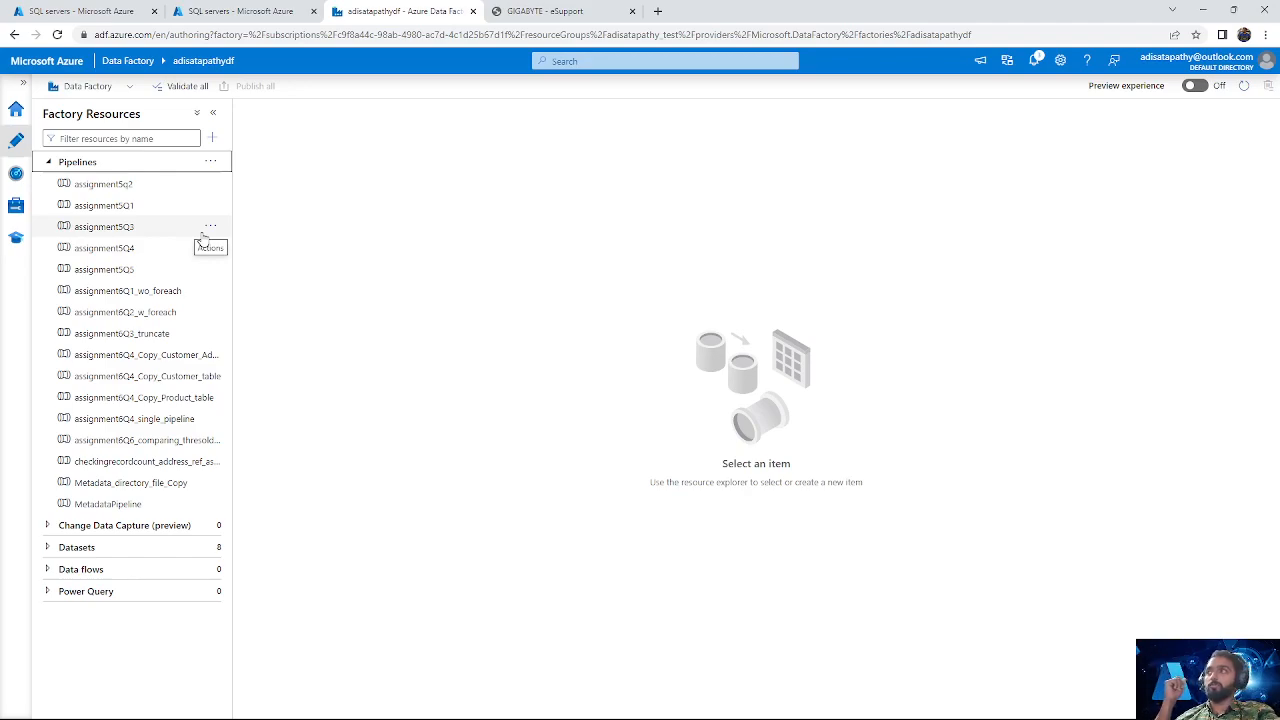
click(215, 163)
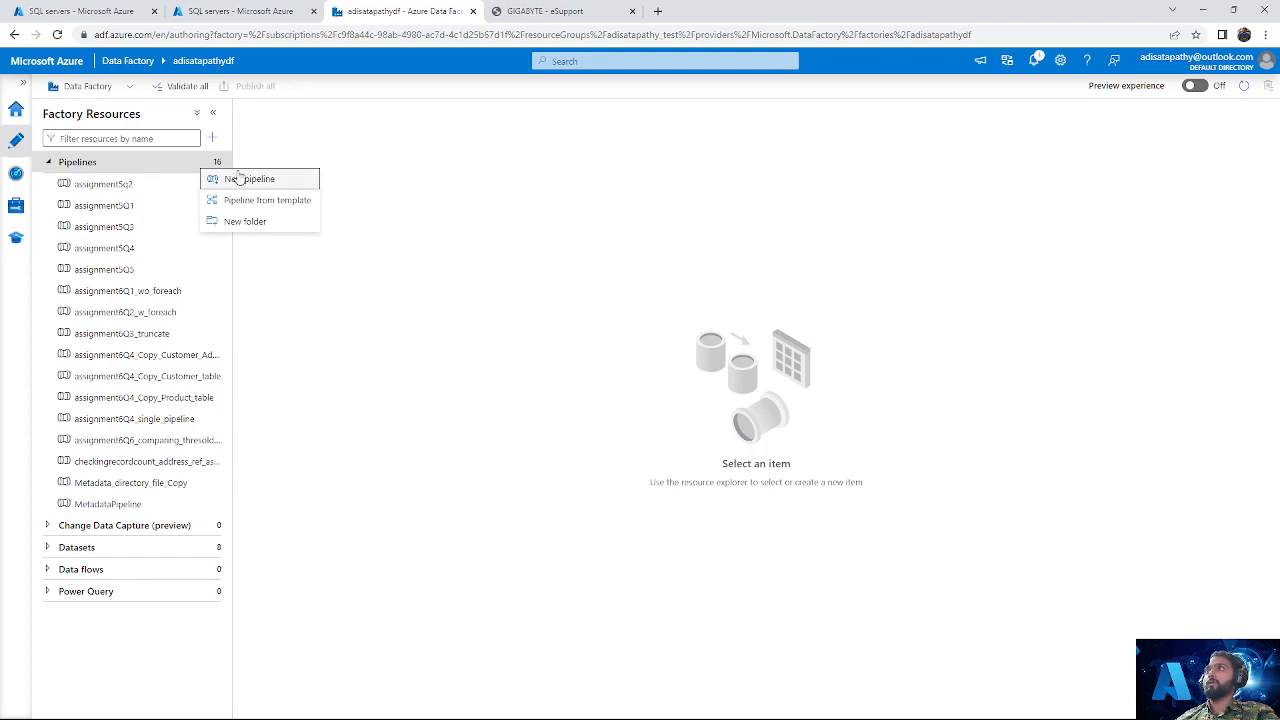
click(240, 178)
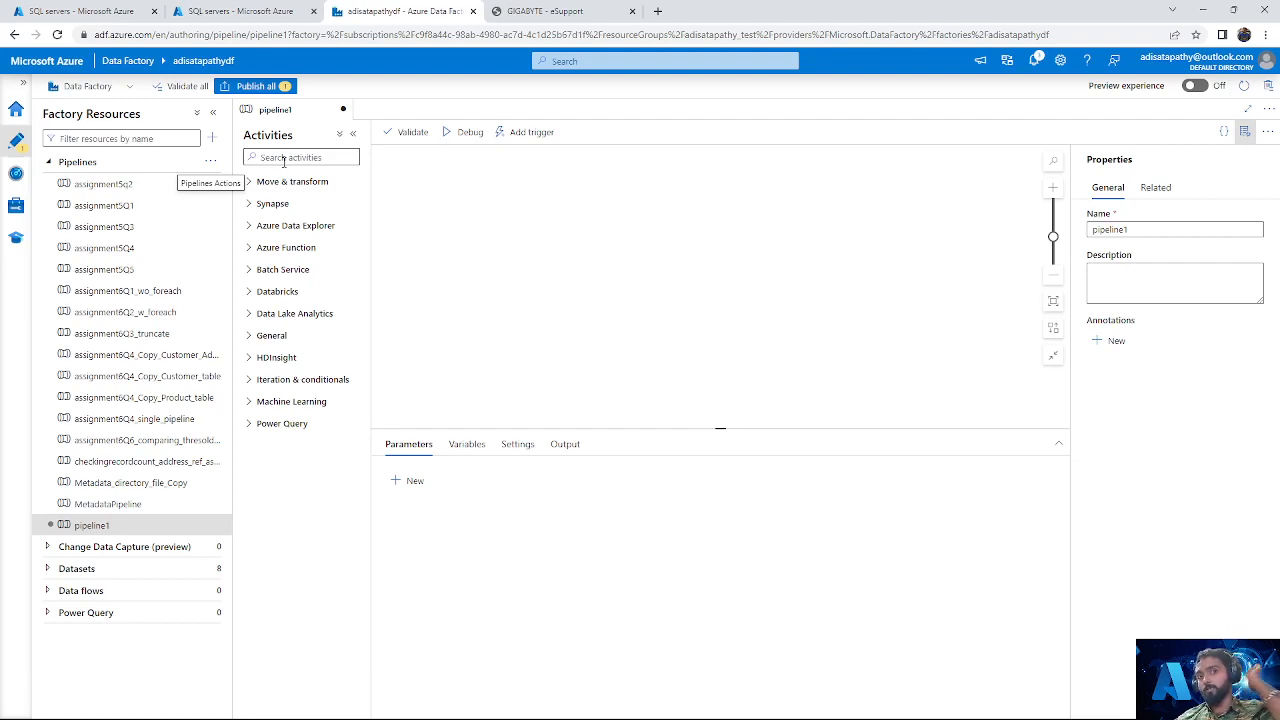
Step: Rename the new pipeline as testcopyactivity
click(1158, 231)
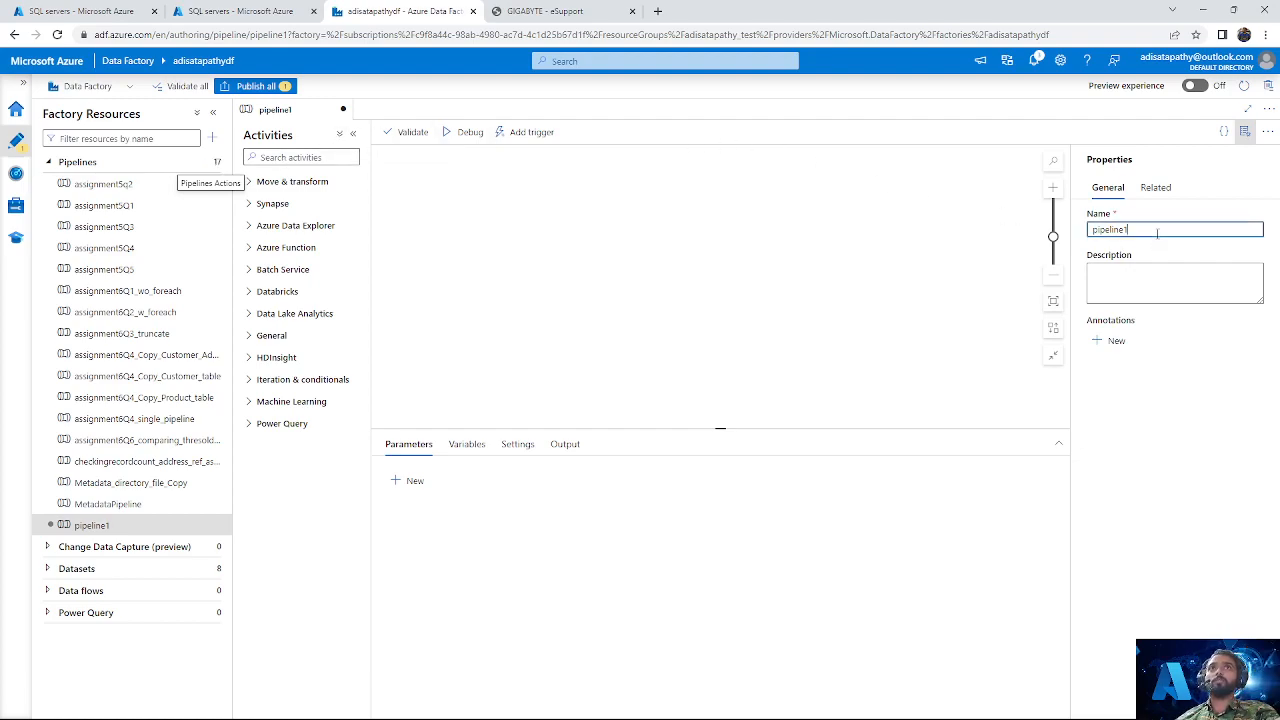
key(ctrl+a)
key(BackSpace)
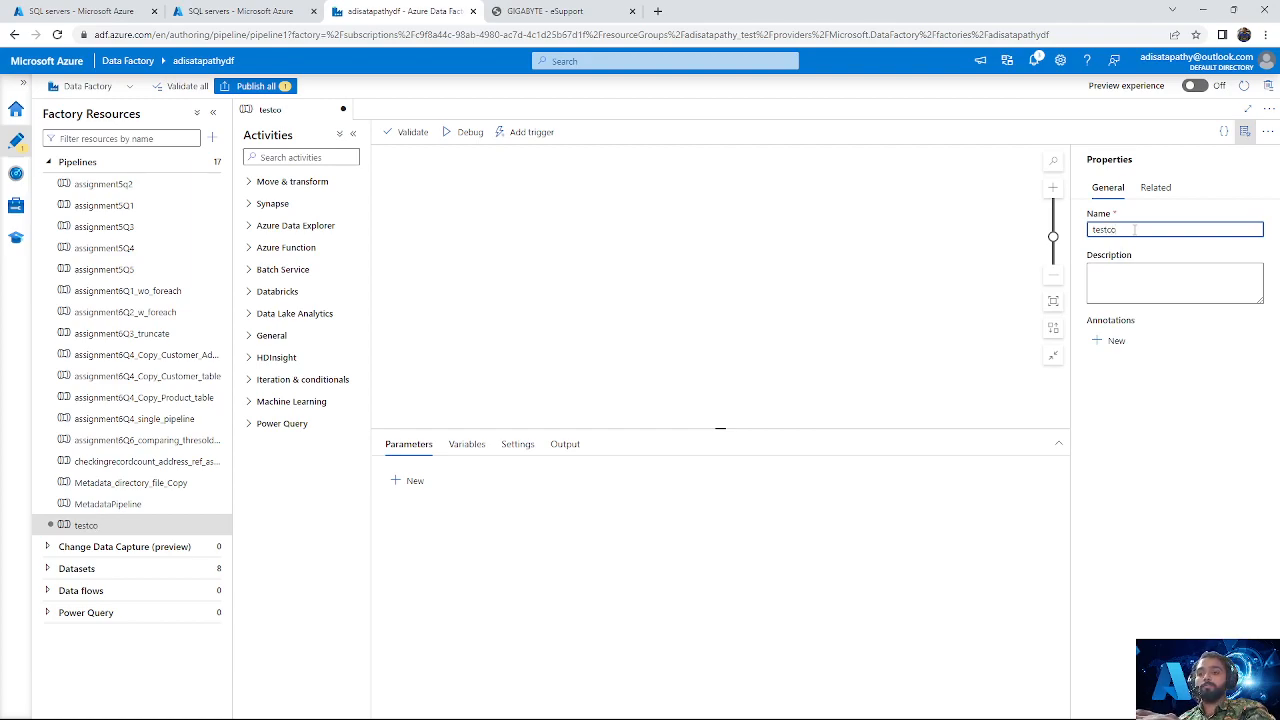
text(yactivity)
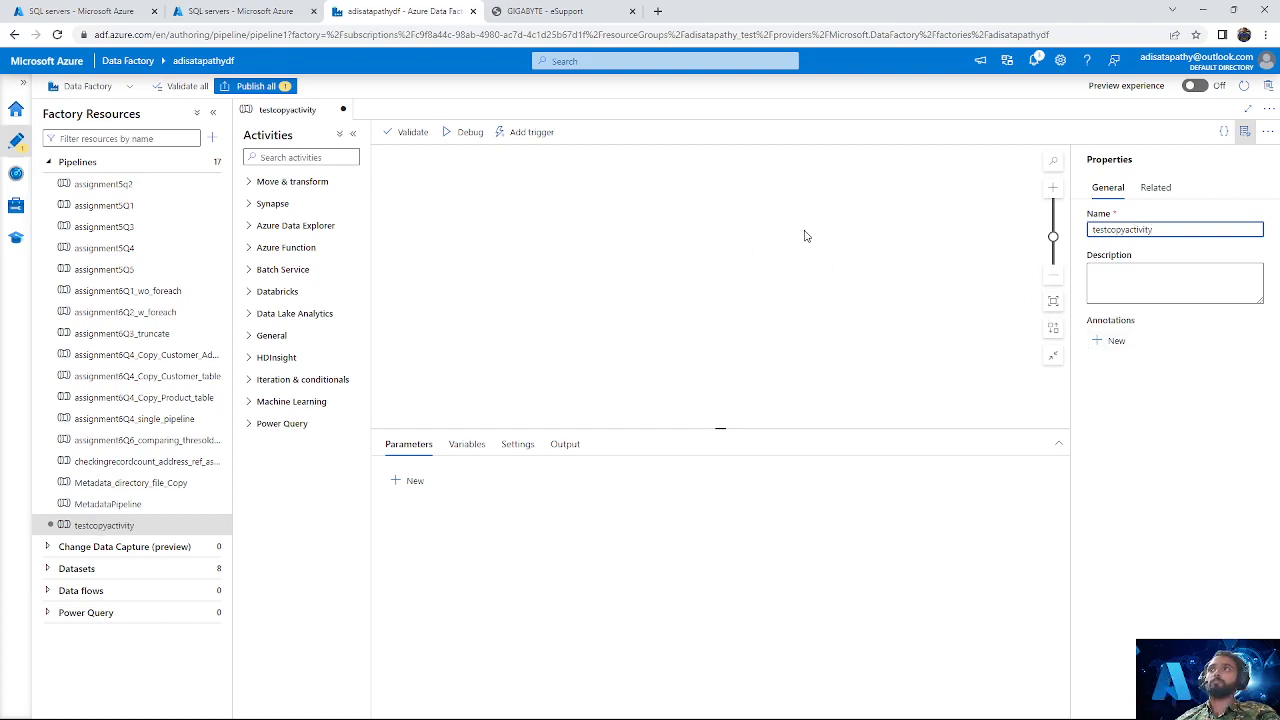
Step: Find the Copy data activity, place it on the pipeline canvas, and hide the pipeline properties
click(277, 156)
text(copy)
drag(289, 205, 572, 264)
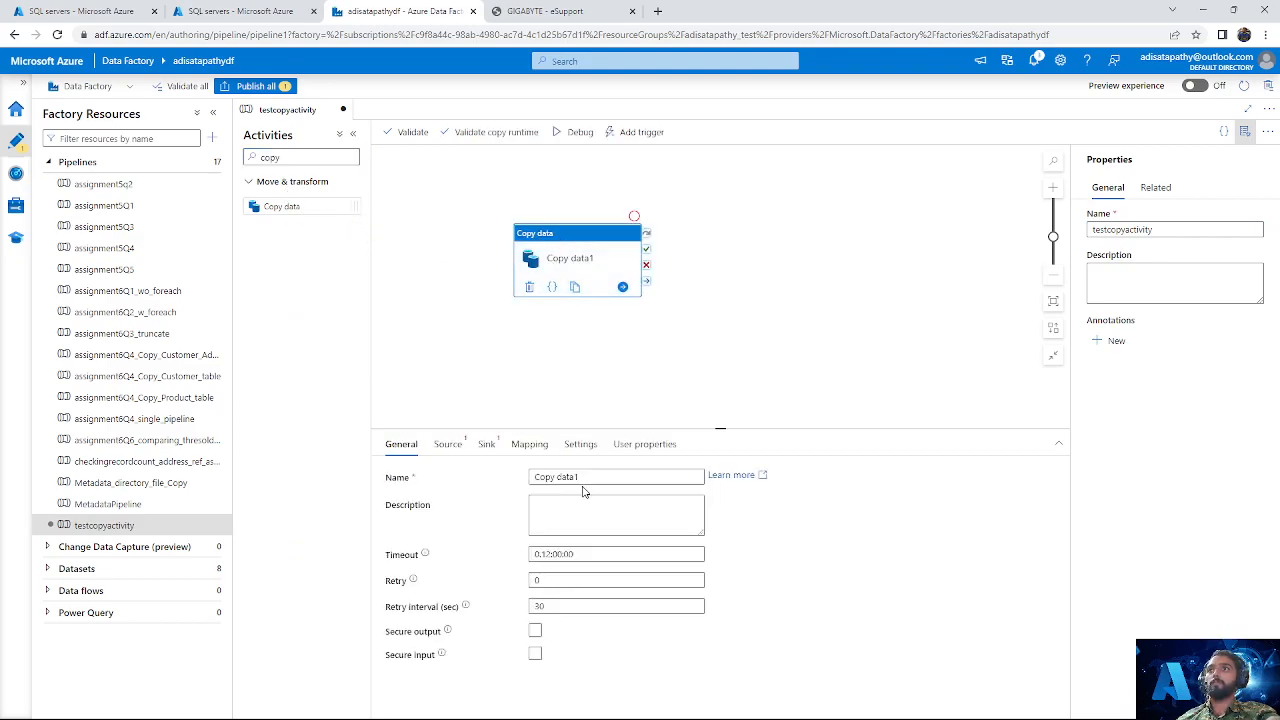
click(1245, 133)
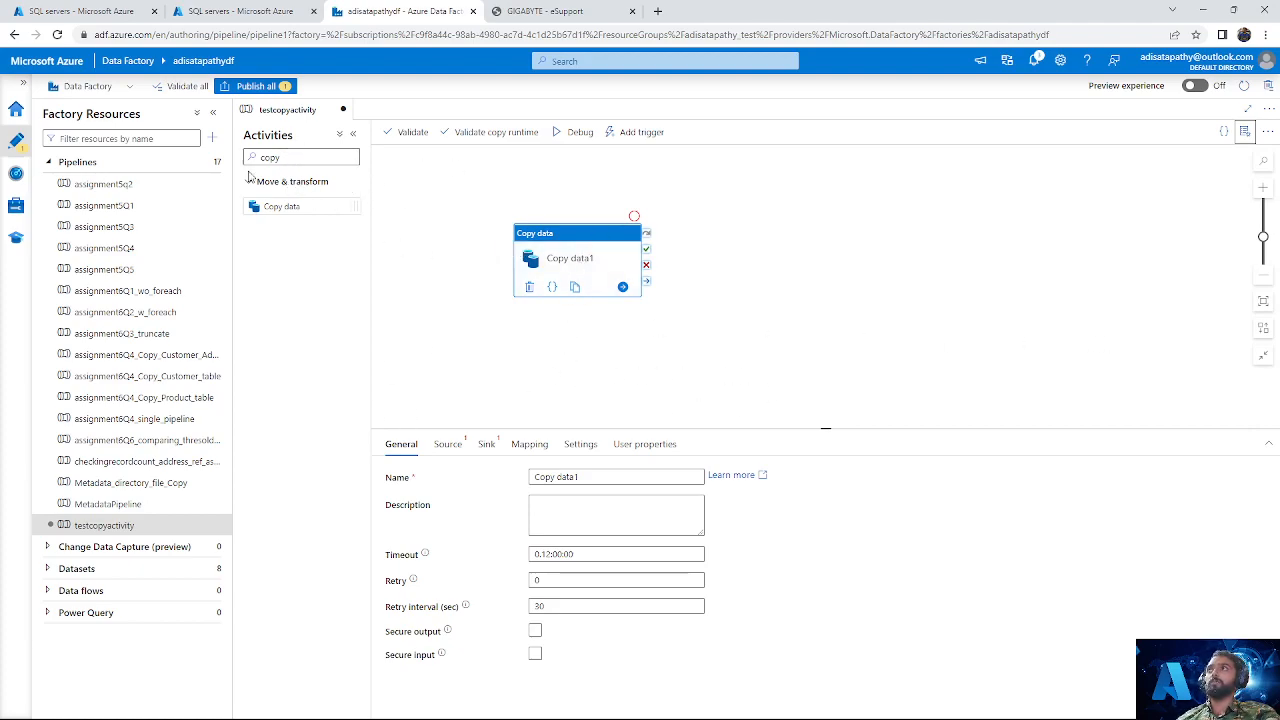
drag(562, 248, 607, 240)
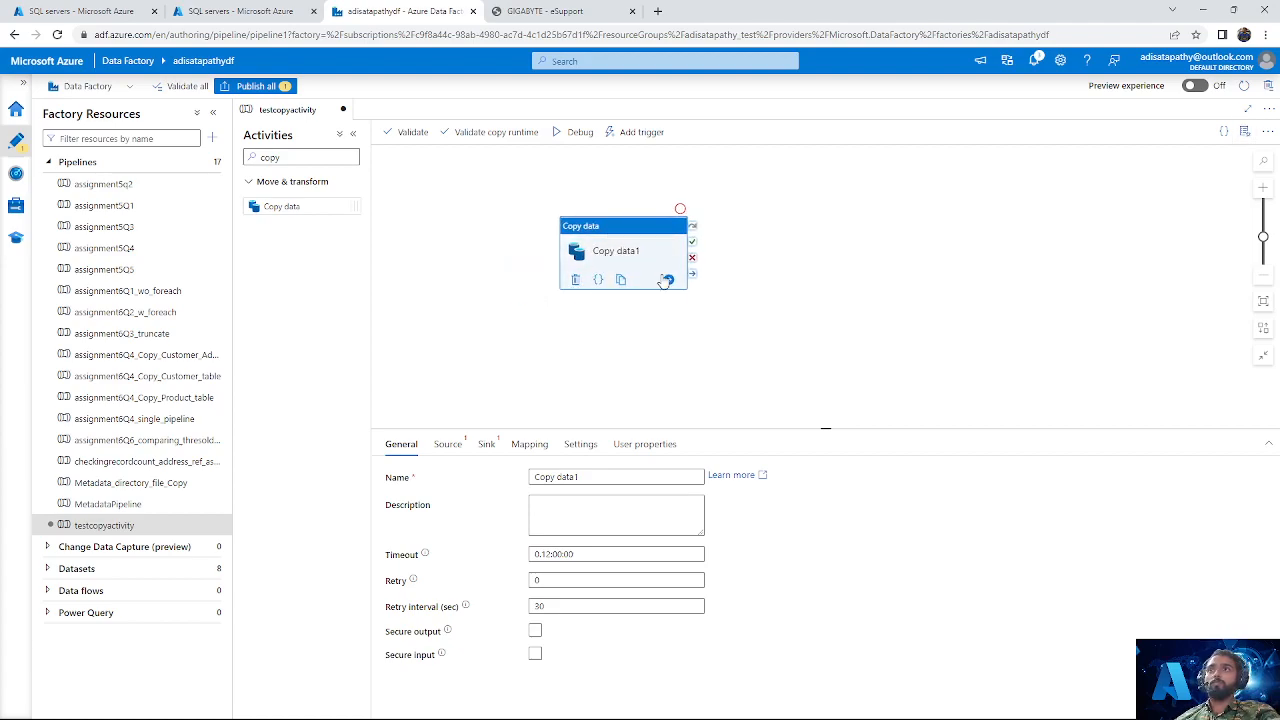
Step: Look through the Copy data activity's source, sink, mapping, settings and user properties, returning to its general settings
click(452, 446)
click(486, 445)
click(529, 445)
click(580, 445)
click(646, 448)
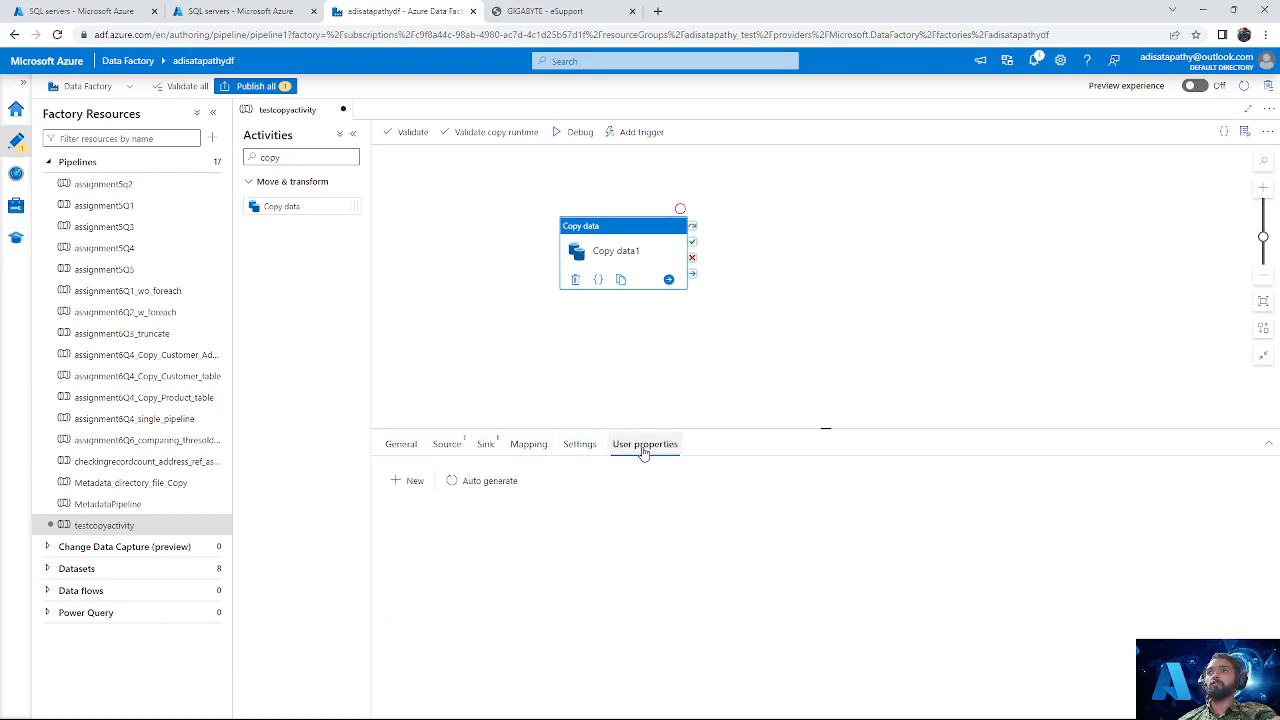
click(415, 447)
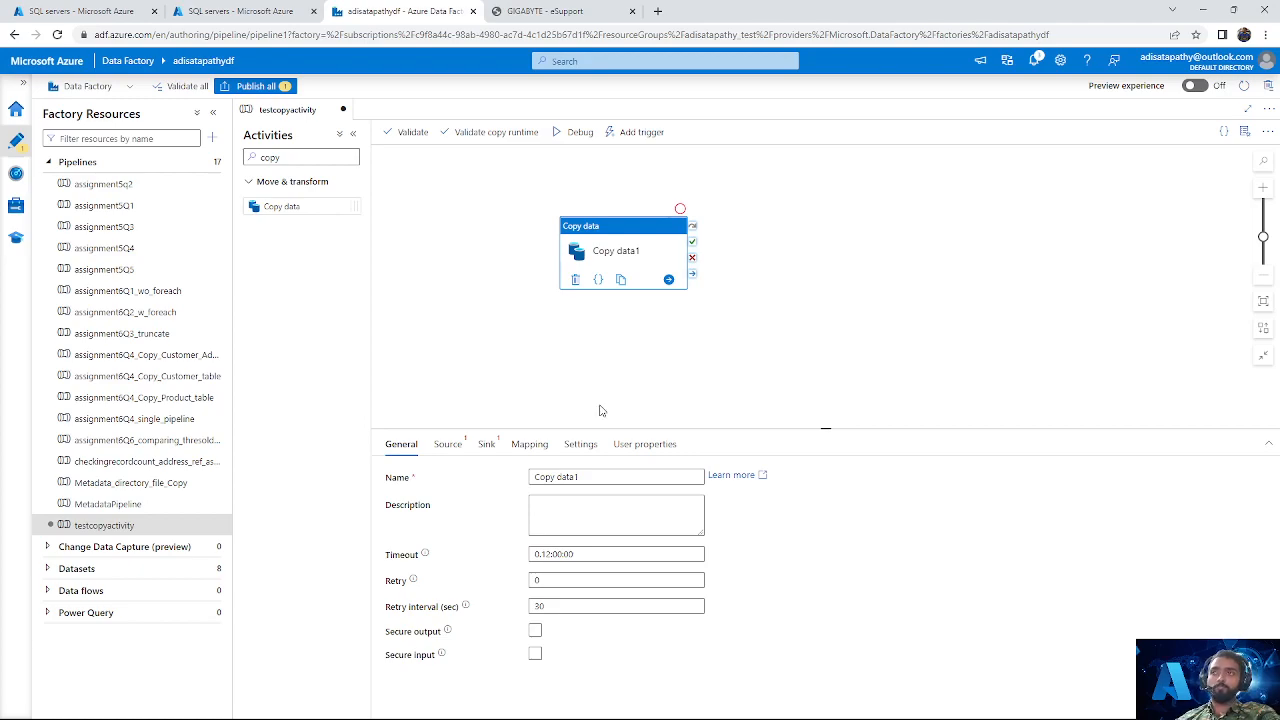
Step: Rename the Copy data activity as "simple copy activity"
click(596, 478)
key(ctrl+a)
key(BackSpace)
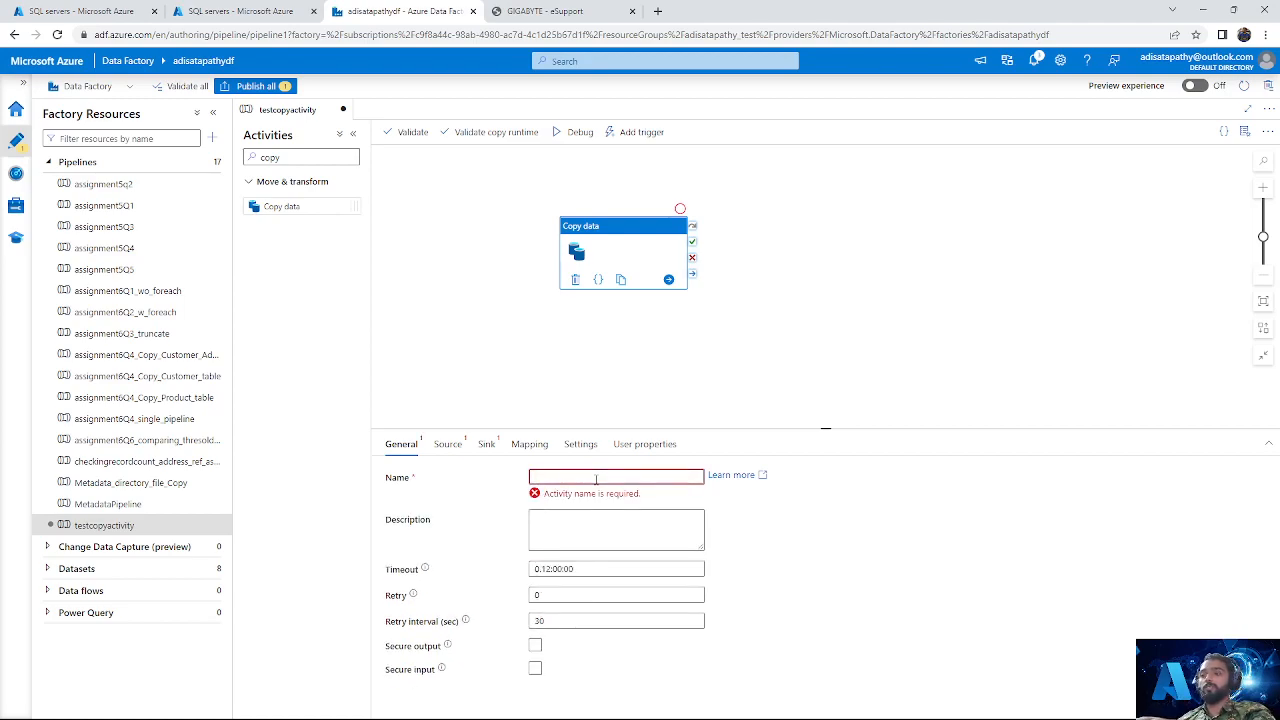
text(simple copy activity)
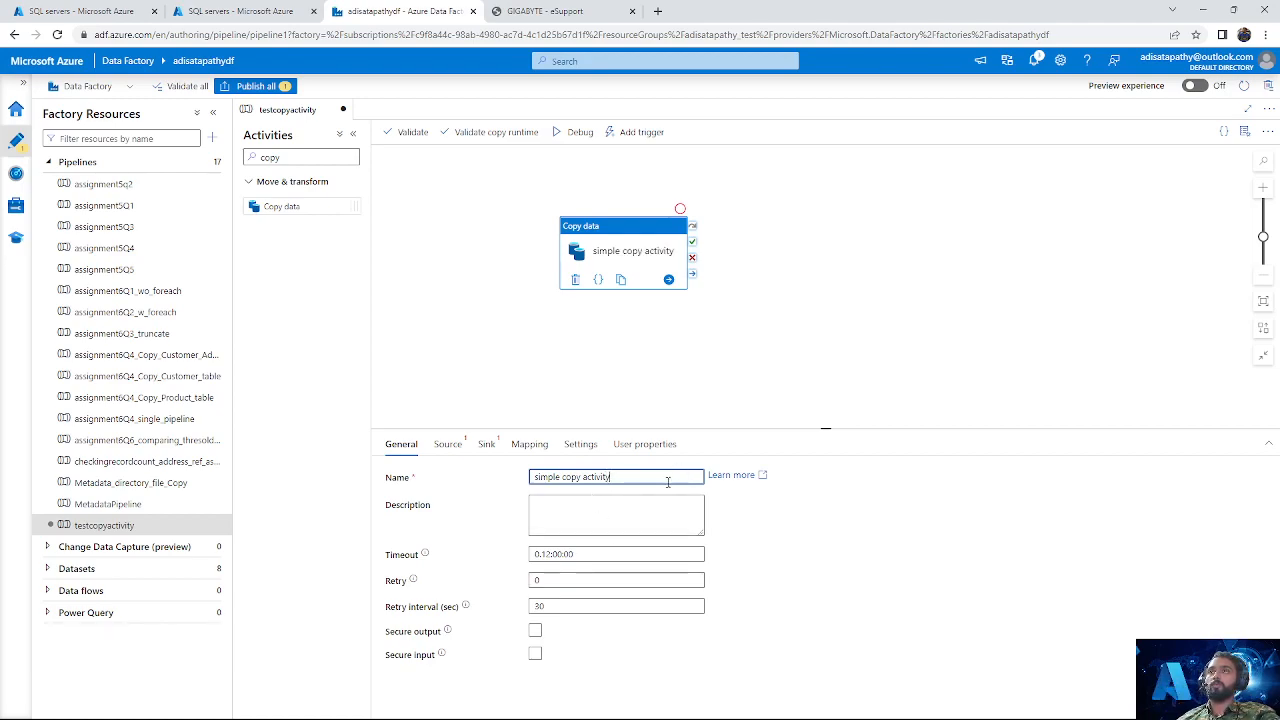
Step: Enter the description "which will copy data from sql to adls" for the copy activity
click(590, 512)
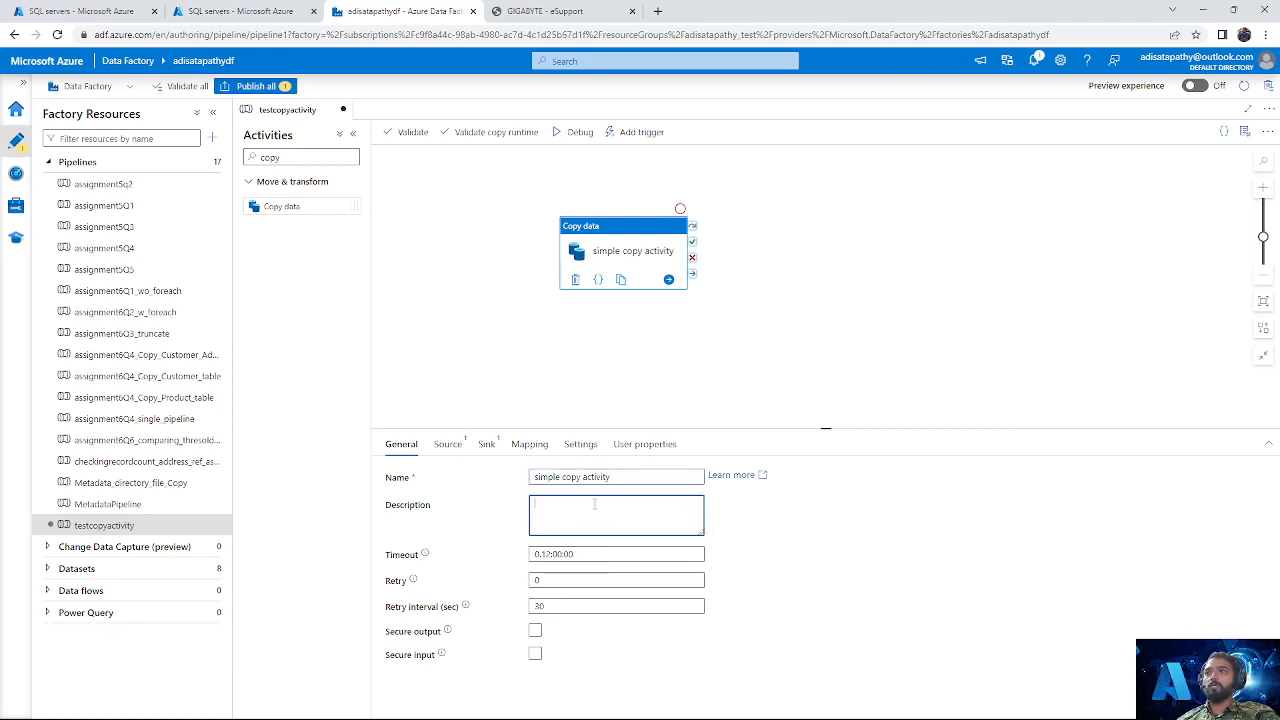
text(w)
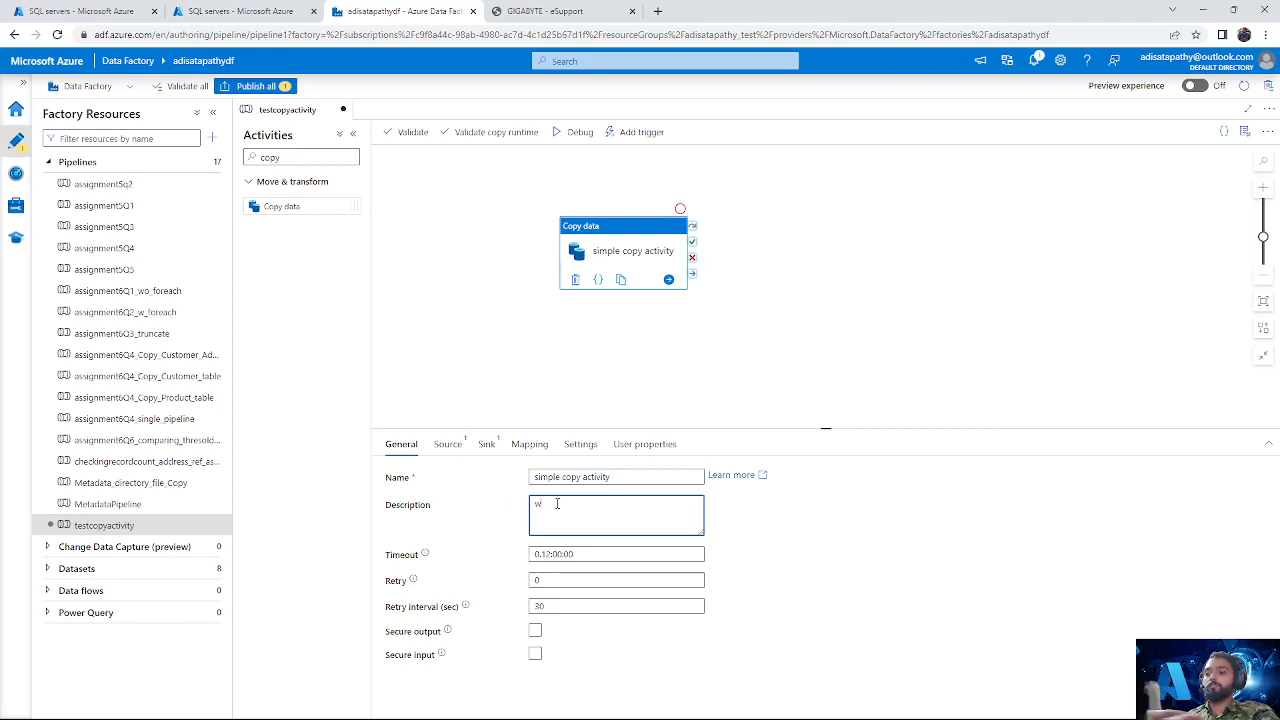
text(hich wil)
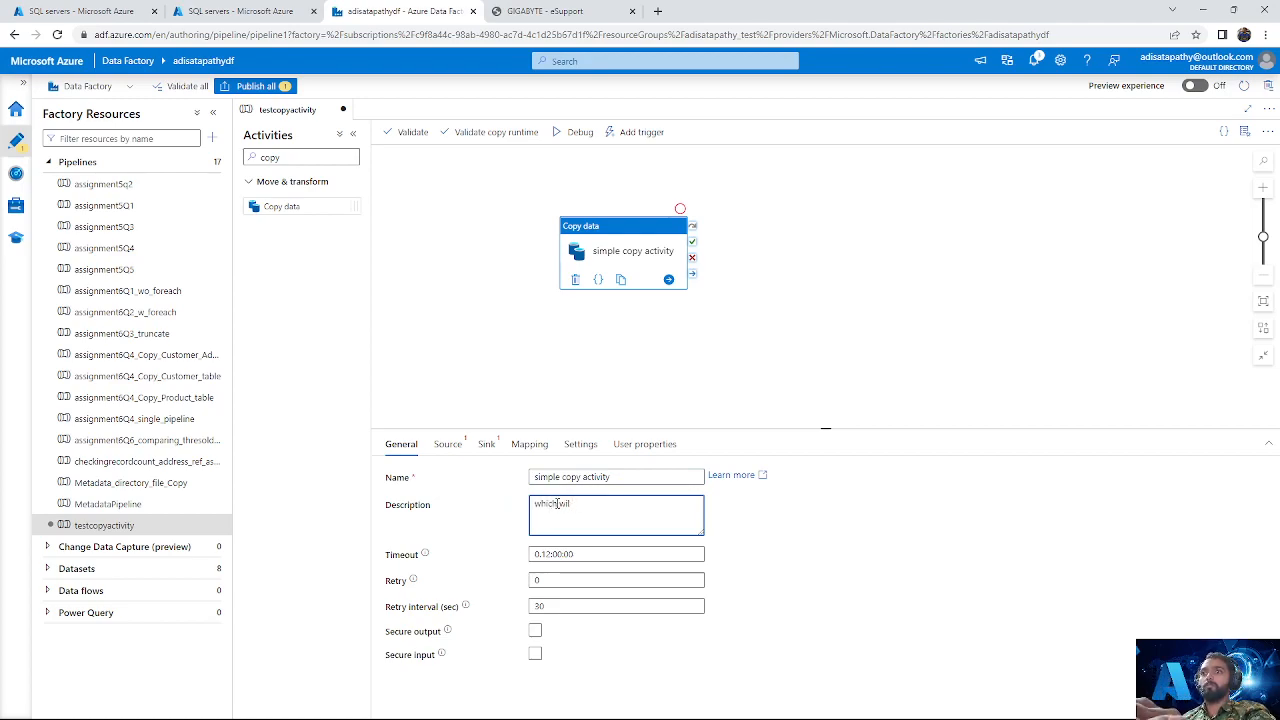
text(l copy data from sql to adl)
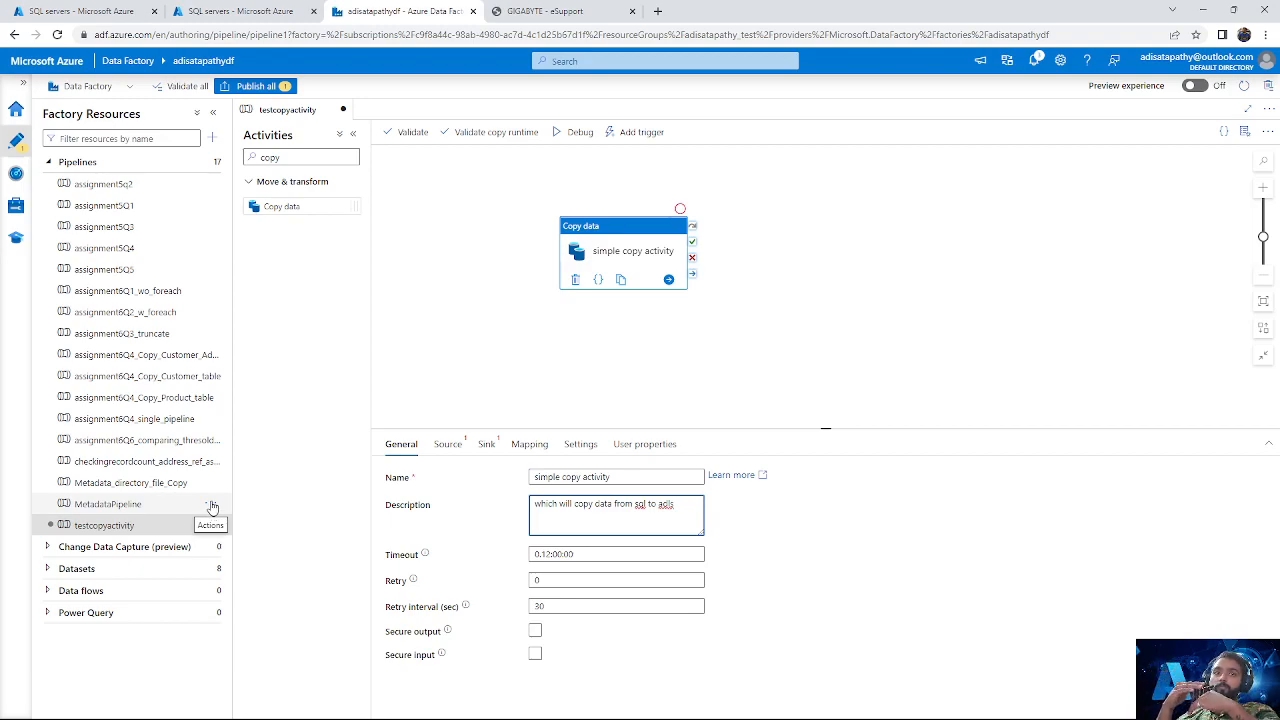
text(s)
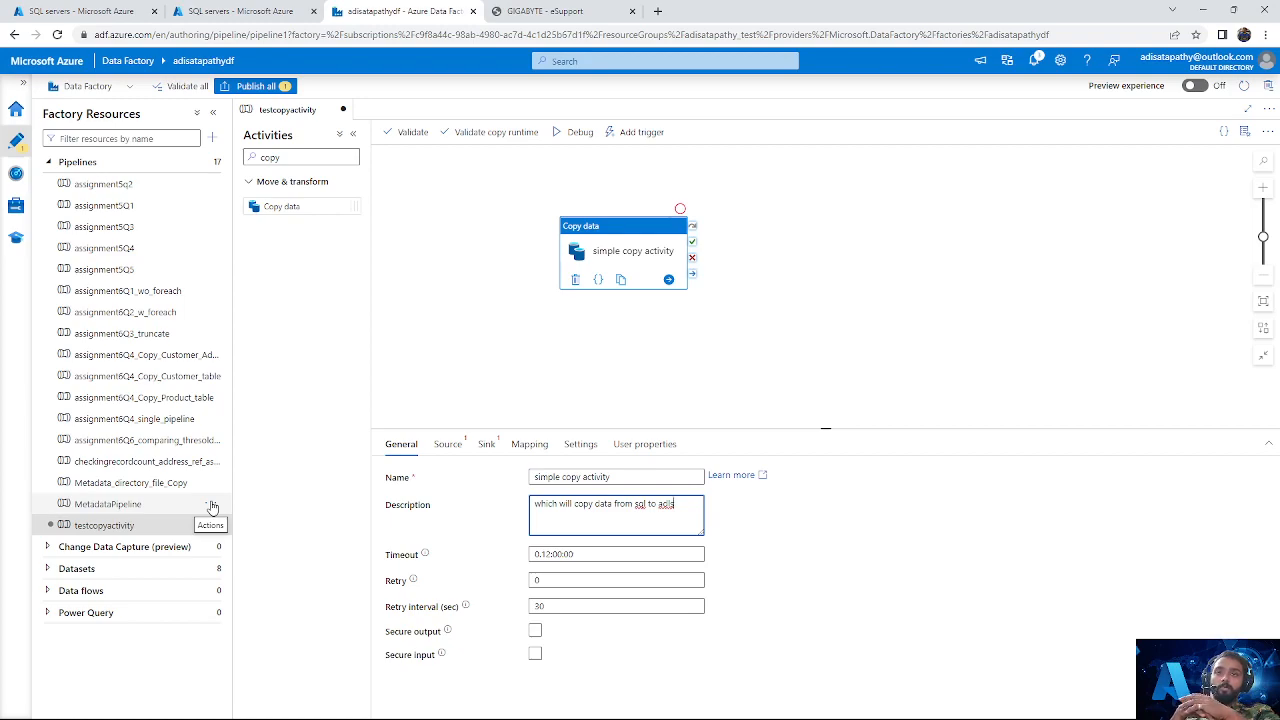
Step: Check the activity's source and sink dataset settings, and start a new dataset with Azure SQL Database as its data store
click(447, 444)
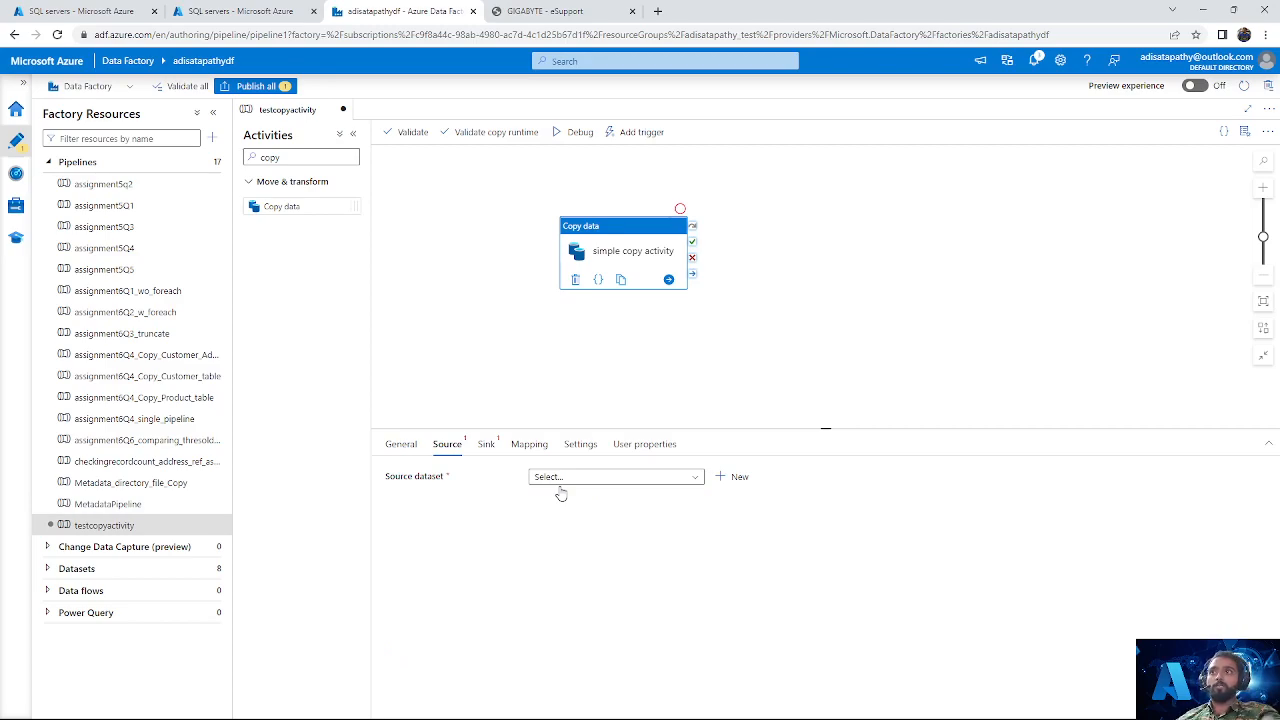
click(482, 447)
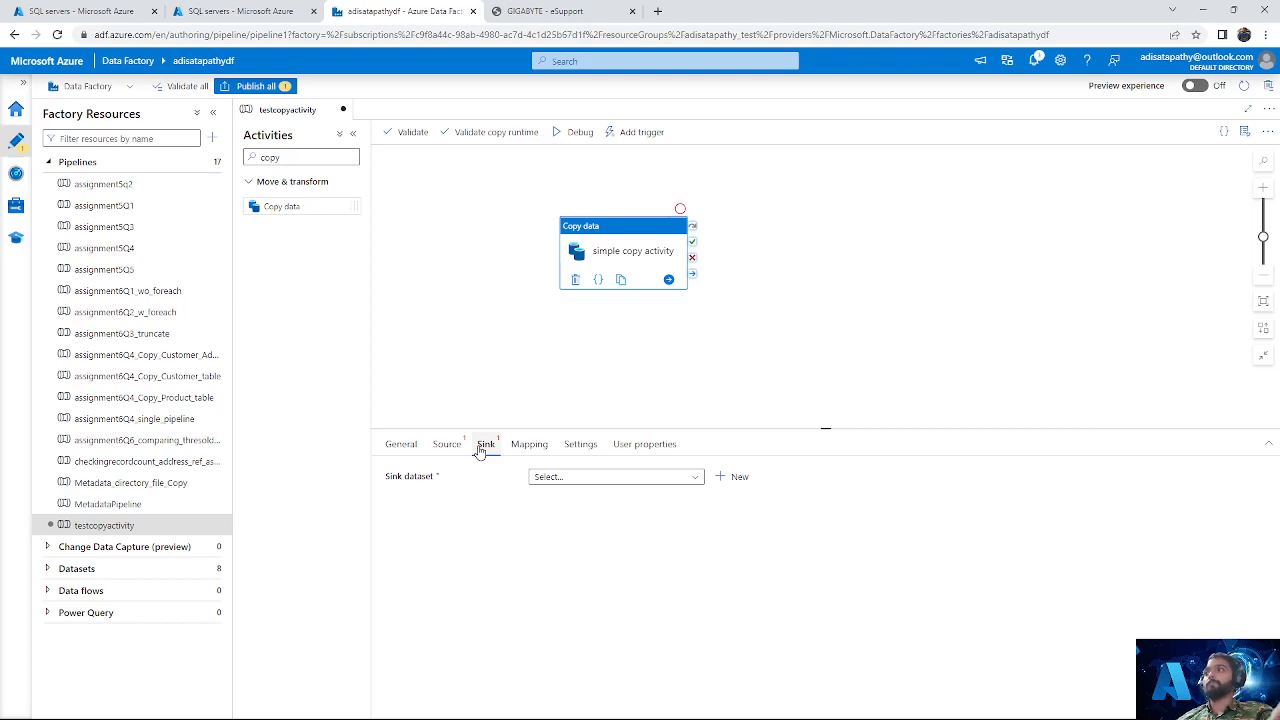
click(66, 569)
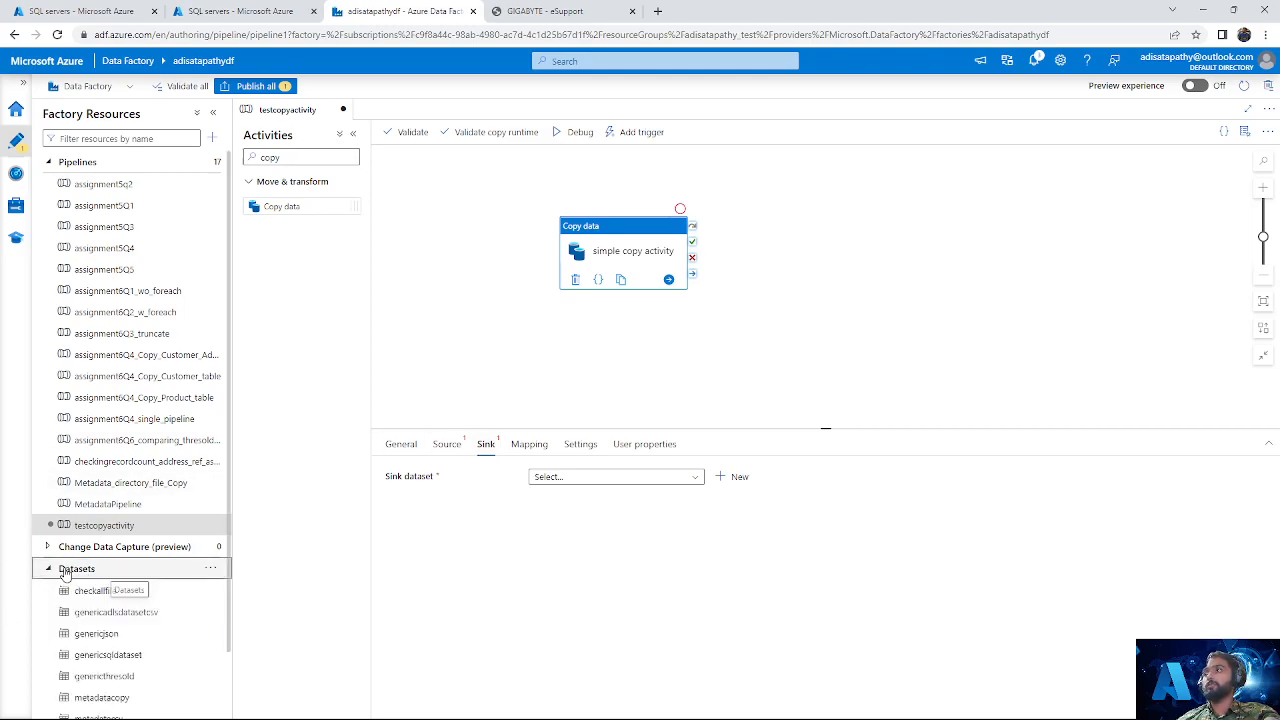
scroll(103, 560, down, 2)
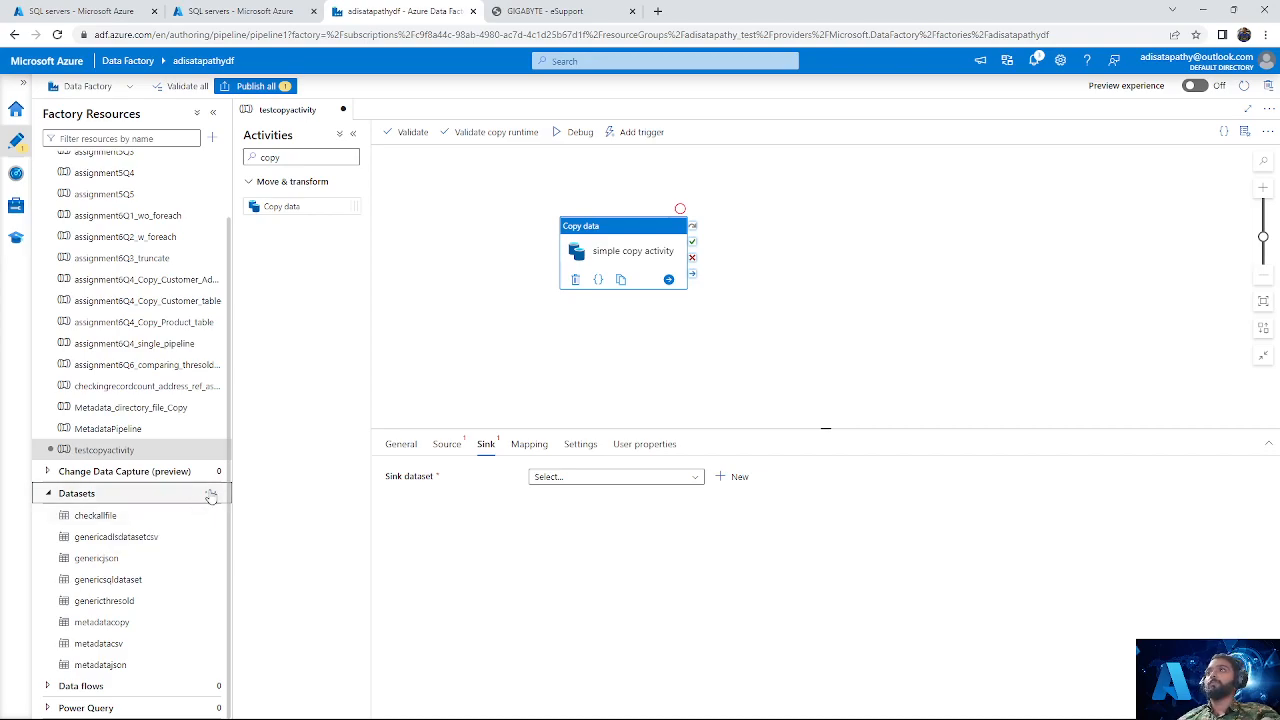
click(210, 493)
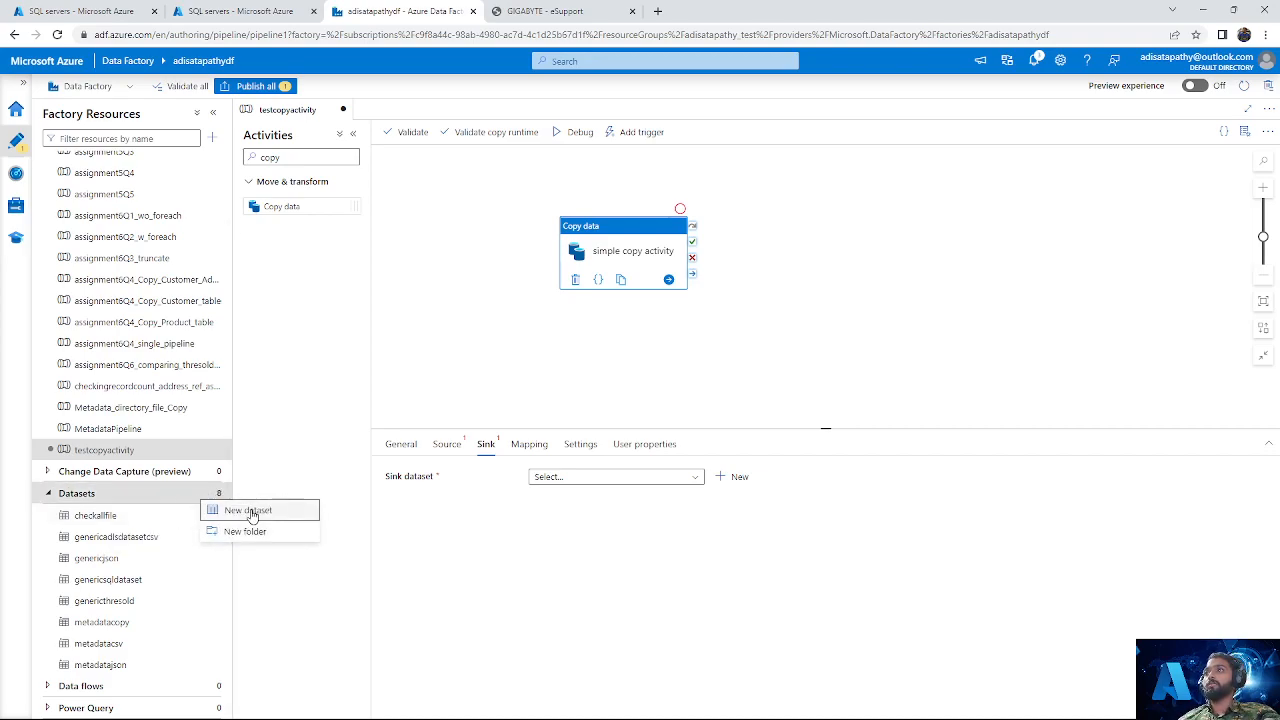
click(248, 510)
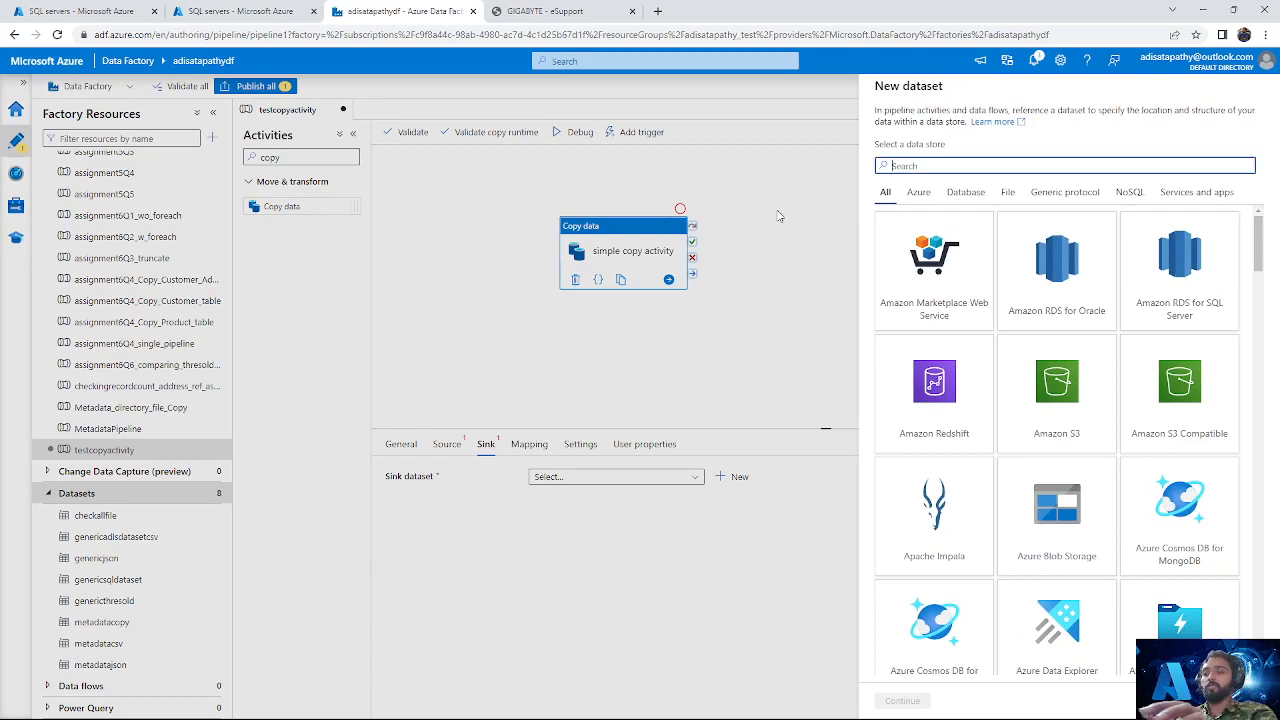
text(sql)
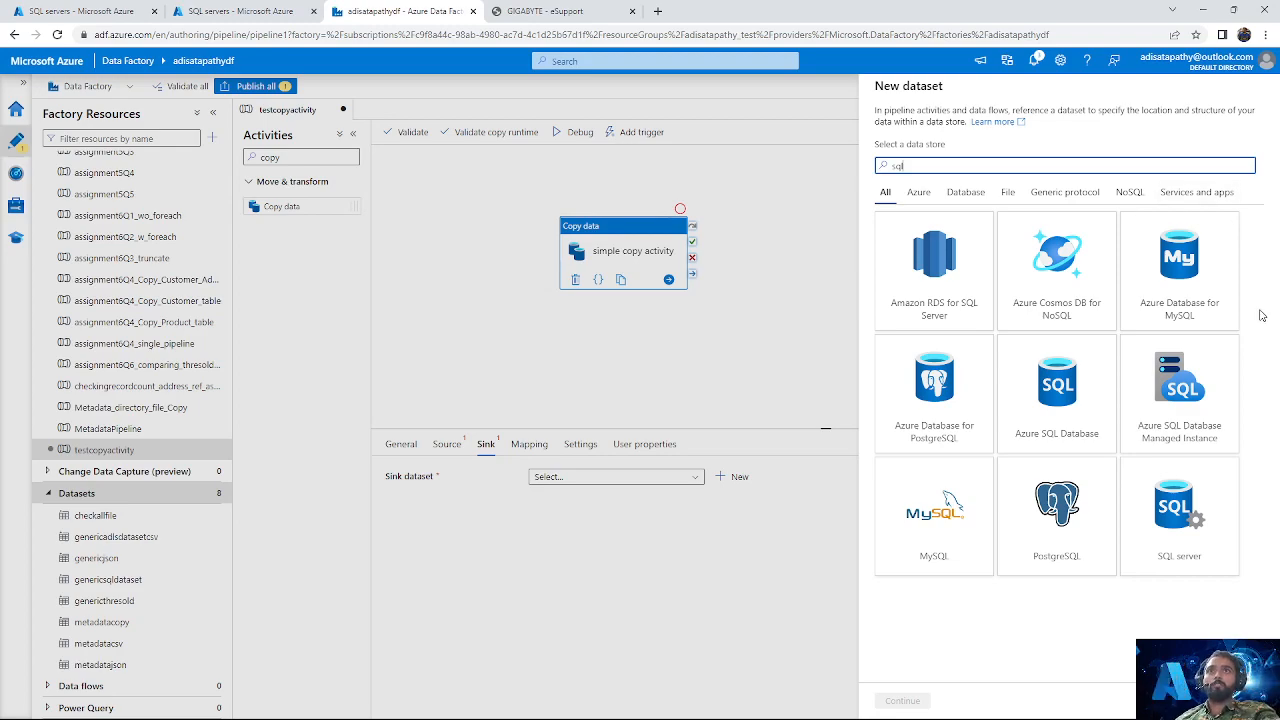
click(1058, 410)
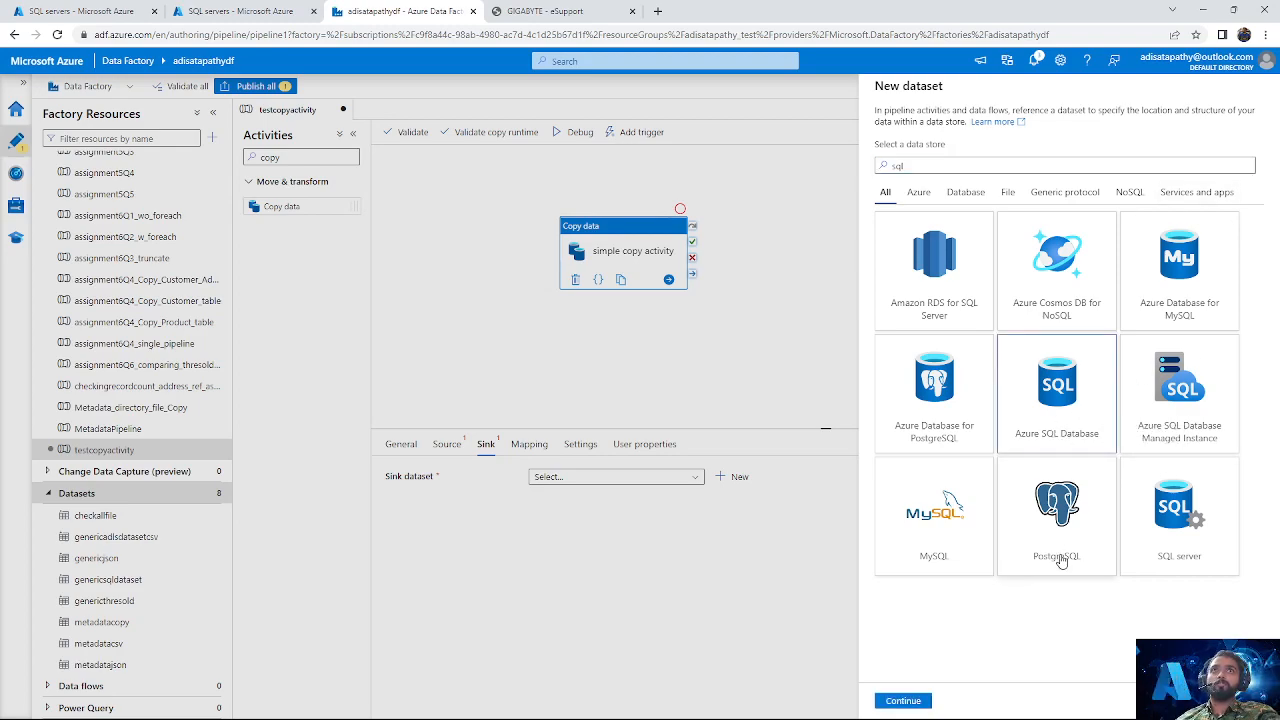
click(902, 700)
Step: Name the new Azure SQL dataset testsqldataset
click(965, 126)
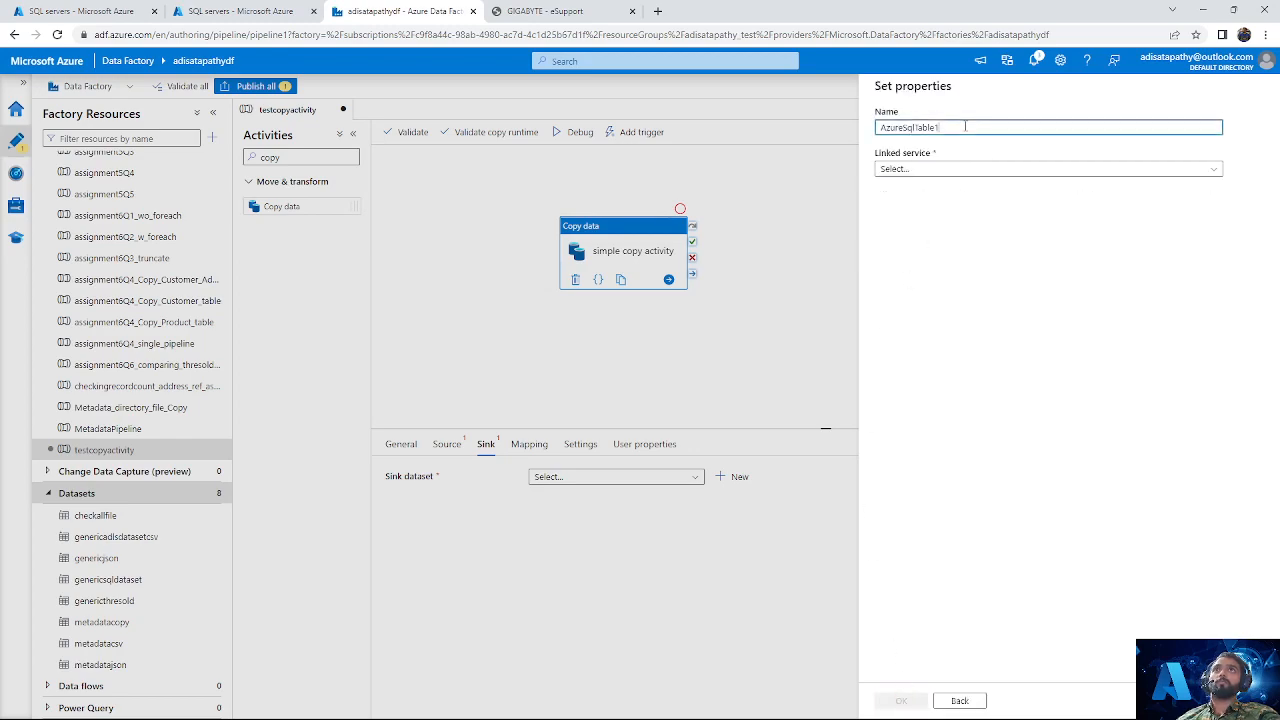
key(ctrl+a)
key(BackSpace)
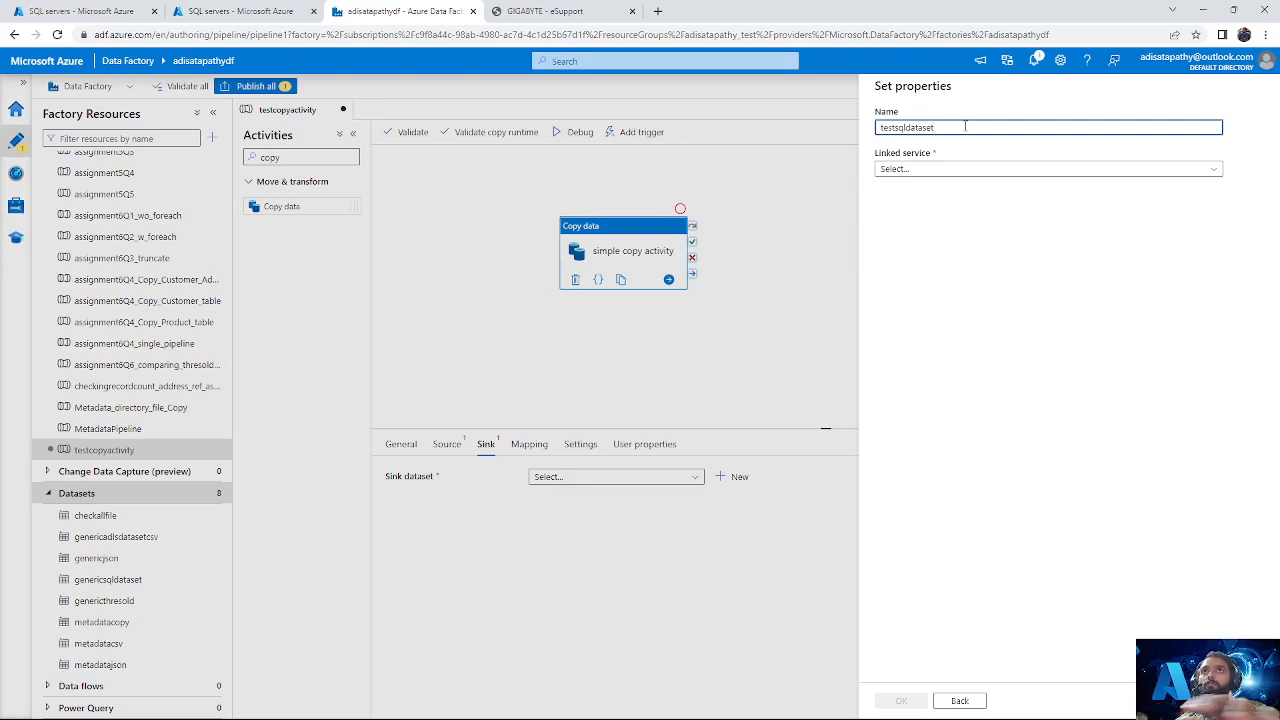
Step: Connect the dataset to the linked service testlinkedservice and select the table SalesLT.Address
click(958, 171)
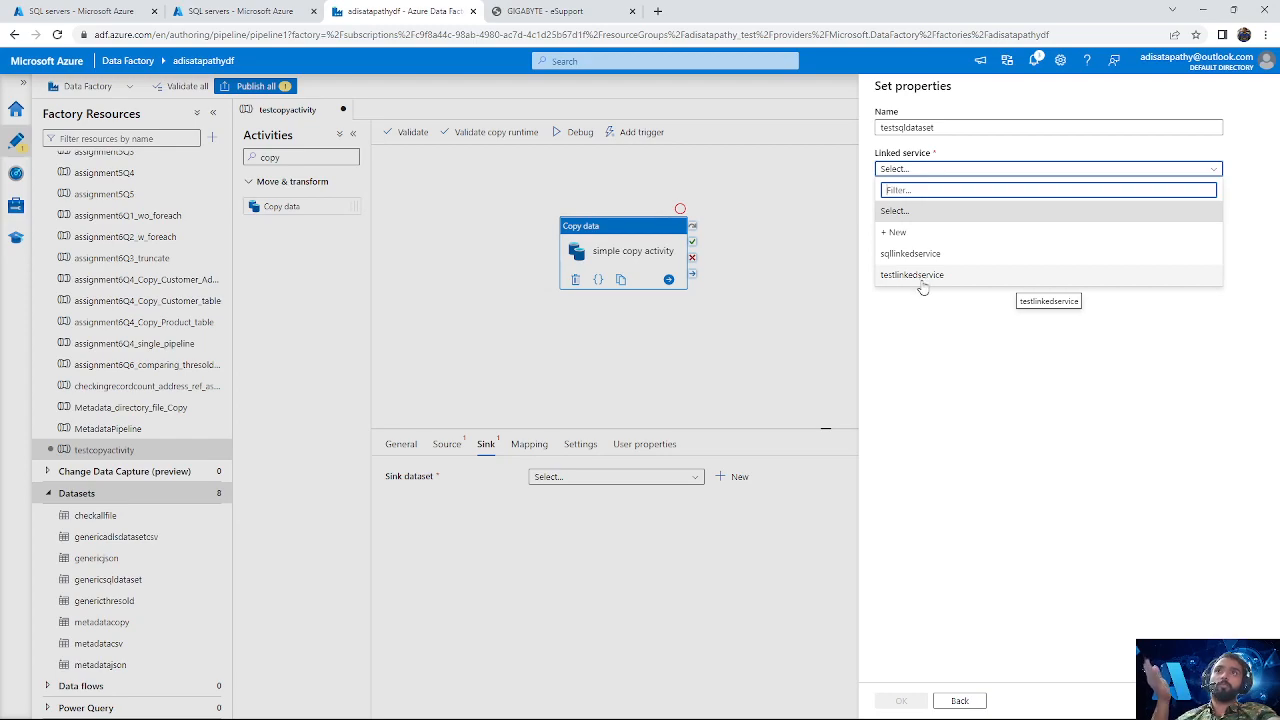
click(954, 280)
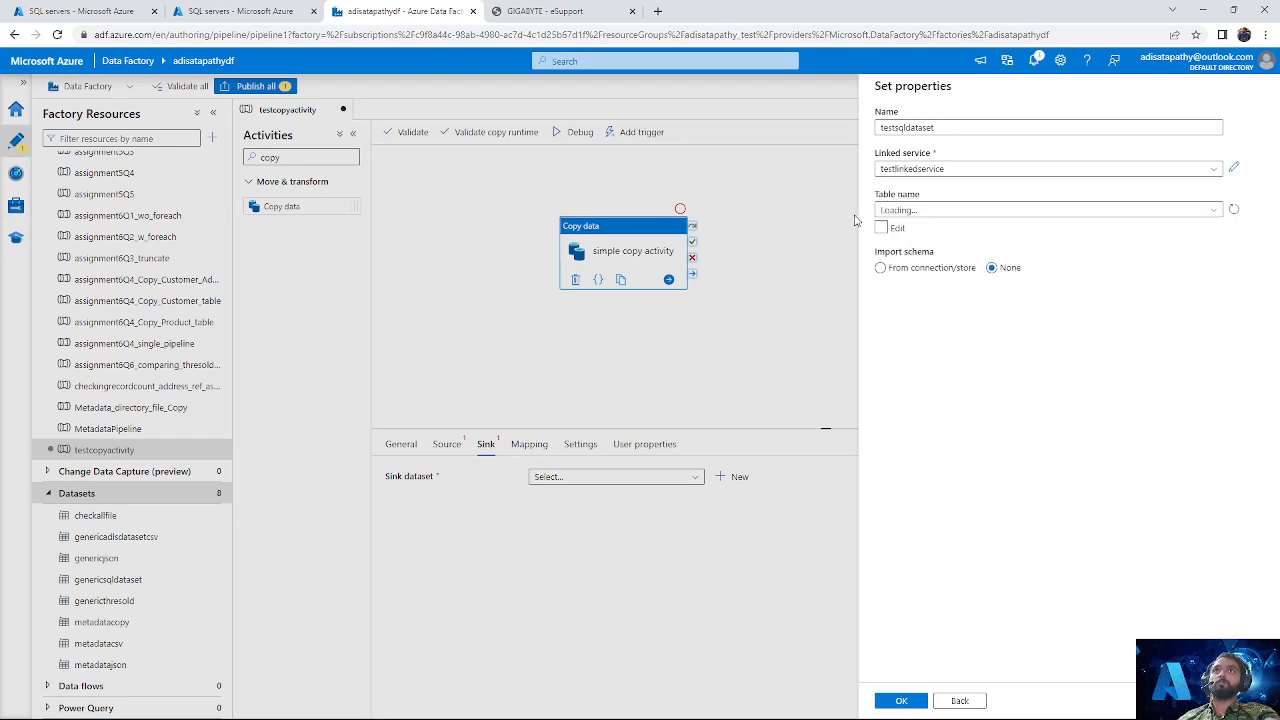
click(1095, 211)
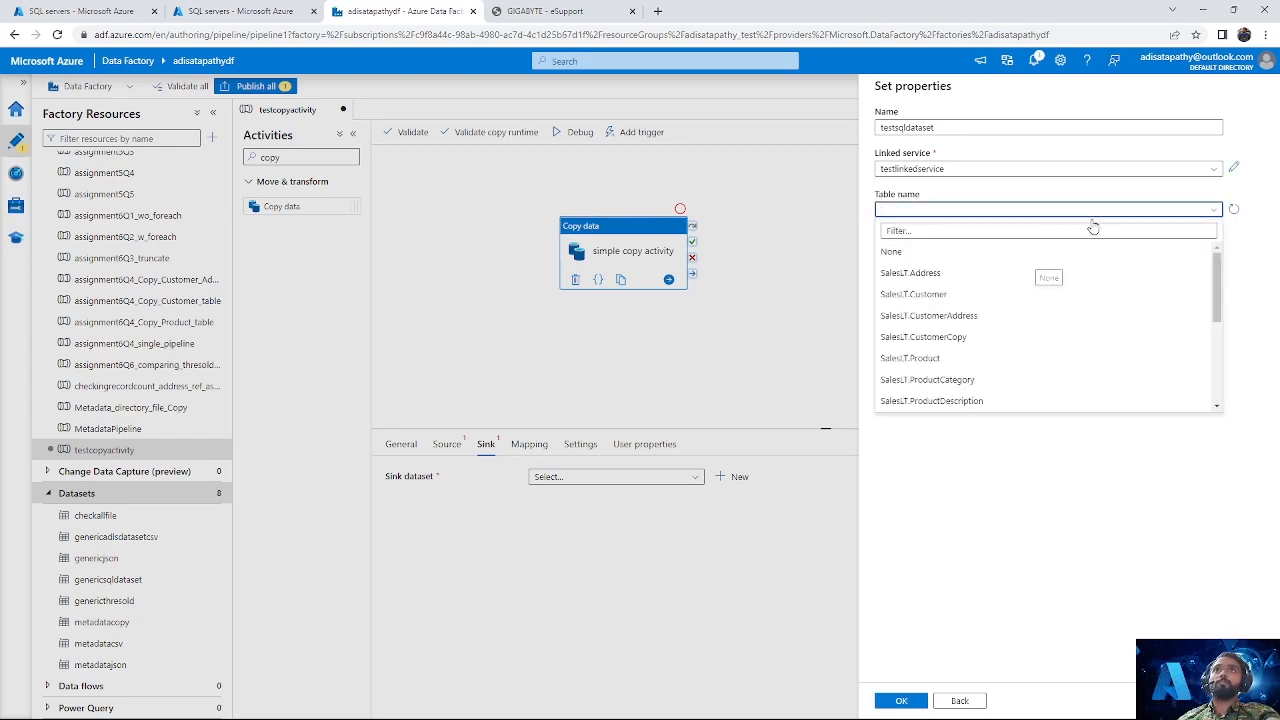
click(940, 276)
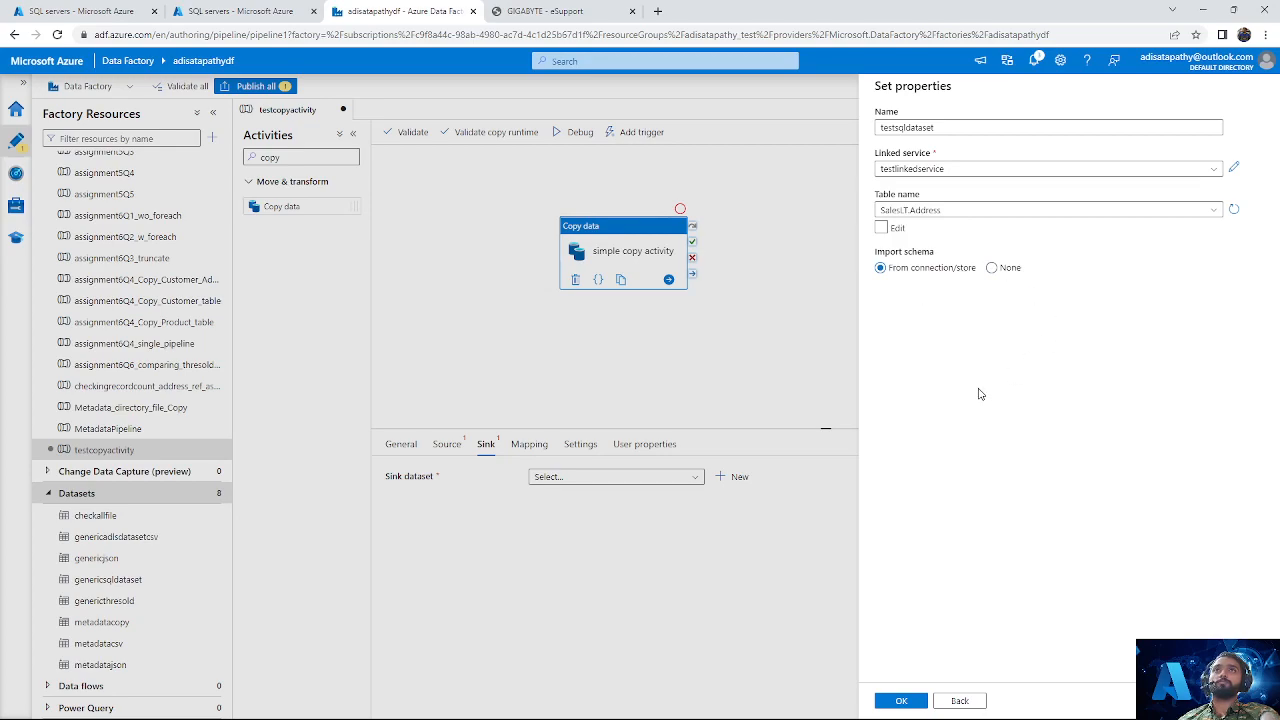
Step: Reselect SalesLT.Address as the table, create the Azure SQL dataset, and hide its properties pane
click(1042, 211)
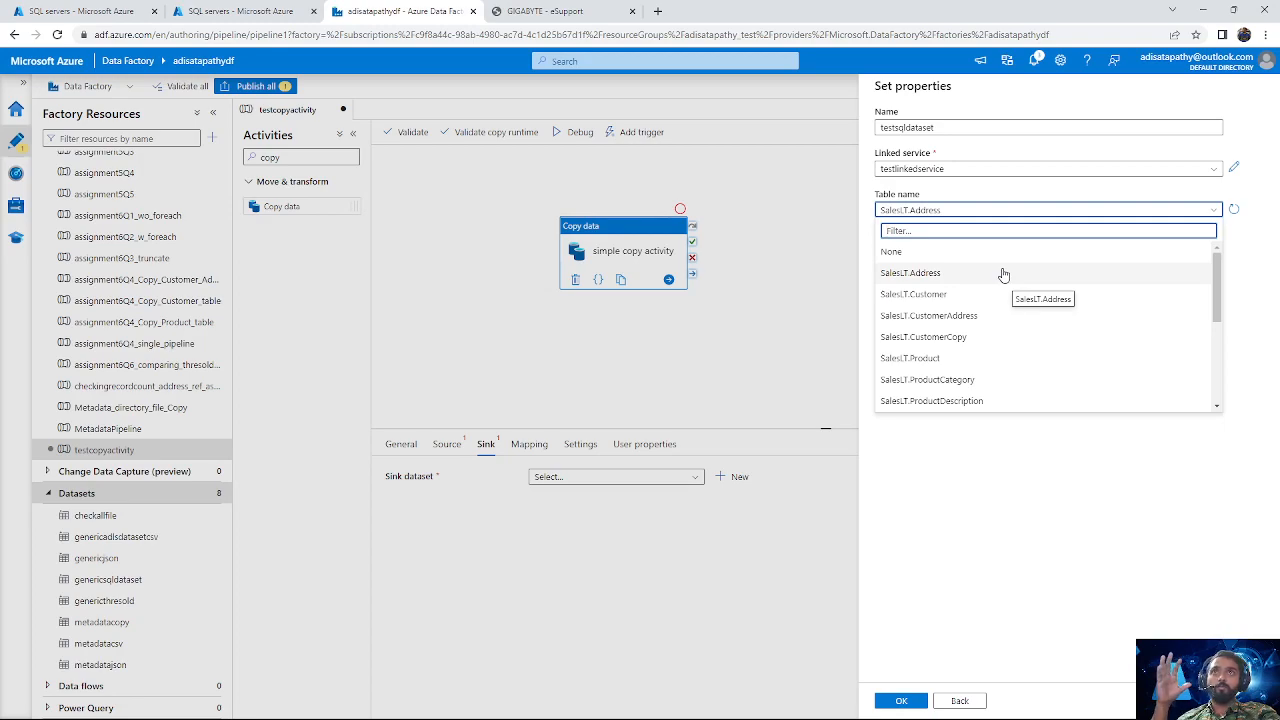
click(955, 273)
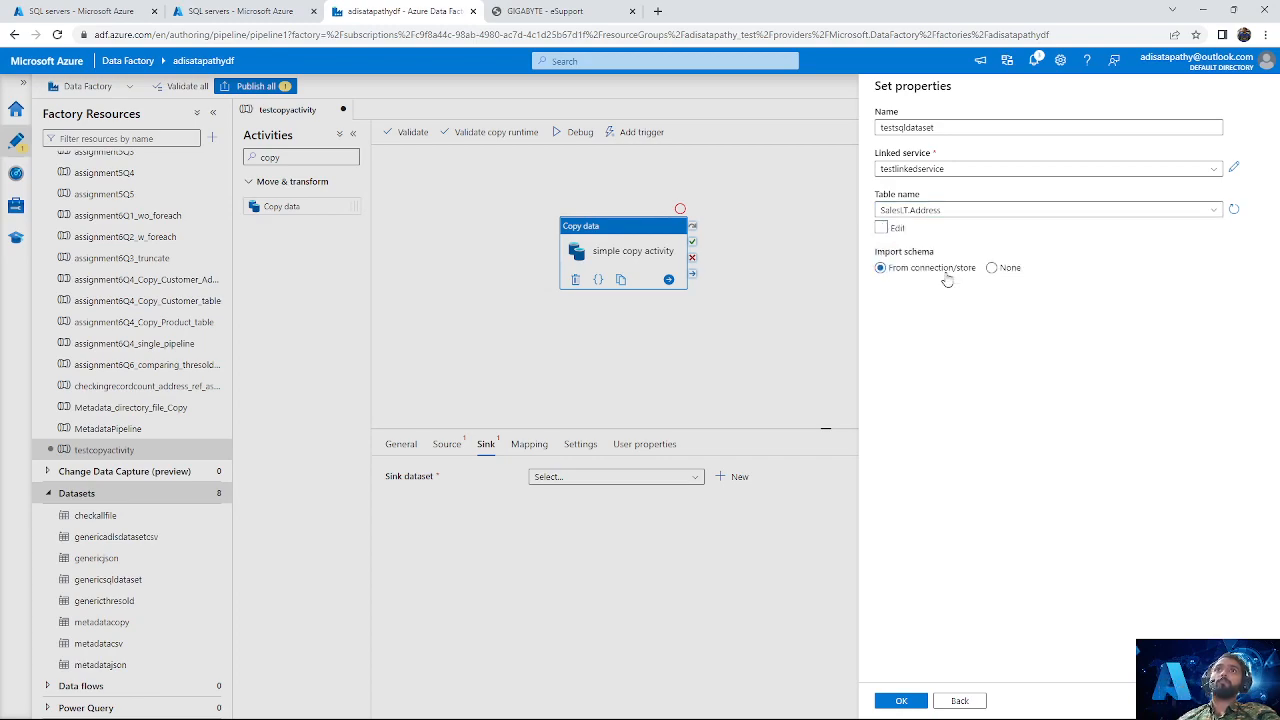
click(913, 703)
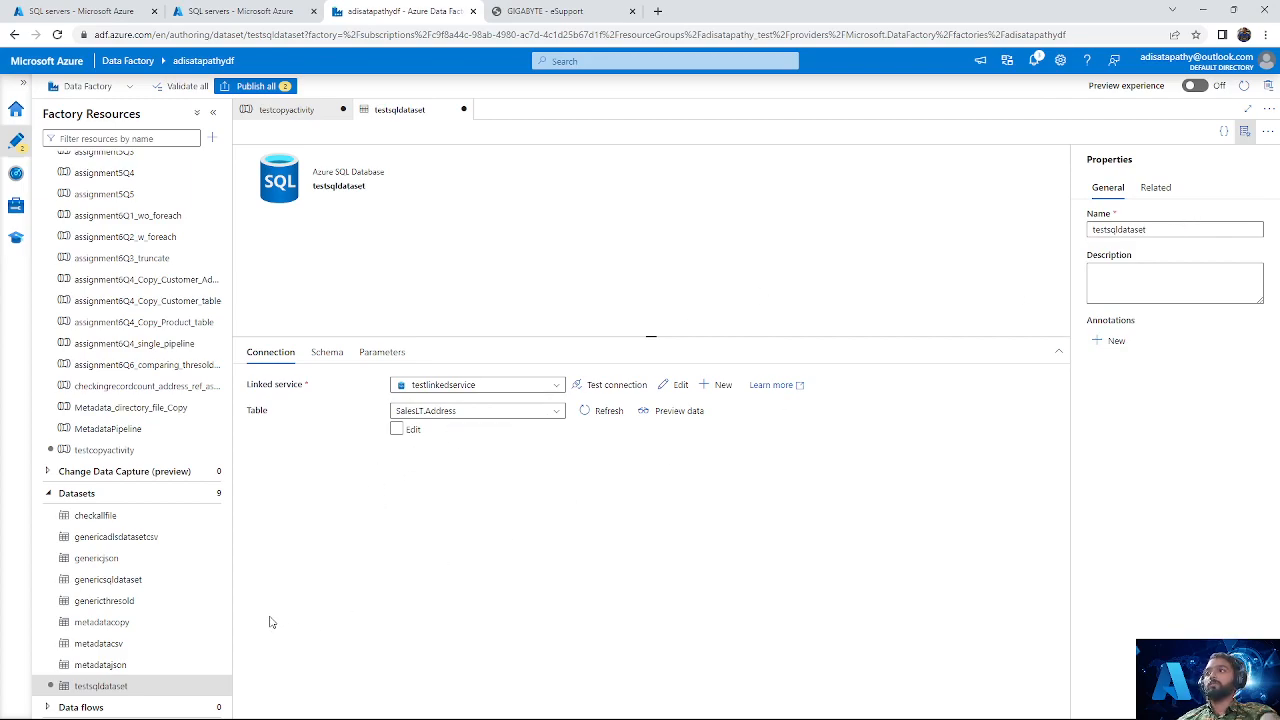
click(1245, 131)
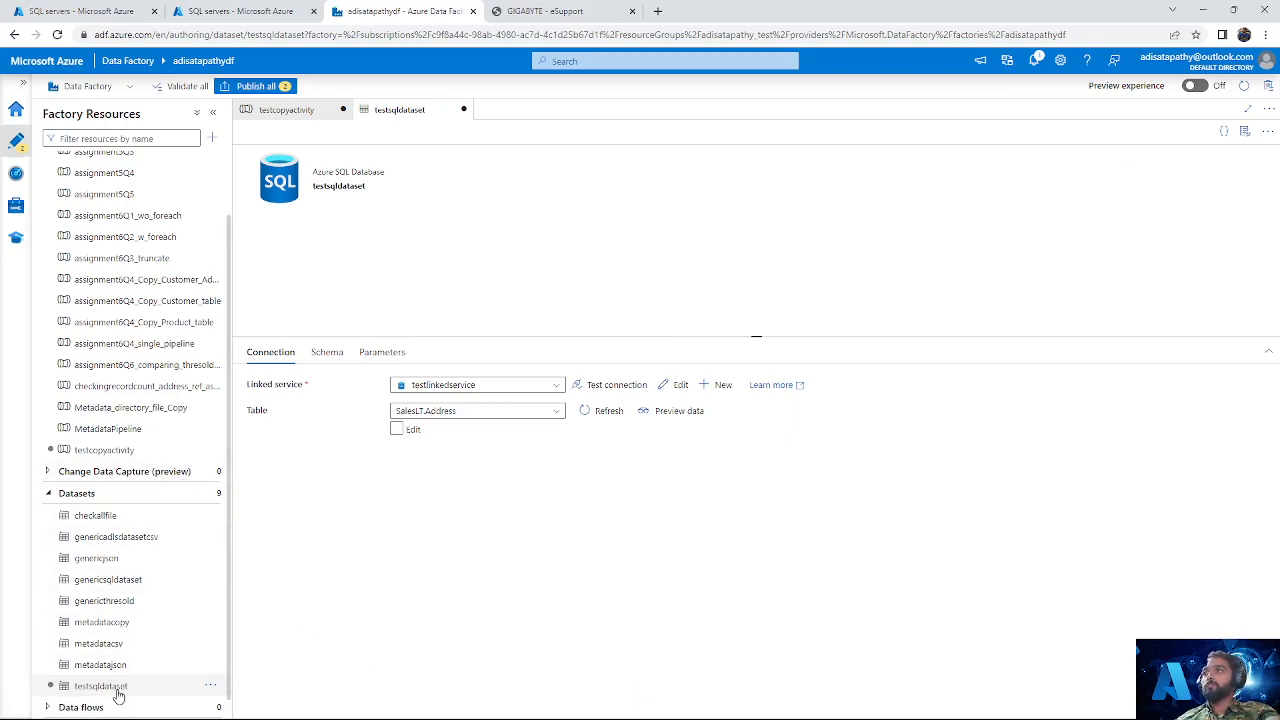
Step: Preview the SalesLT.Address rows through testsqldataset and look through the records
click(397, 430)
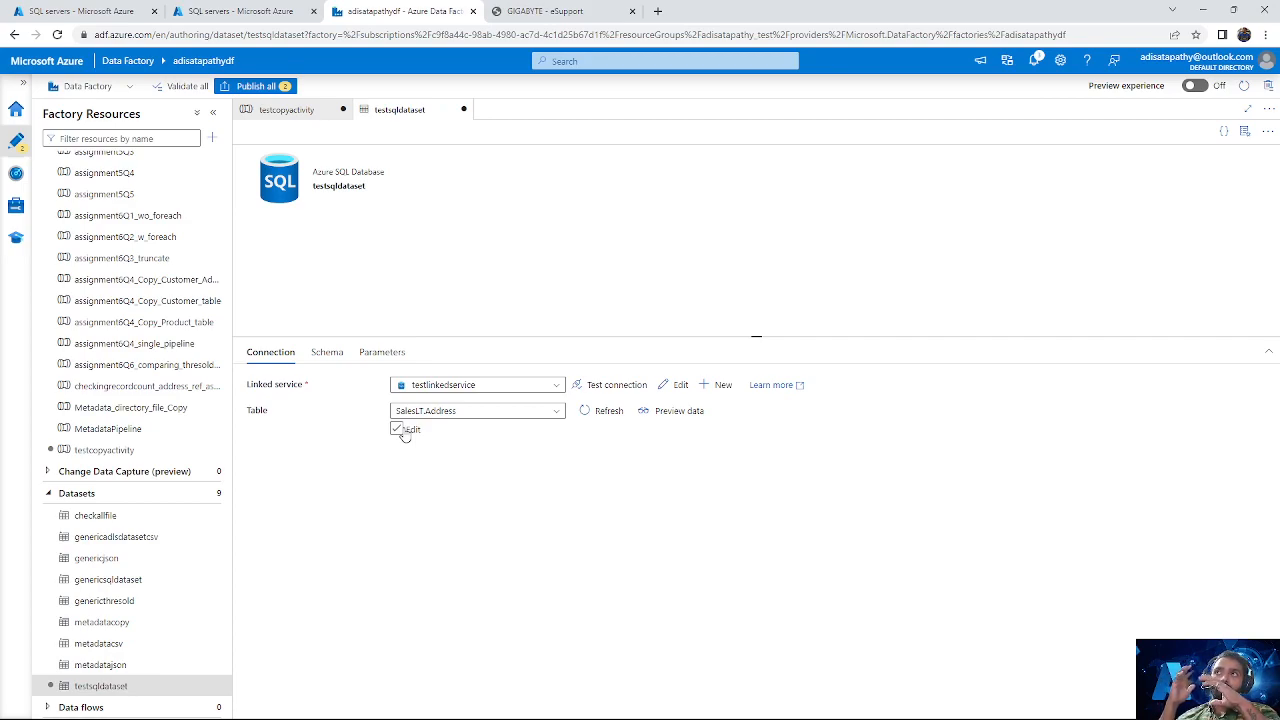
click(398, 430)
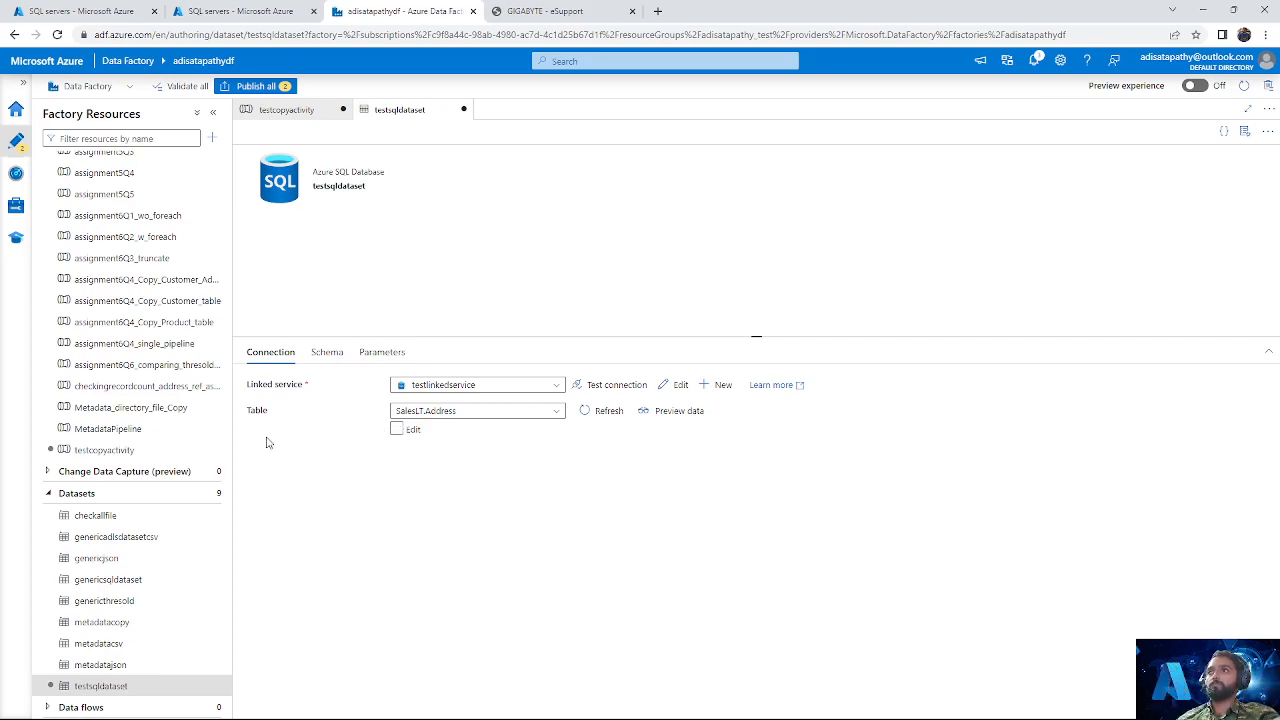
click(680, 418)
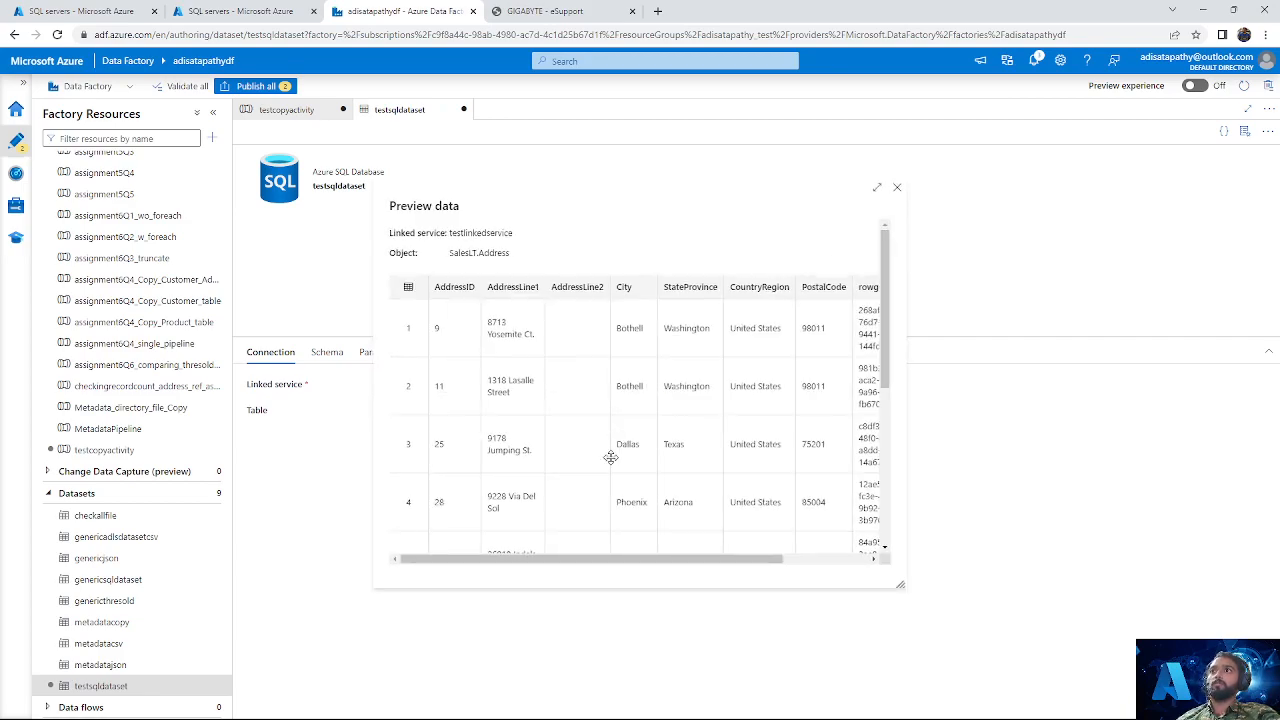
drag(594, 558, 543, 591)
scroll(662, 445, down, 5)
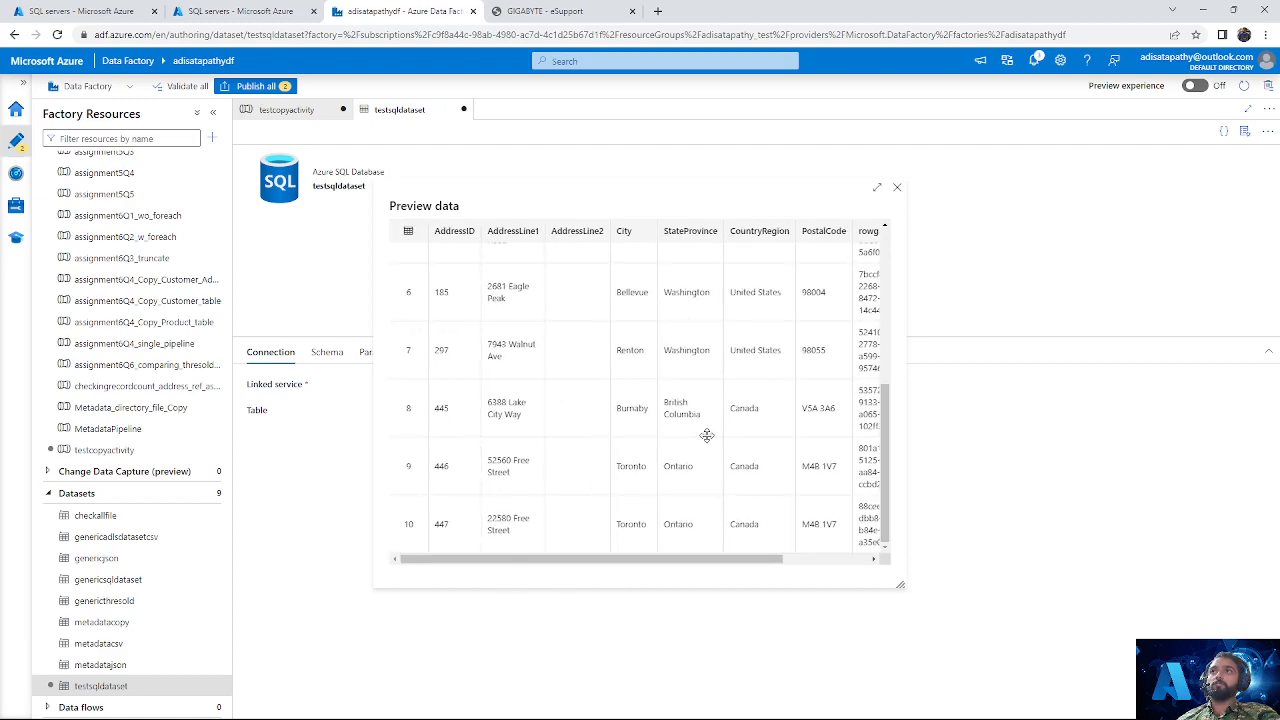
scroll(789, 410, up, 5)
click(897, 187)
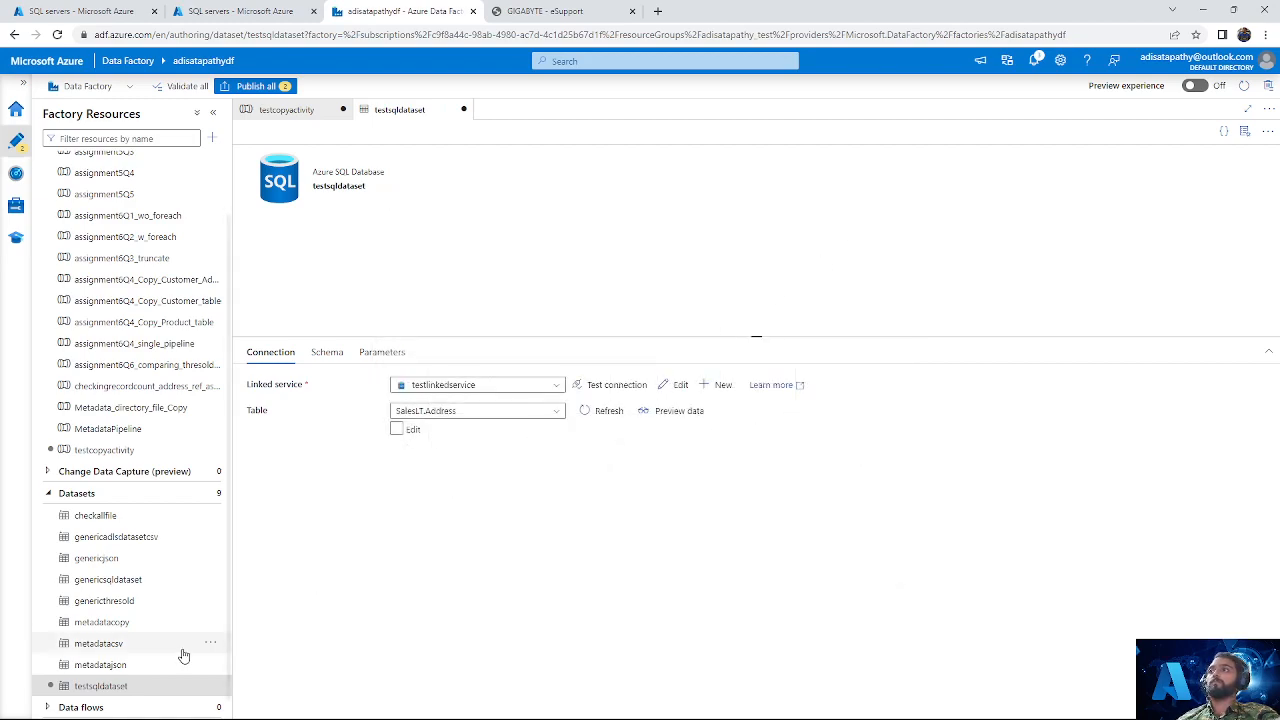
Step: Start a new dataset with Azure Data Lake Storage Gen2 as its data store
click(211, 497)
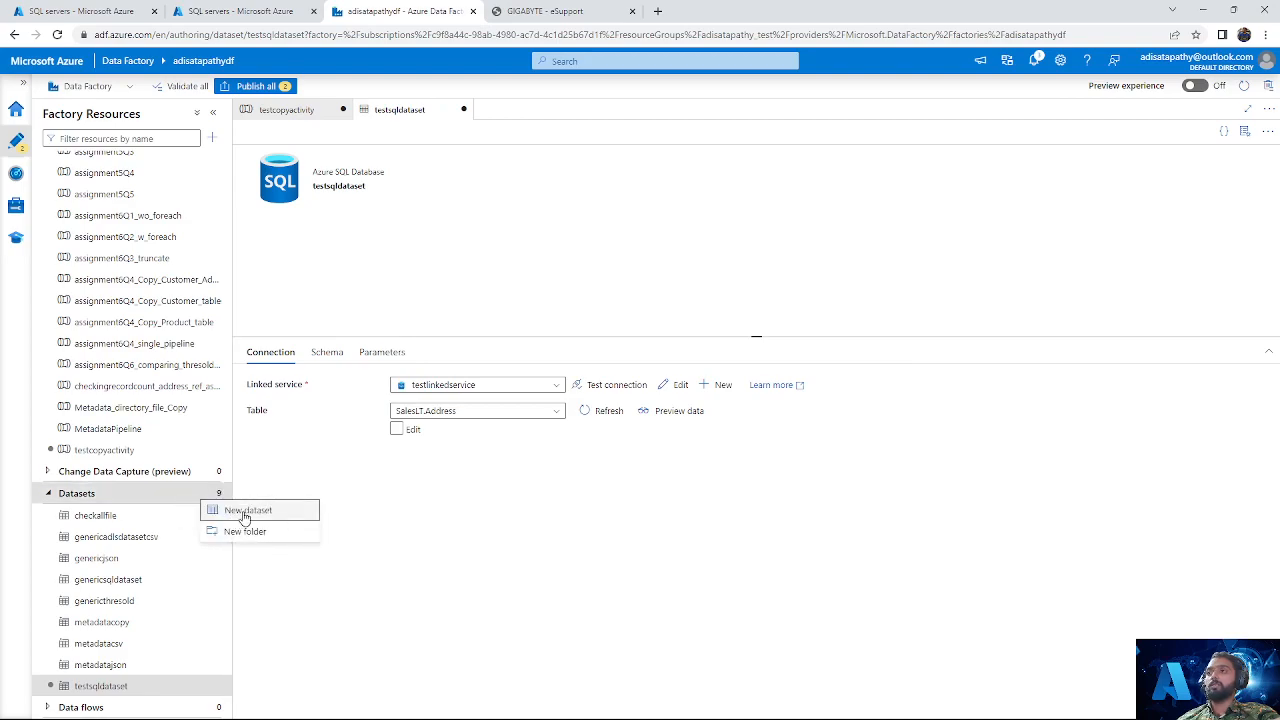
click(245, 512)
text(da)
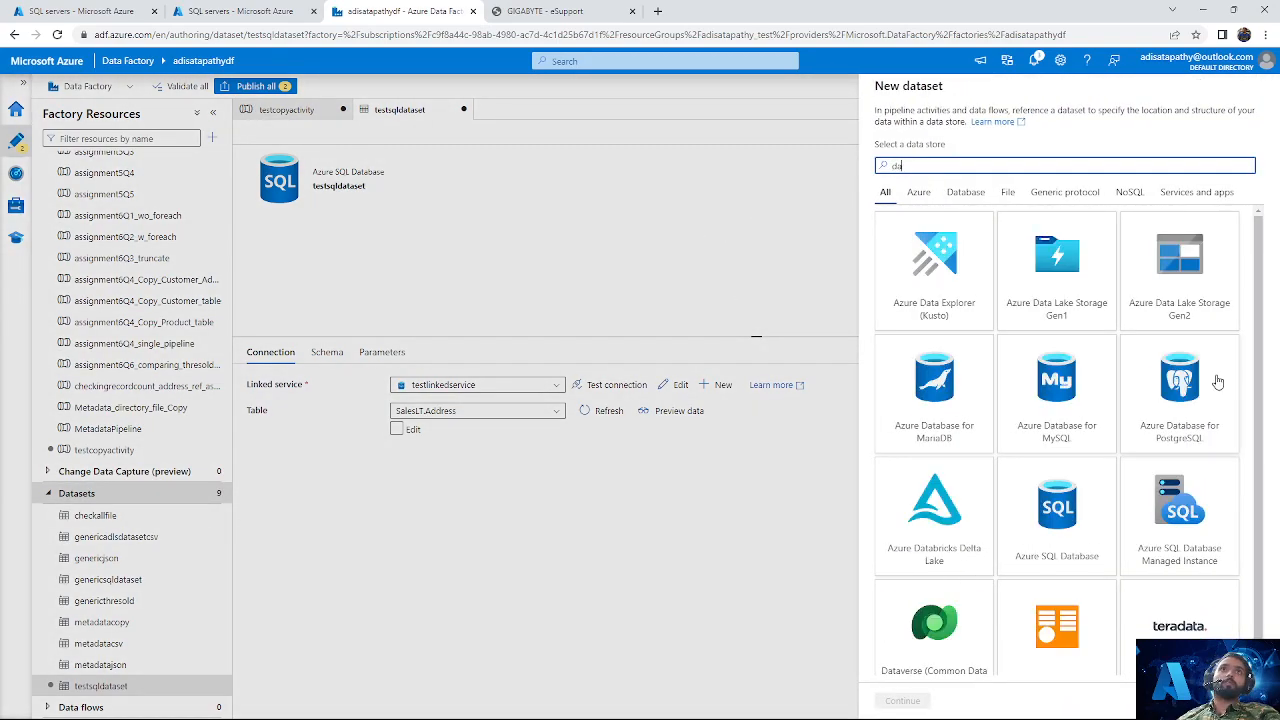
click(1202, 306)
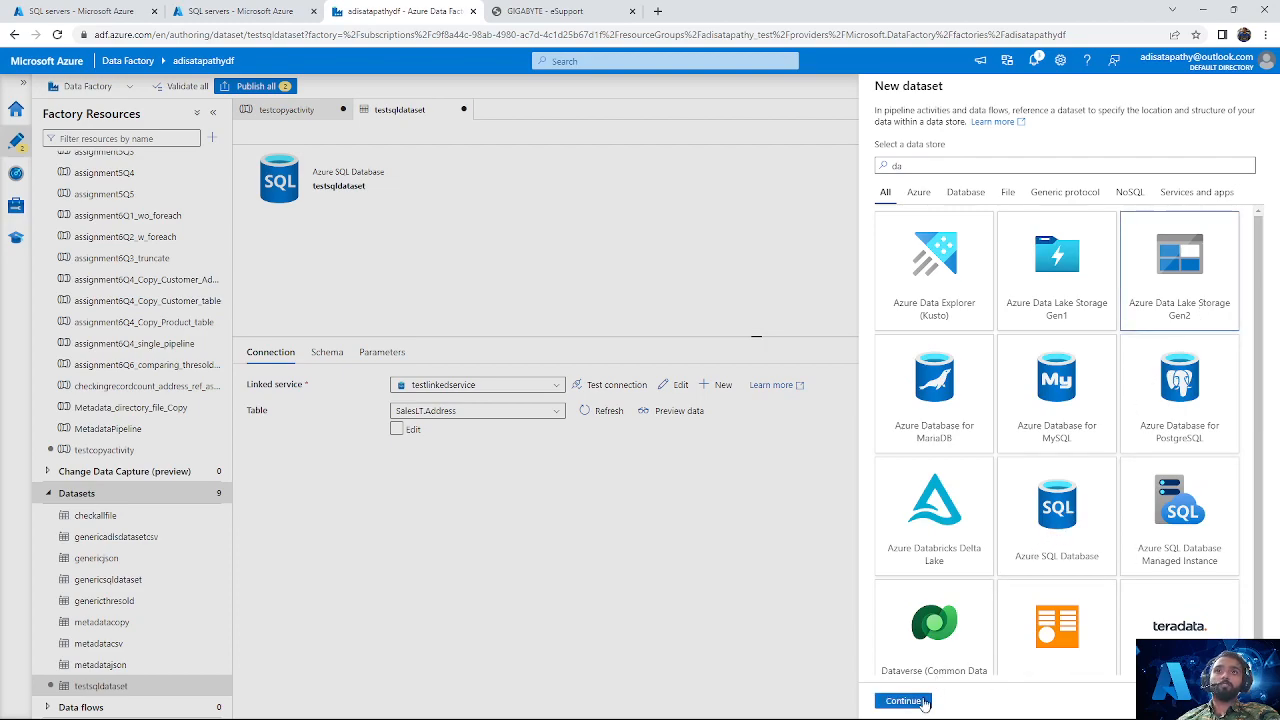
click(905, 701)
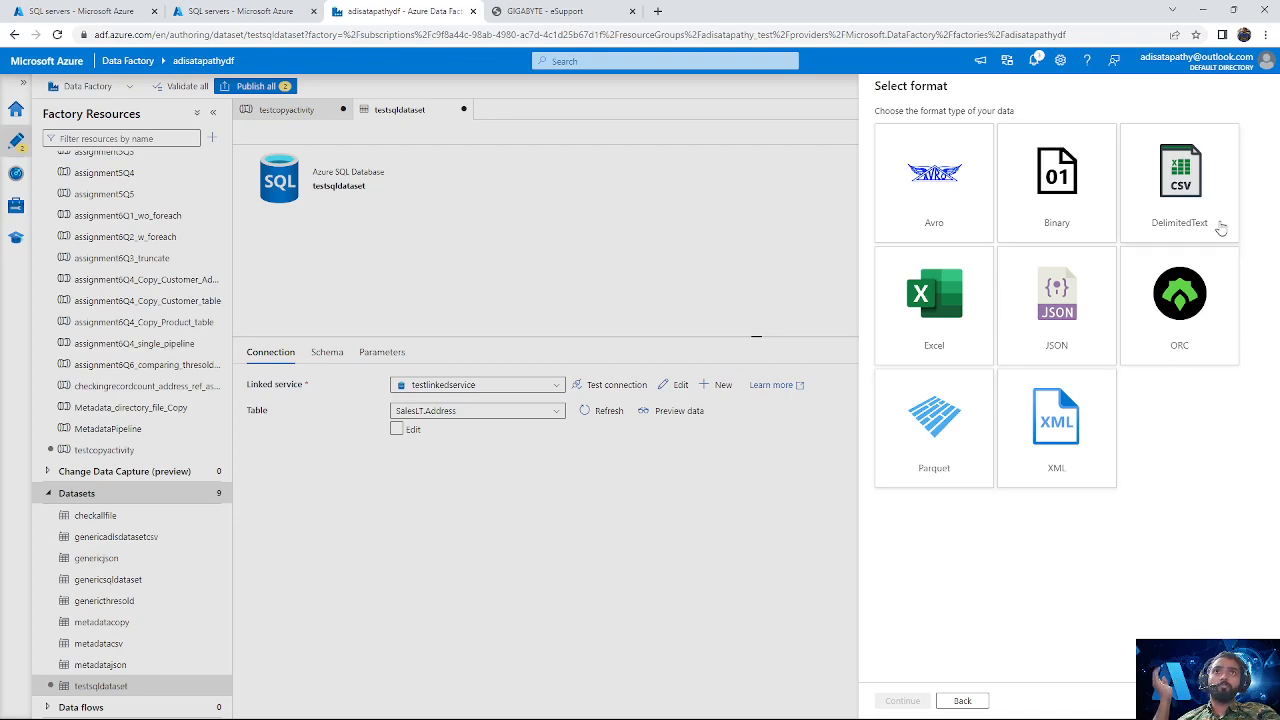
Step: Go through the available file formats and choose DelimitedText for the new dataset
click(1074, 234)
click(1190, 218)
click(932, 320)
click(1046, 320)
click(973, 471)
click(1045, 450)
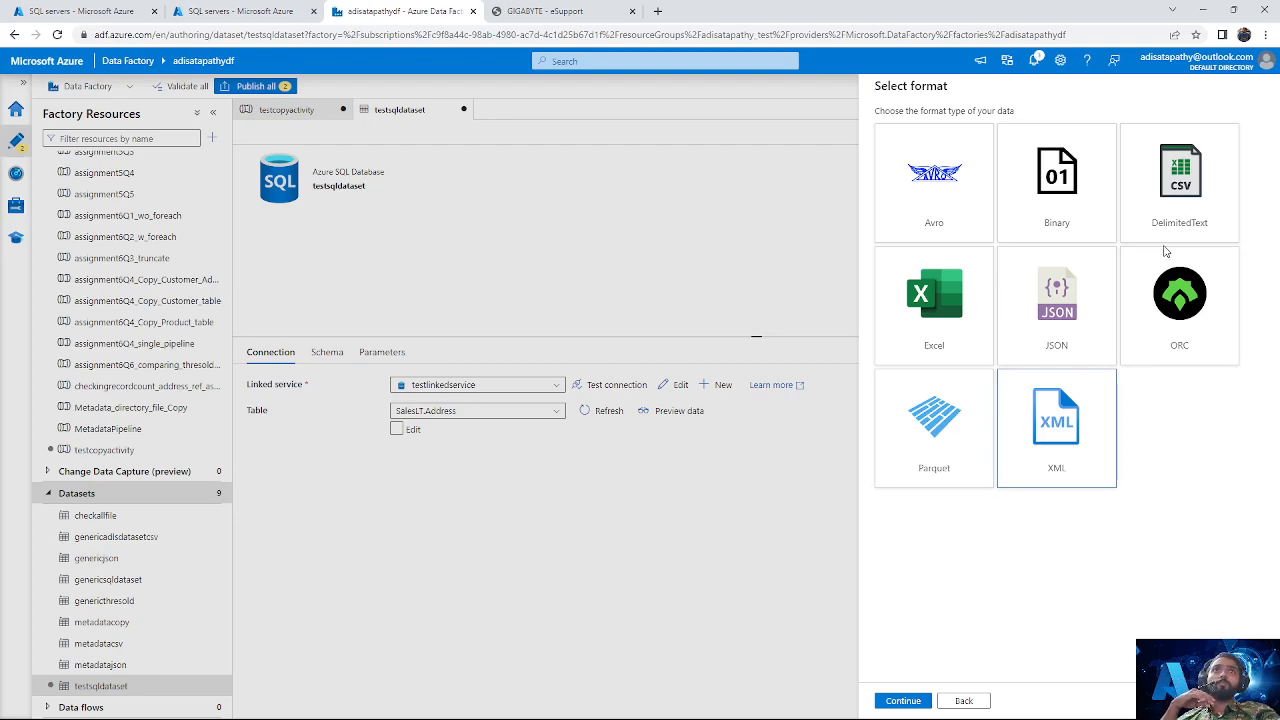
click(1175, 232)
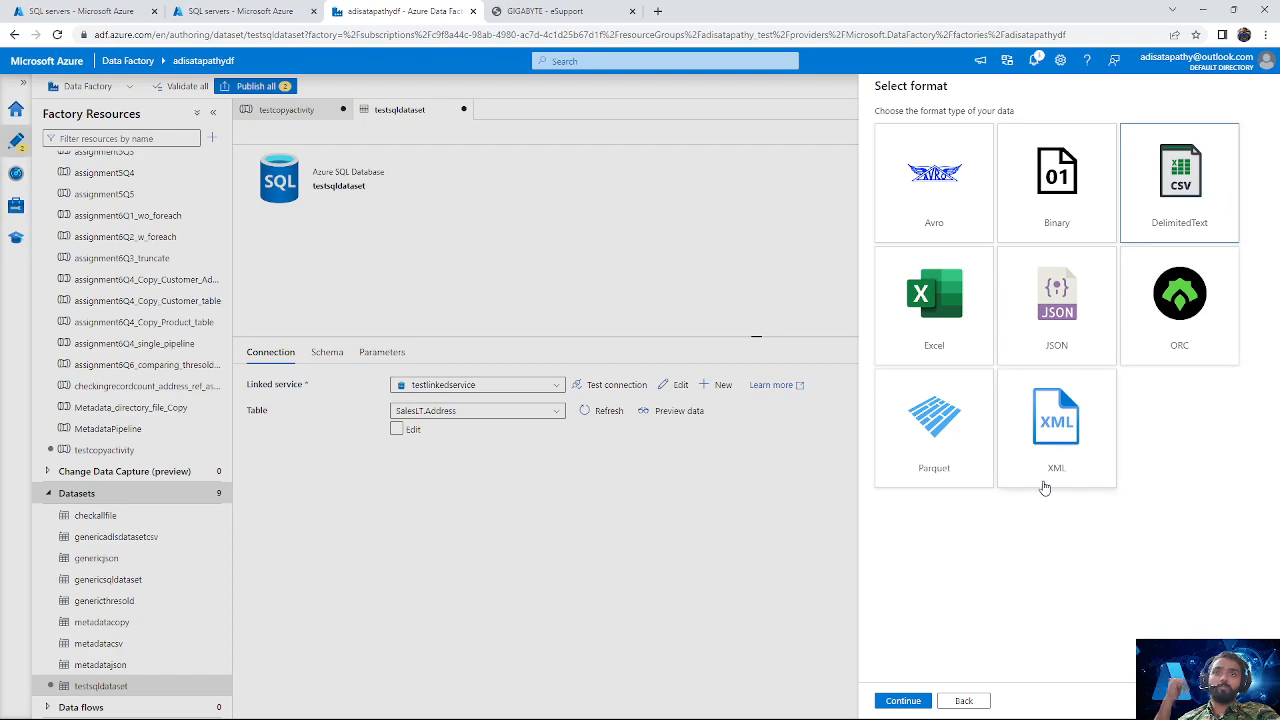
click(903, 701)
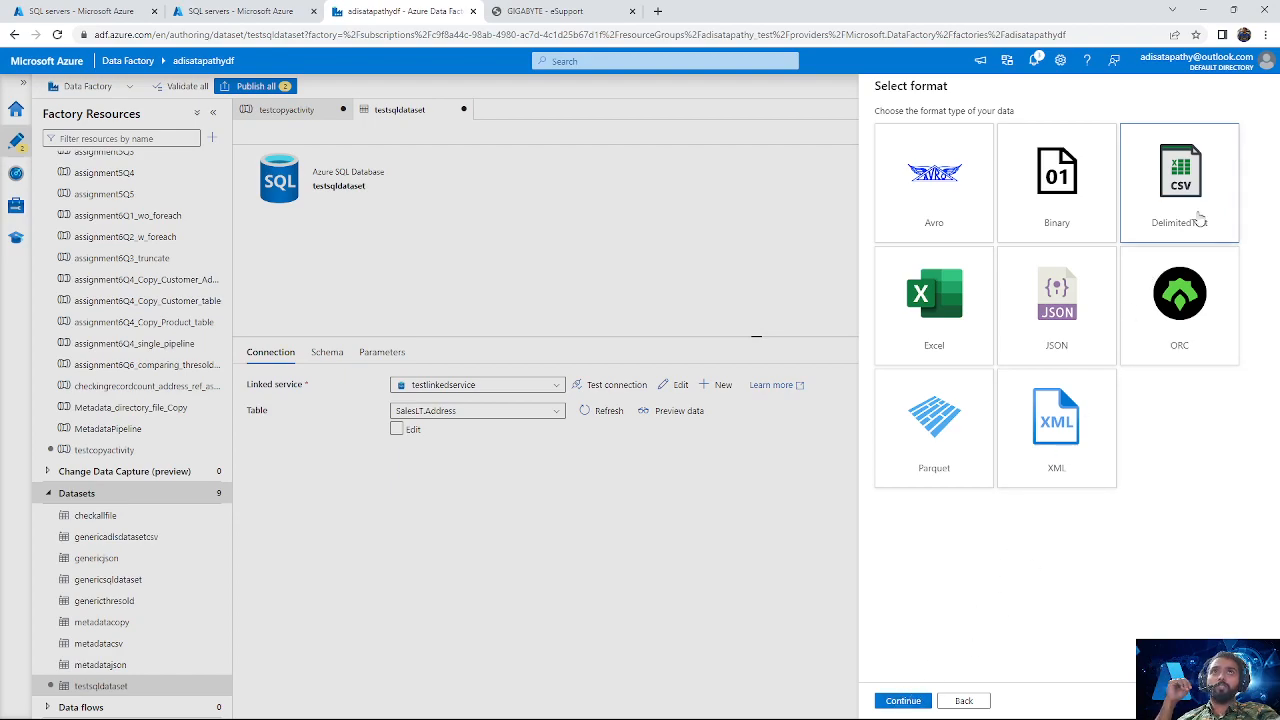
Step: Name the delimited text dataset testcsvyt
click(957, 126)
key(ctrl+a)
key(BackSpace)
text(testc)
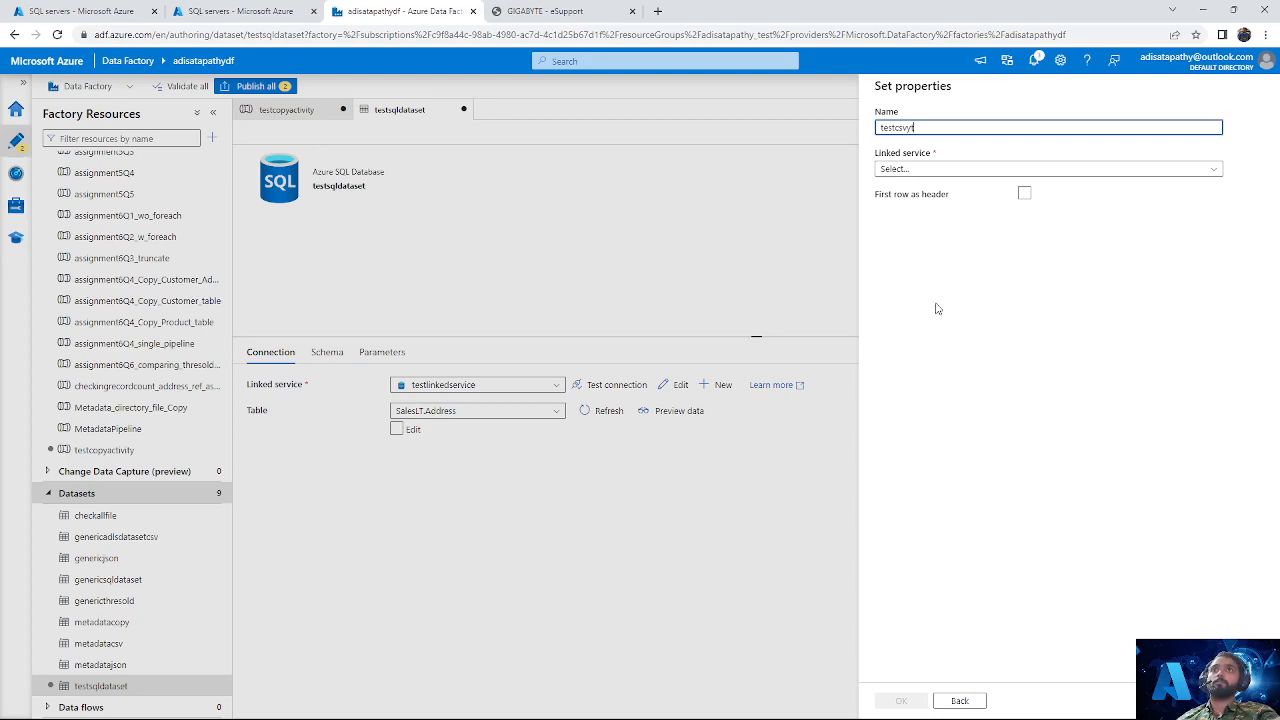
Step: Connect the dataset to the linked service testadlslinkedservice1 and browse its root folder without picking a path
click(940, 170)
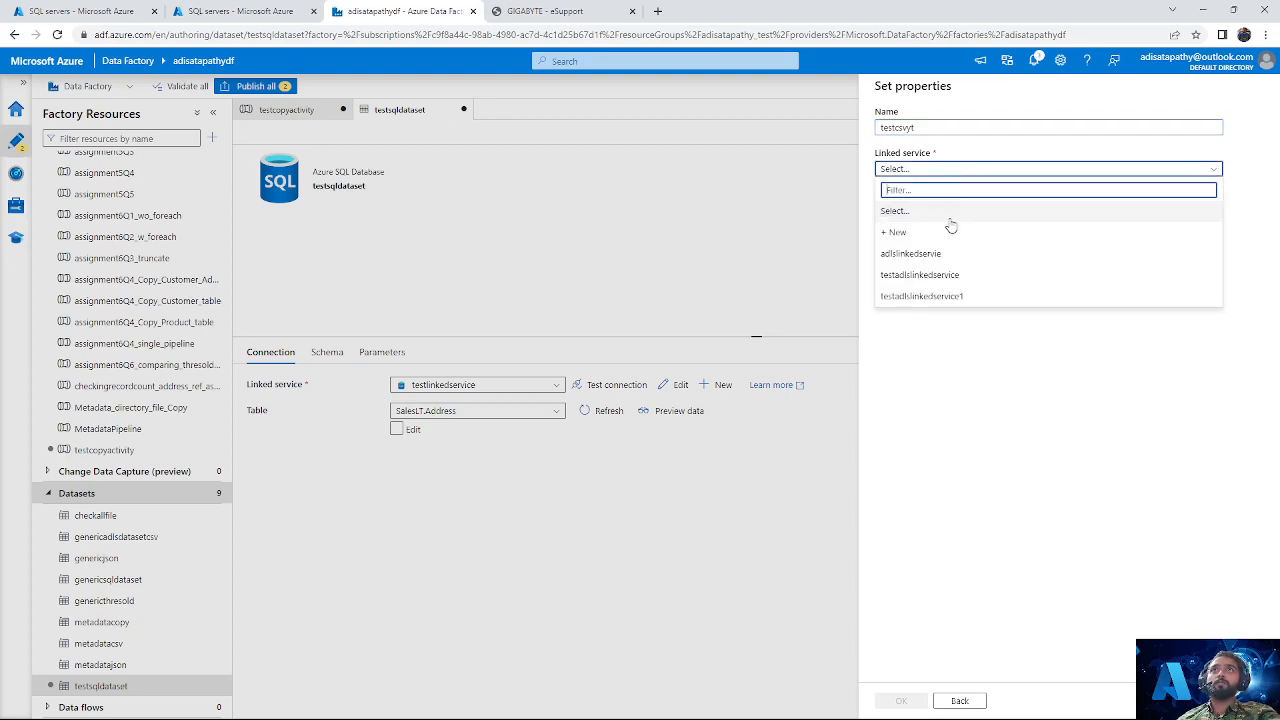
click(950, 297)
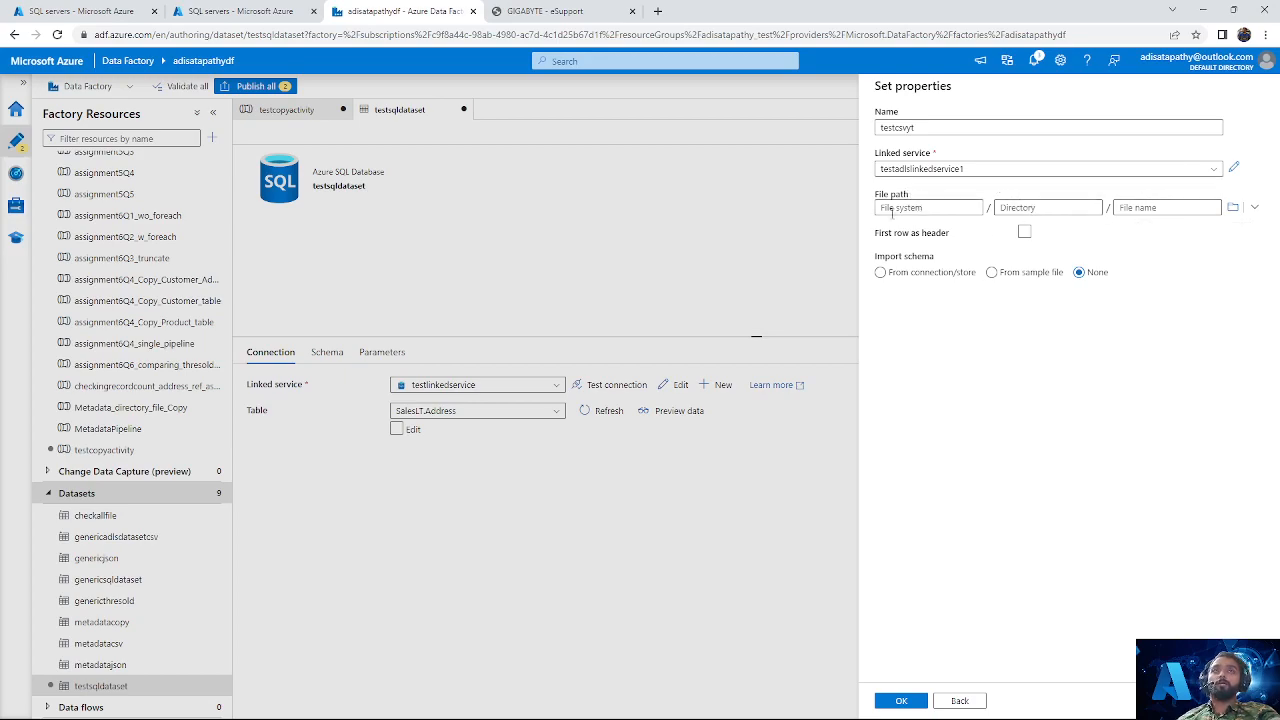
click(1233, 207)
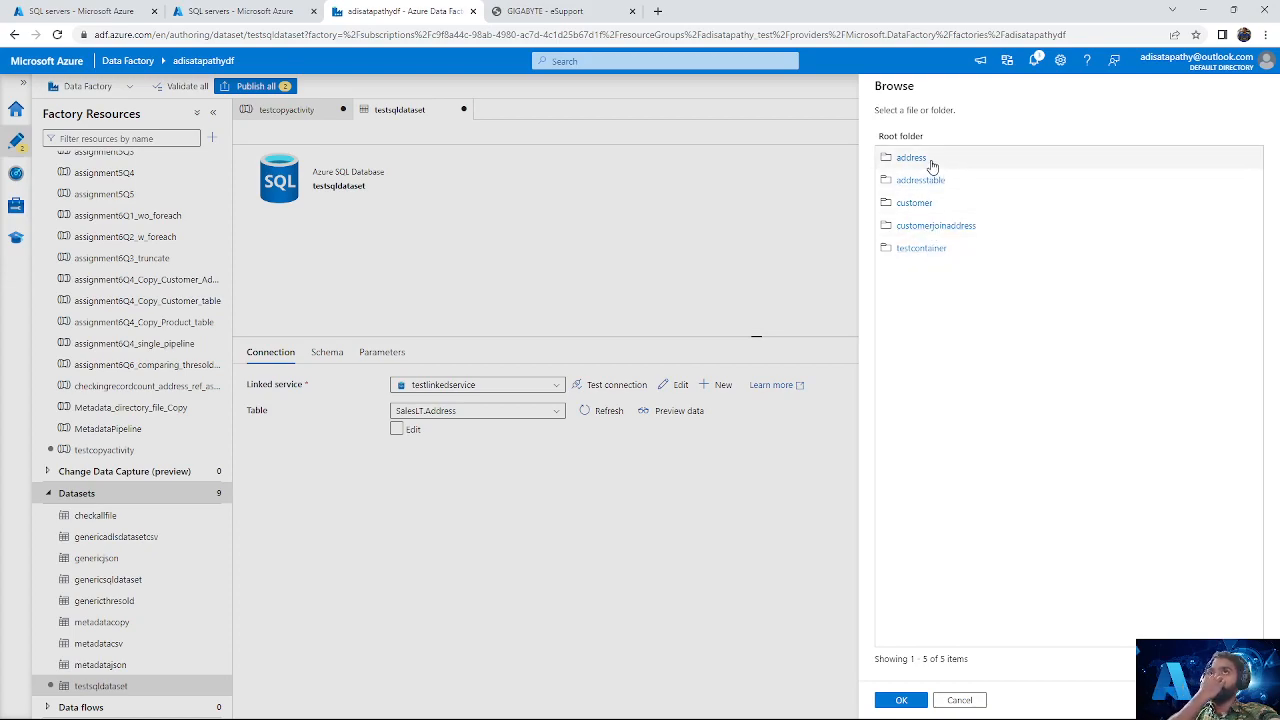
click(960, 700)
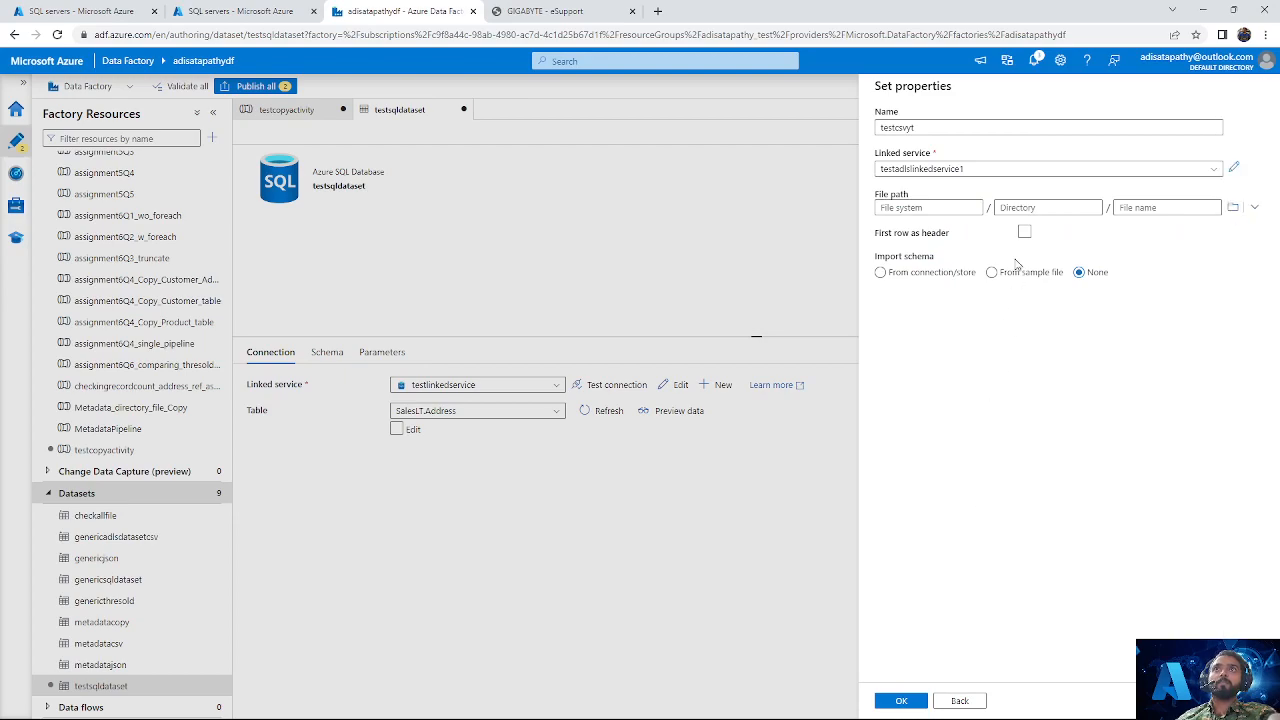
click(1004, 171)
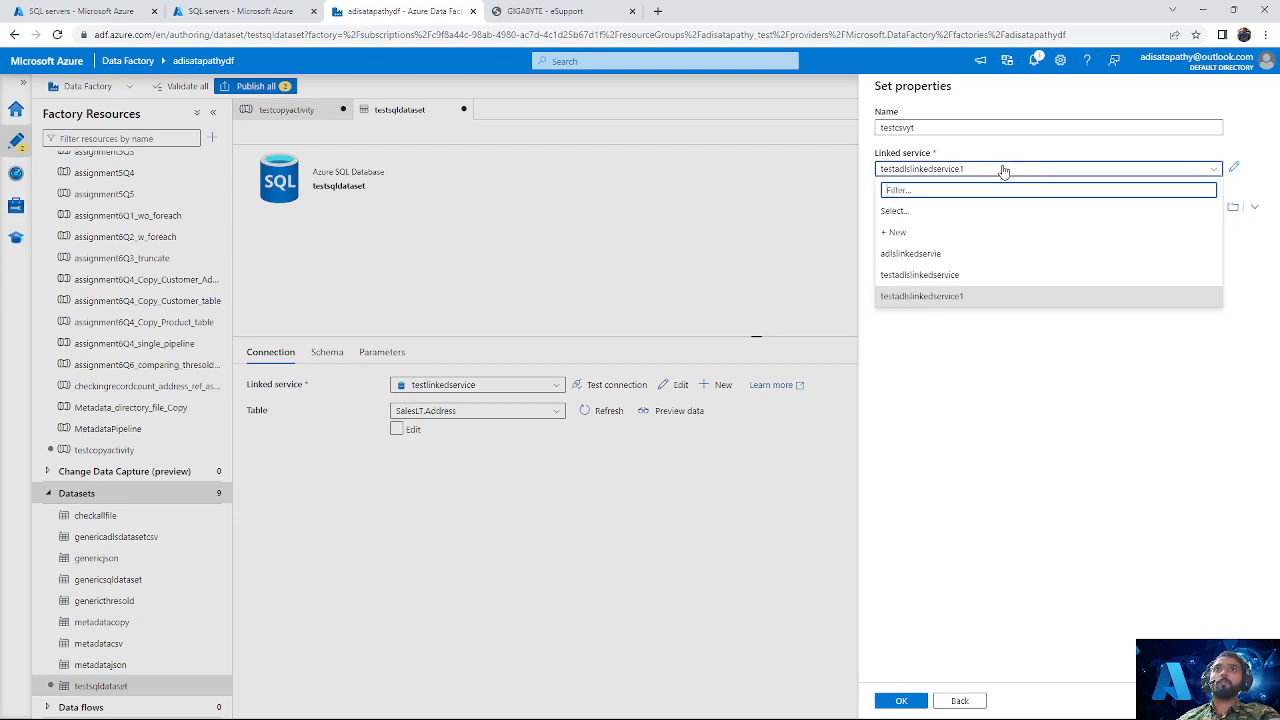
click(940, 296)
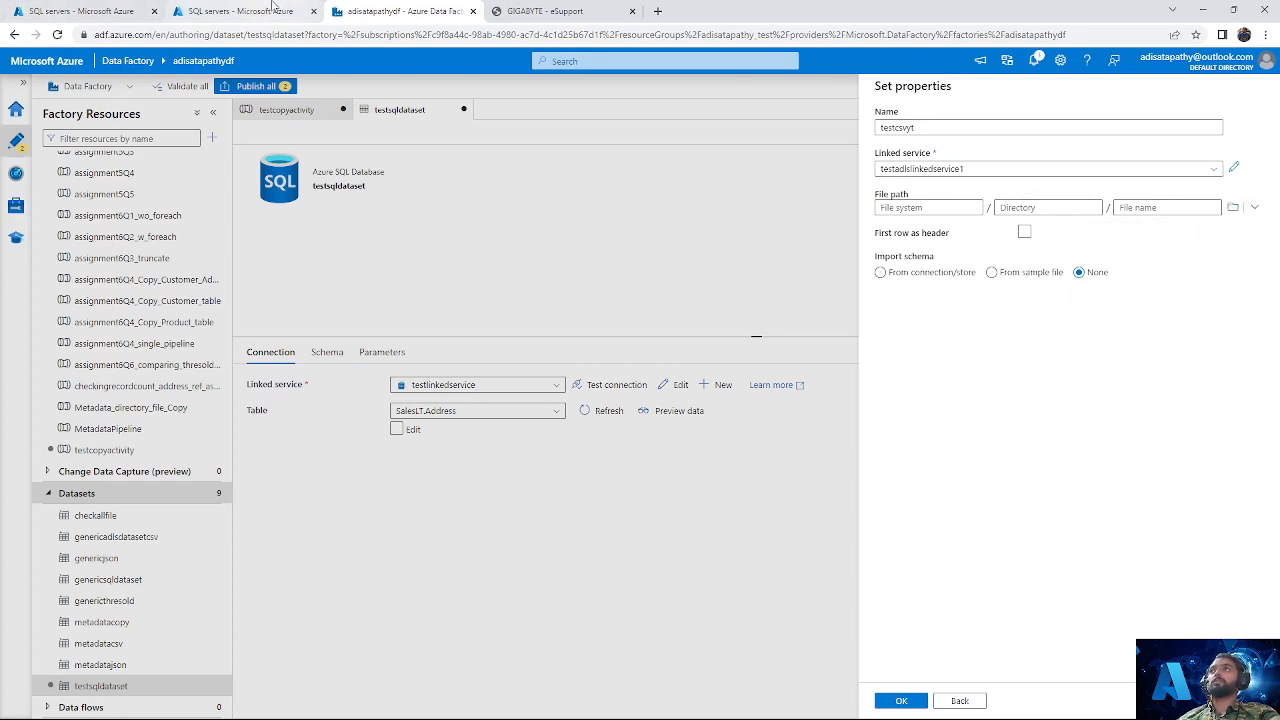
Step: Switch to the Azure portal to check the teststorageadi storage account's overview, and return to Data Factory
click(241, 12)
click(28, 87)
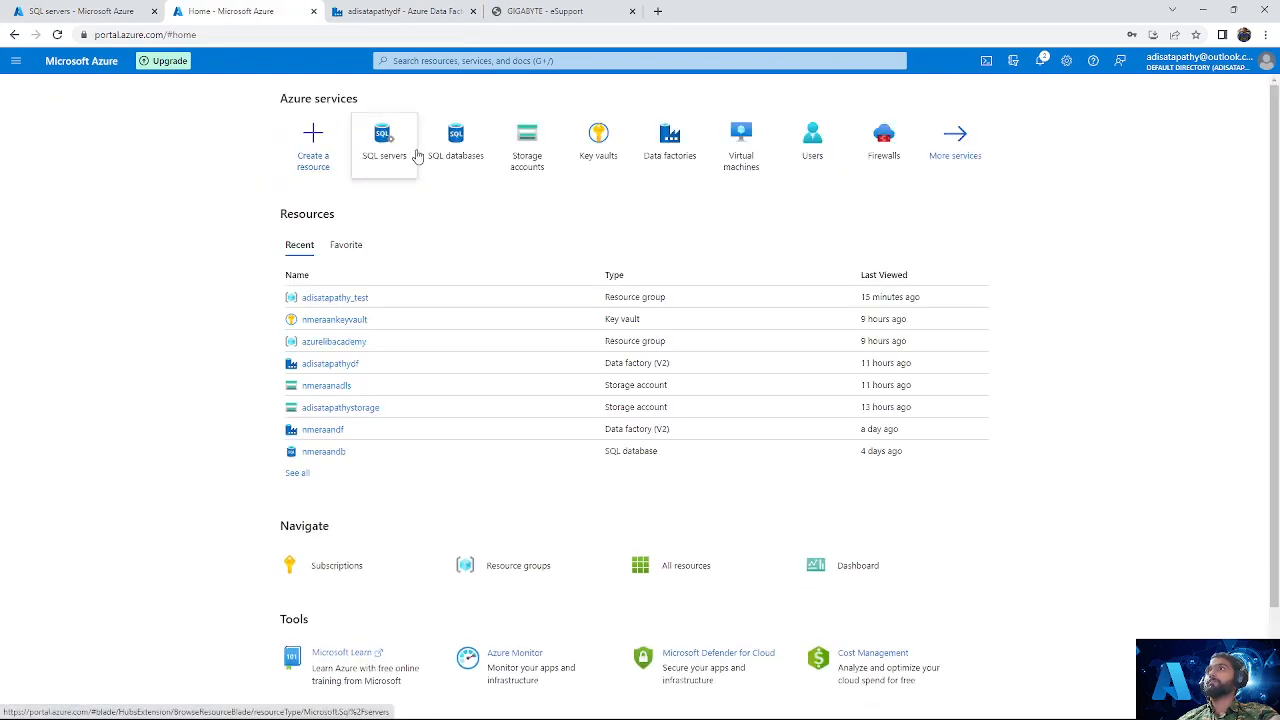
click(524, 158)
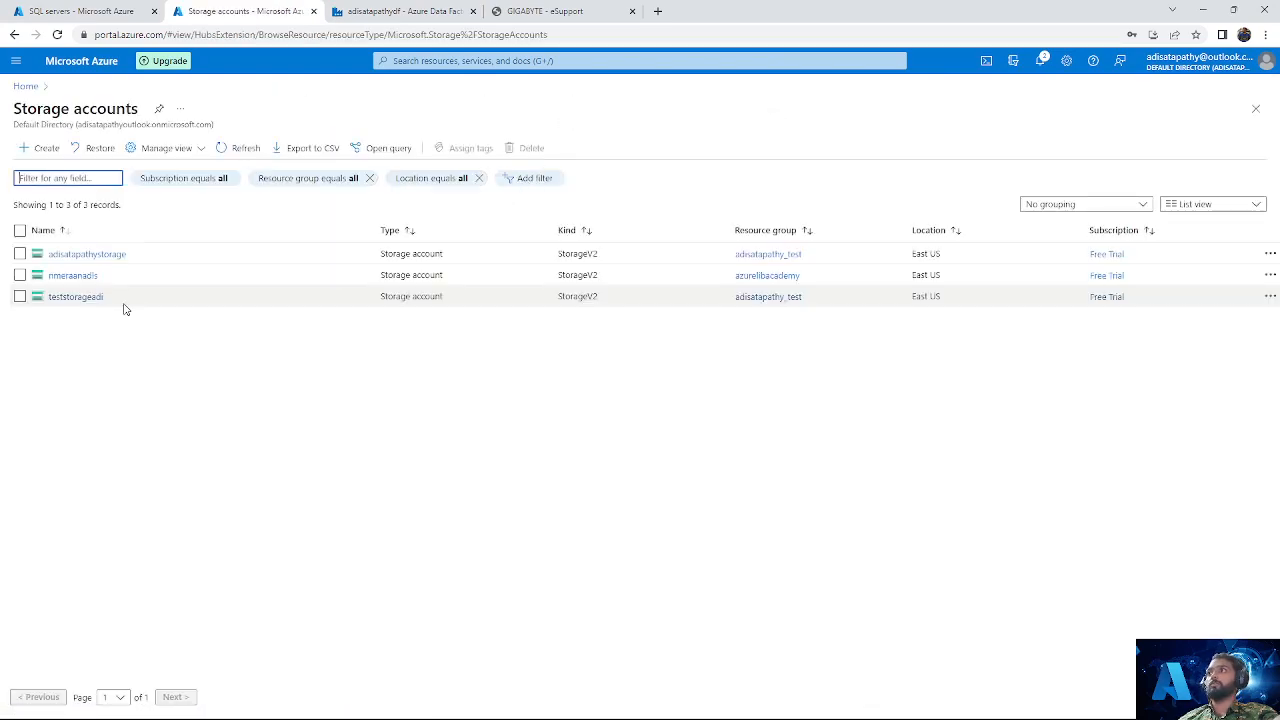
click(85, 299)
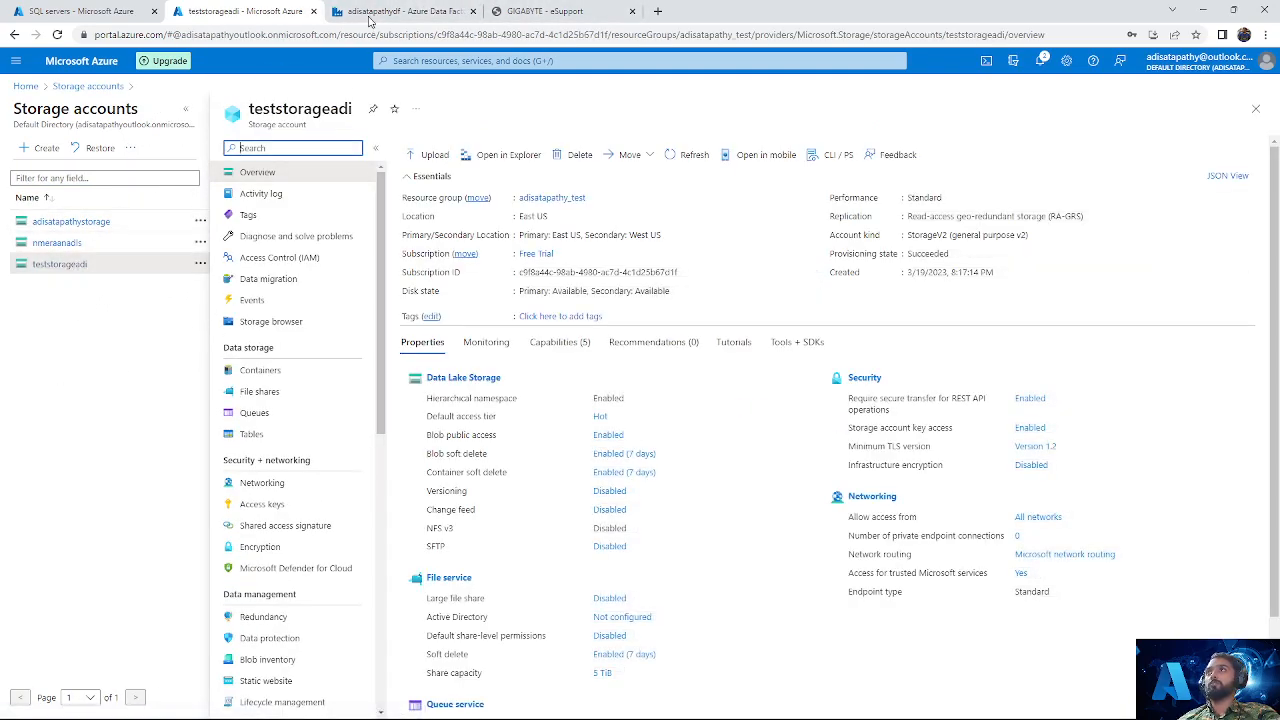
click(425, 9)
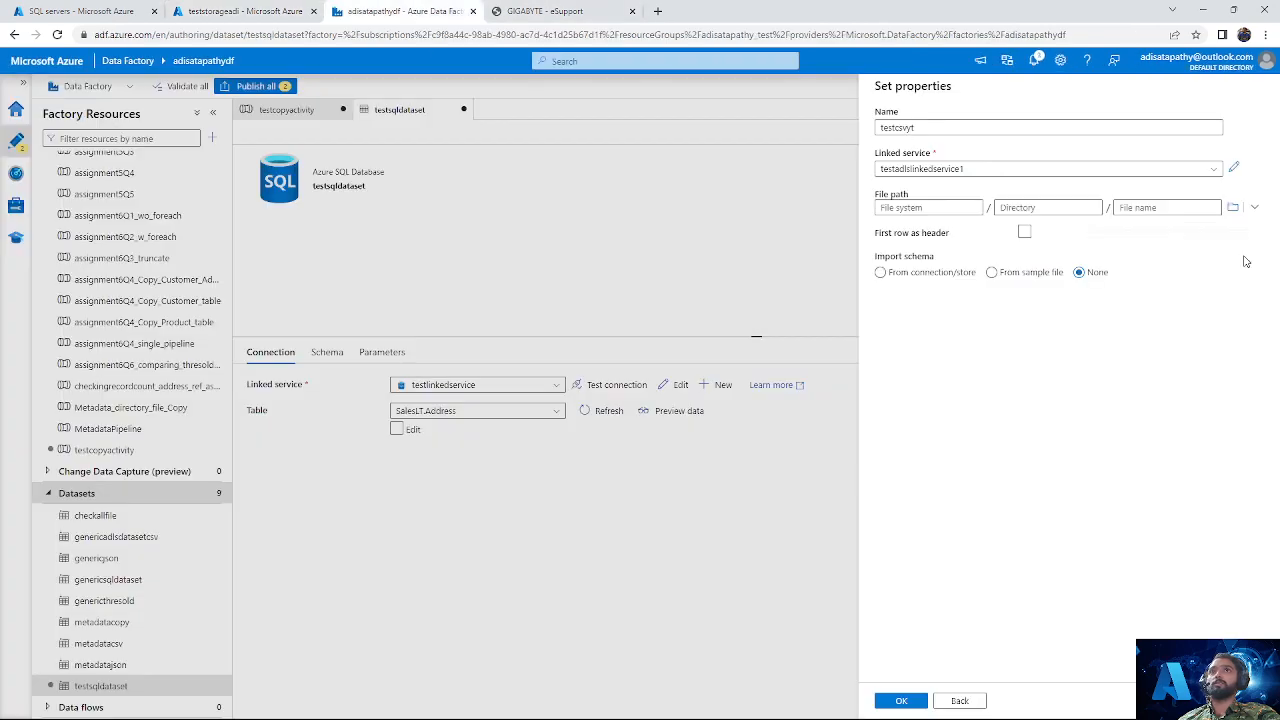
Step: Switch the dataset's linked service to testadlslinkedservice, browse its root folder, and create the dataset without a file path
click(1152, 170)
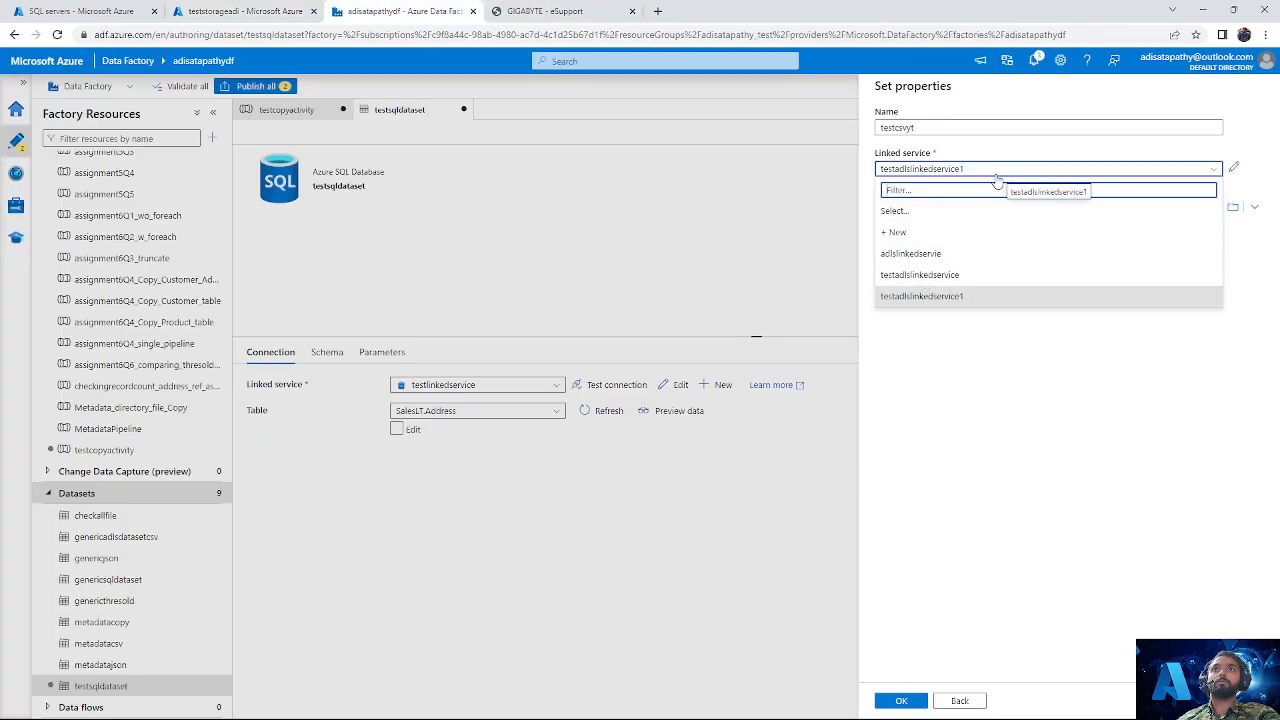
click(957, 275)
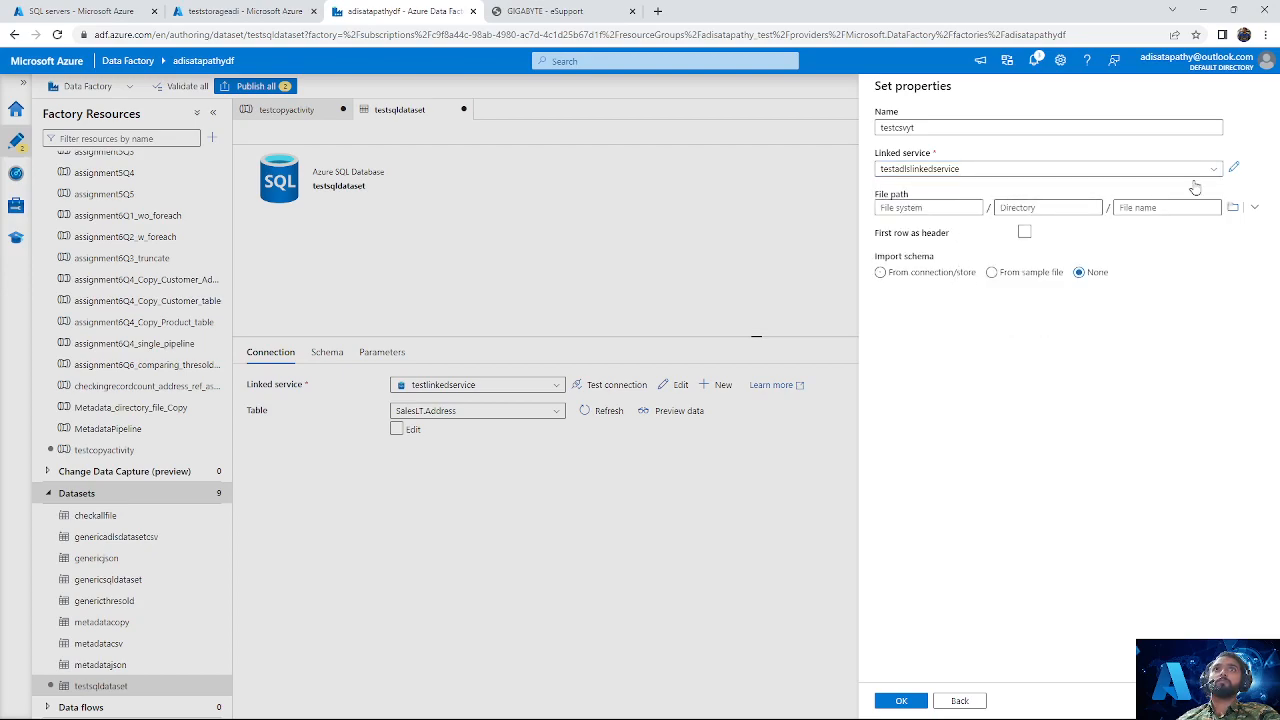
click(1232, 207)
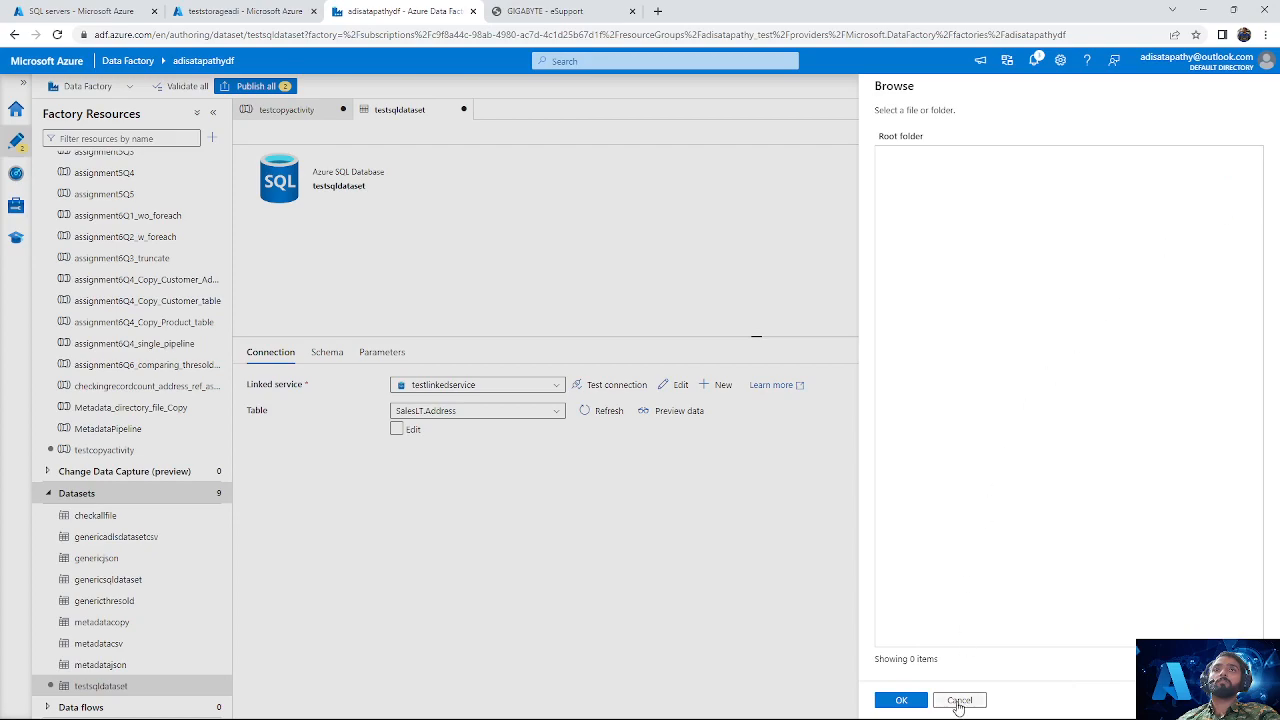
click(959, 701)
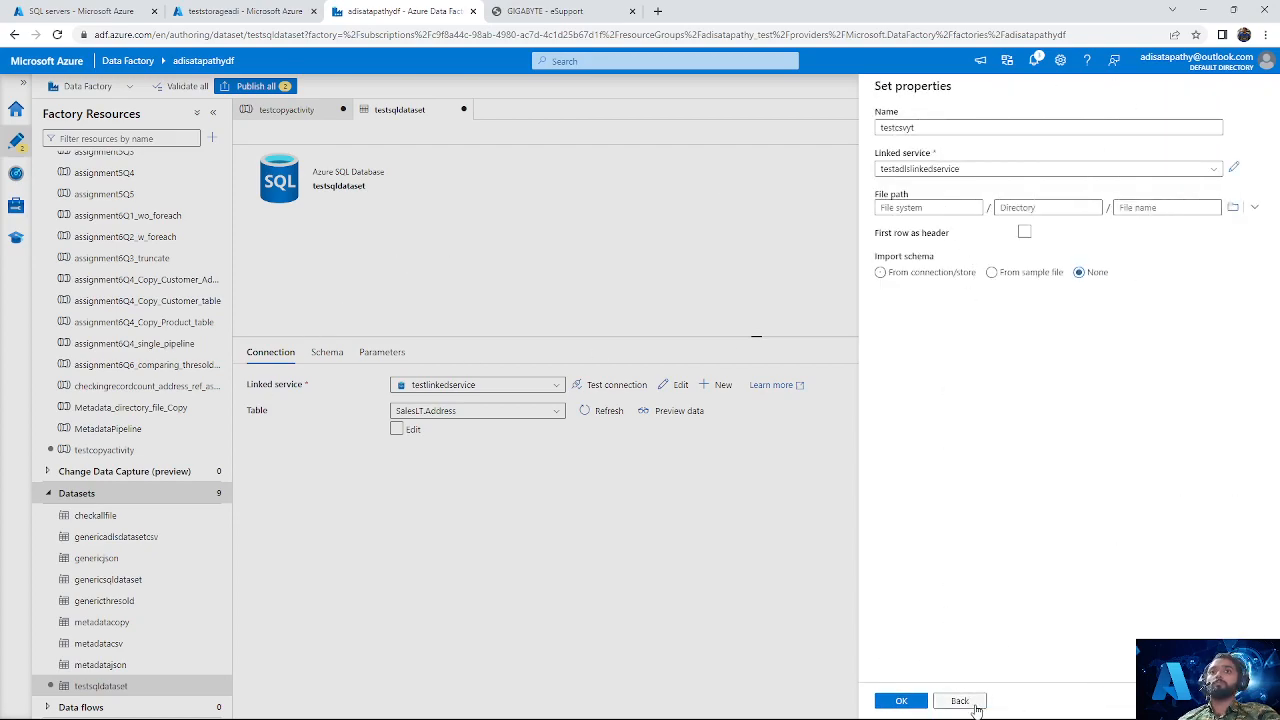
click(901, 701)
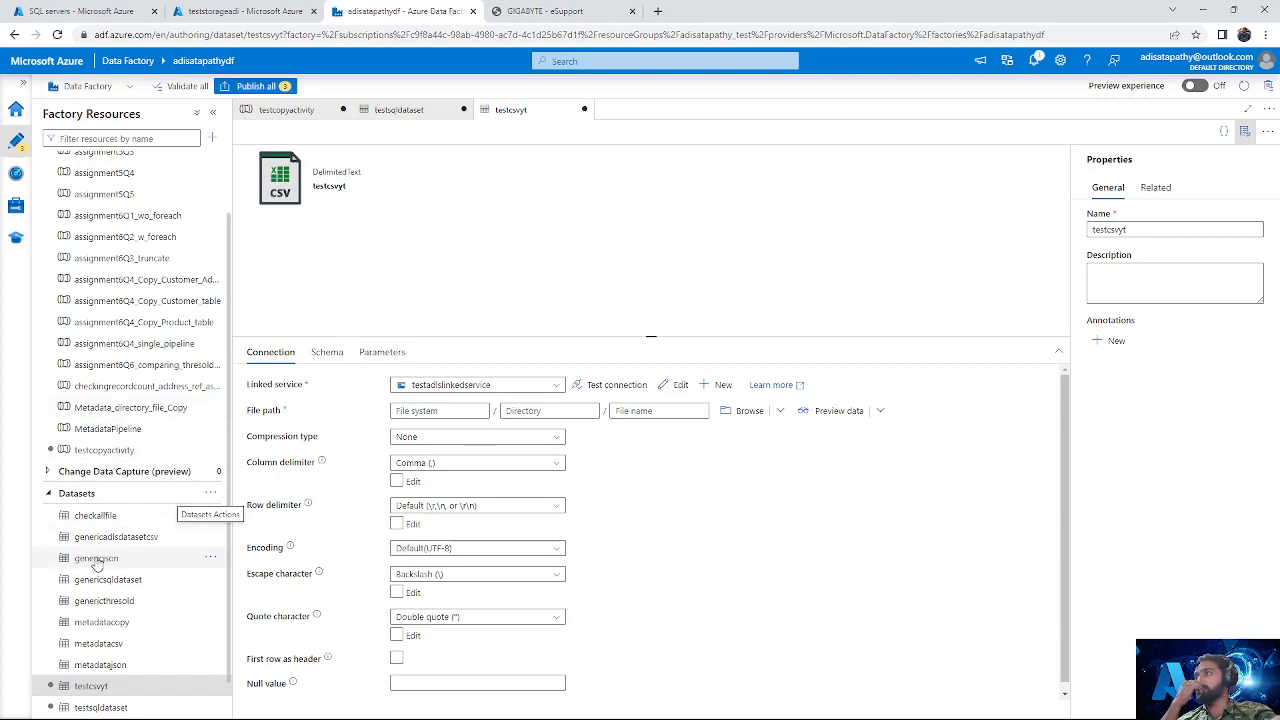
Step: Open the connection settings of the linked service testadlslinkedservice1 from the factory's linked services
scroll(110, 575, down, 1)
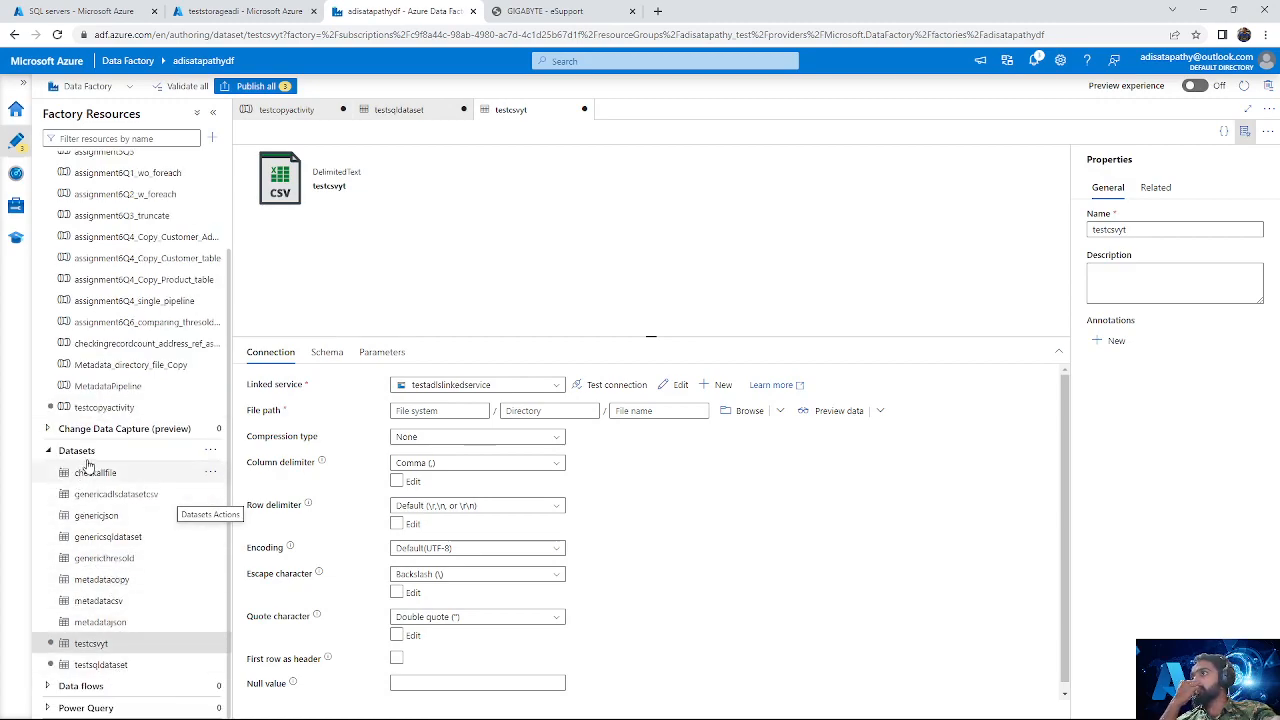
click(16, 206)
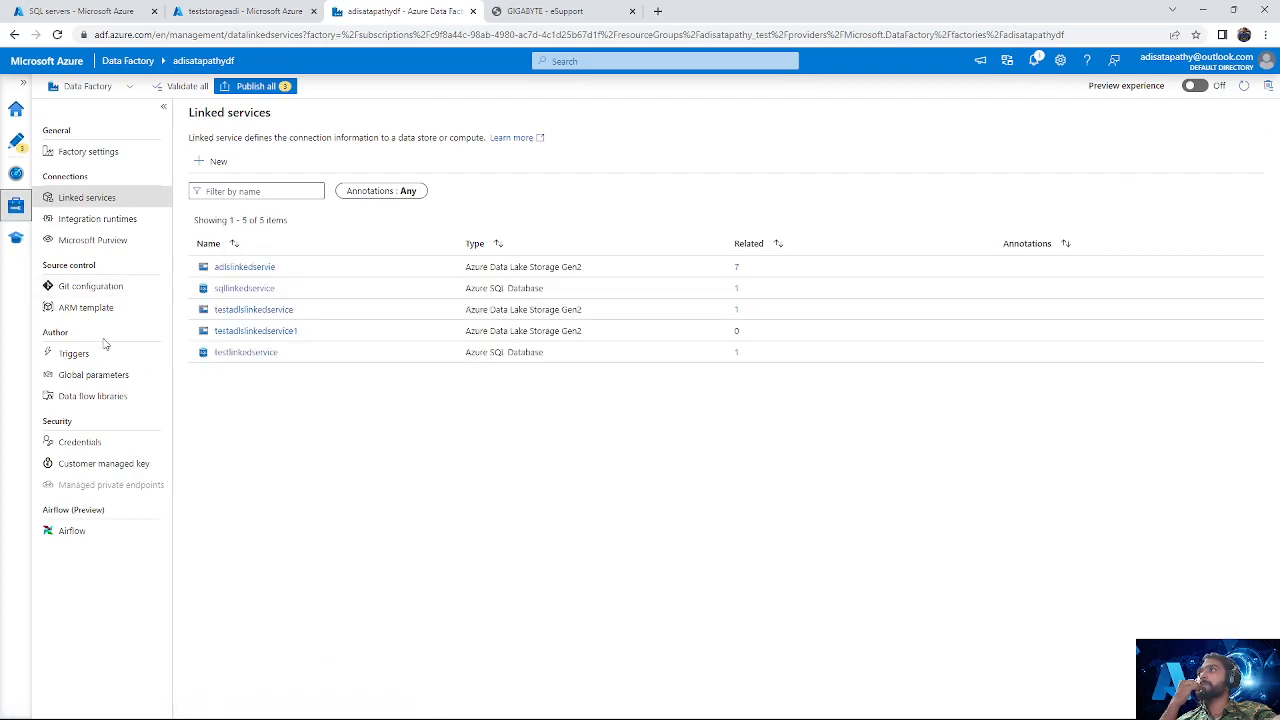
click(253, 336)
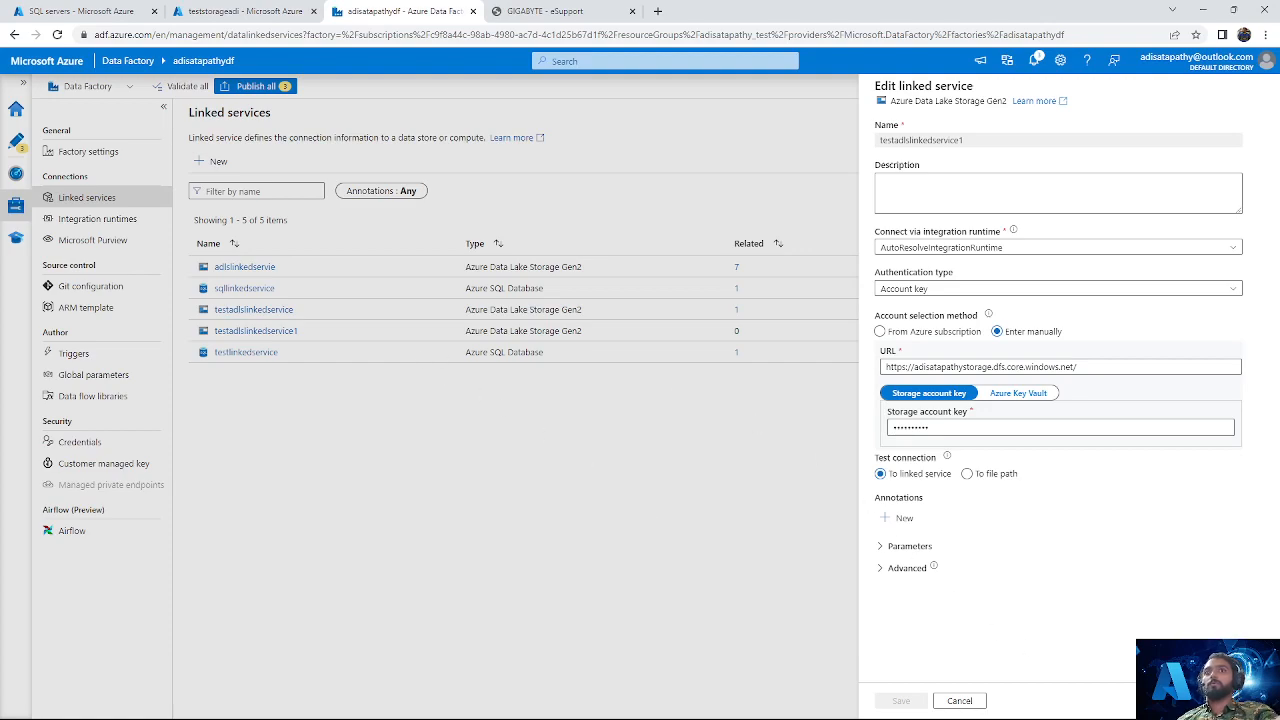
Step: Close the linked service settings without changes, glance at the teststorageadi storage account in the Azure portal, and return to Data Factory
click(983, 704)
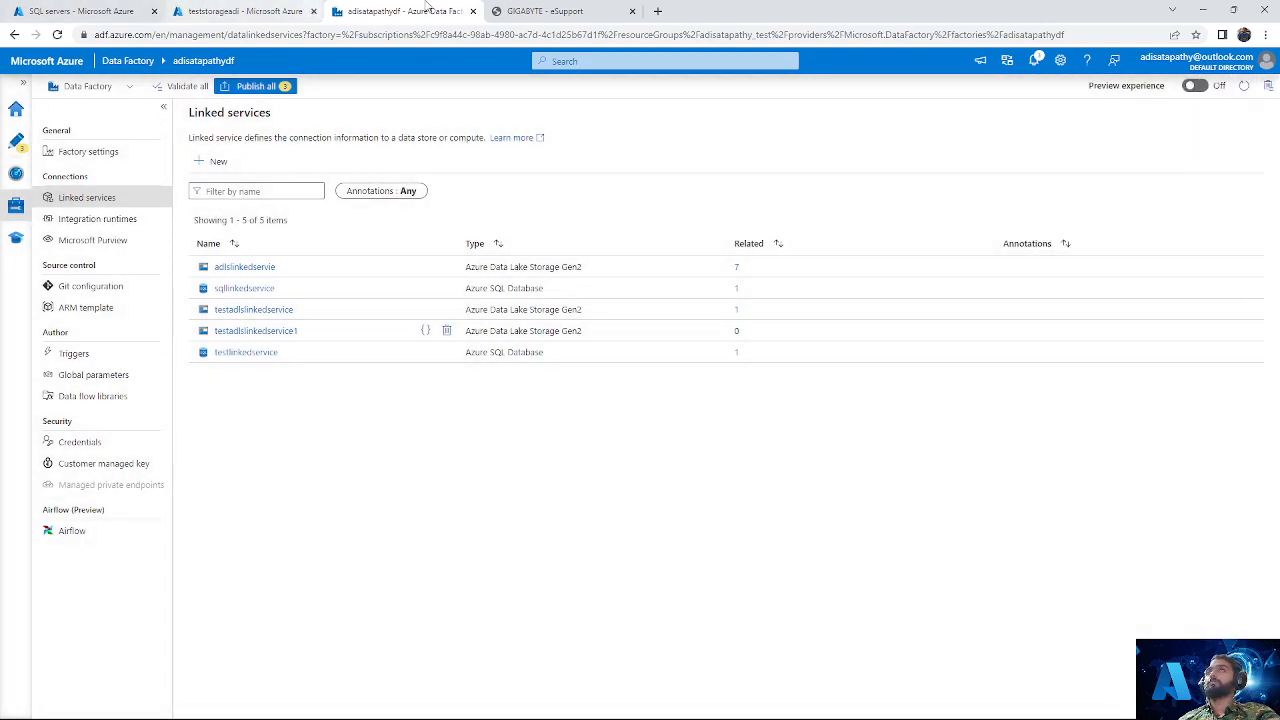
click(242, 9)
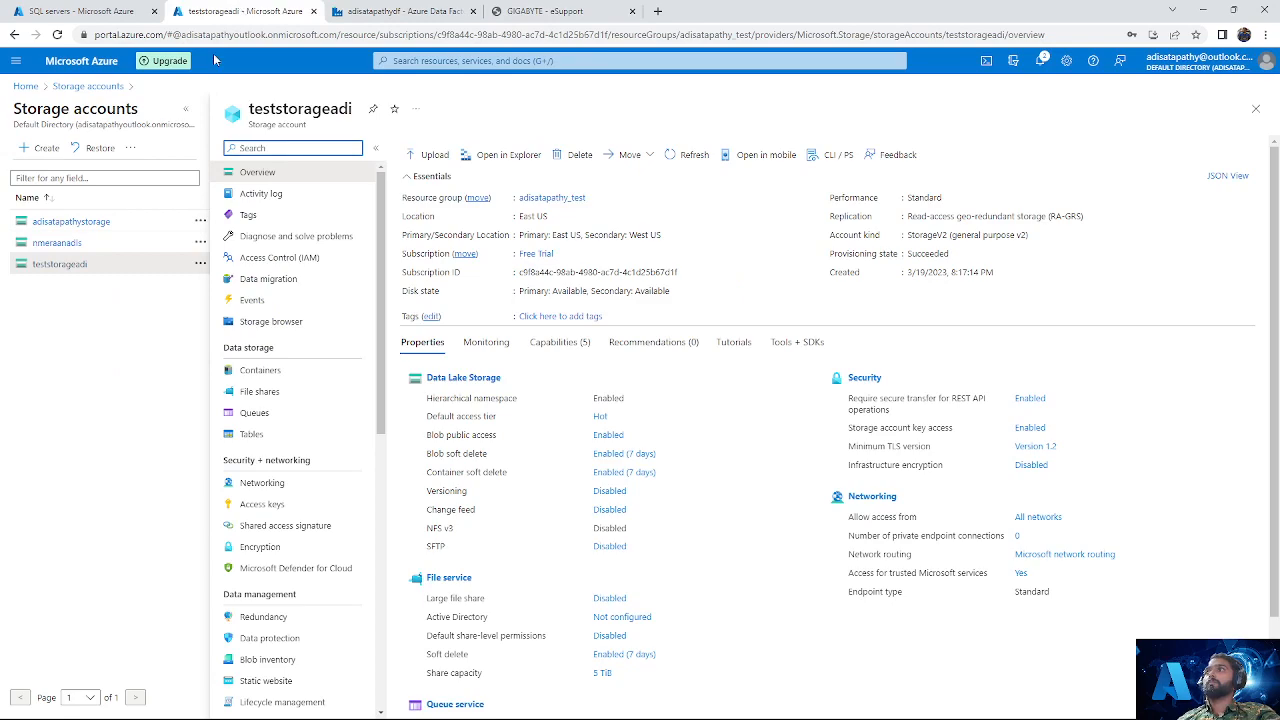
click(101, 11)
click(373, 6)
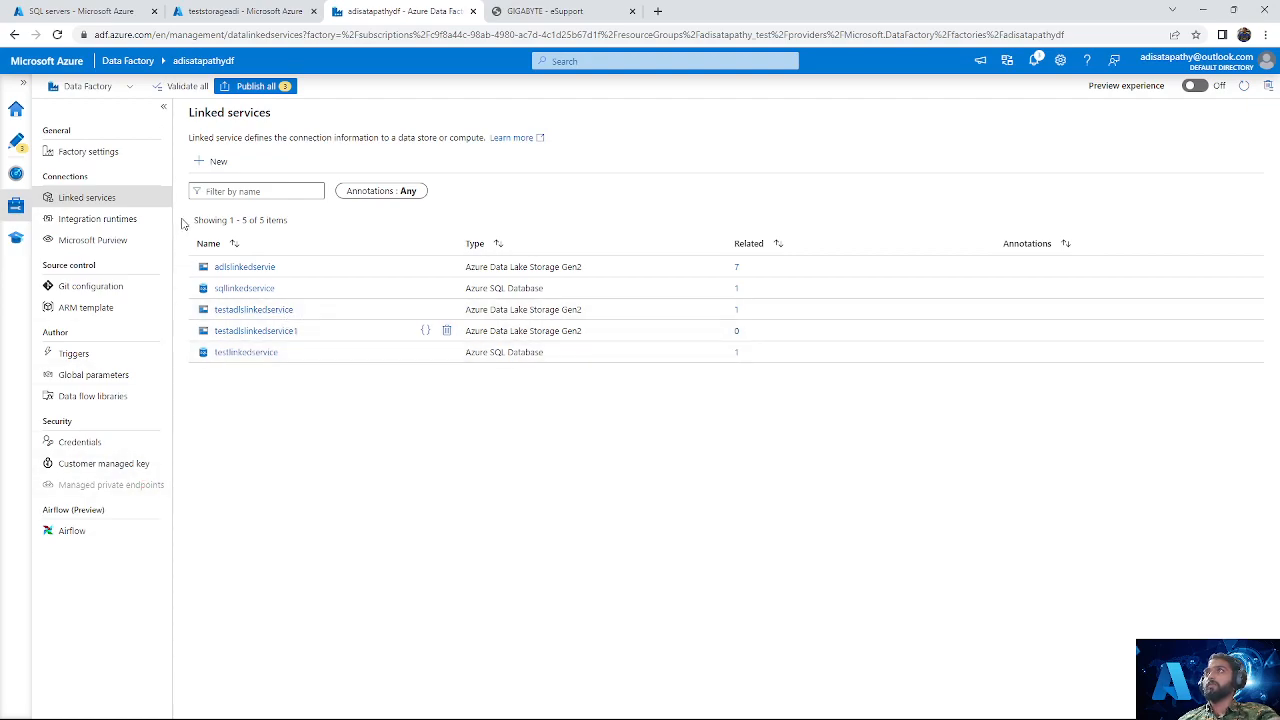
Step: Switch the testcsvyt dataset's linked service to adlslinkedservie, set its file path to testcontainer, and hide the dataset's properties
click(16, 141)
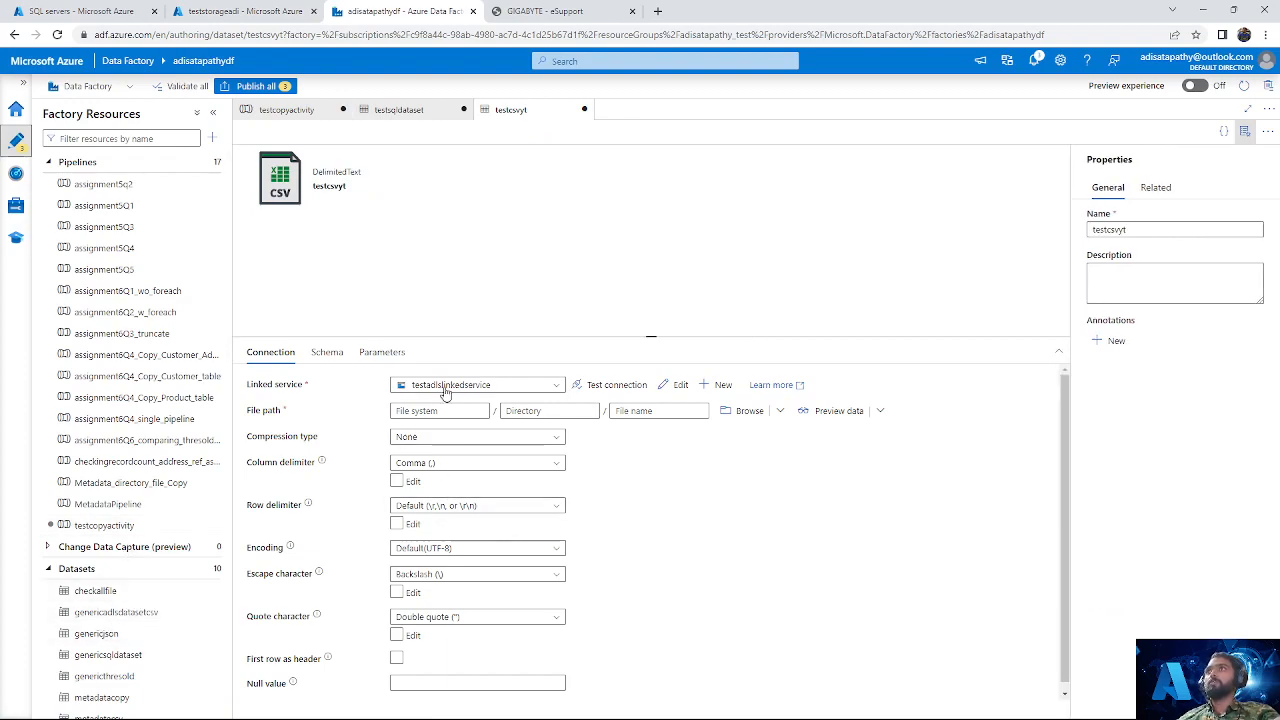
click(531, 381)
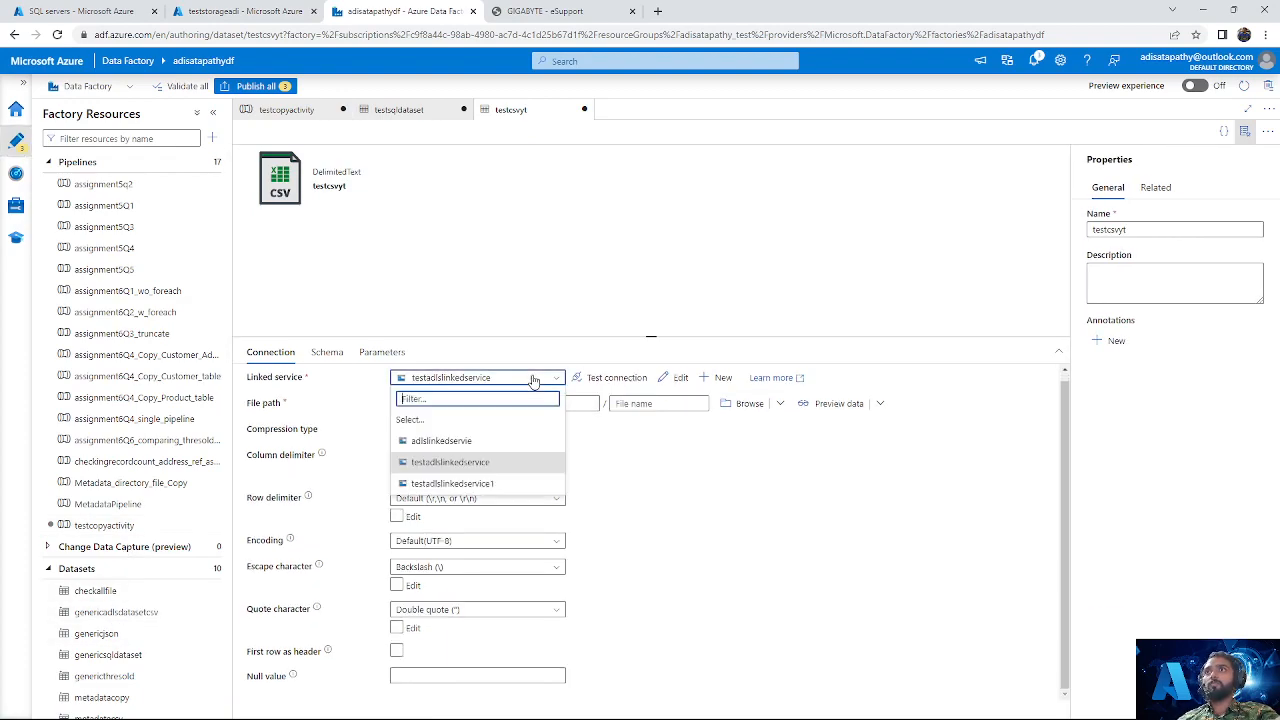
click(483, 444)
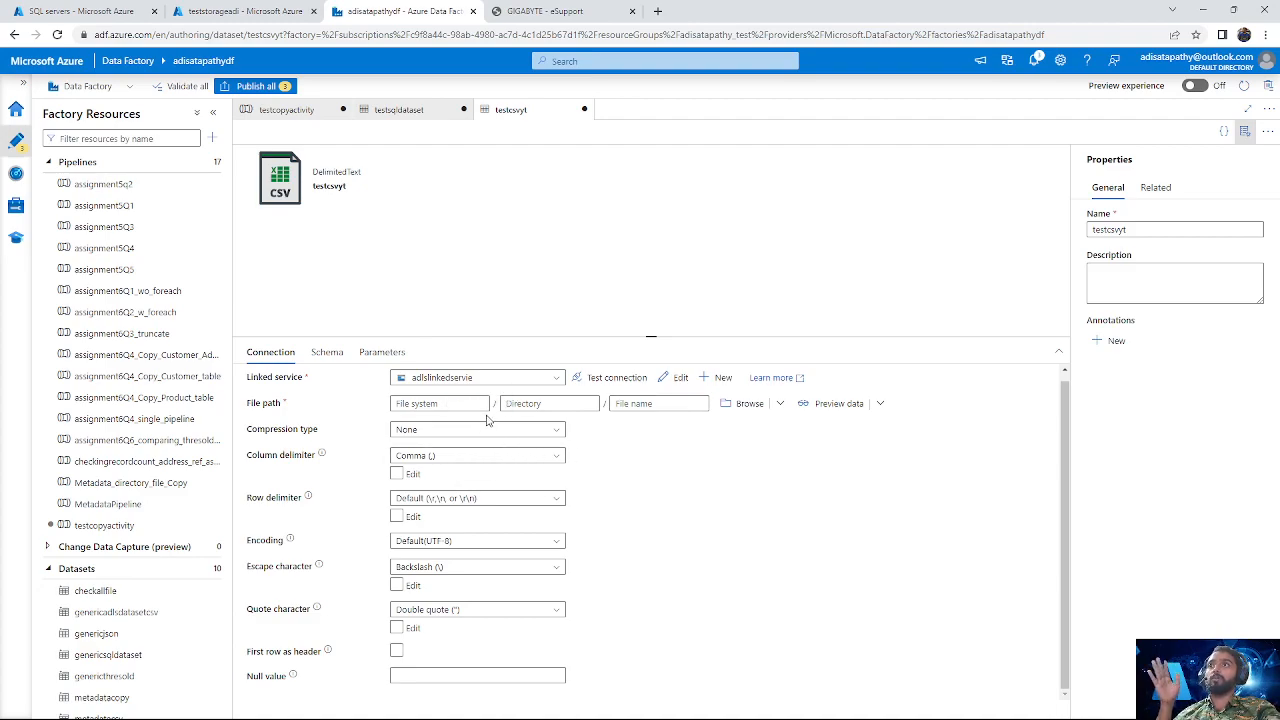
click(742, 403)
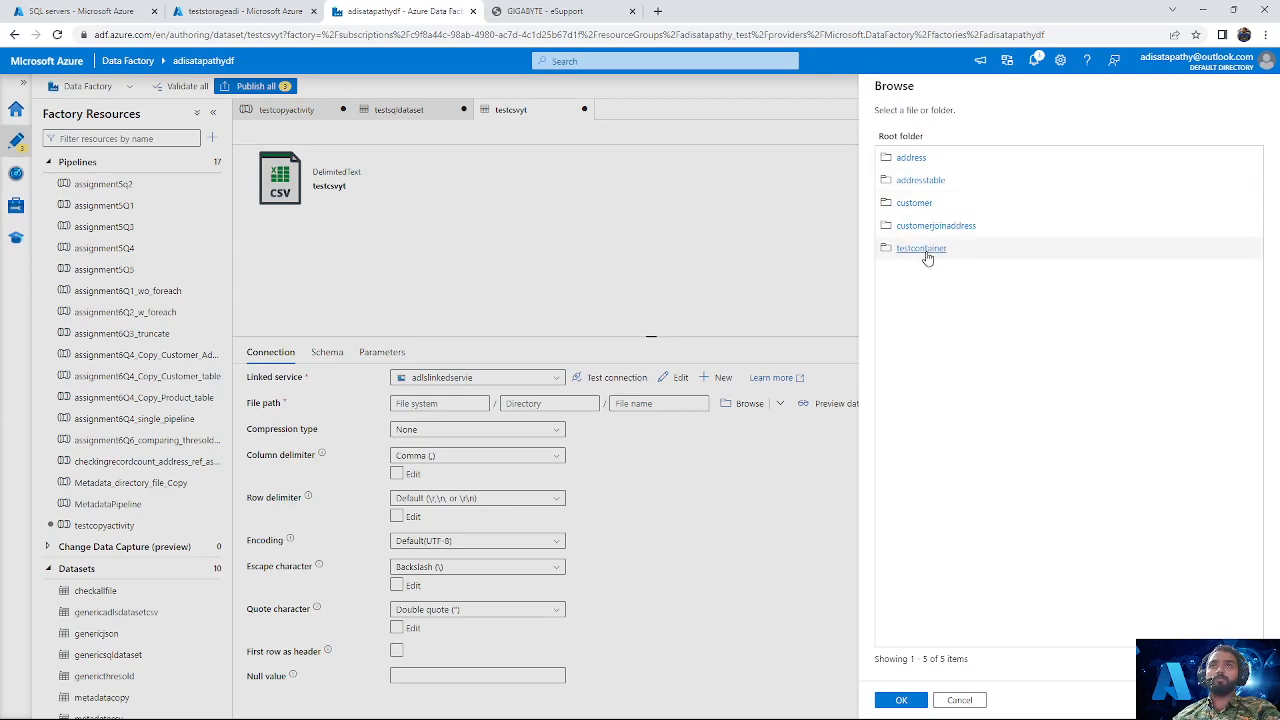
click(928, 252)
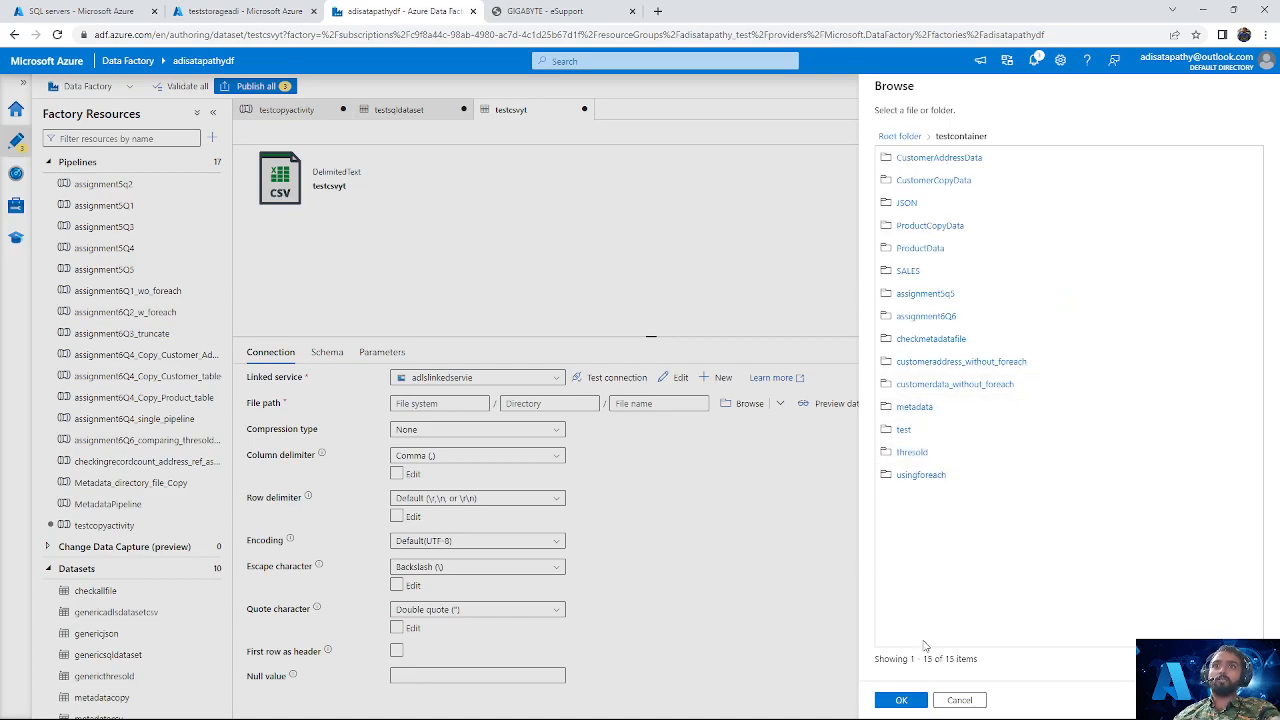
click(915, 700)
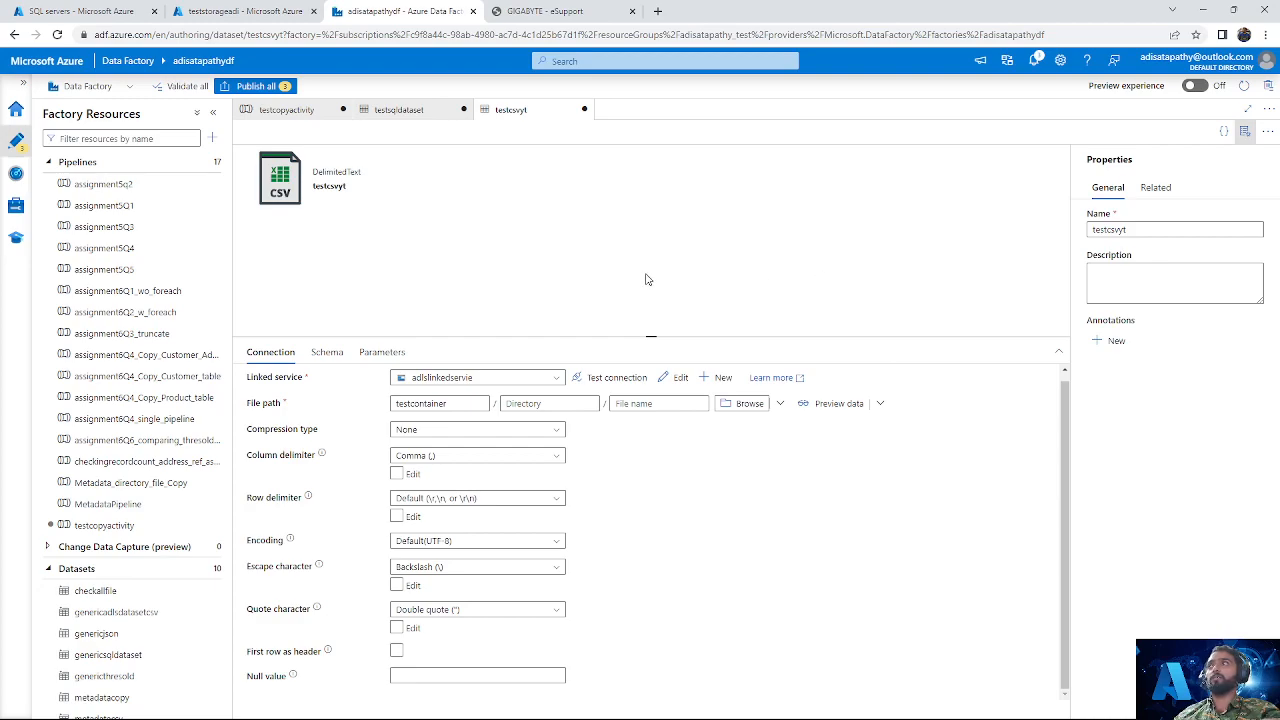
click(1244, 131)
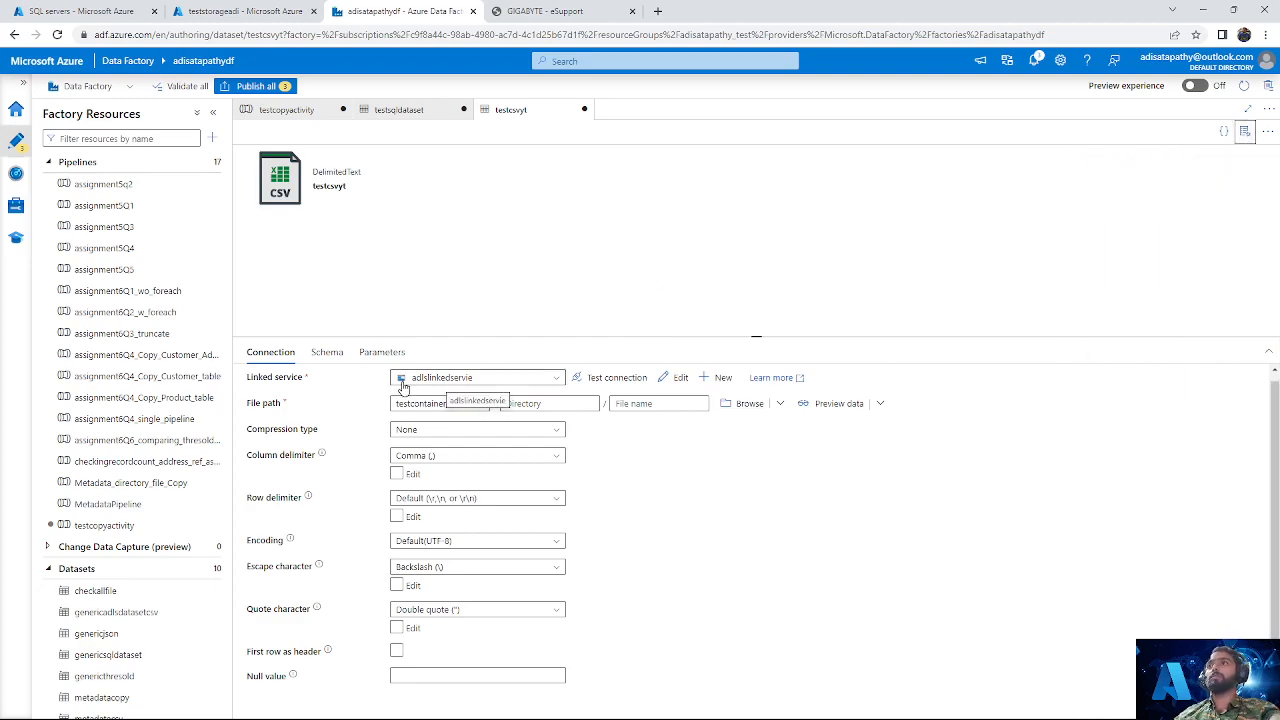
Step: Review the connection settings of the testsqldataset and testcsvyt datasets
scroll(140, 600, down, 2)
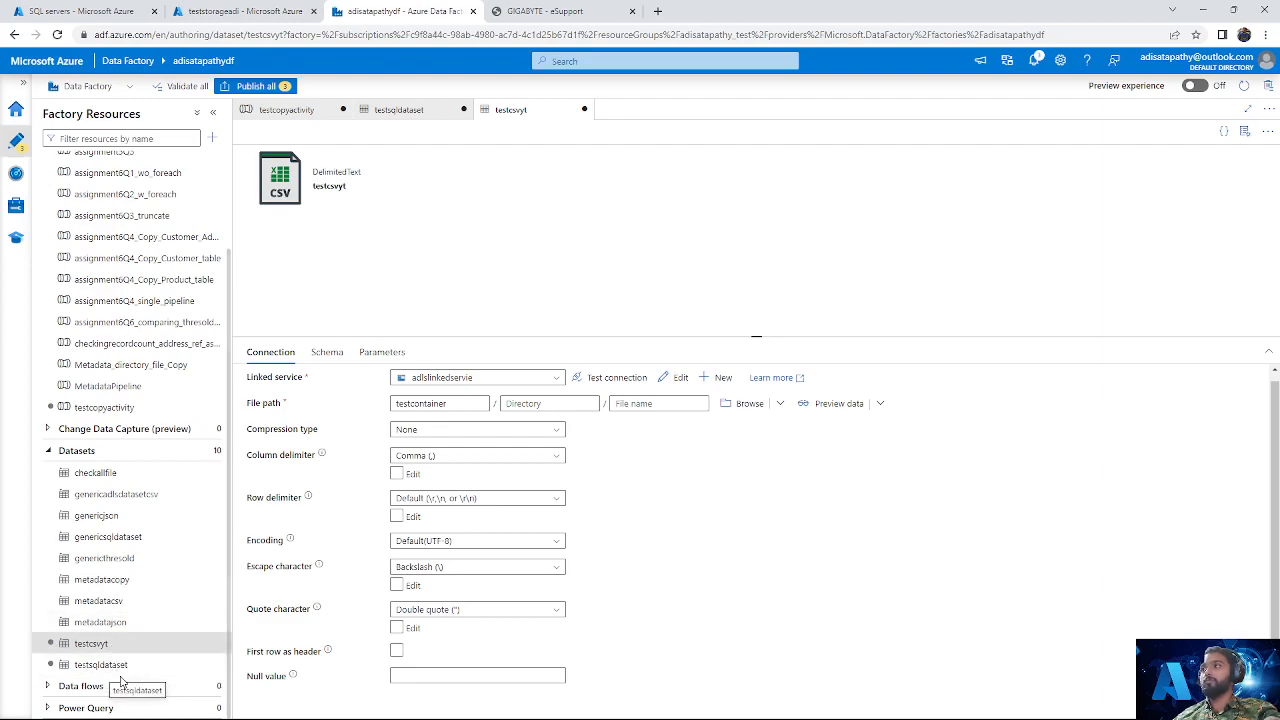
click(124, 666)
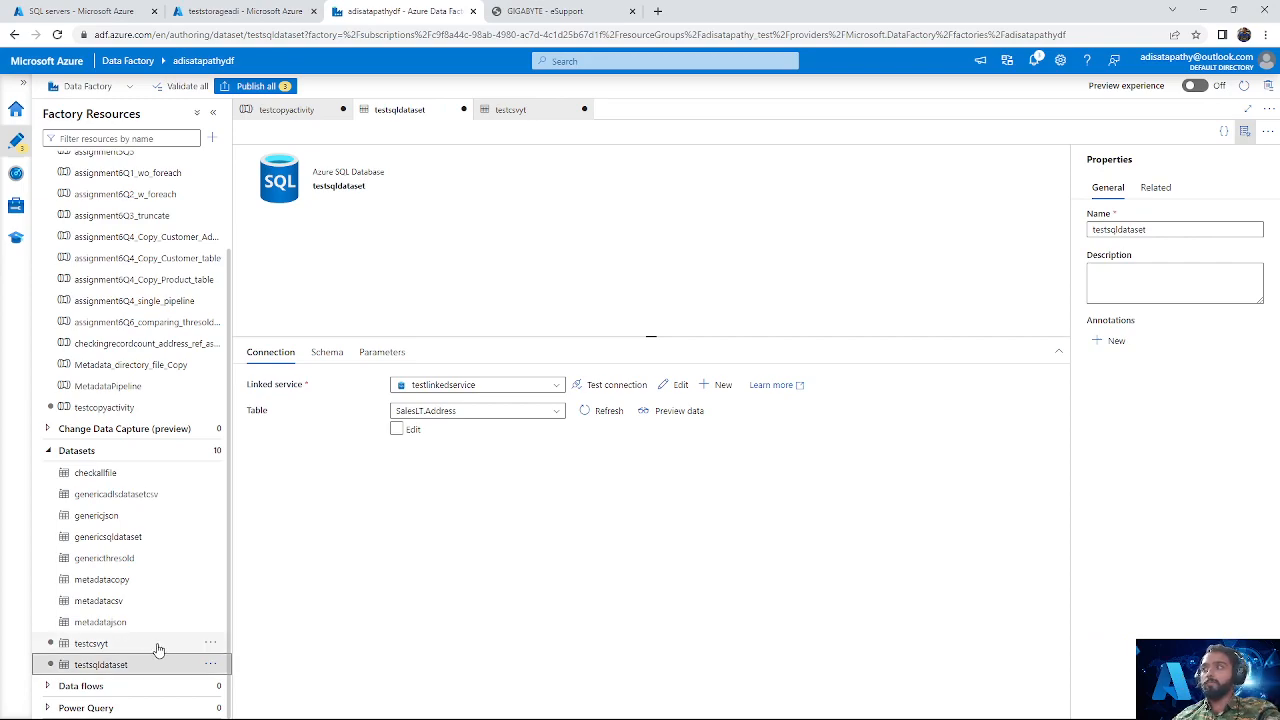
click(150, 647)
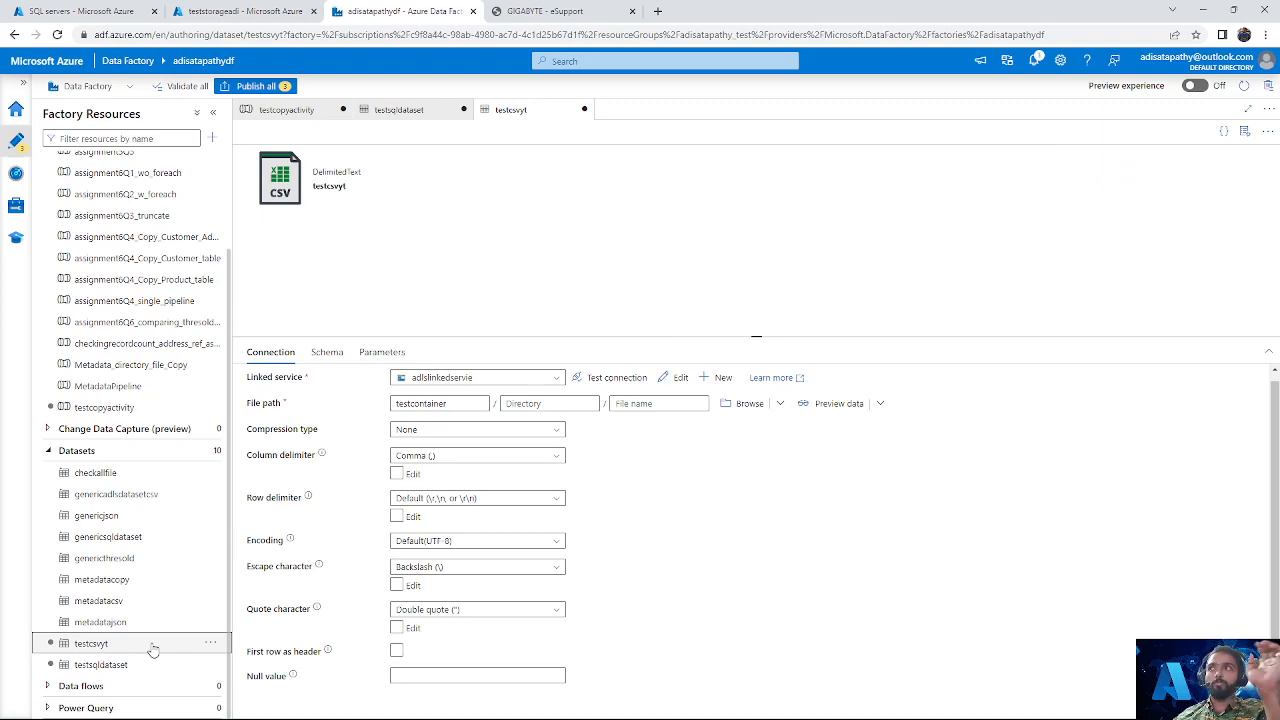
Step: Set testsqldataset as the source dataset of the simple copy activity in the testcopyactivity pipeline
click(118, 409)
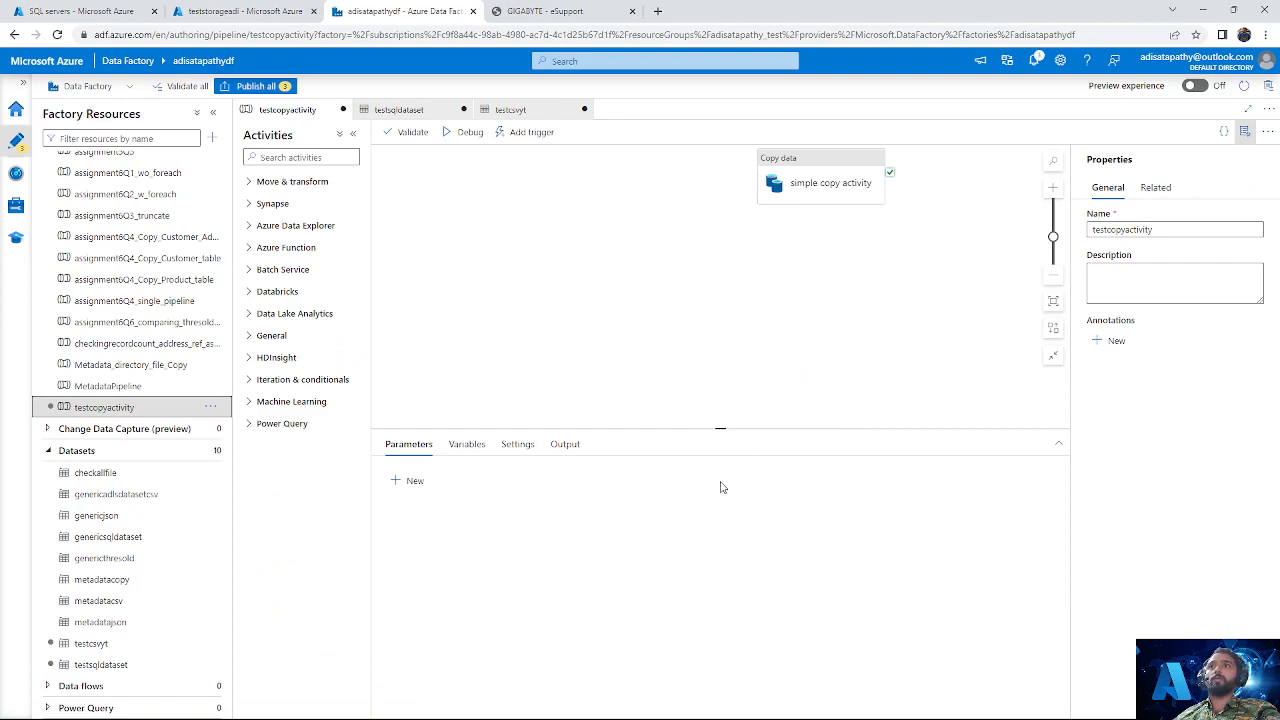
click(825, 182)
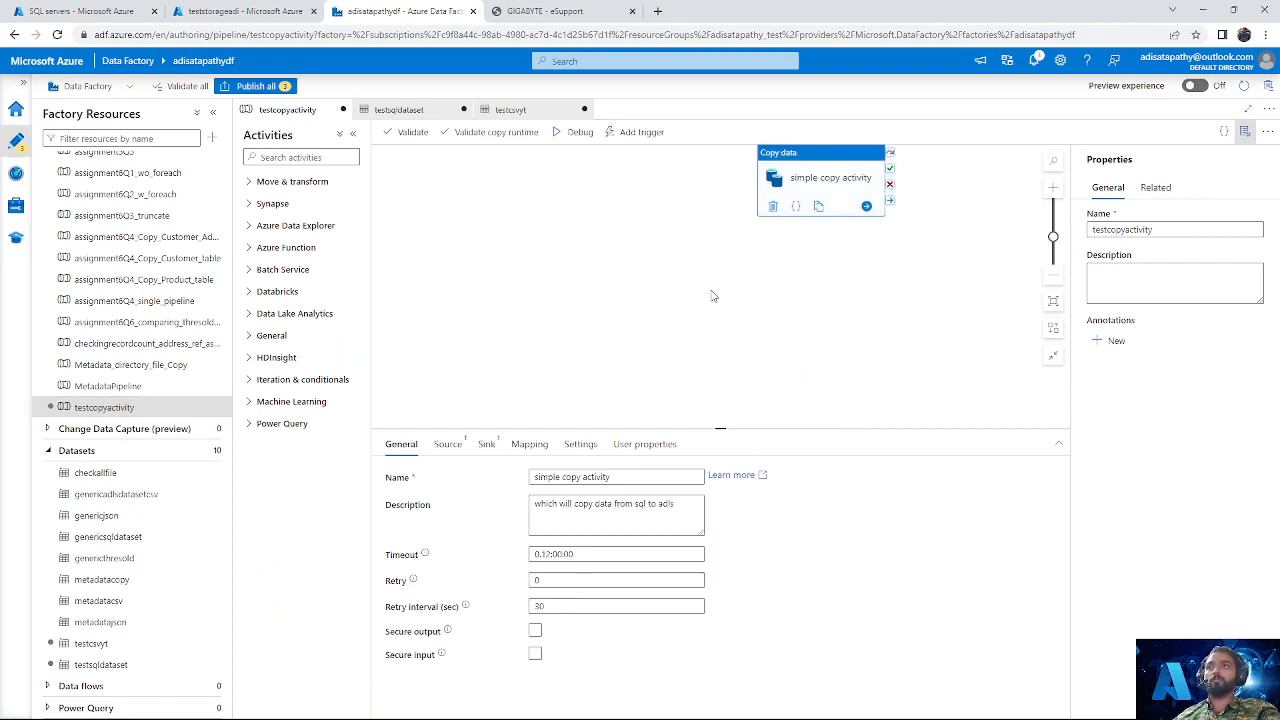
click(450, 446)
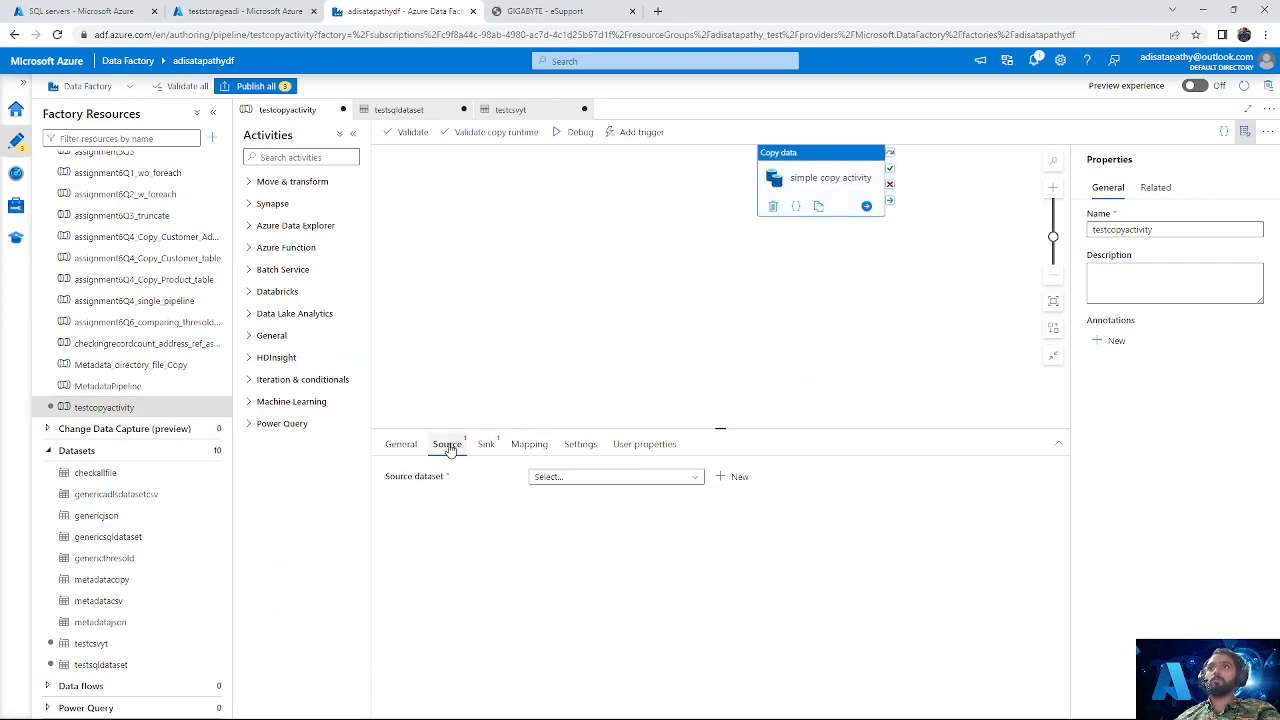
click(628, 478)
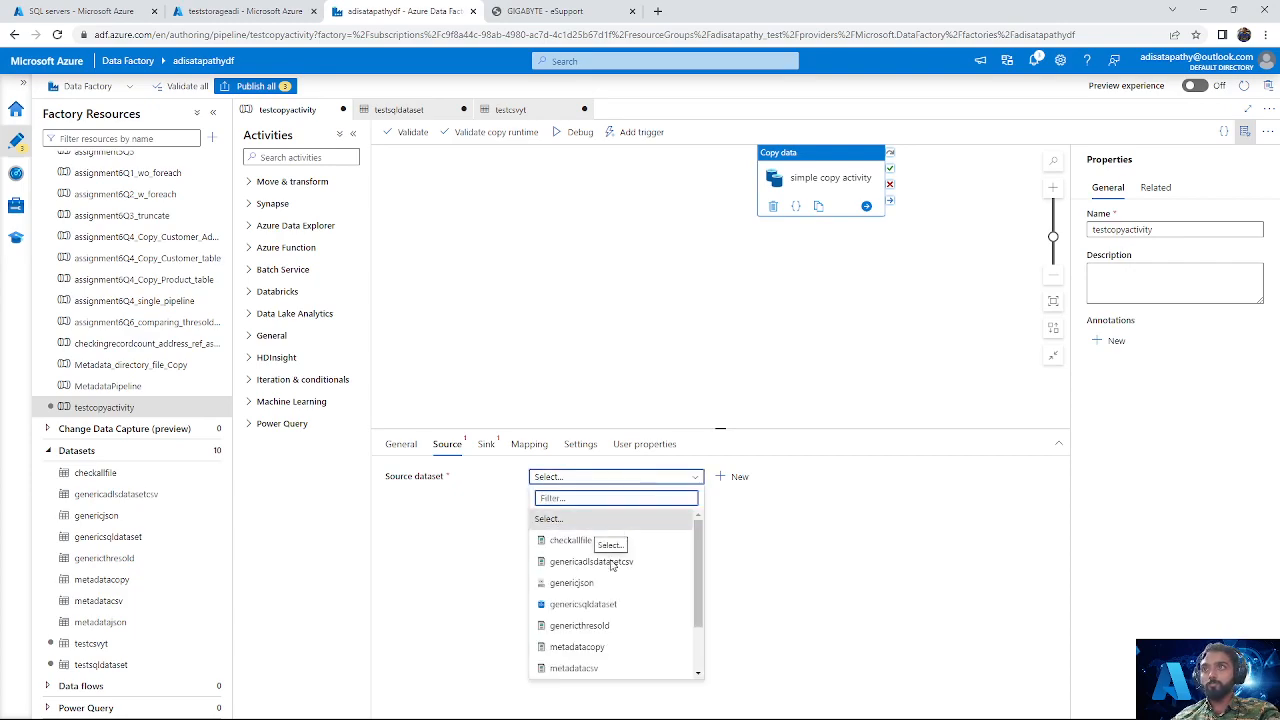
scroll(609, 631, down, 1)
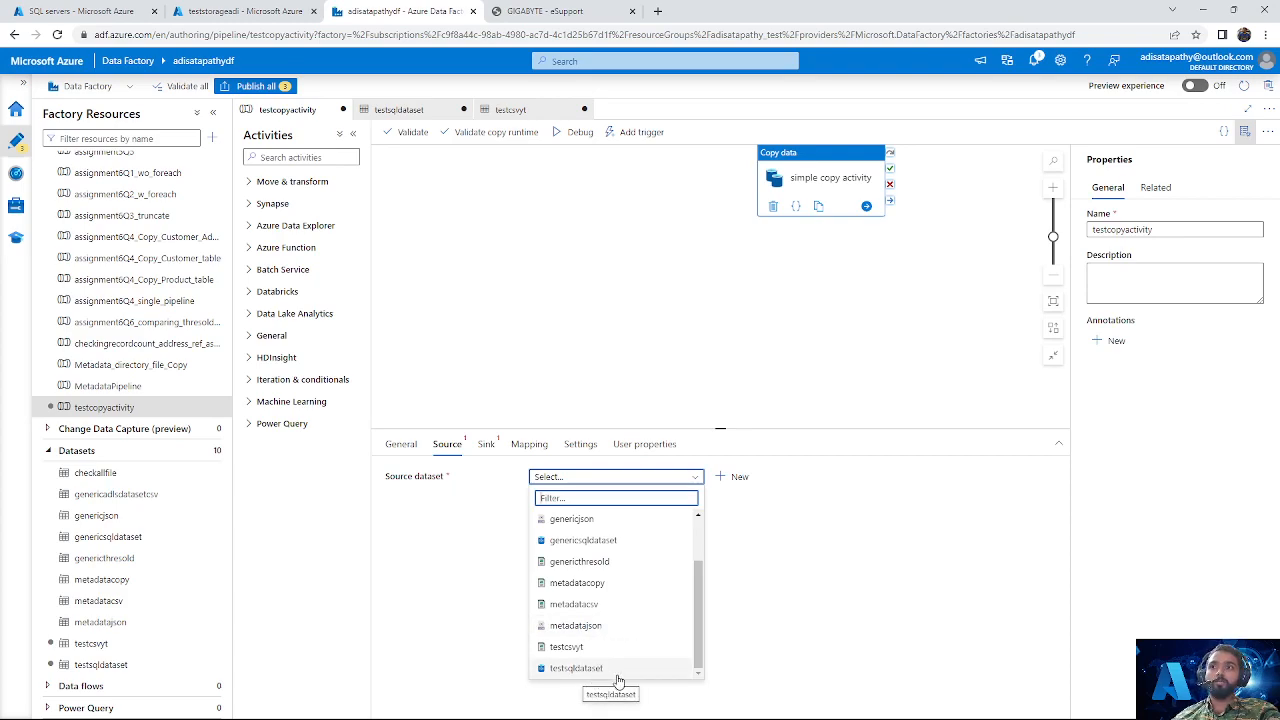
click(618, 668)
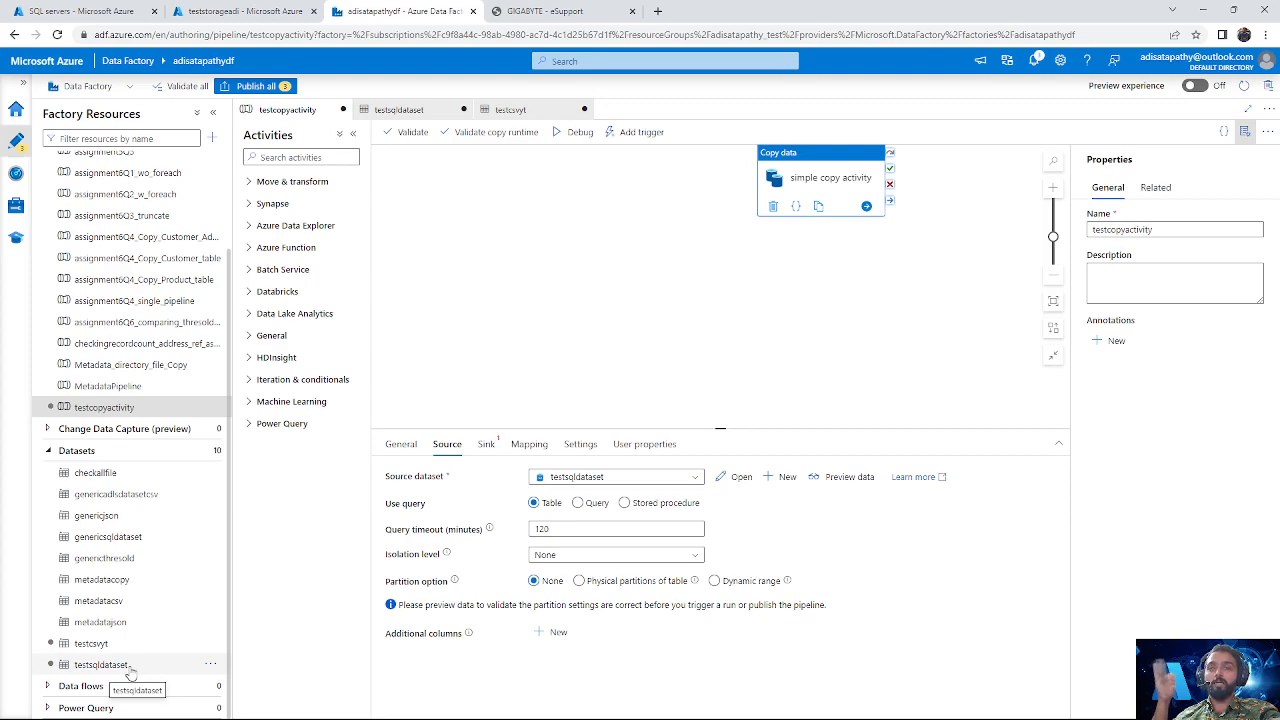
Step: Preview the source data of the SalesLT.Address table and close the preview
click(850, 481)
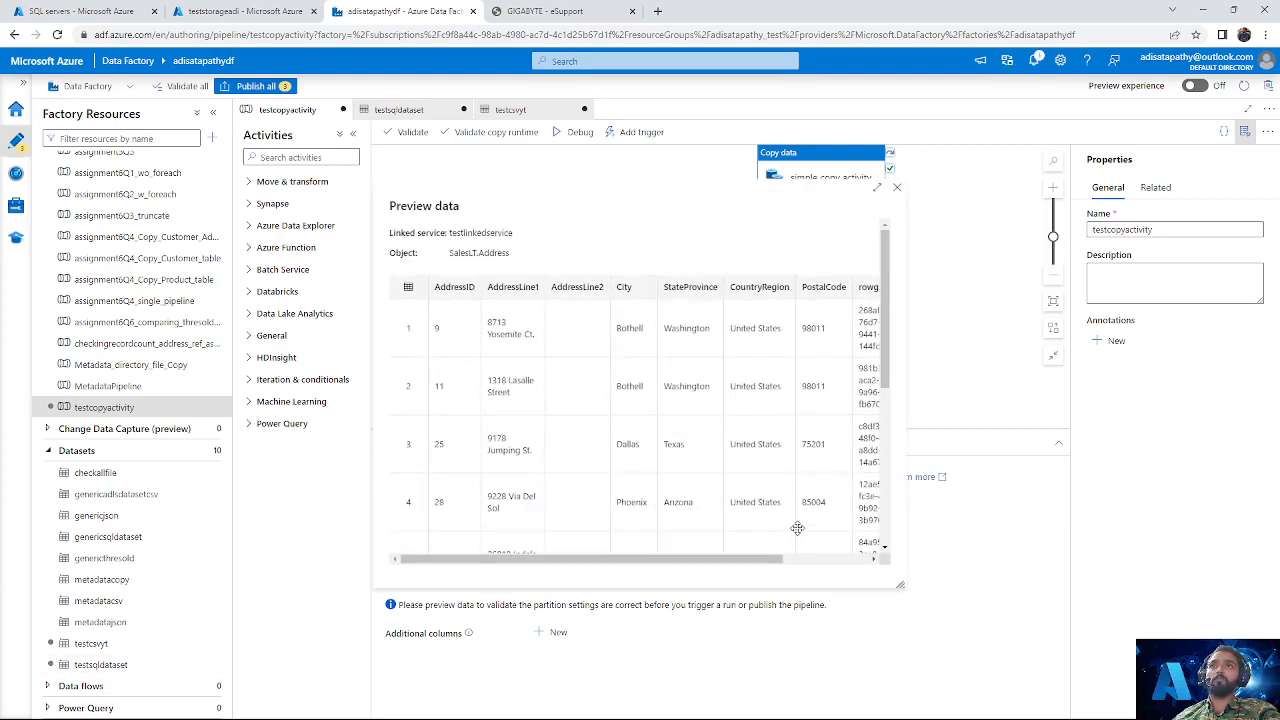
drag(516, 254, 414, 280)
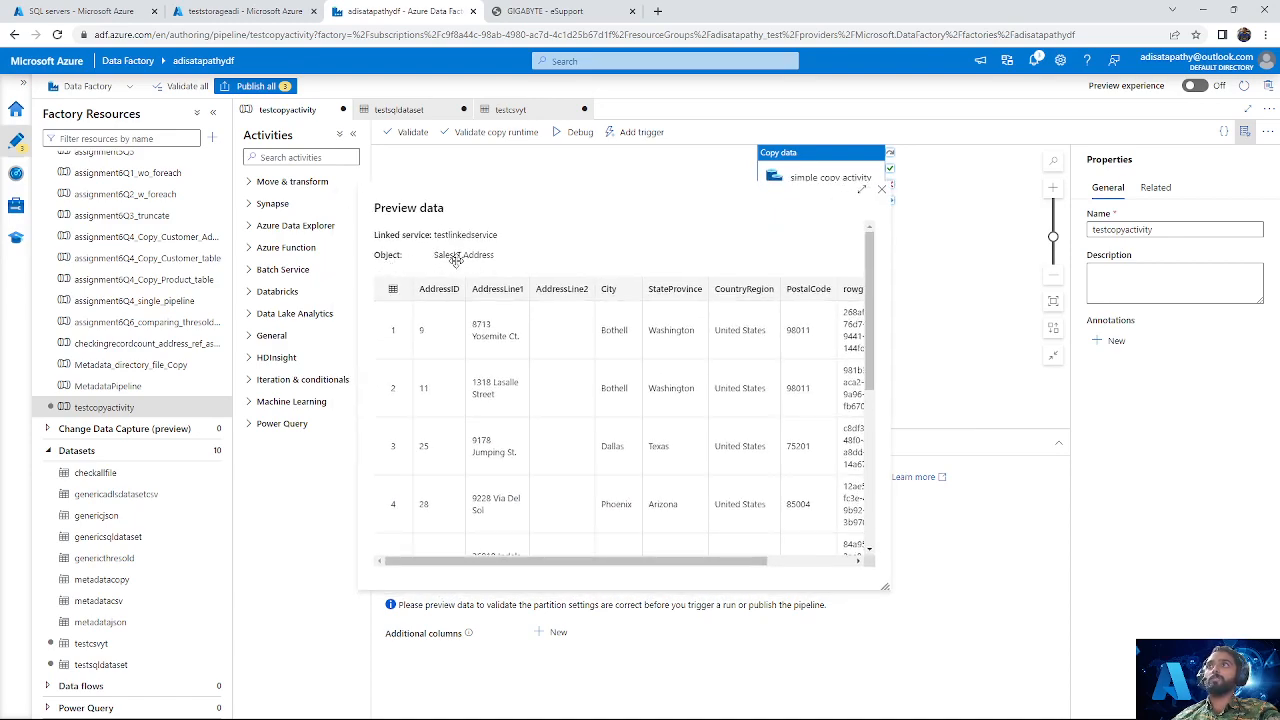
click(881, 192)
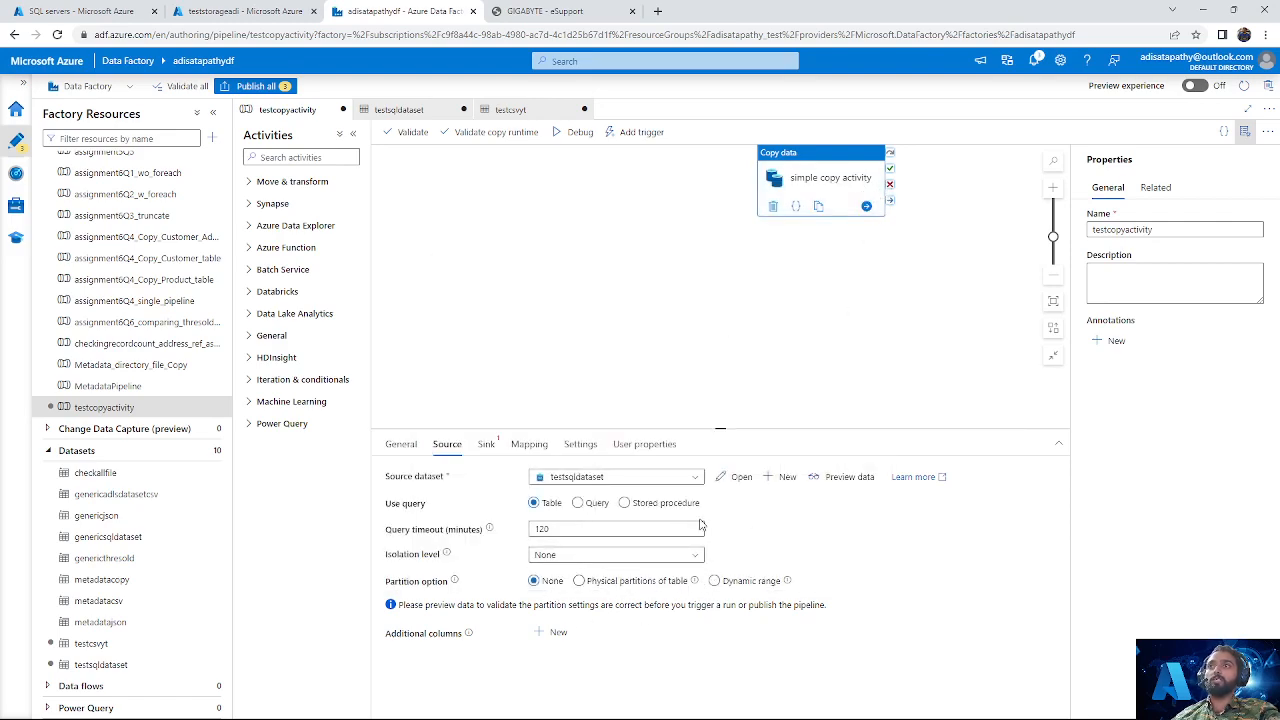
Step: Set testcsvyt as the sink dataset of the simple copy activity
click(486, 446)
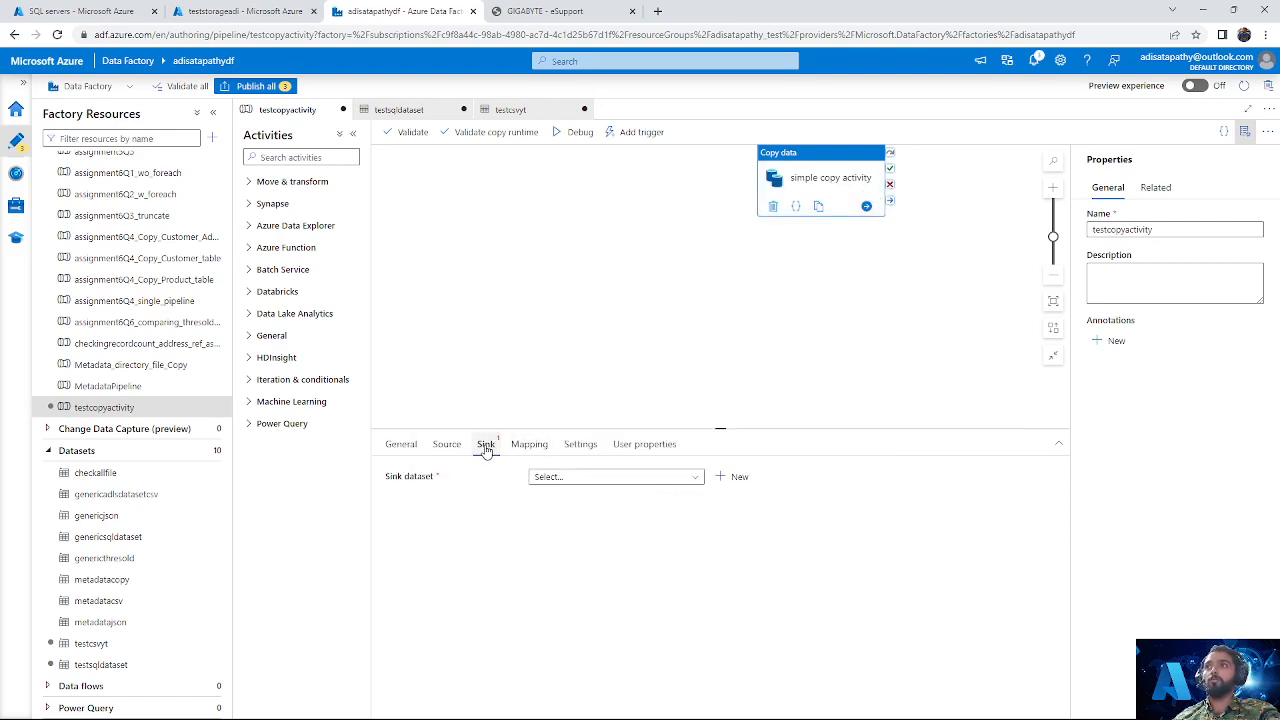
click(651, 476)
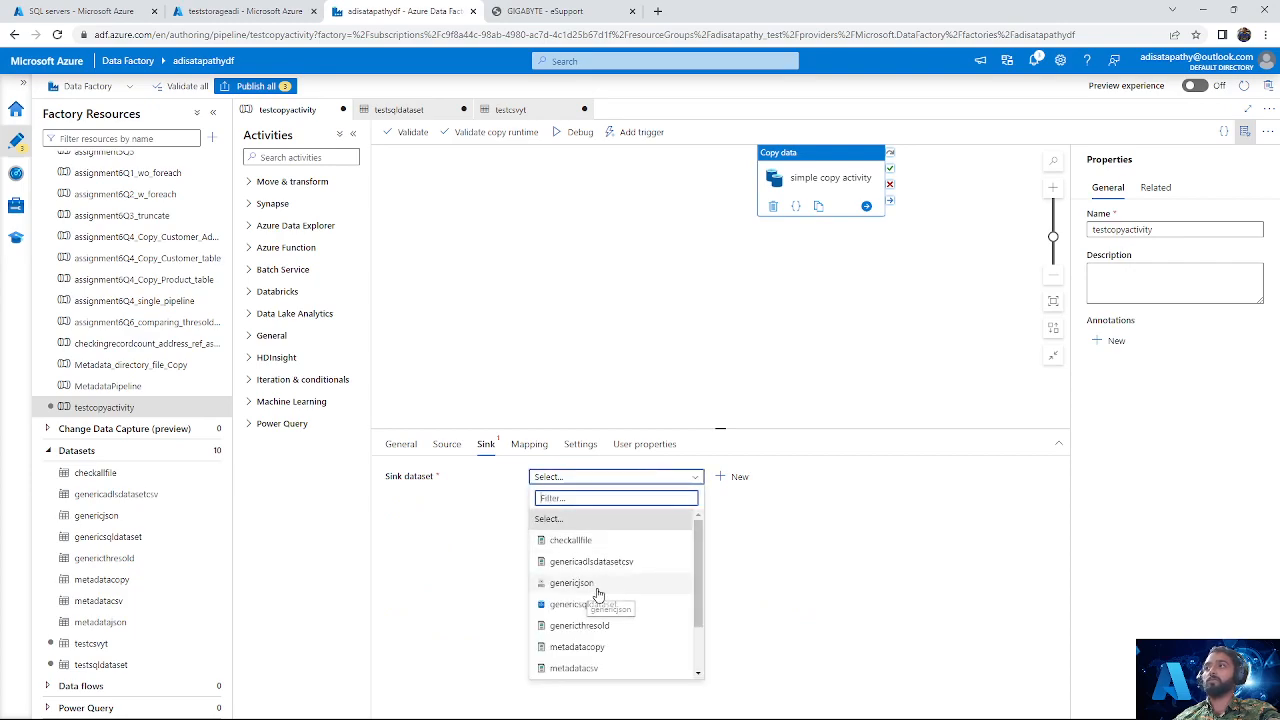
scroll(598, 595, down, 2)
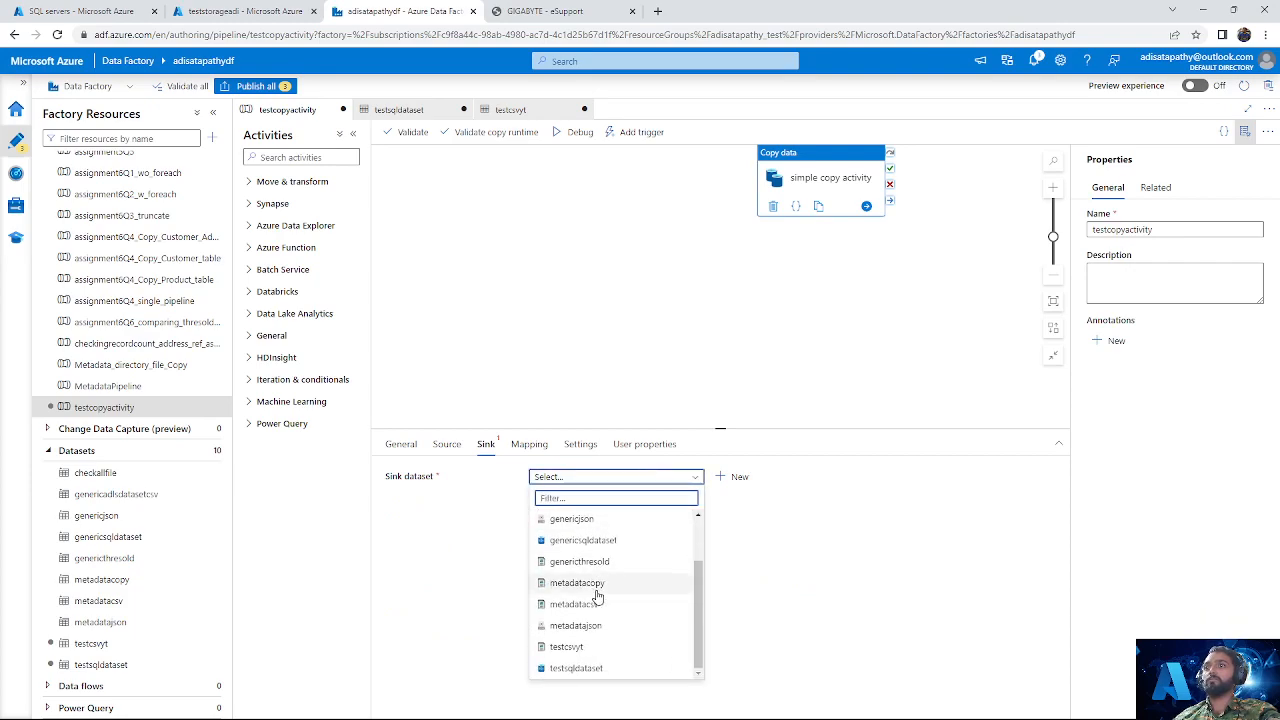
click(597, 647)
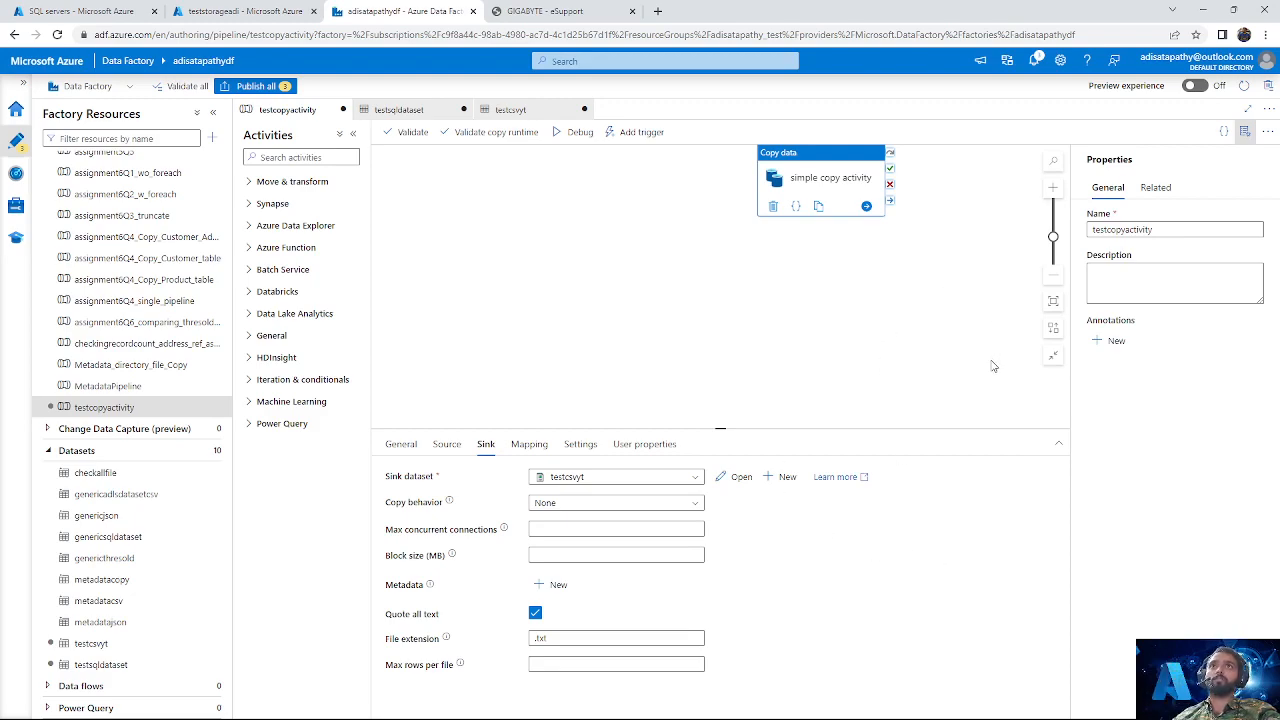
Step: Start a debug run of the testcopyactivity pipeline
scroll(992, 365, up, 2)
scroll(972, 388, up, 1)
scroll(973, 388, down, 1)
drag(884, 377, 763, 359)
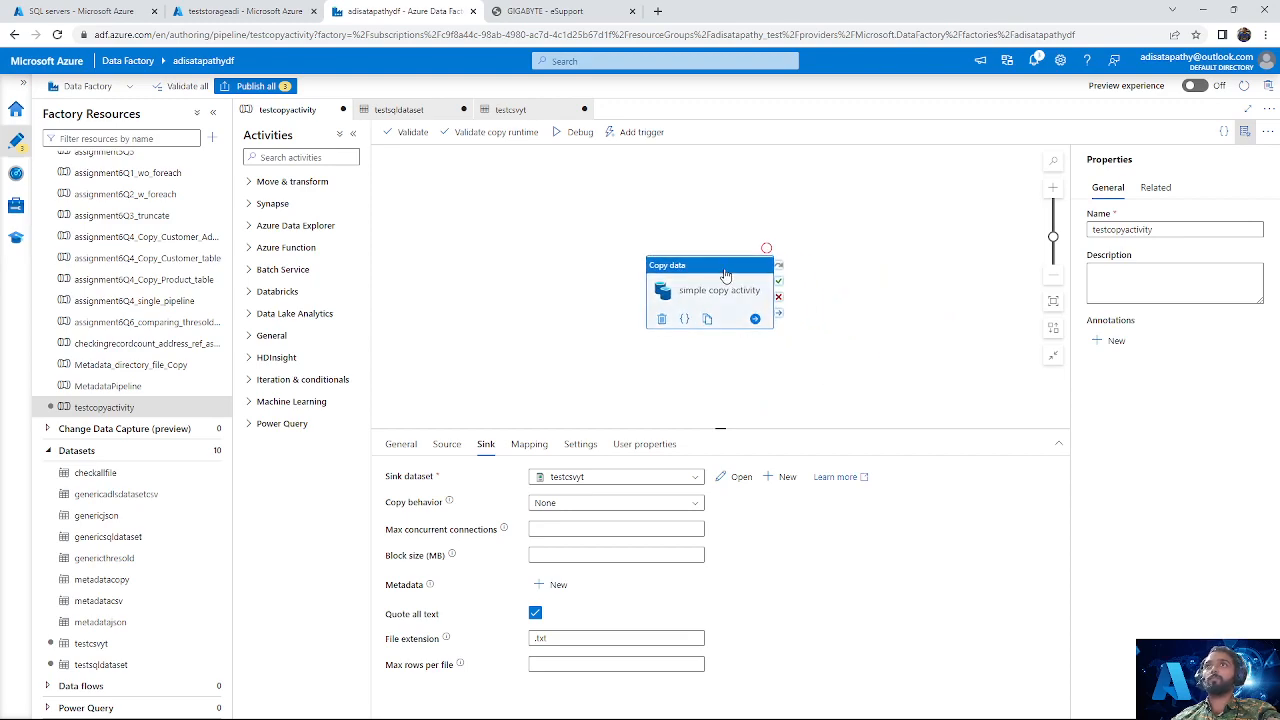
click(876, 282)
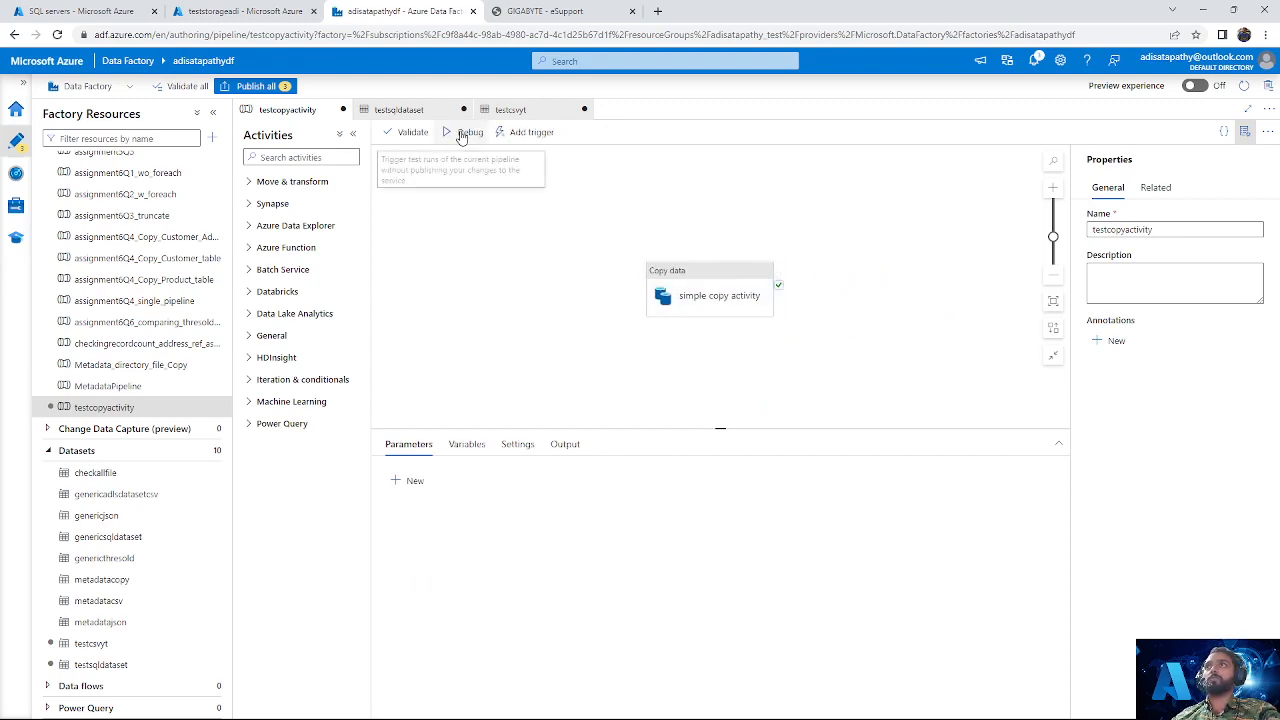
click(468, 139)
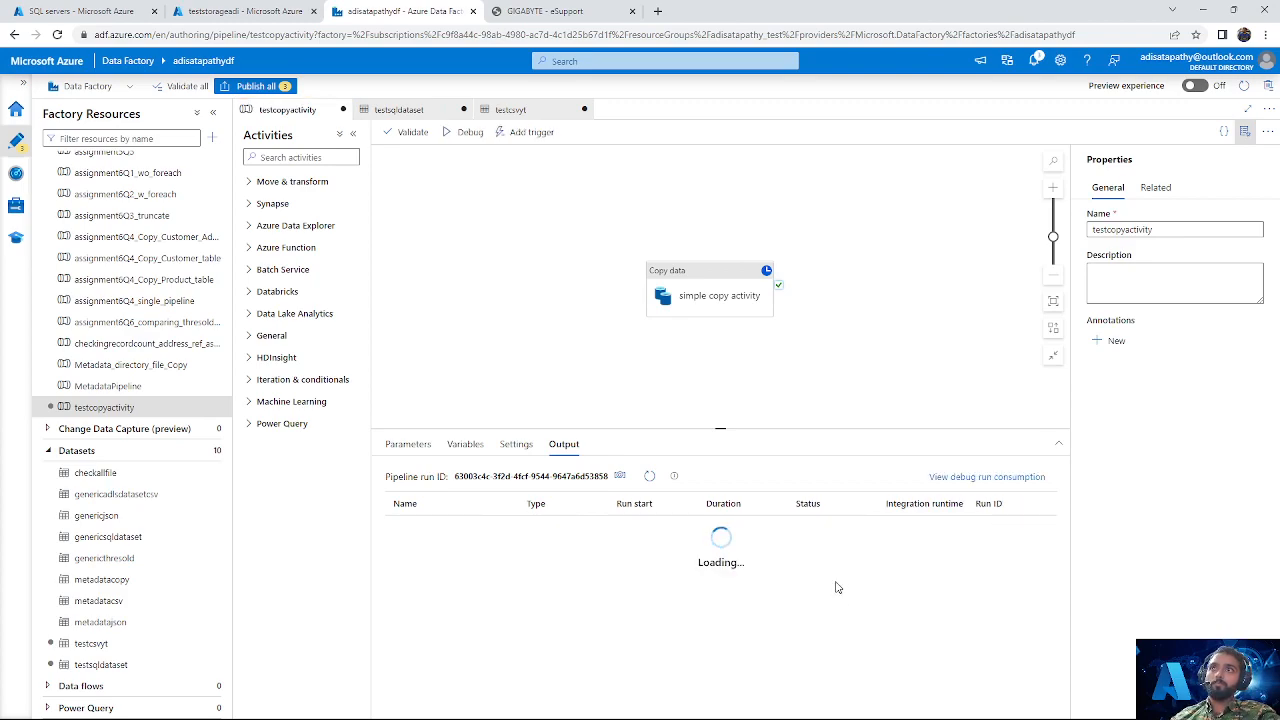
Step: Check the debug run status of the simple copy activity, review its input JSON and close it
mouse_move(755, 534)
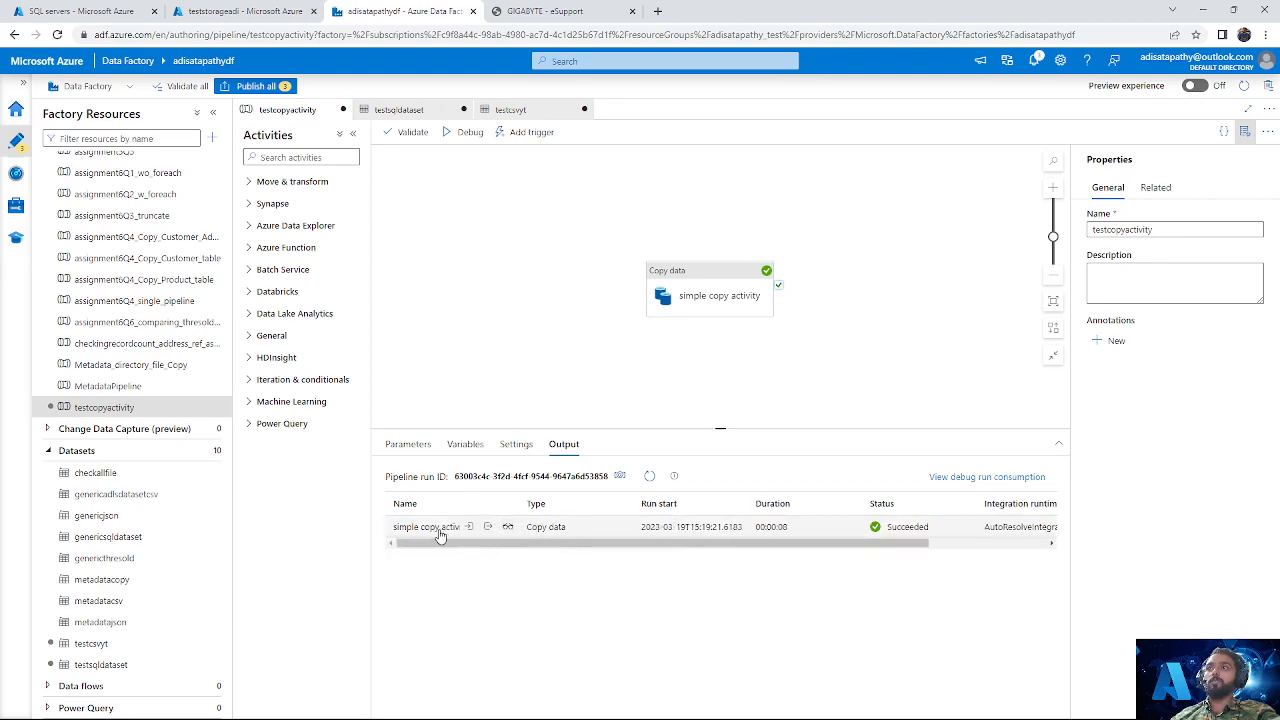
drag(437, 543, 605, 561)
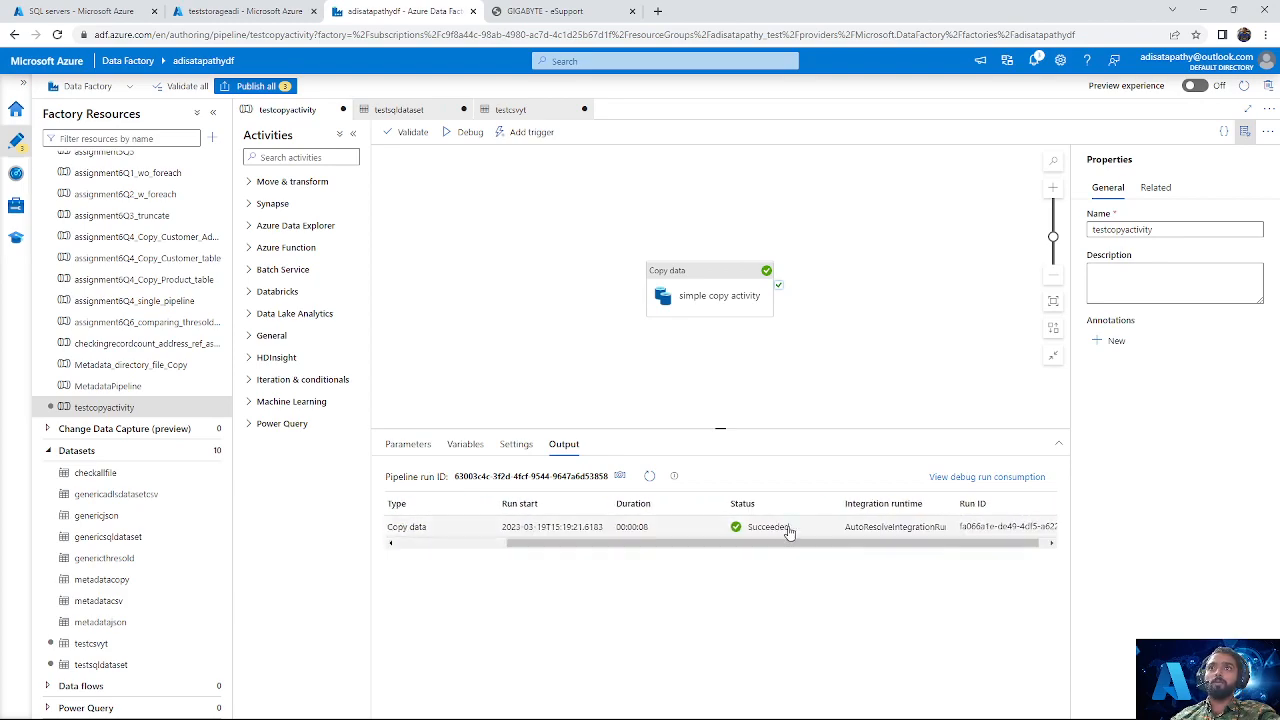
drag(857, 543, 428, 540)
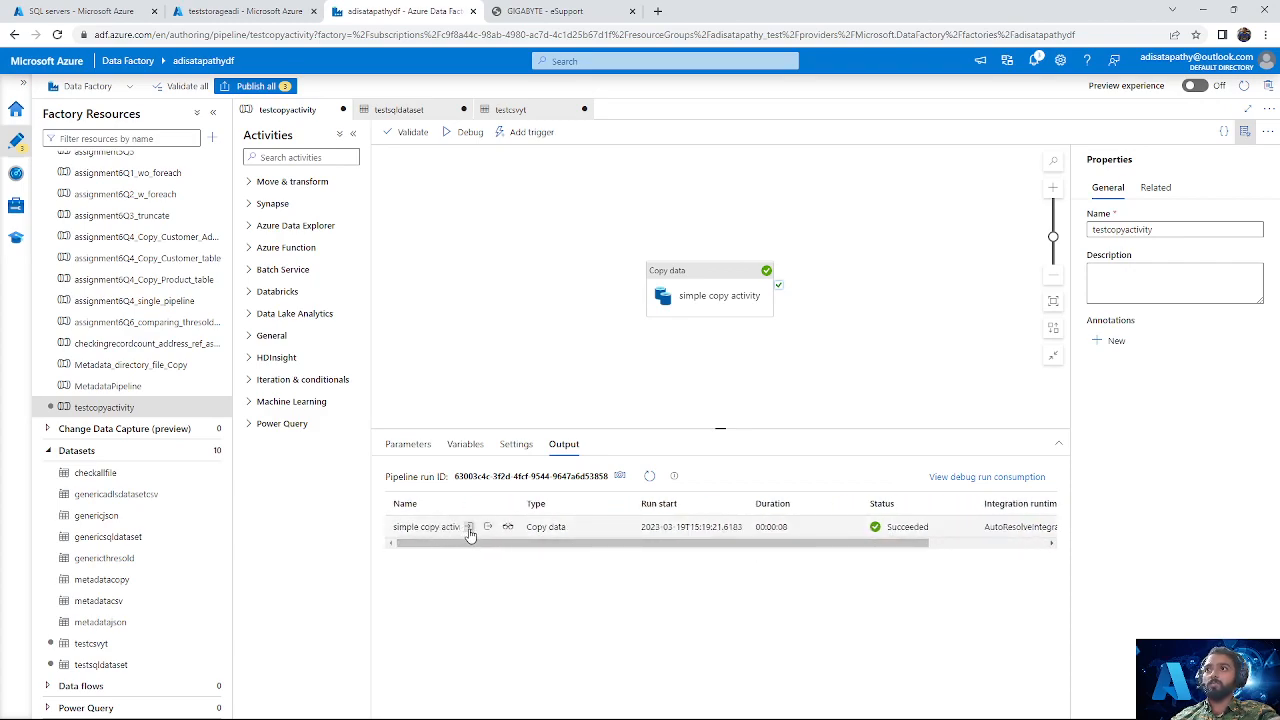
click(468, 527)
scroll(428, 471, down, 5)
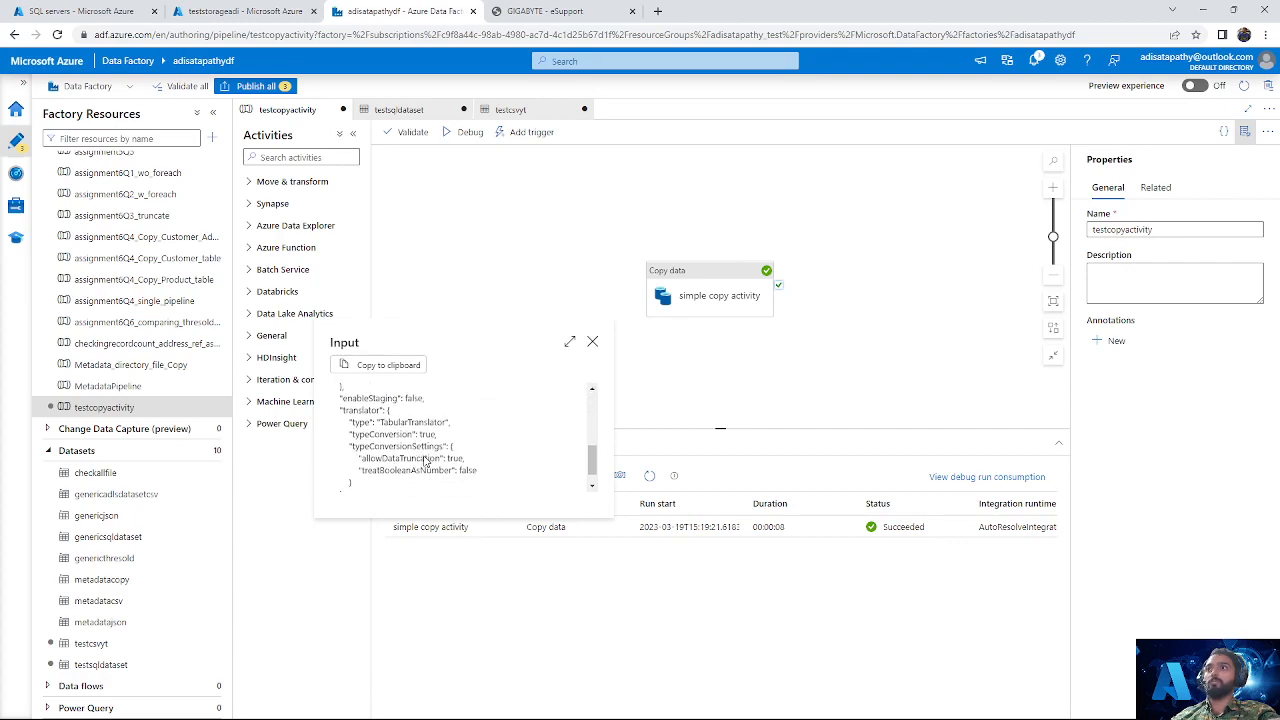
scroll(428, 460, up, 5)
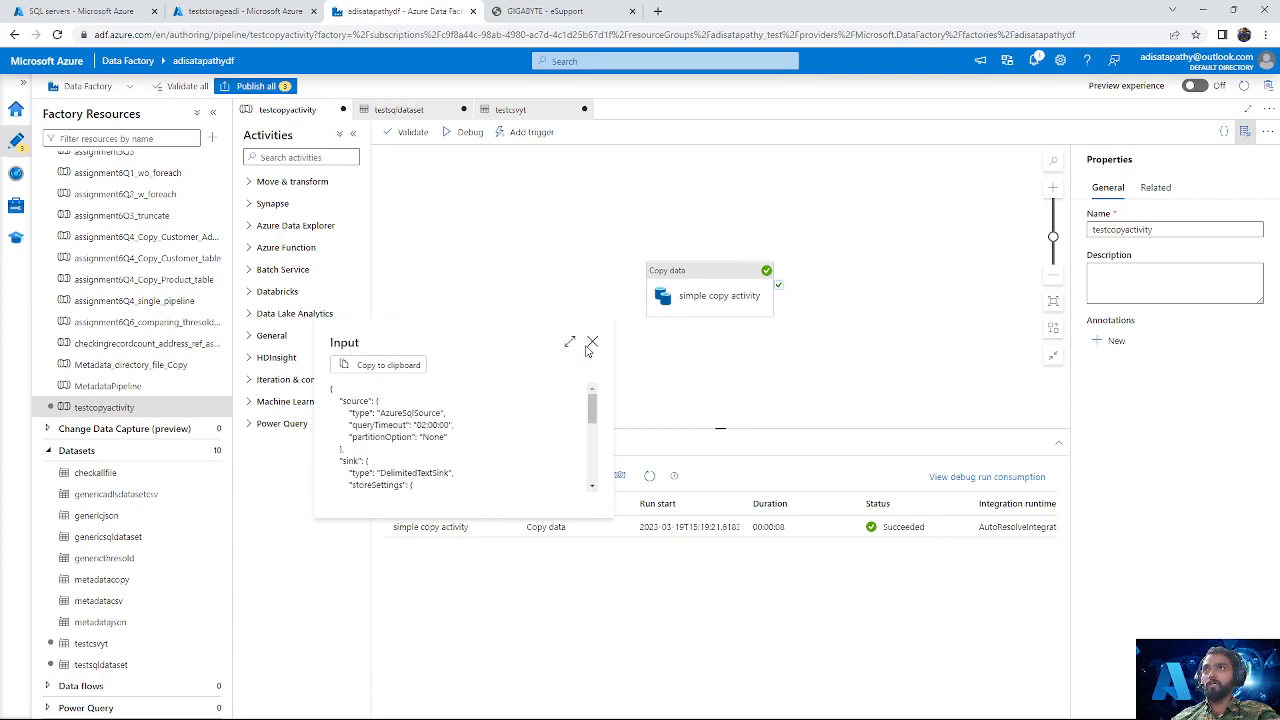
click(592, 341)
Step: Read through the output JSON of the simple copy activity run and close it
click(488, 527)
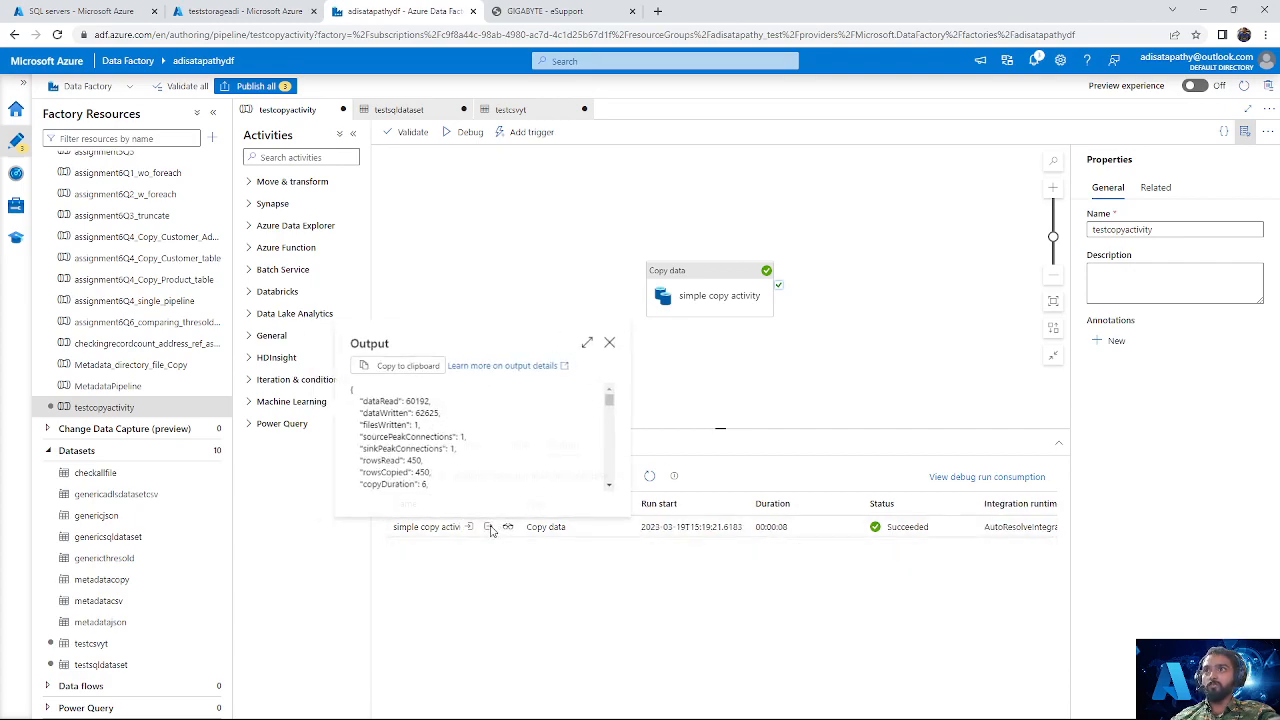
scroll(472, 450, down, 3)
scroll(472, 450, down, 6)
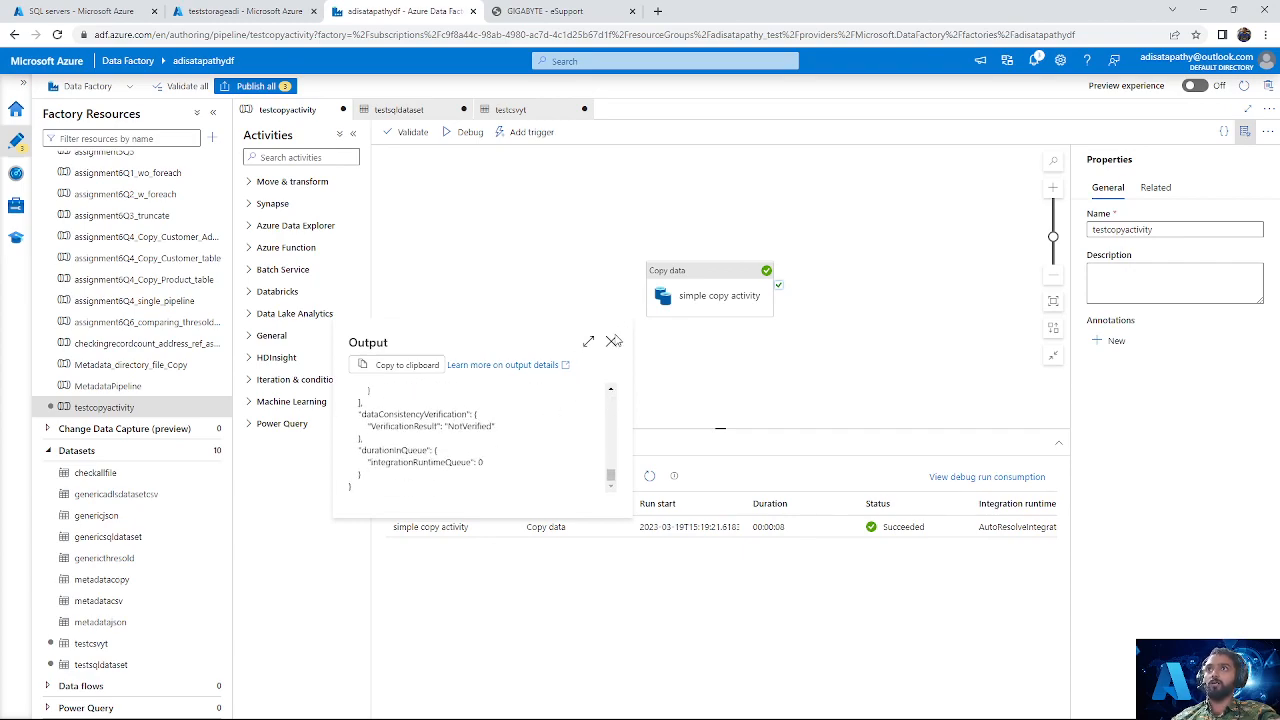
click(612, 341)
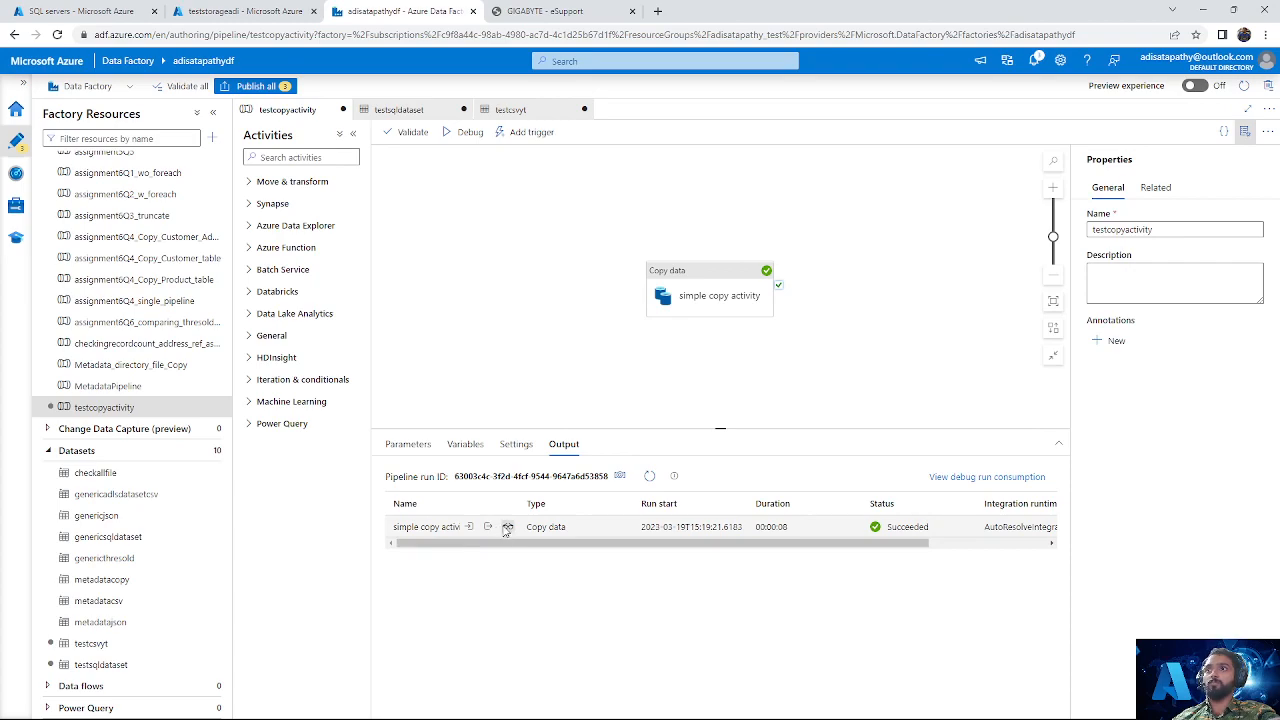
Step: Review the copy run details, comparing rows read with data, files and rows written, and close them
click(507, 527)
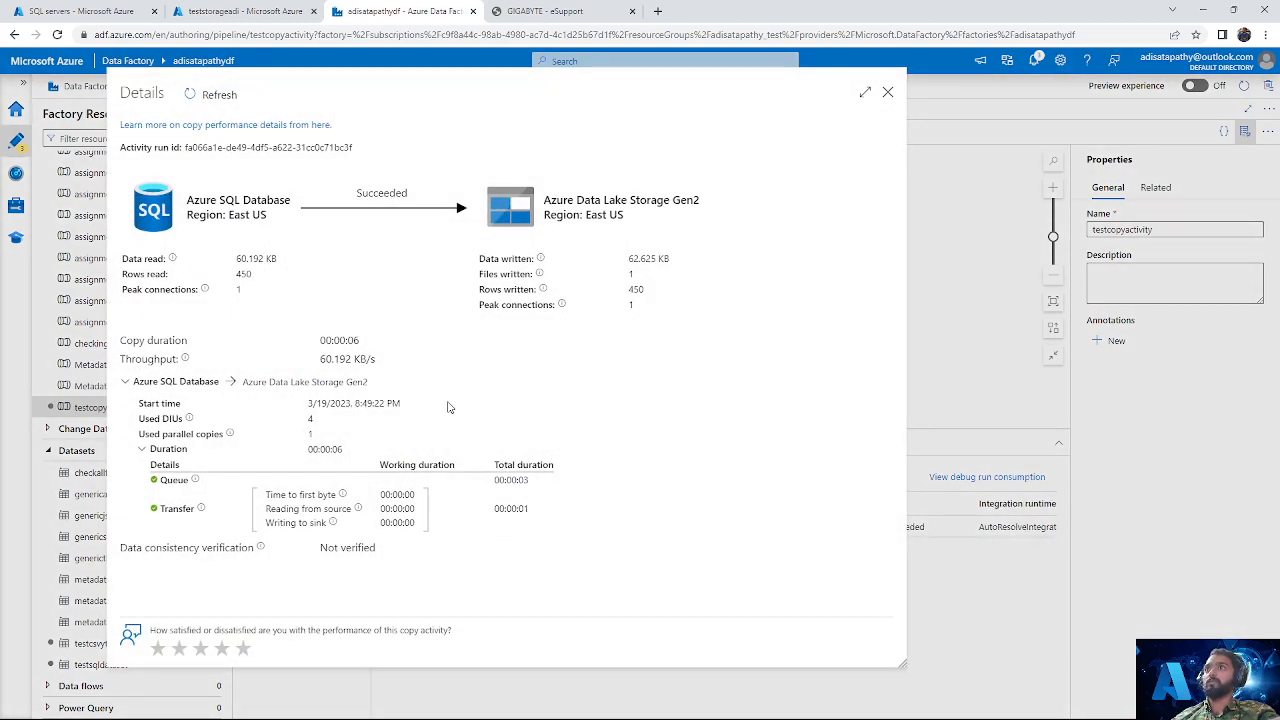
drag(478, 257, 622, 299)
click(645, 302)
drag(255, 276, 209, 286)
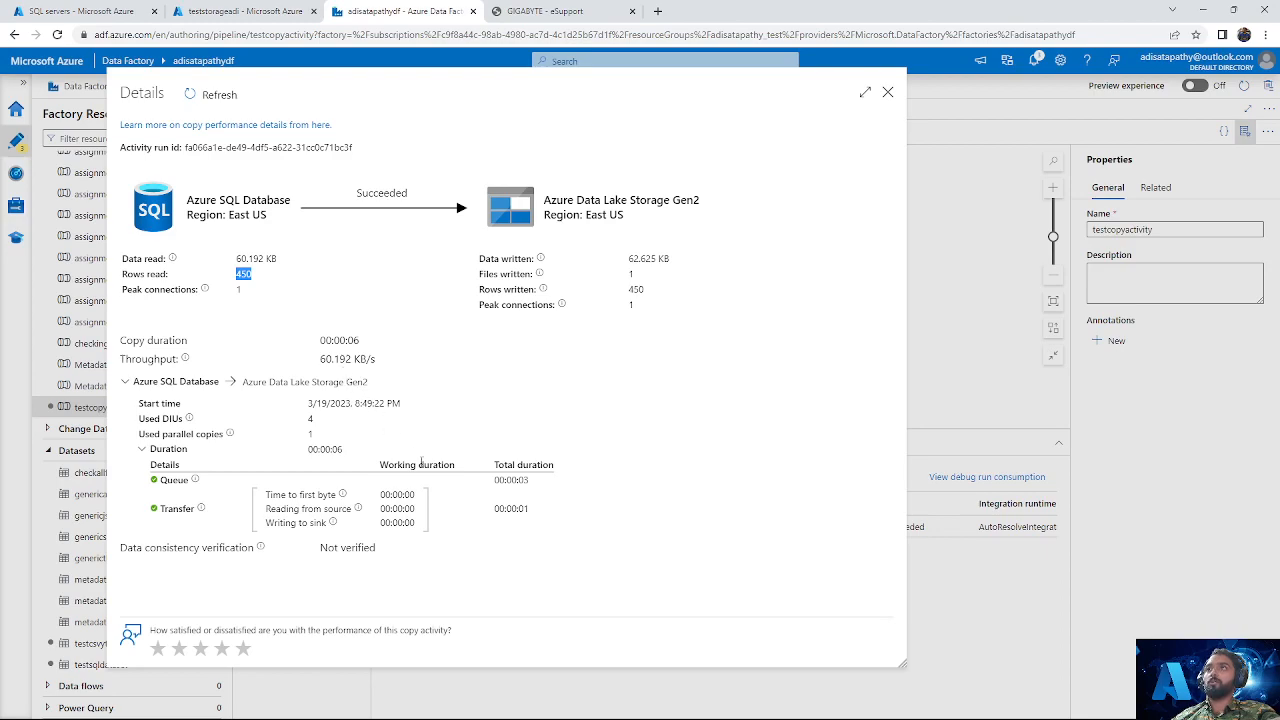
click(887, 94)
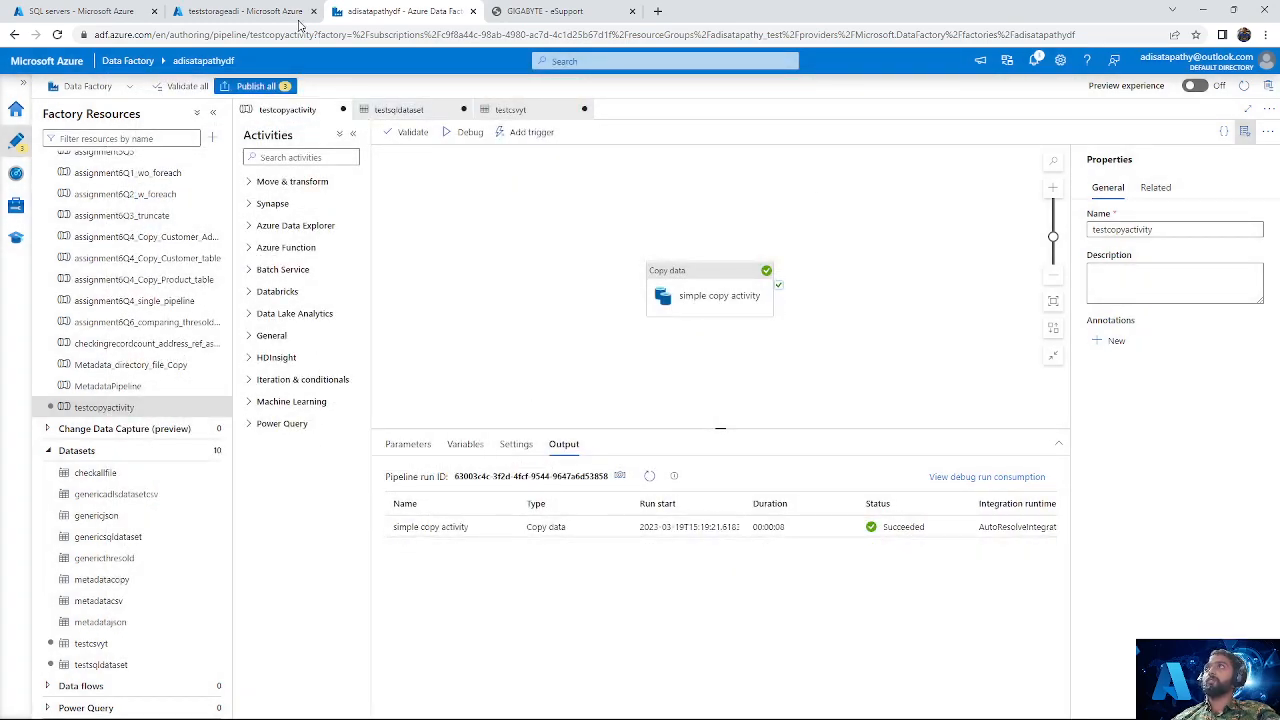
Step: Switch to the Azure portal and open testcontainer in the sink's storage account to check for the copied Address file
click(240, 11)
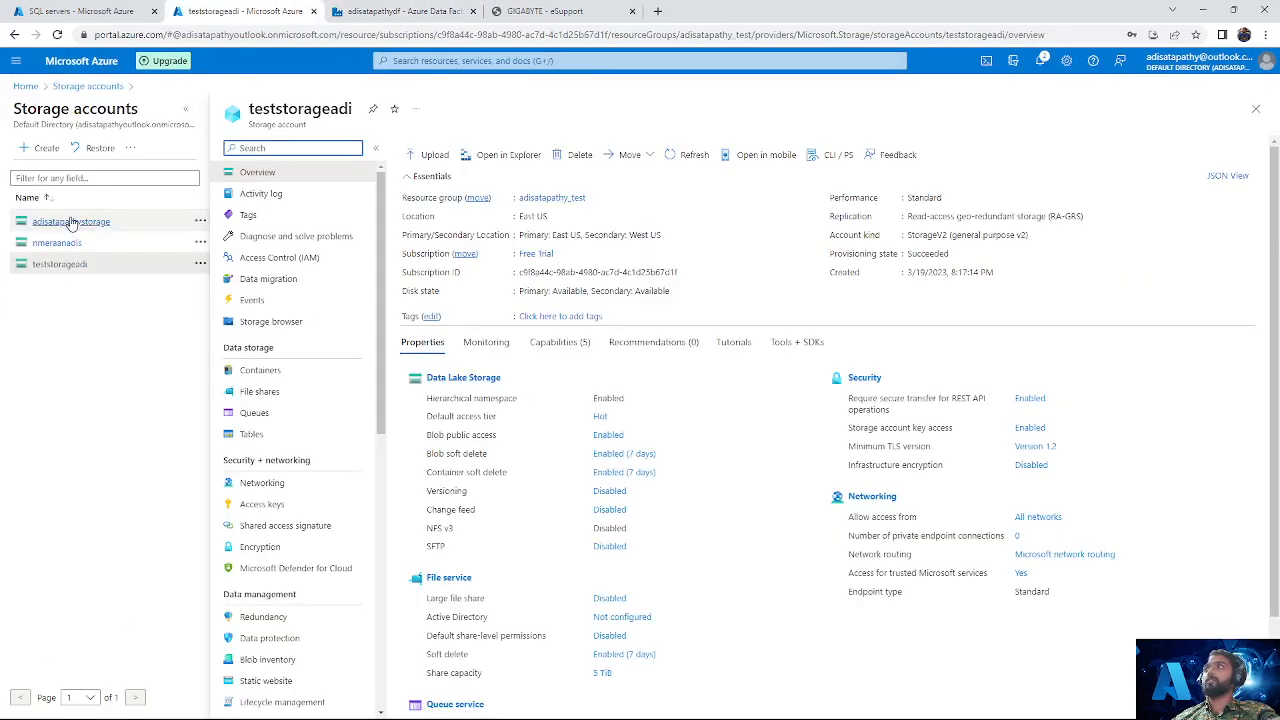
click(25, 86)
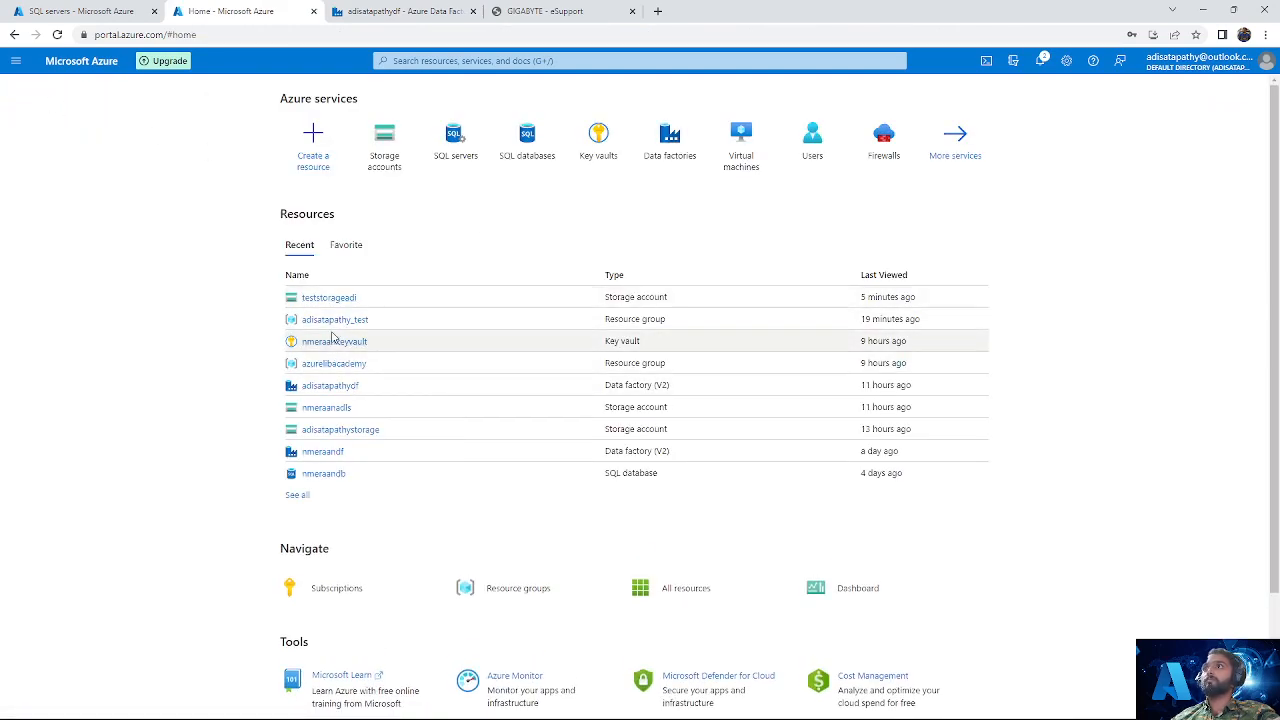
click(332, 430)
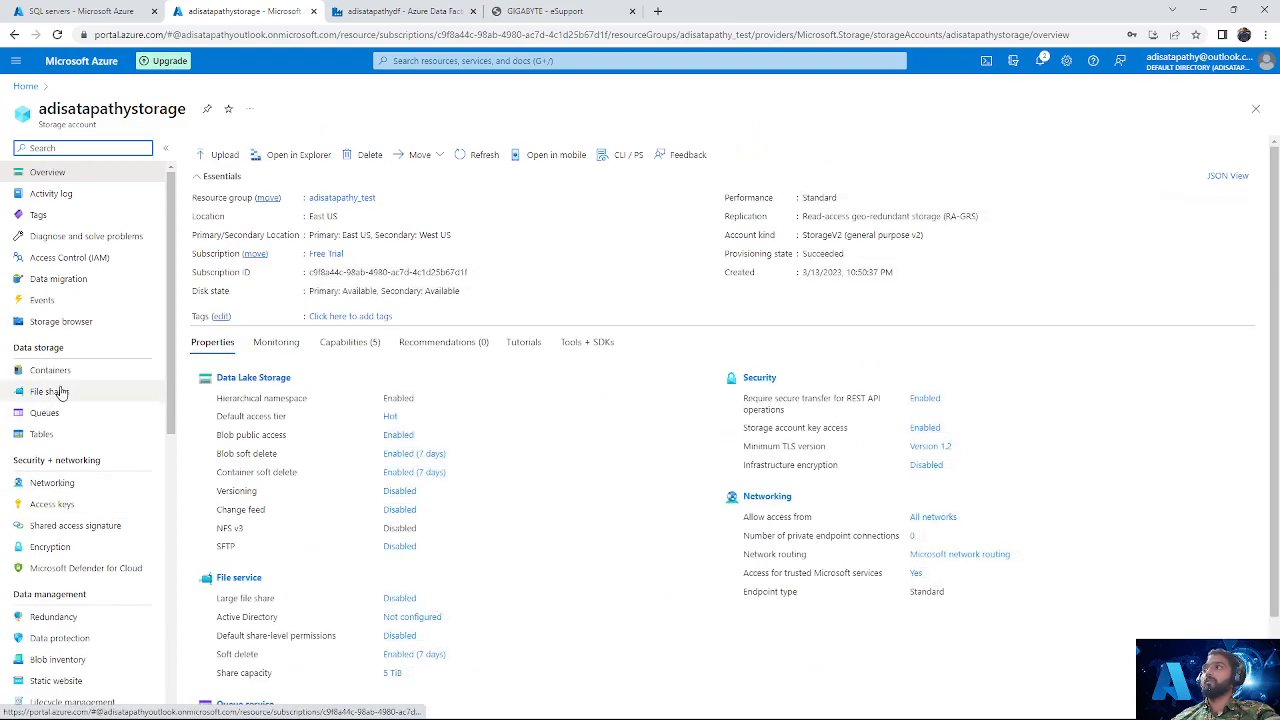
click(55, 370)
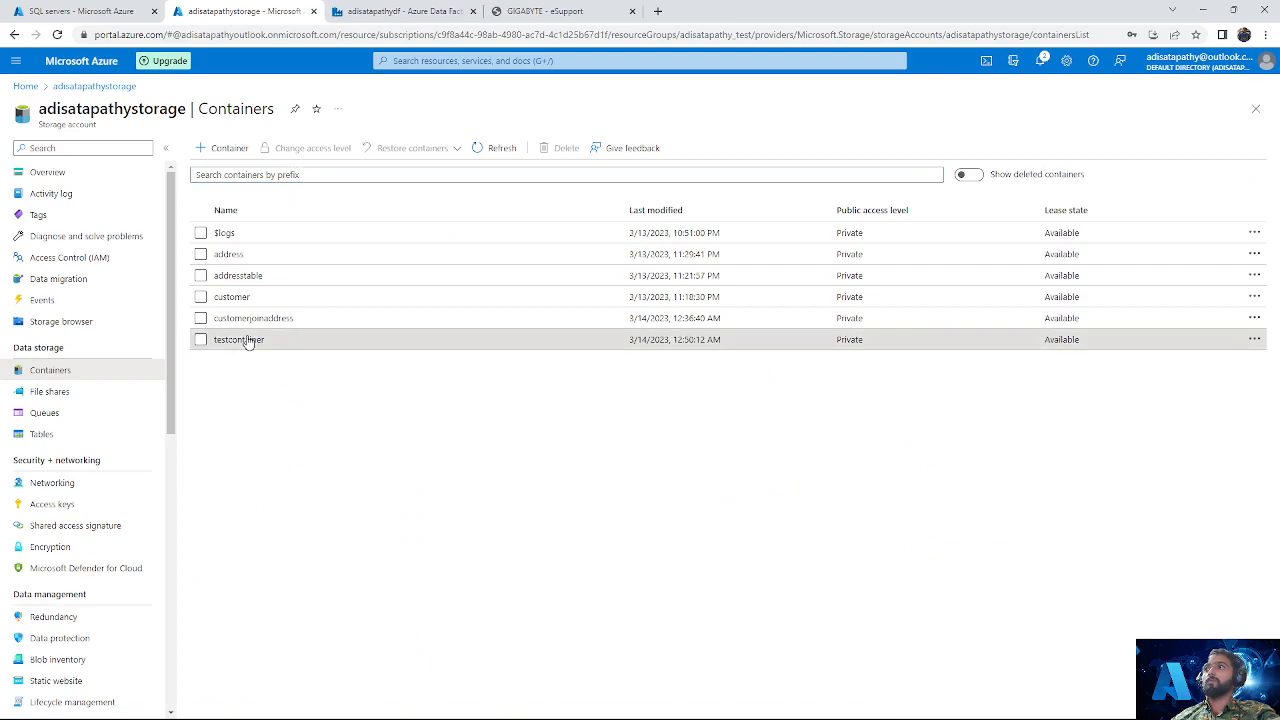
click(250, 340)
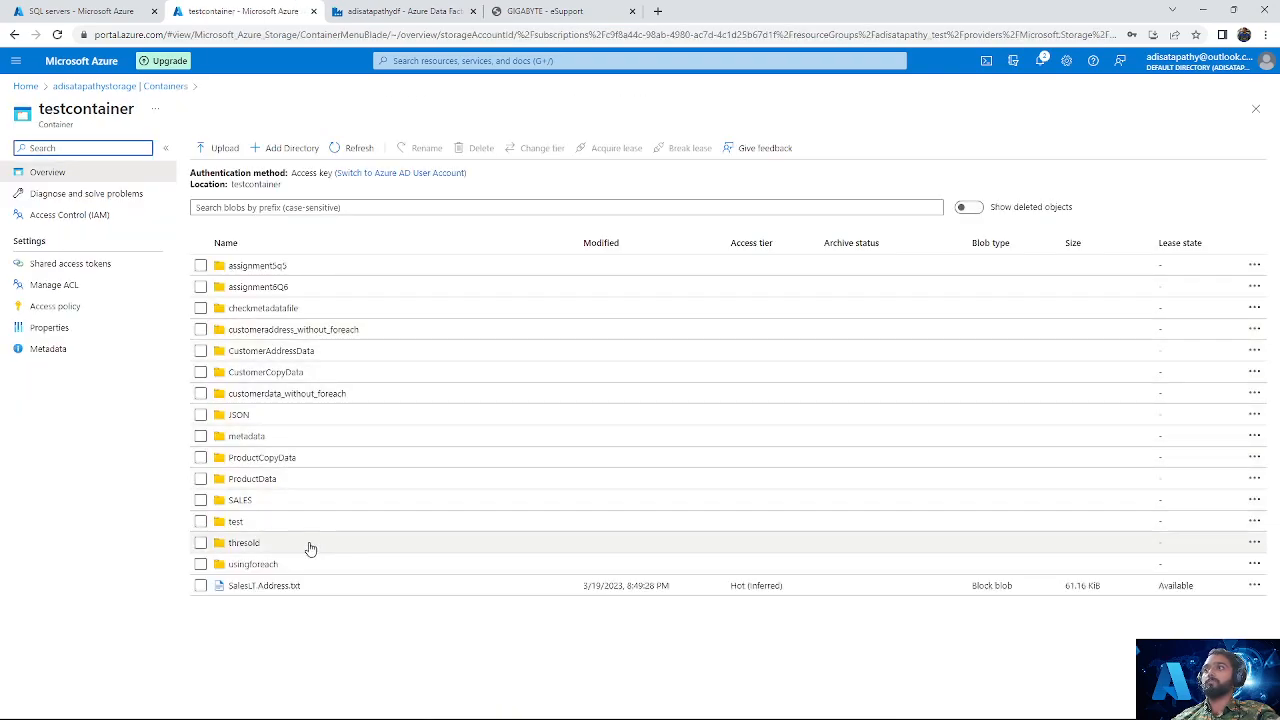
click(252, 632)
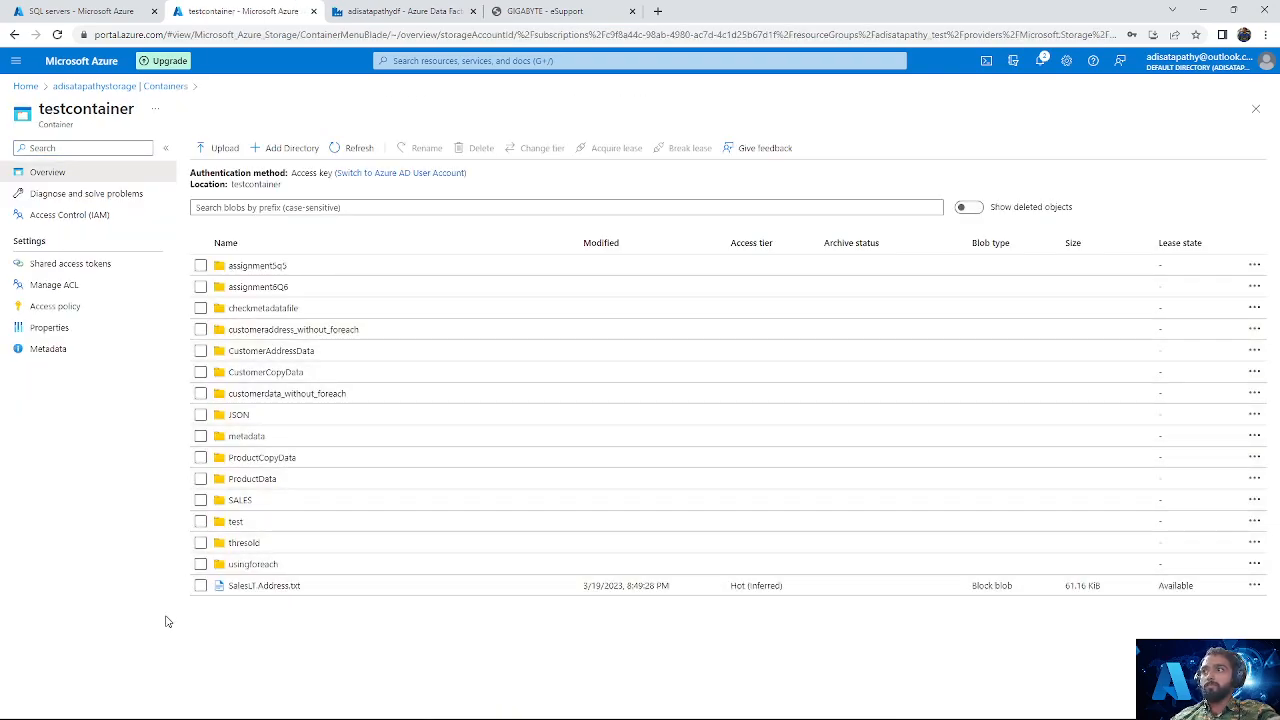
key(ctrl+a)
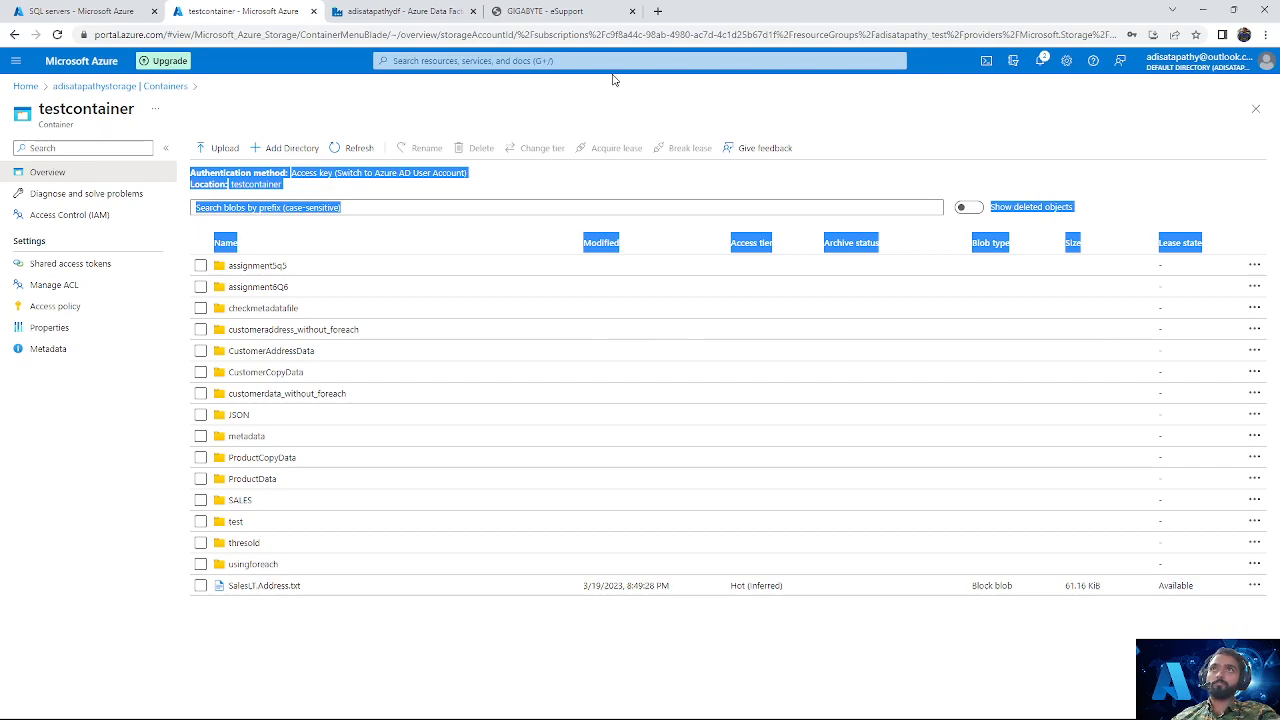
Step: Return to Azure Data Factory and review the table choices of testsqldataset and the connection settings of testcsvyt
click(572, 8)
click(412, 10)
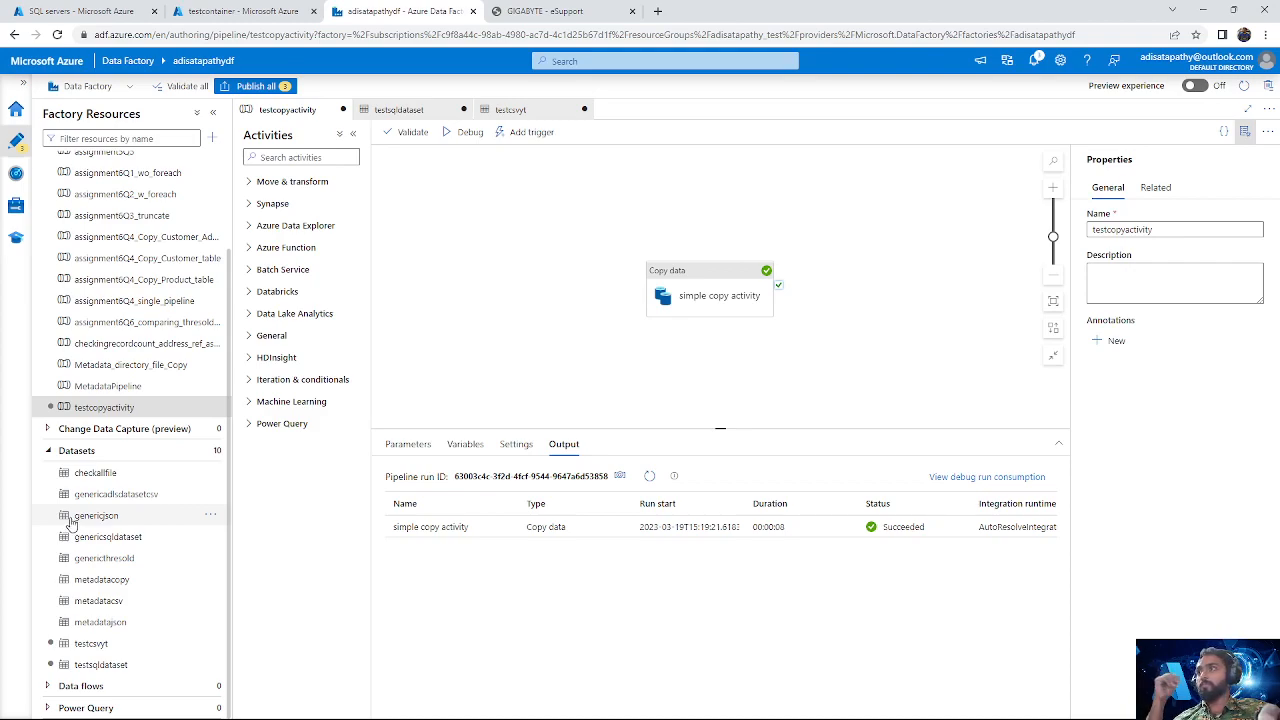
click(126, 666)
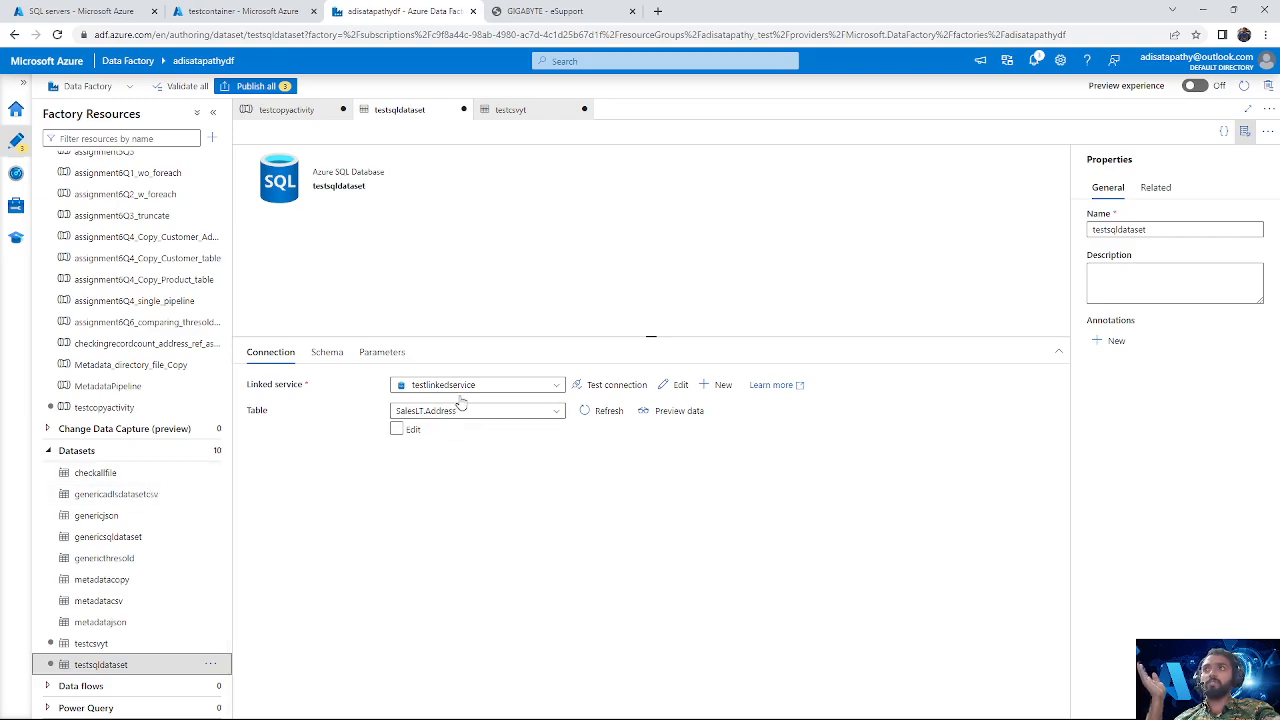
click(489, 413)
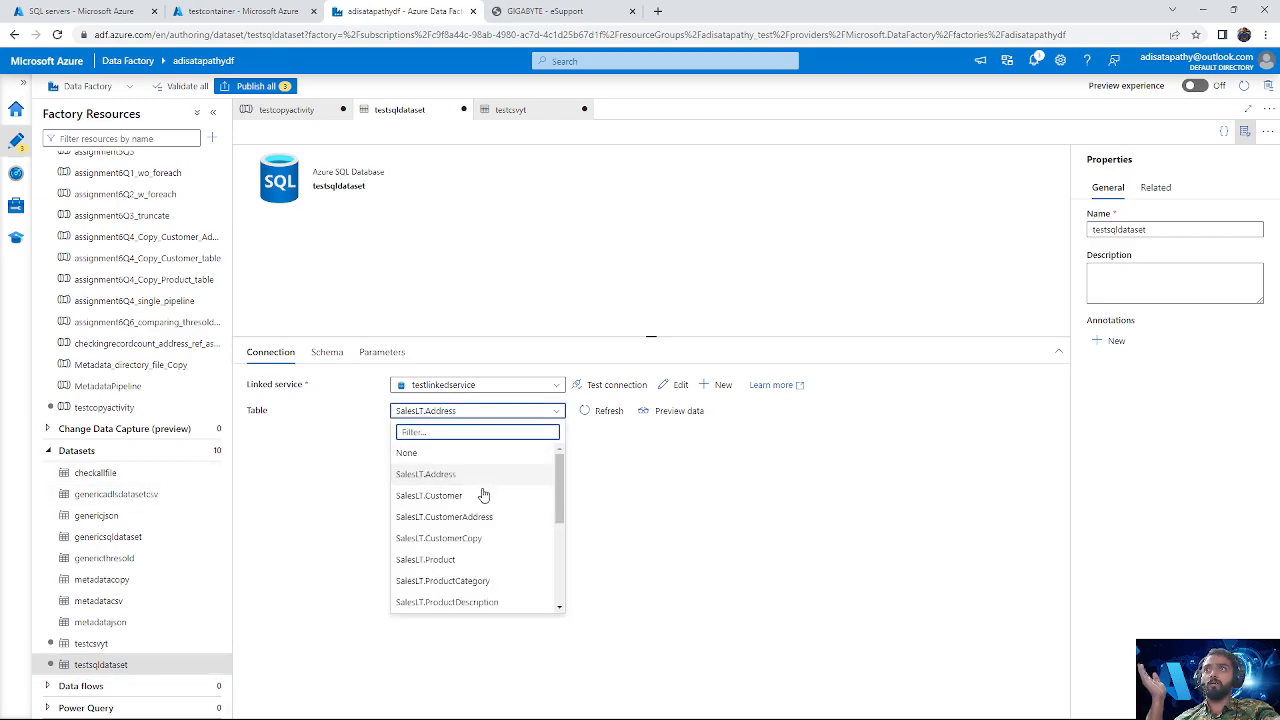
click(626, 492)
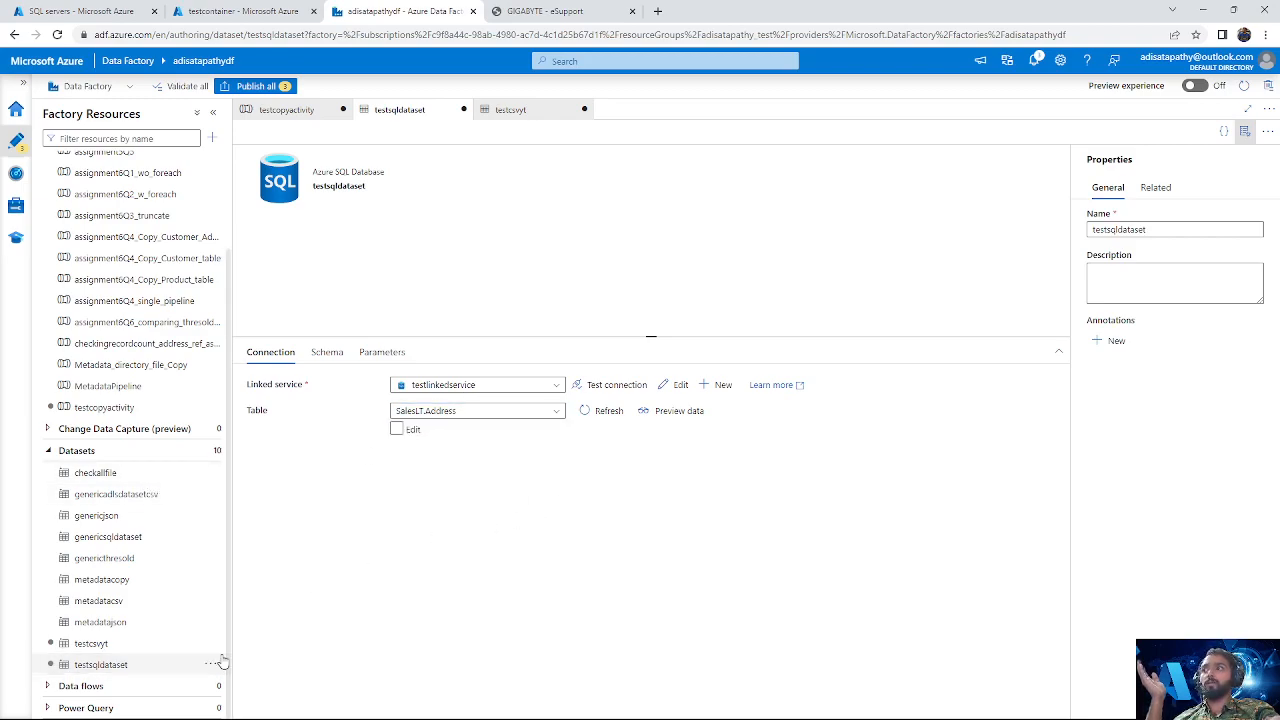
click(162, 648)
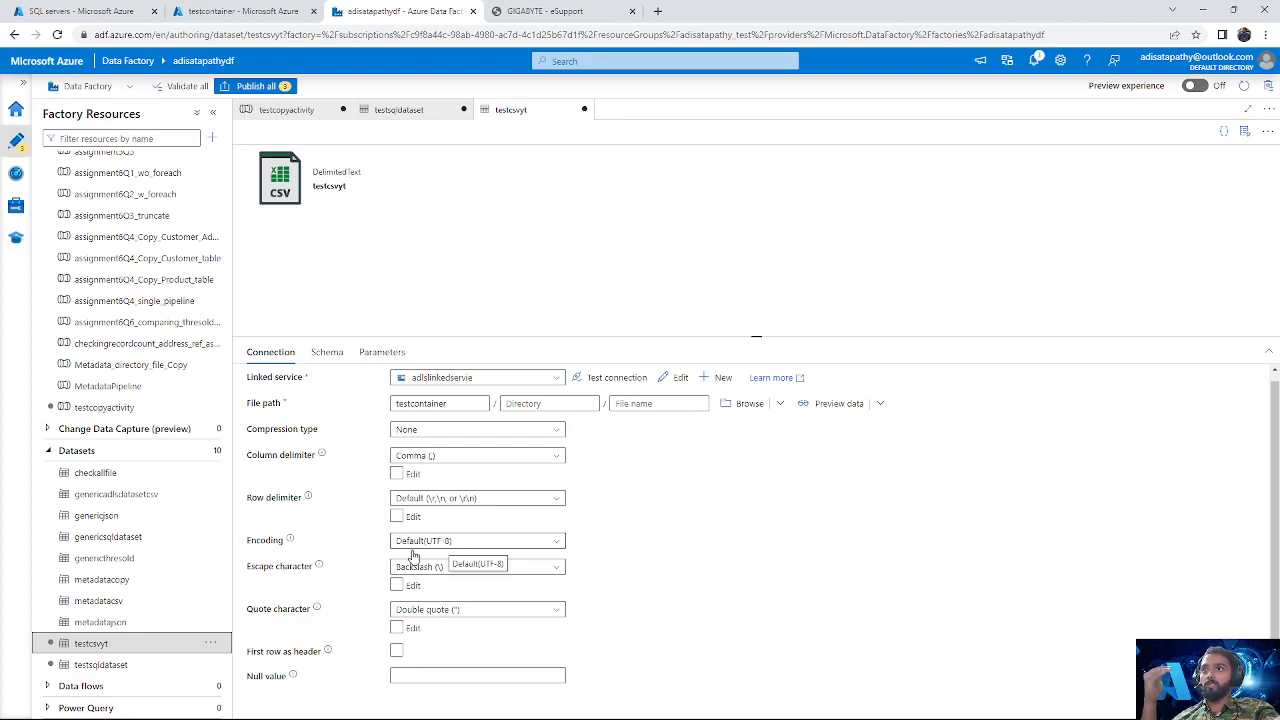
right_click(252, 644)
click(700, 547)
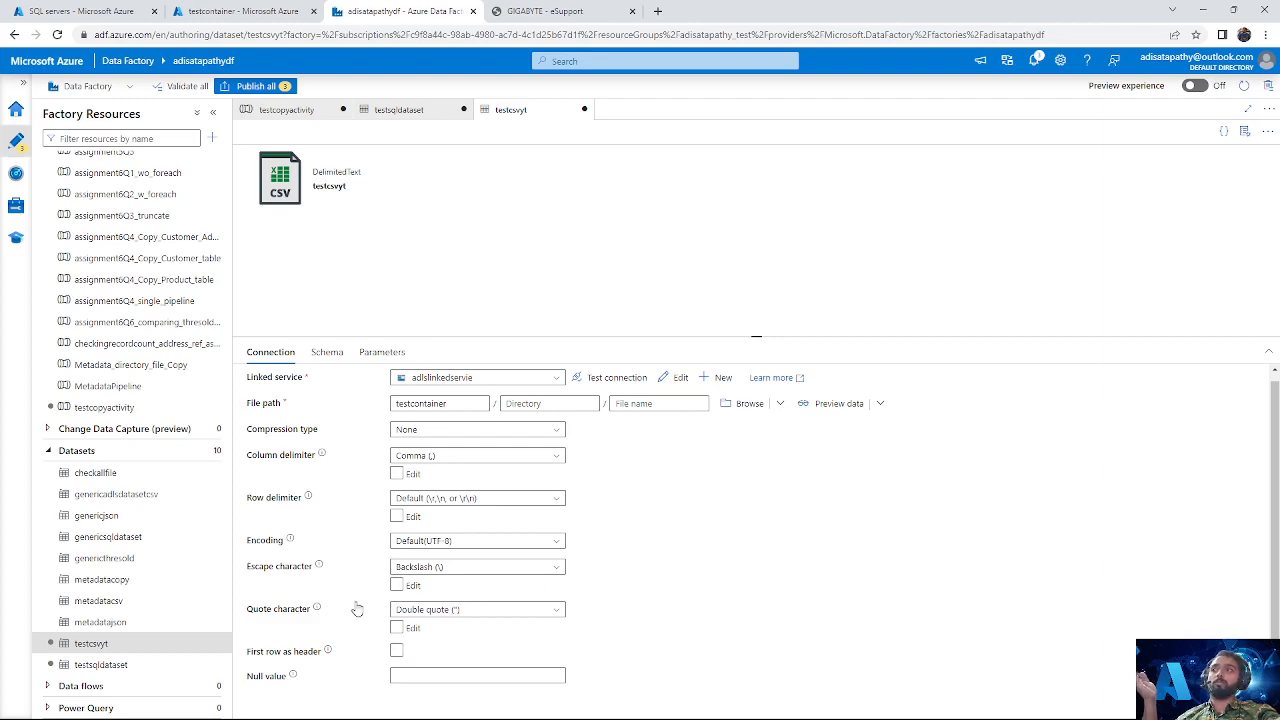
click(98, 664)
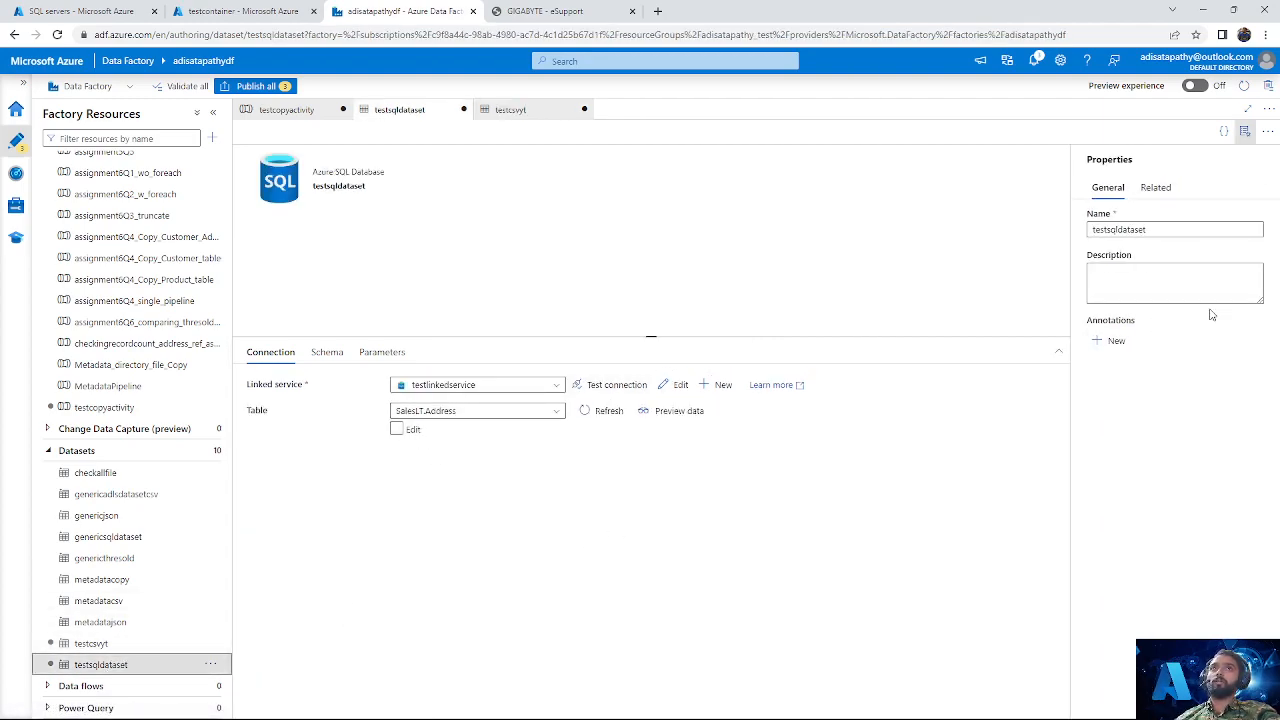
Step: Hide the properties of testsqldataset and add two String parameters named schemaname and tablename
click(1245, 131)
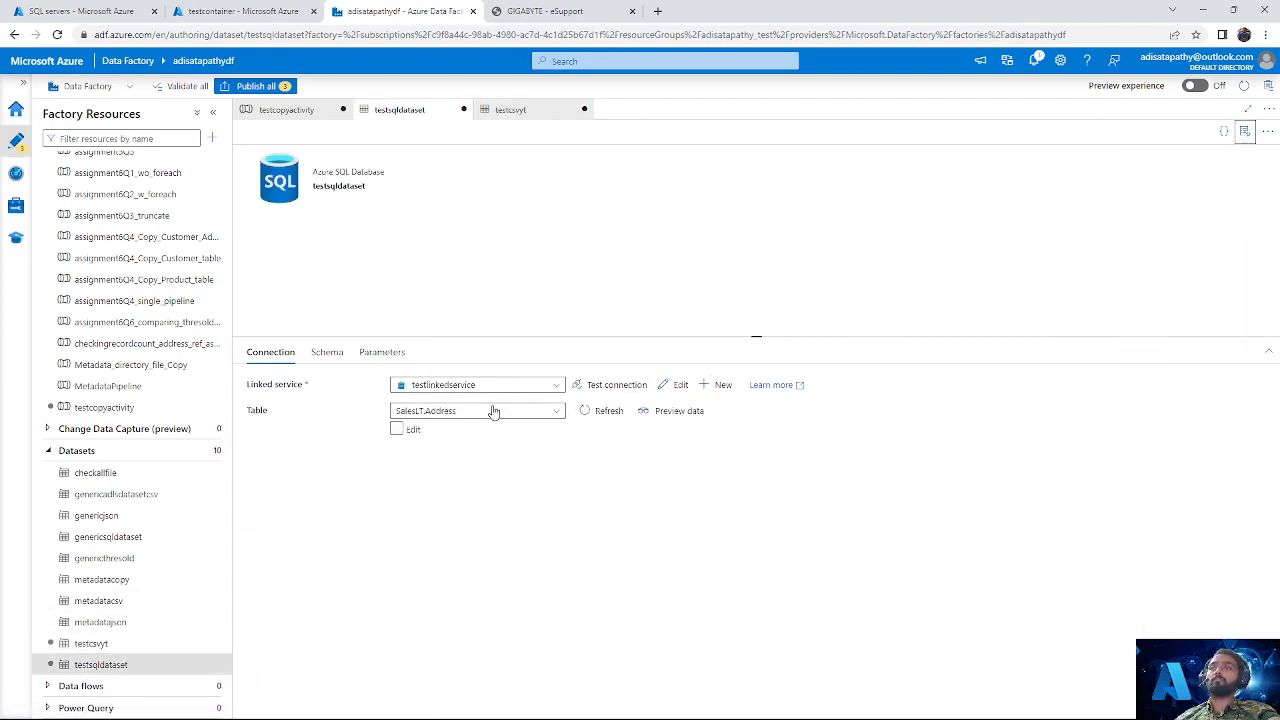
click(326, 354)
click(388, 352)
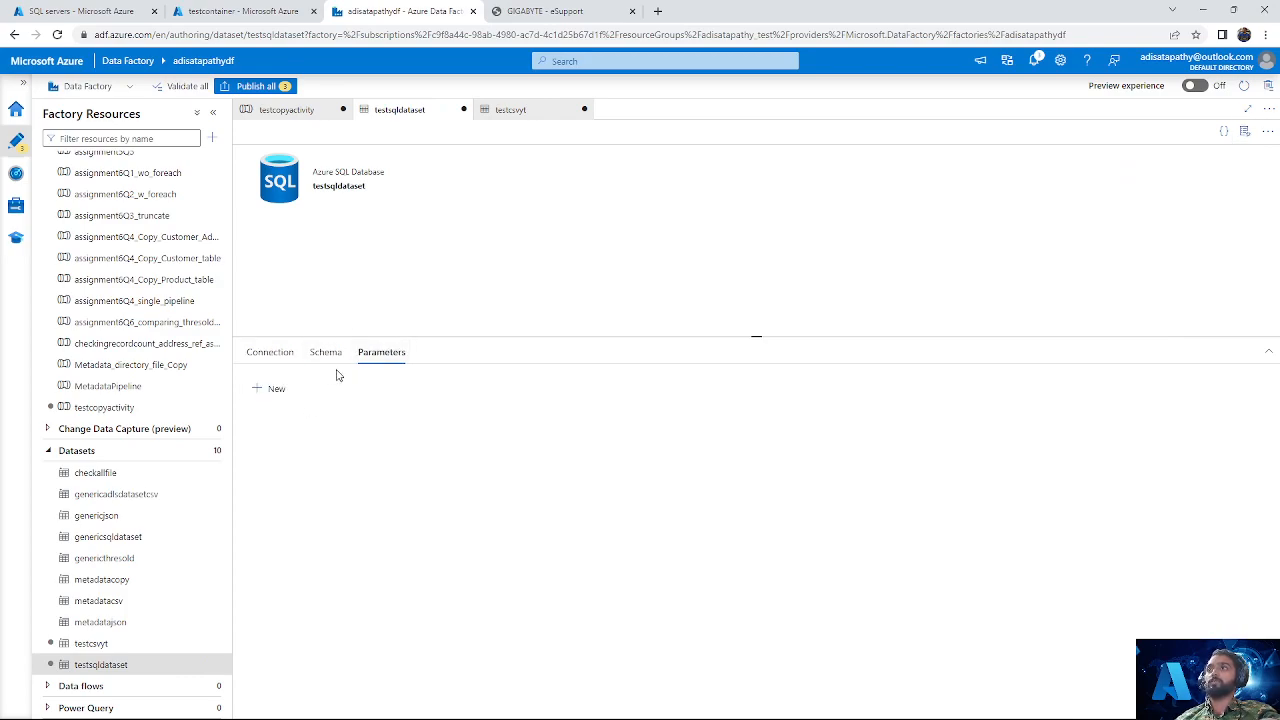
click(271, 389)
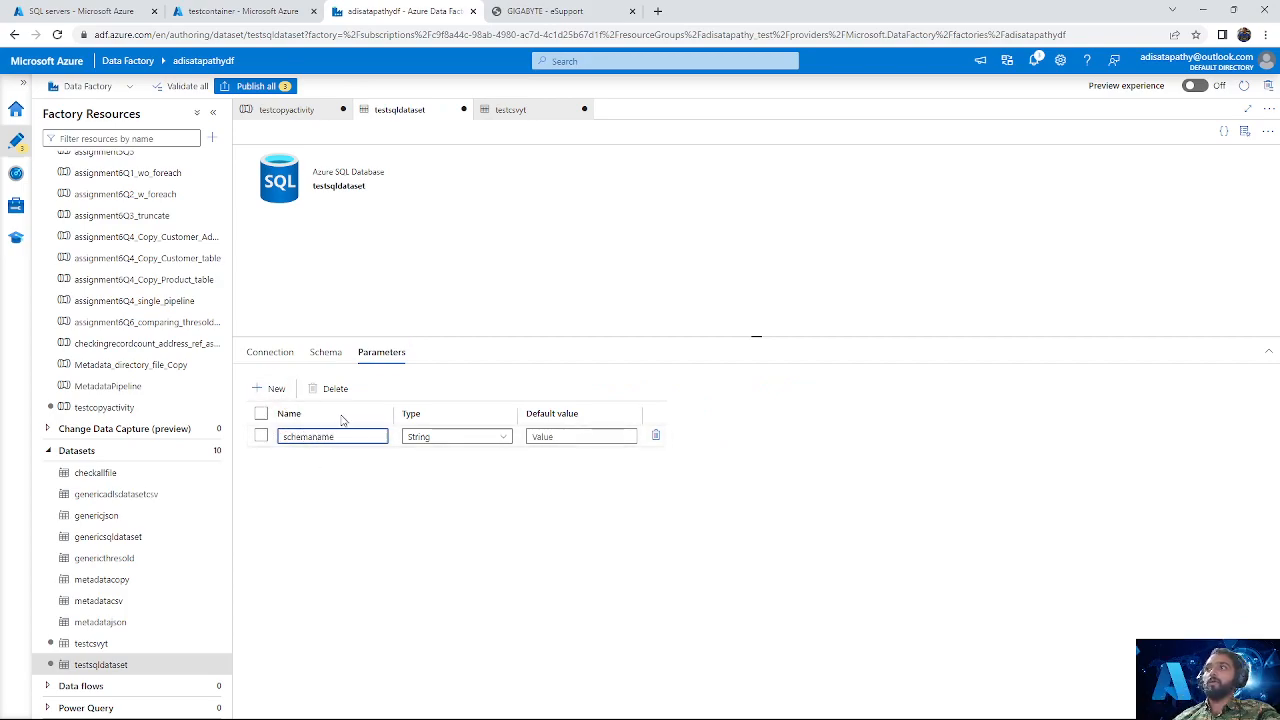
click(270, 389)
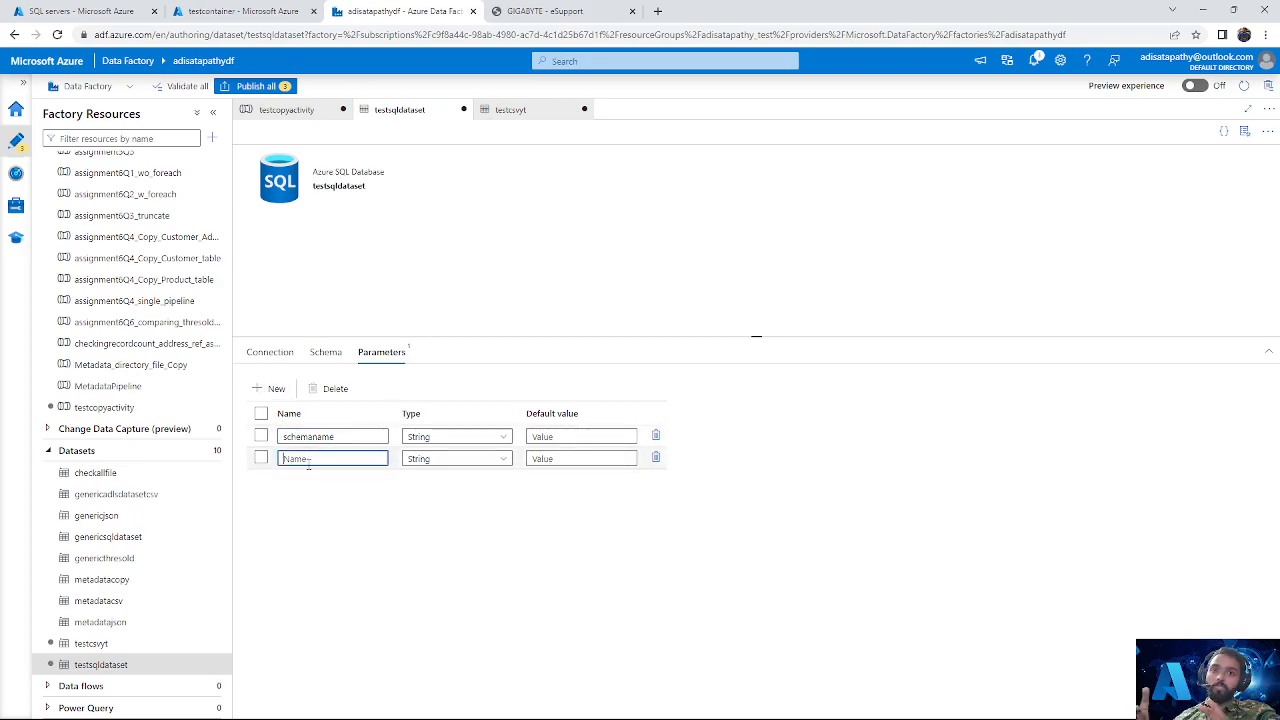
text(tablename)
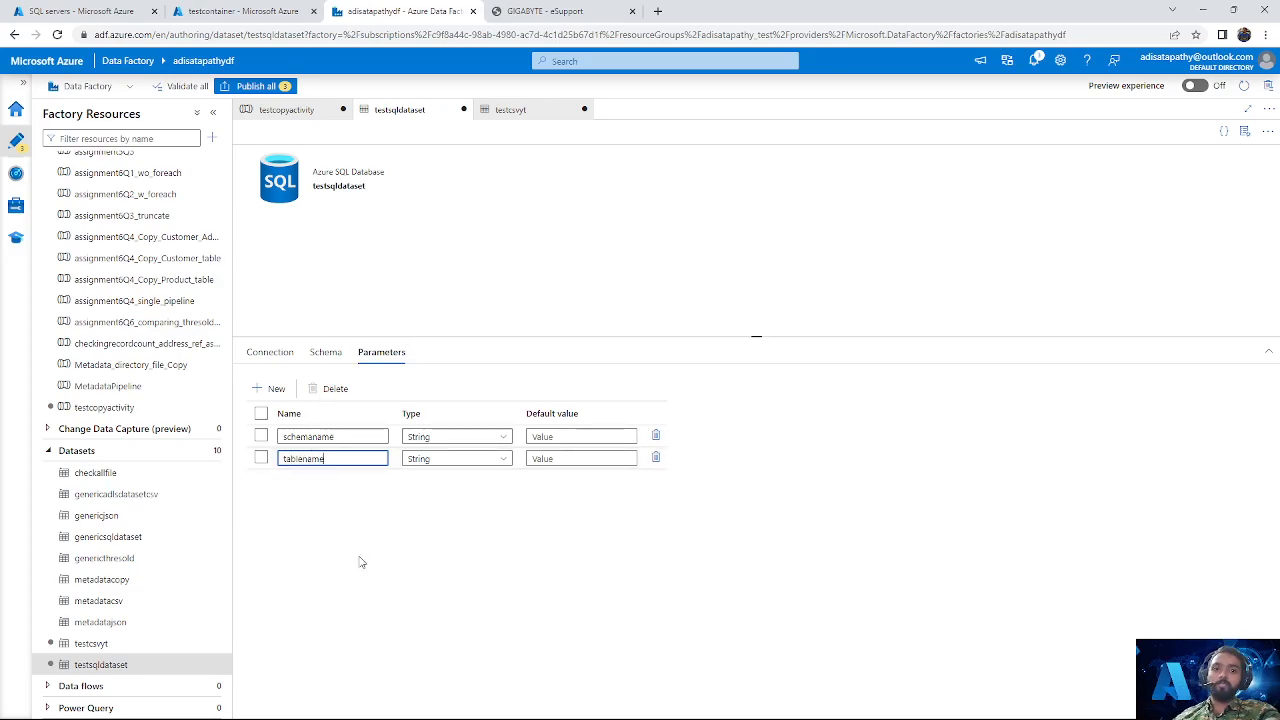
Step: Enable manual table entry in the testsqldataset connection and clear the schema name
click(270, 352)
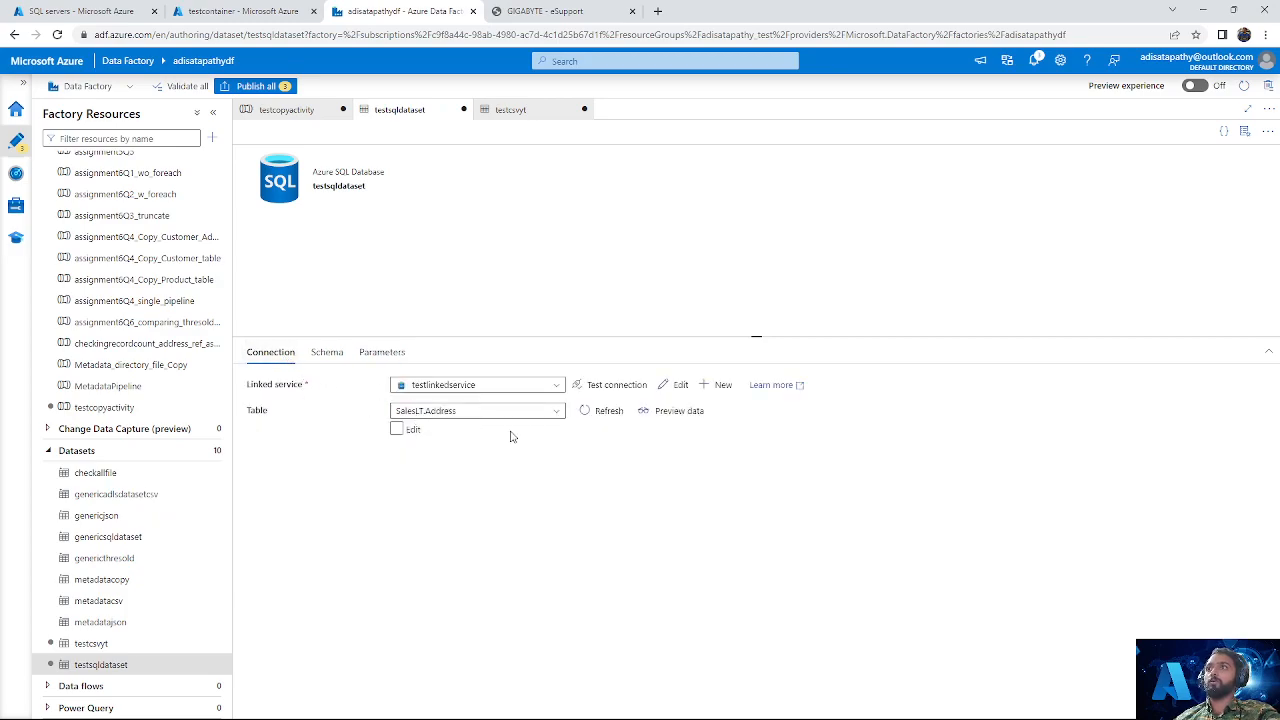
click(397, 429)
click(449, 411)
key(ctrl+a)
key(BackSpace)
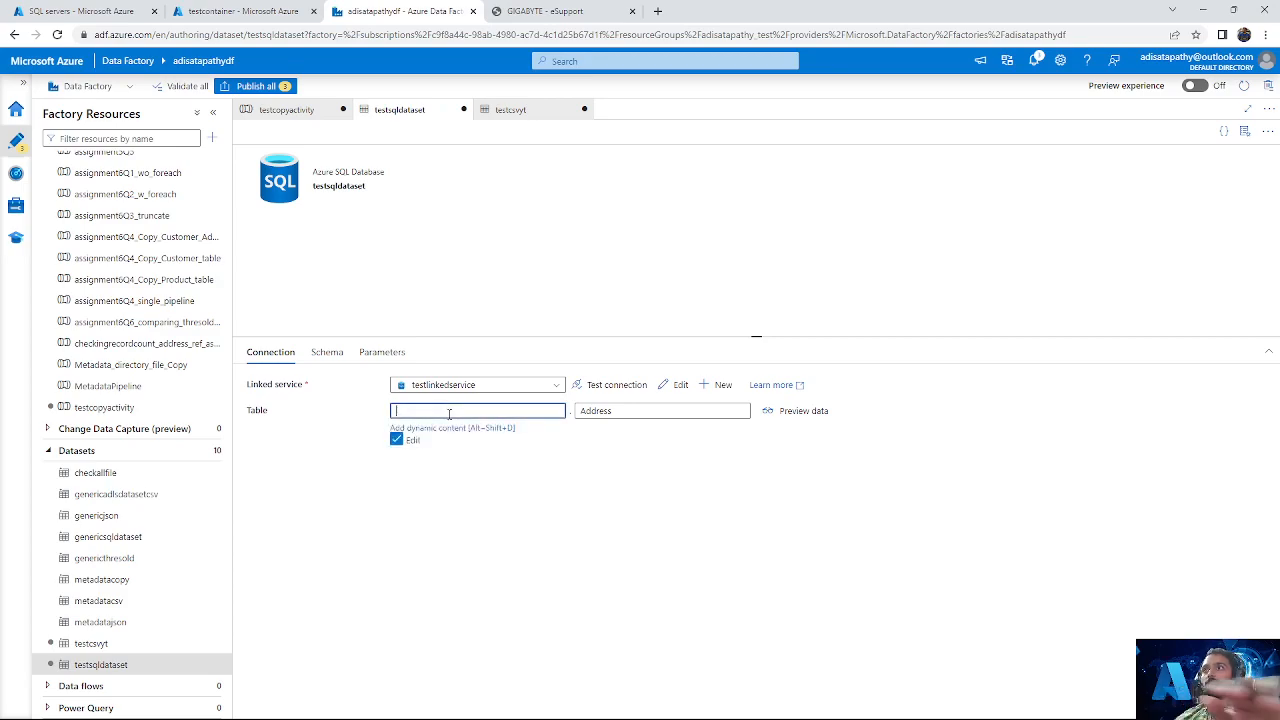
click(605, 412)
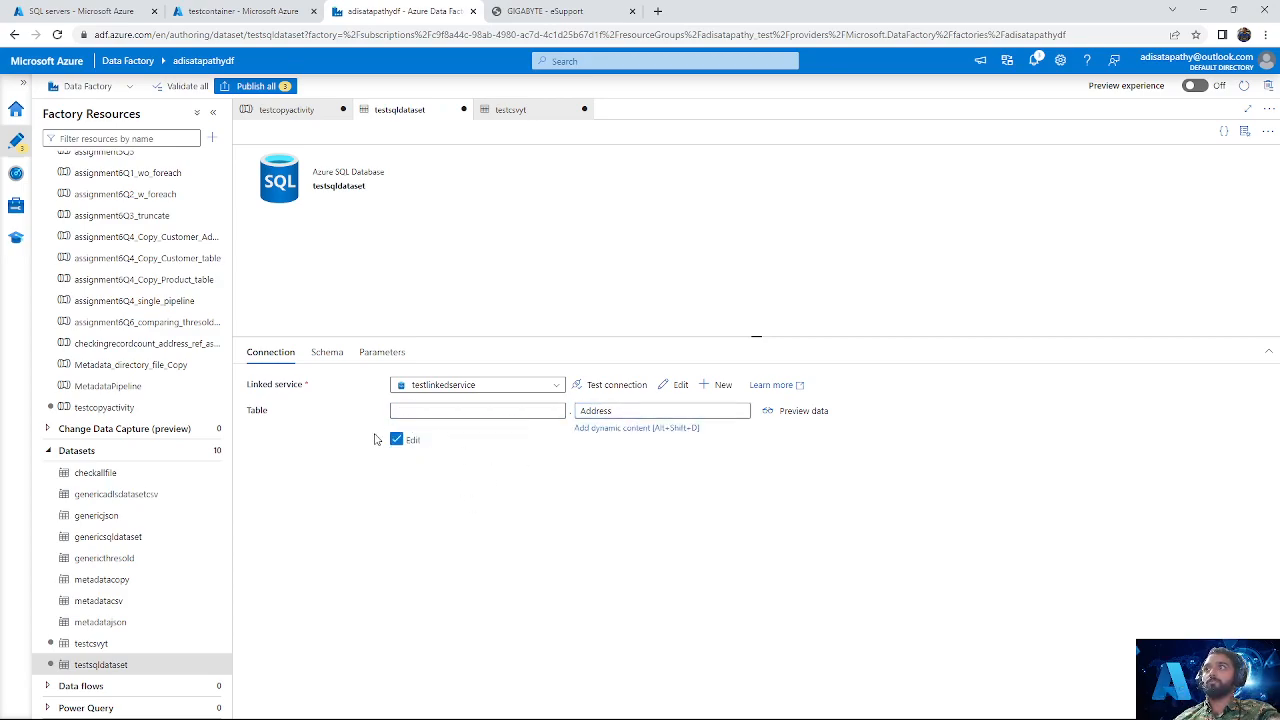
click(478, 410)
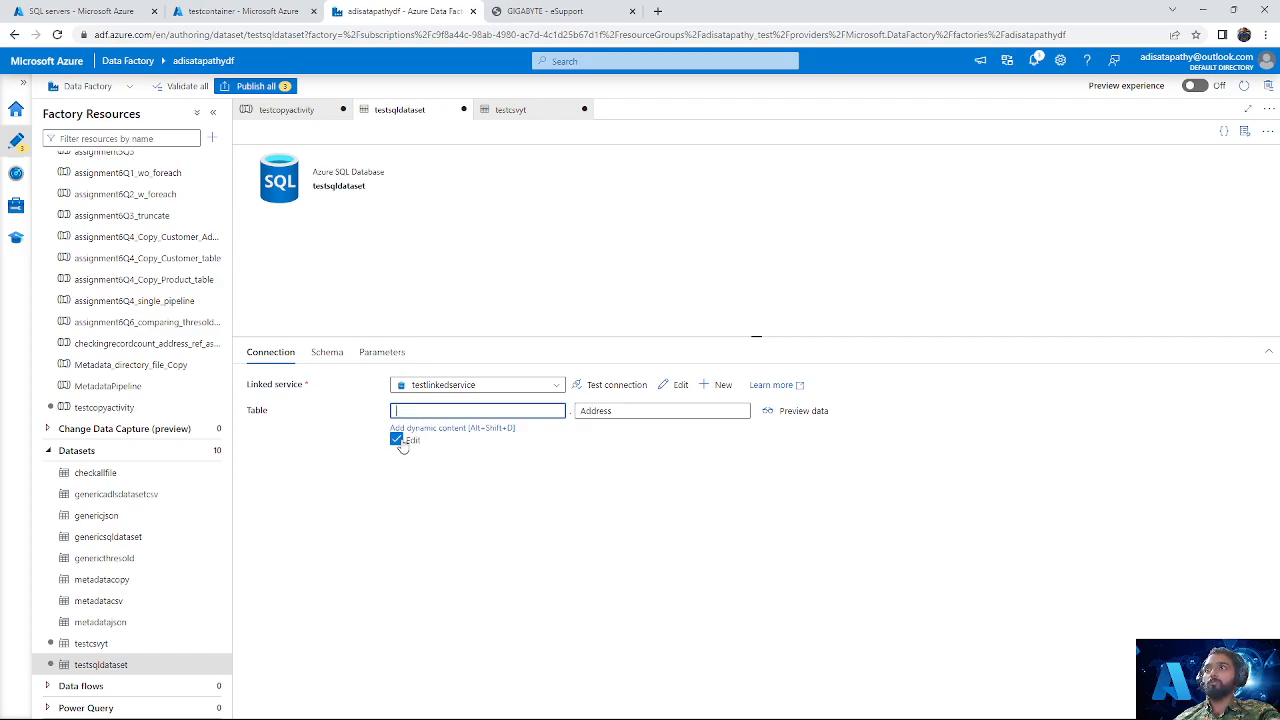
Step: Turn manual table entry off for testsqldataset and check its table selection
click(400, 441)
click(435, 413)
click(430, 413)
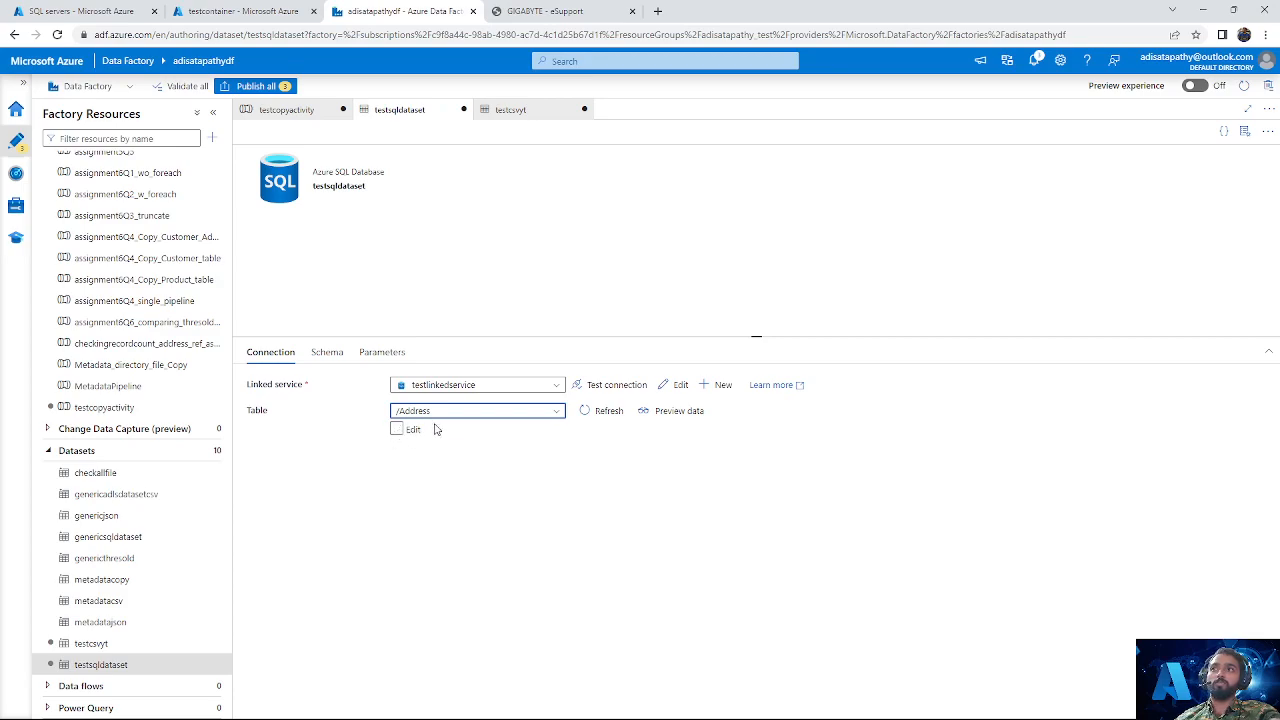
click(410, 430)
click(402, 432)
click(436, 409)
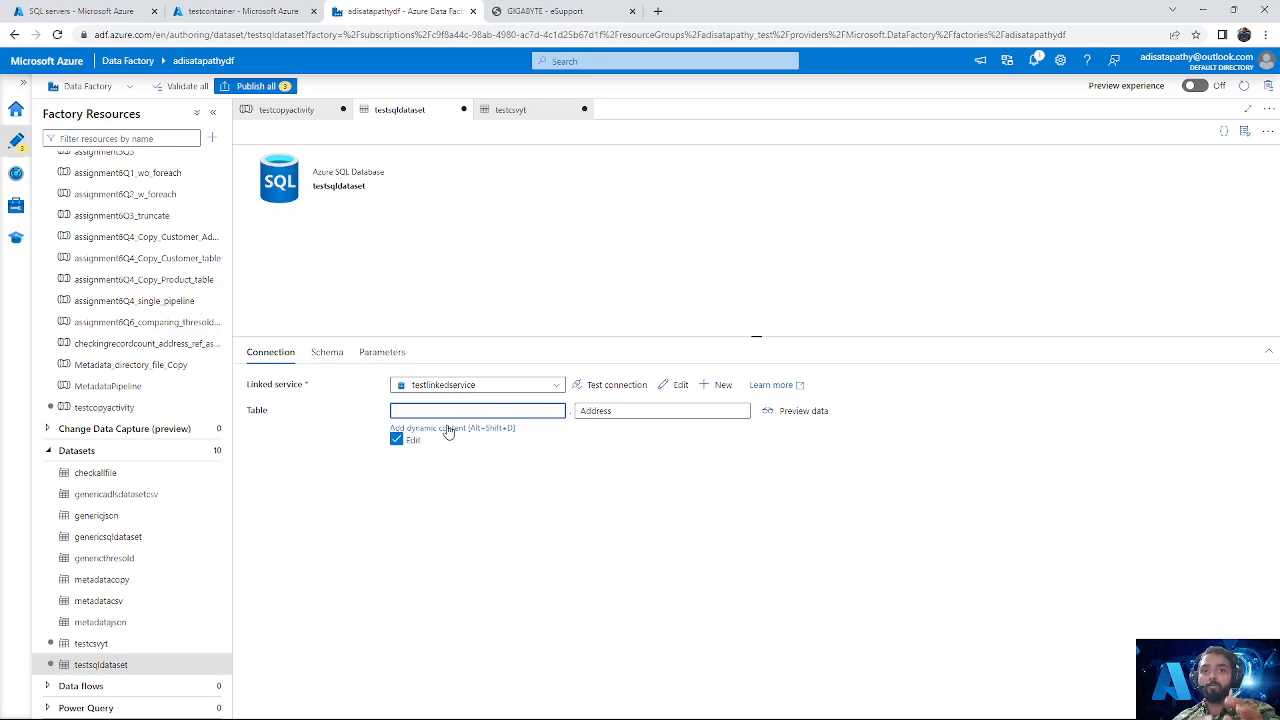
click(448, 428)
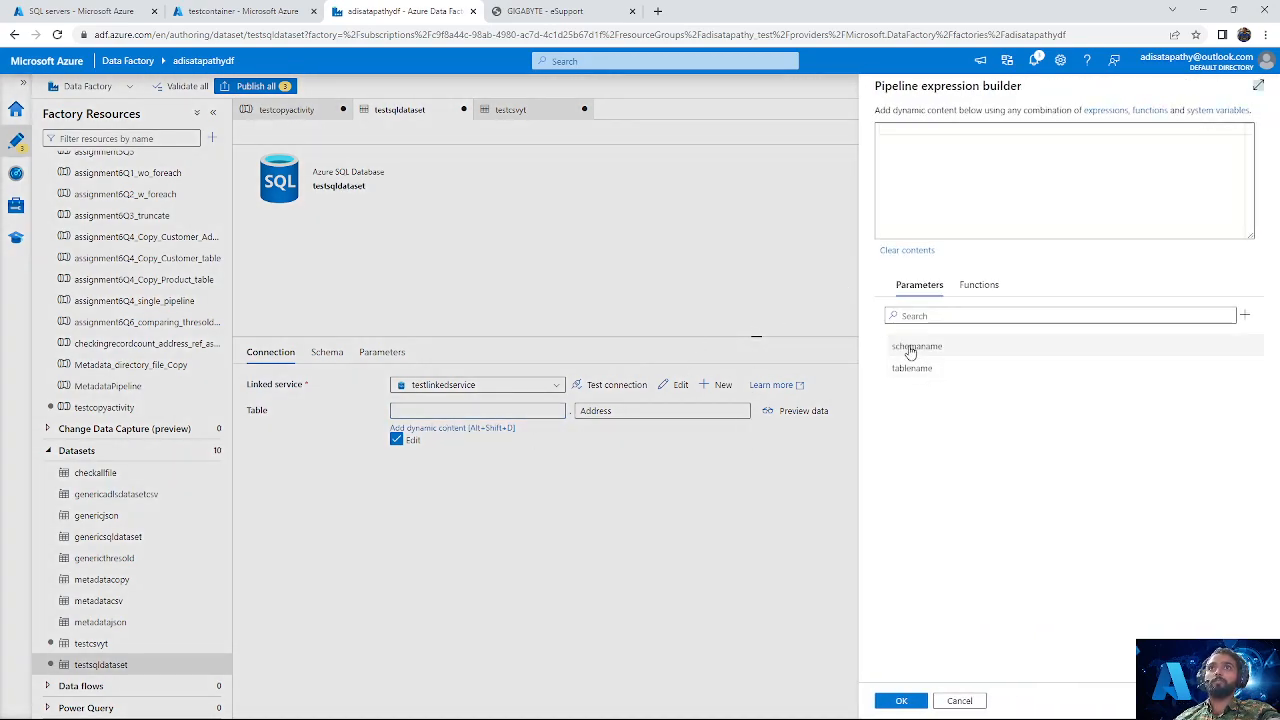
click(920, 350)
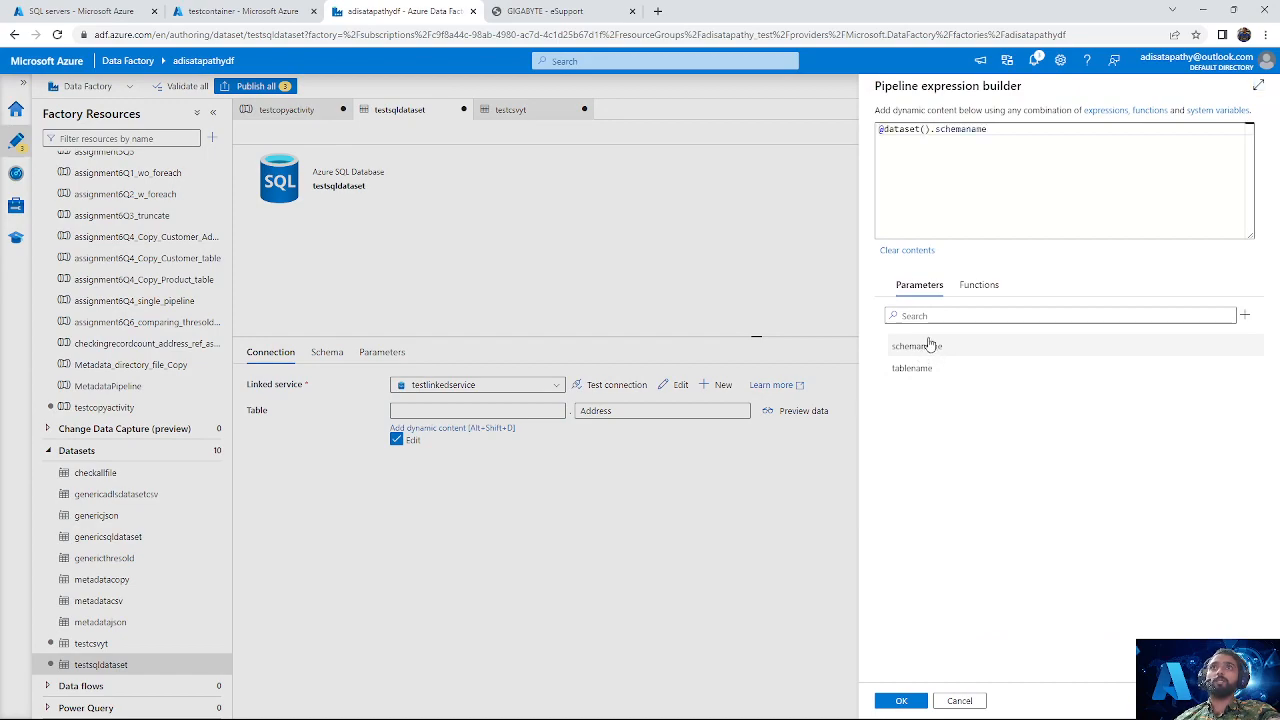
click(901, 700)
click(643, 410)
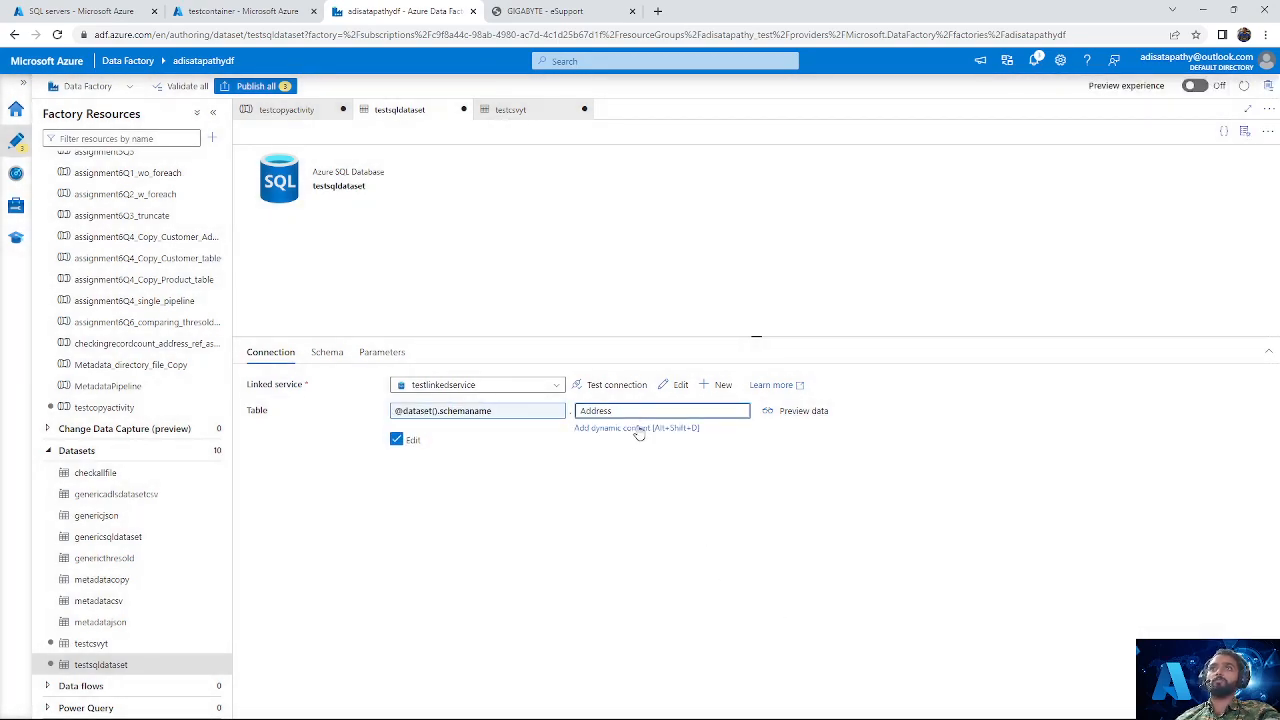
click(624, 430)
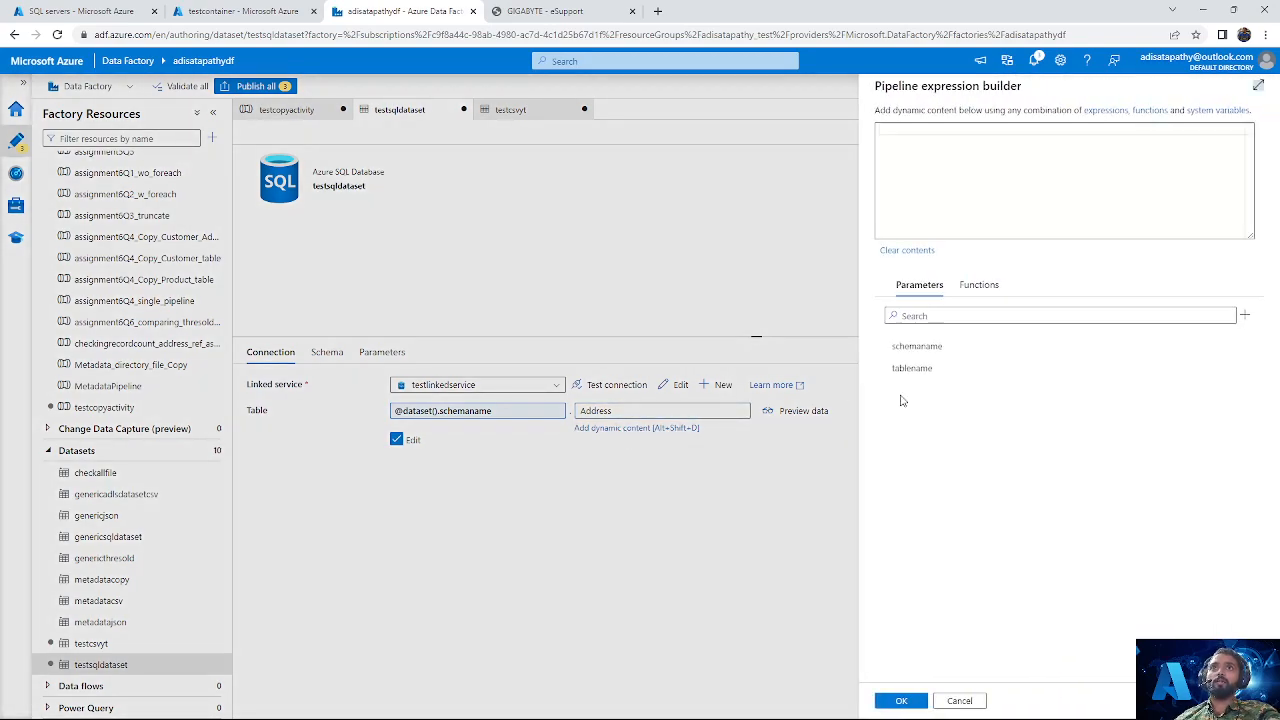
click(944, 372)
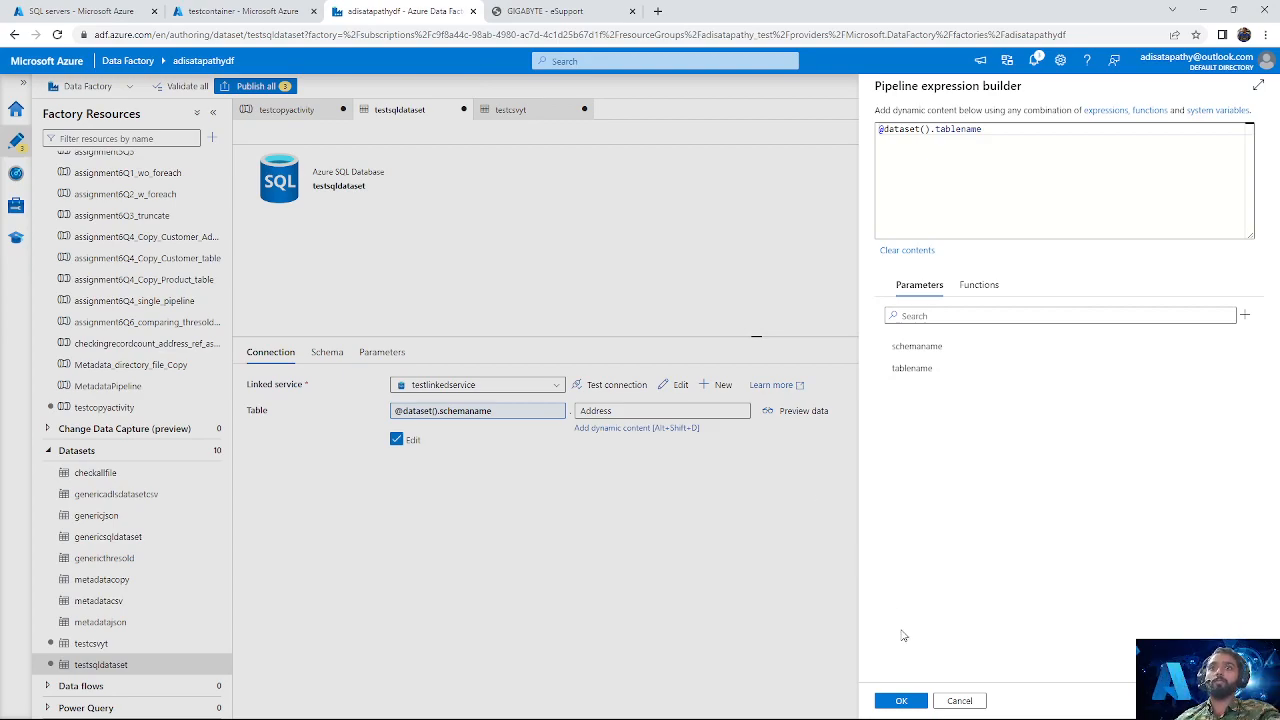
click(901, 700)
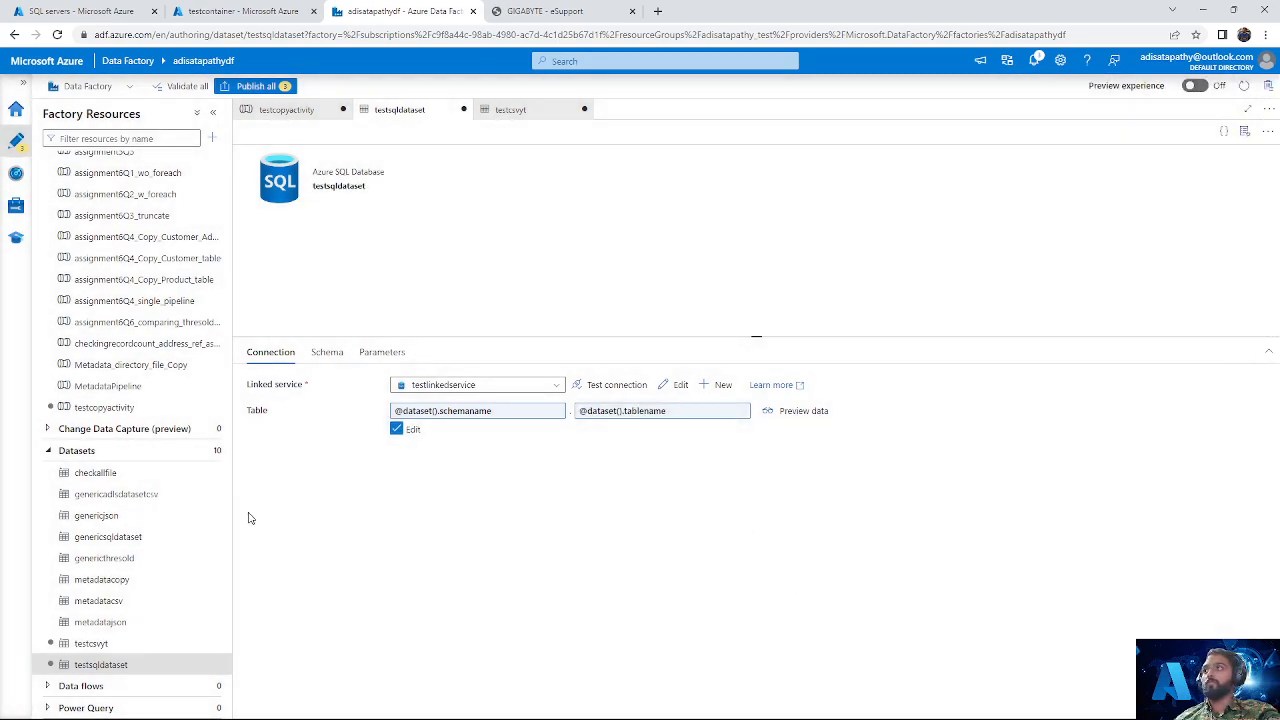
Step: Add a String parameter named directoryname to the testcsvyt dataset
click(120, 646)
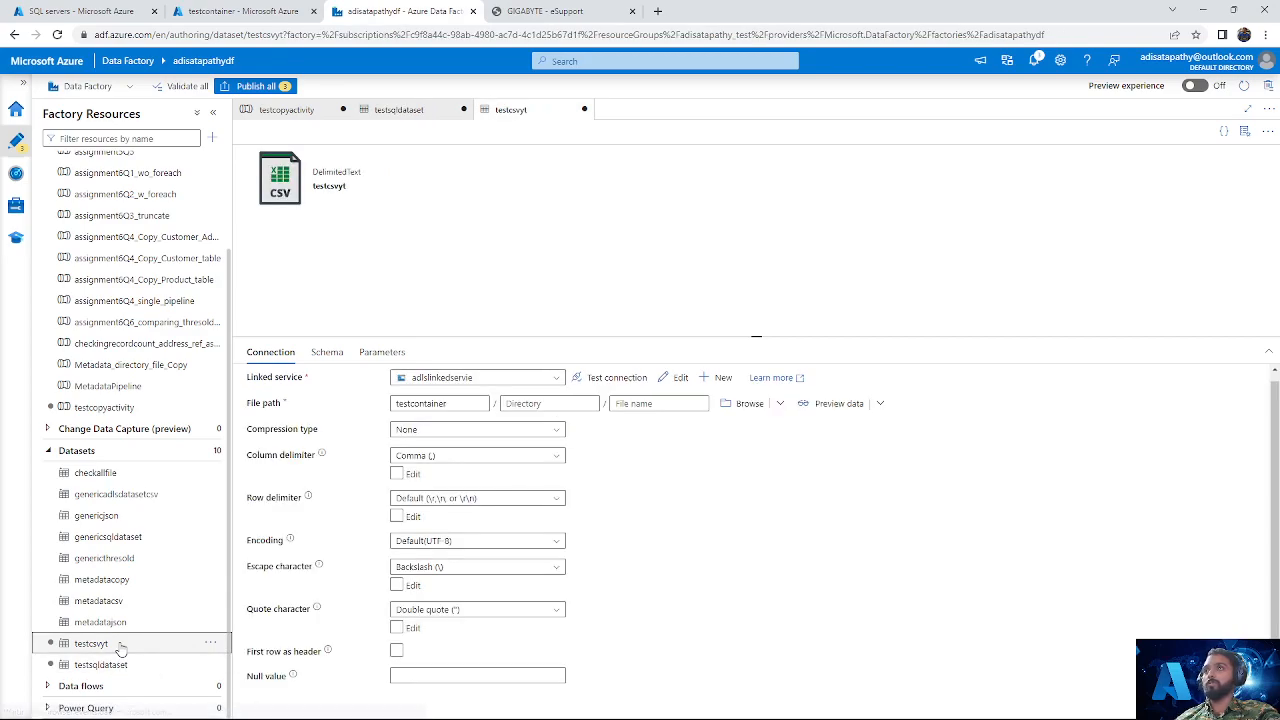
click(378, 352)
click(272, 389)
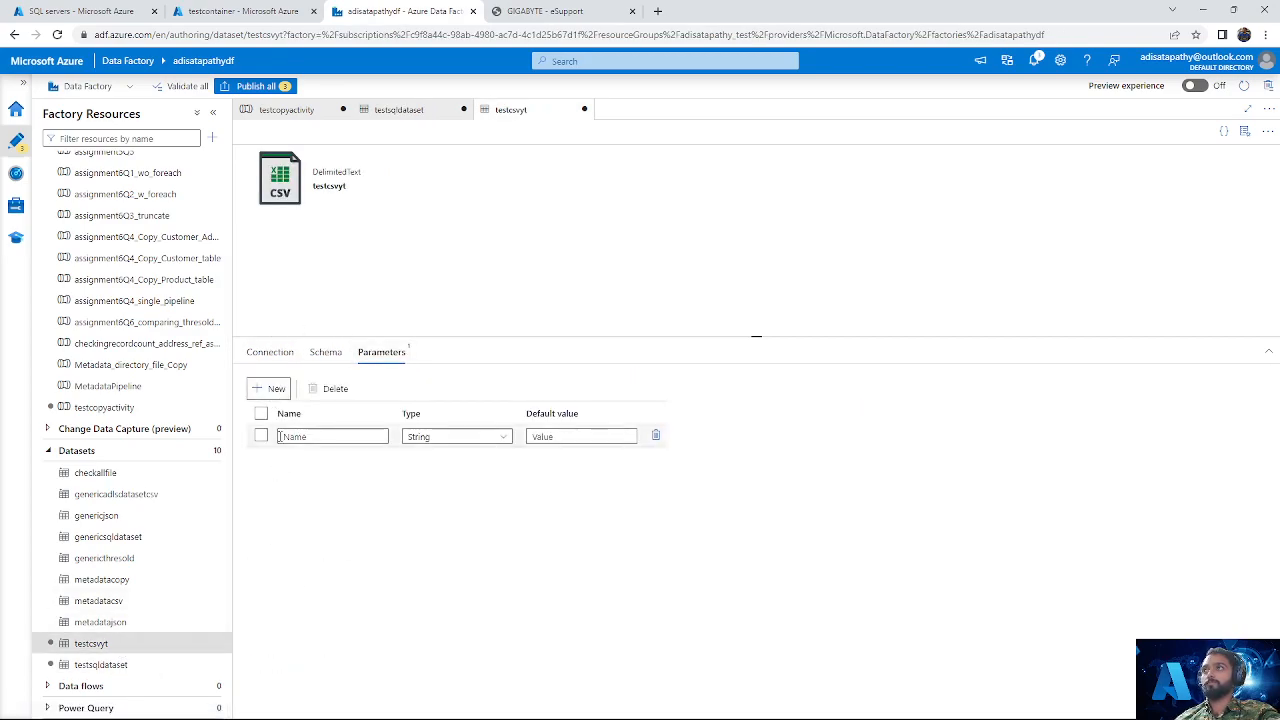
click(300, 437)
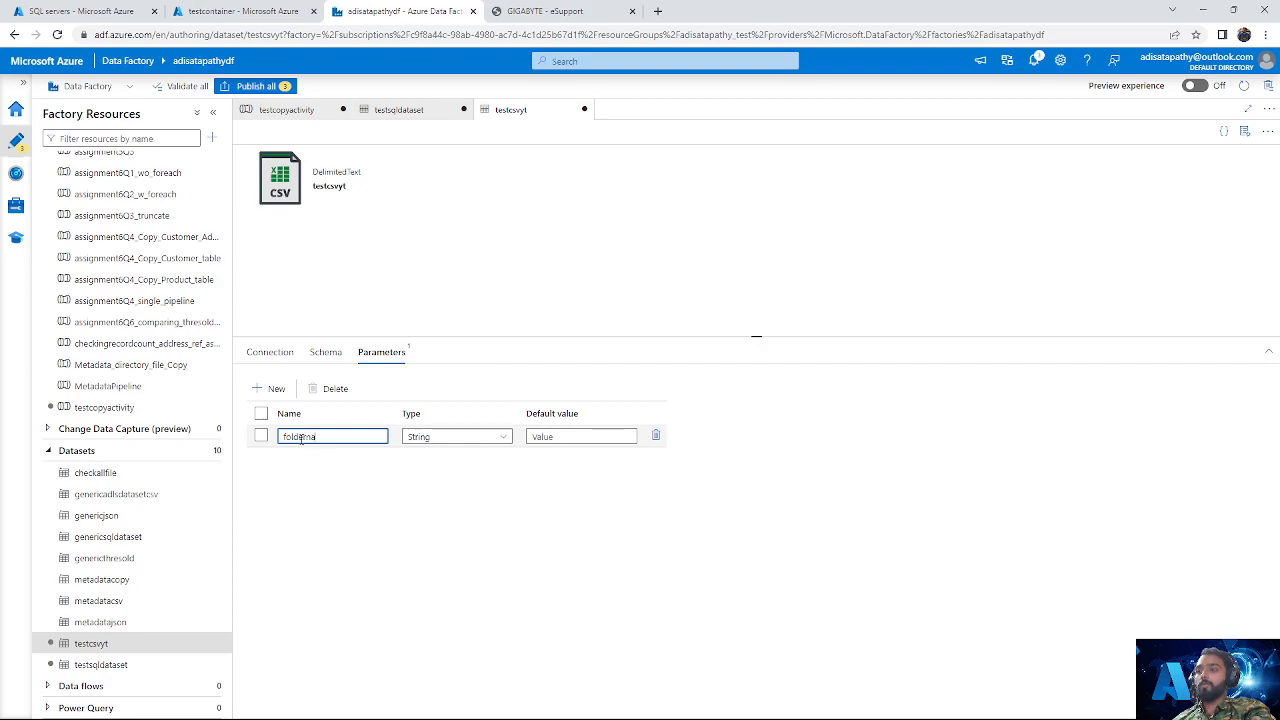
text(foldername)
key(BackSpace)
key(BackSpace)
key(BackSpace)
key(BackSpace)
key(BackSpace)
key(BackSpace)
key(BackSpace)
key(BackSpace)
key(BackSpace)
key(BackSpace)
text(dire4ctory)
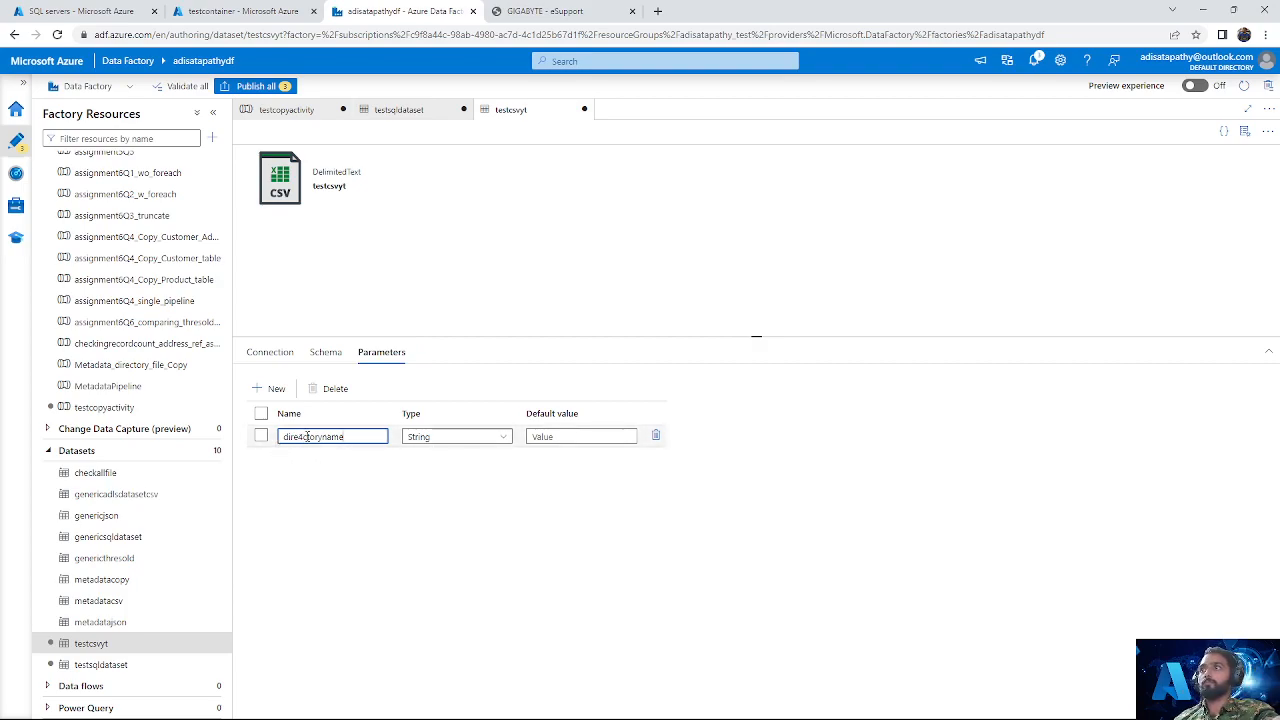
key(BackSpace)
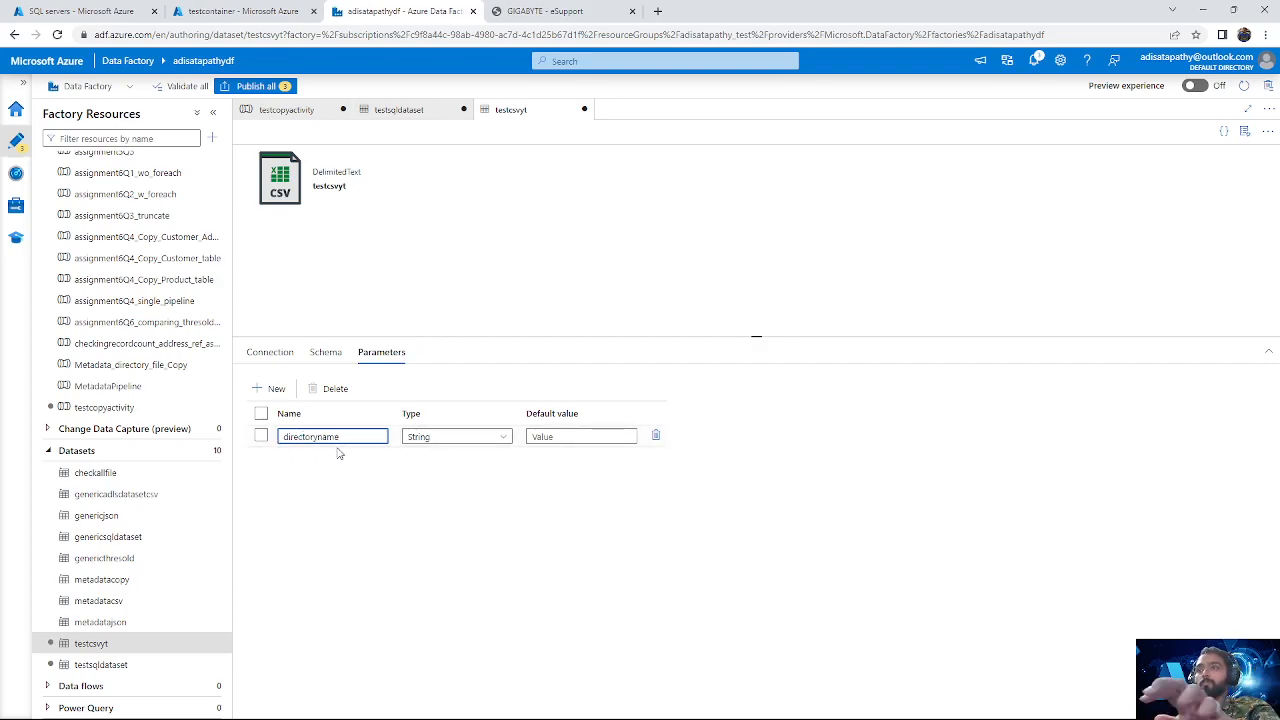
Step: Add a second String parameter named filename to testcsvyt
click(271, 389)
text(file)
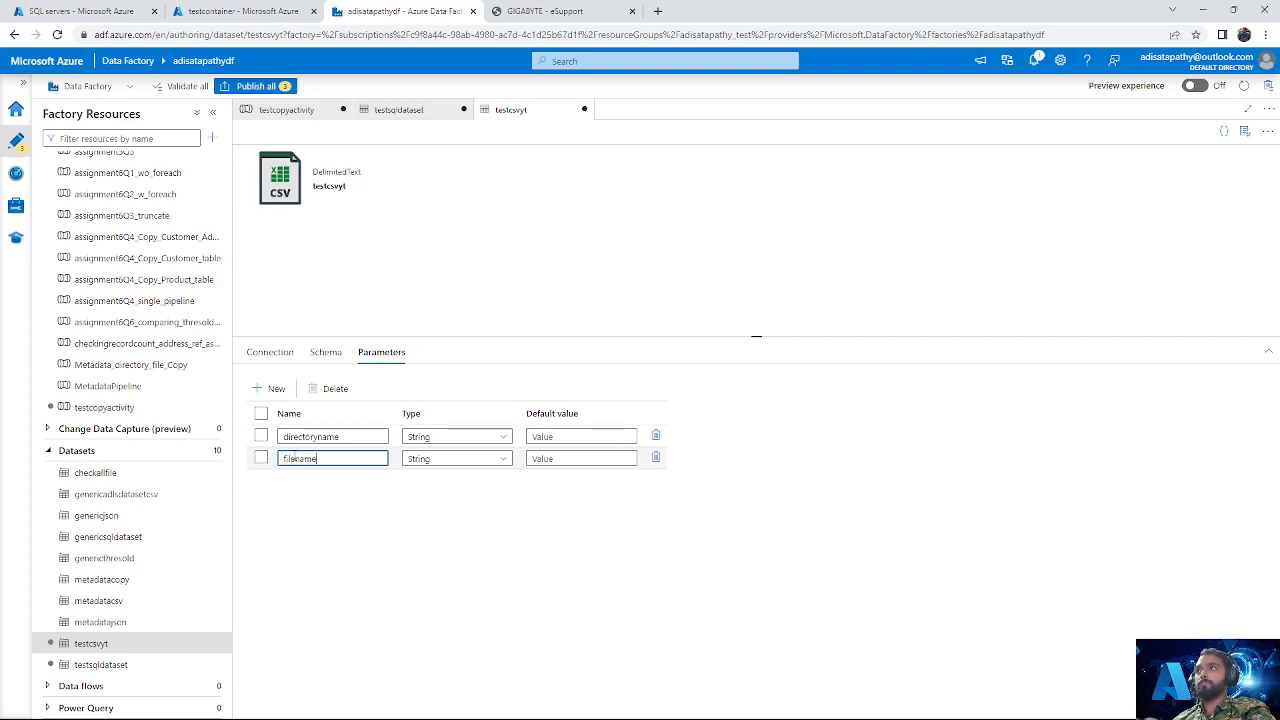
text(name)
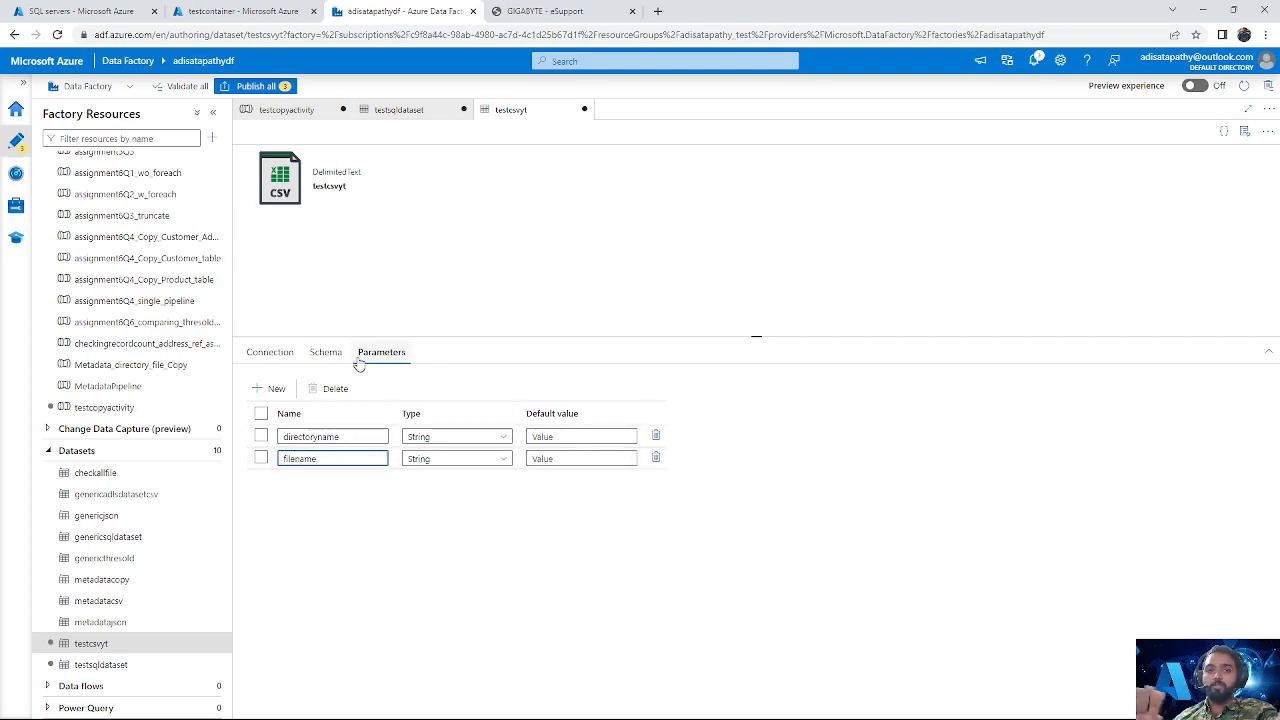
click(268, 352)
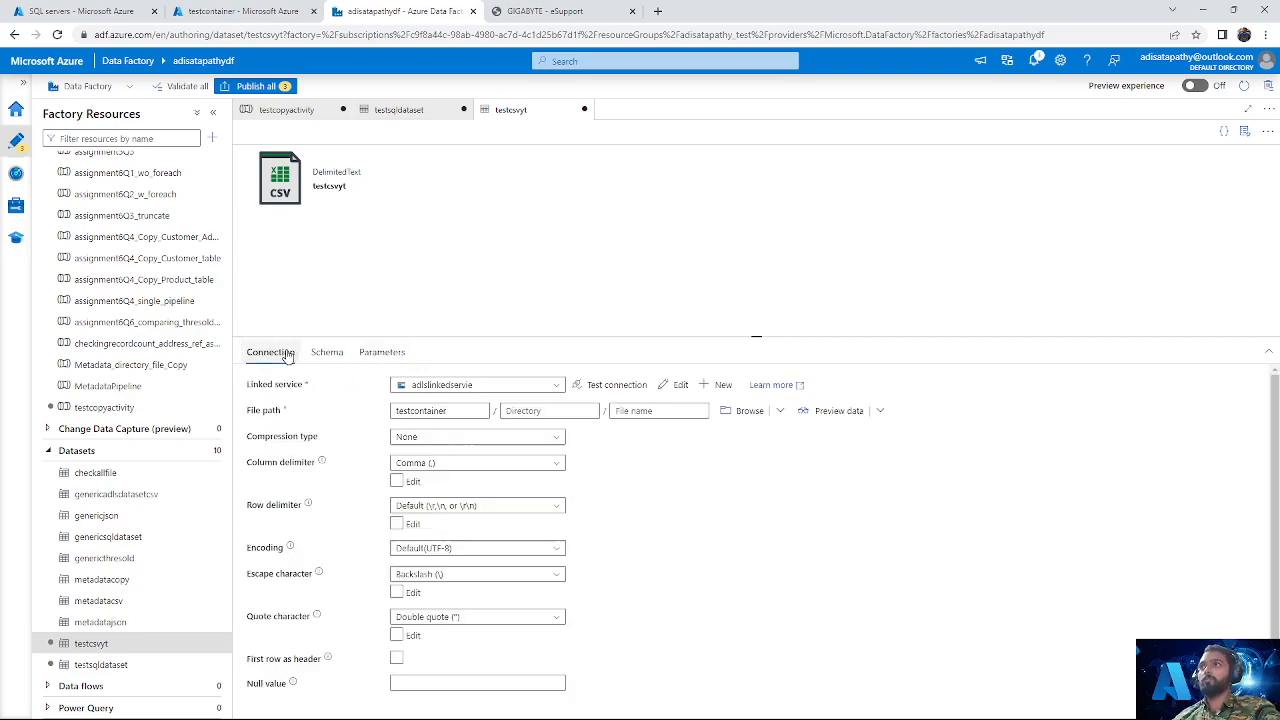
click(523, 411)
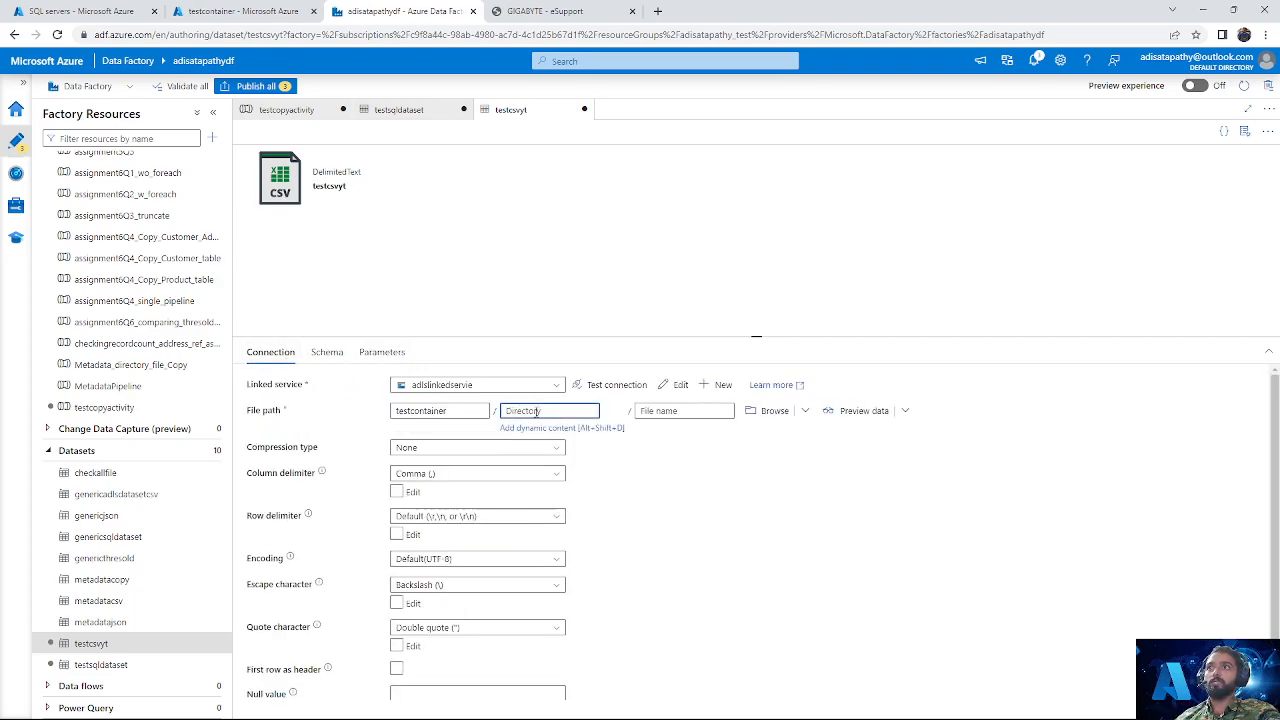
click(551, 428)
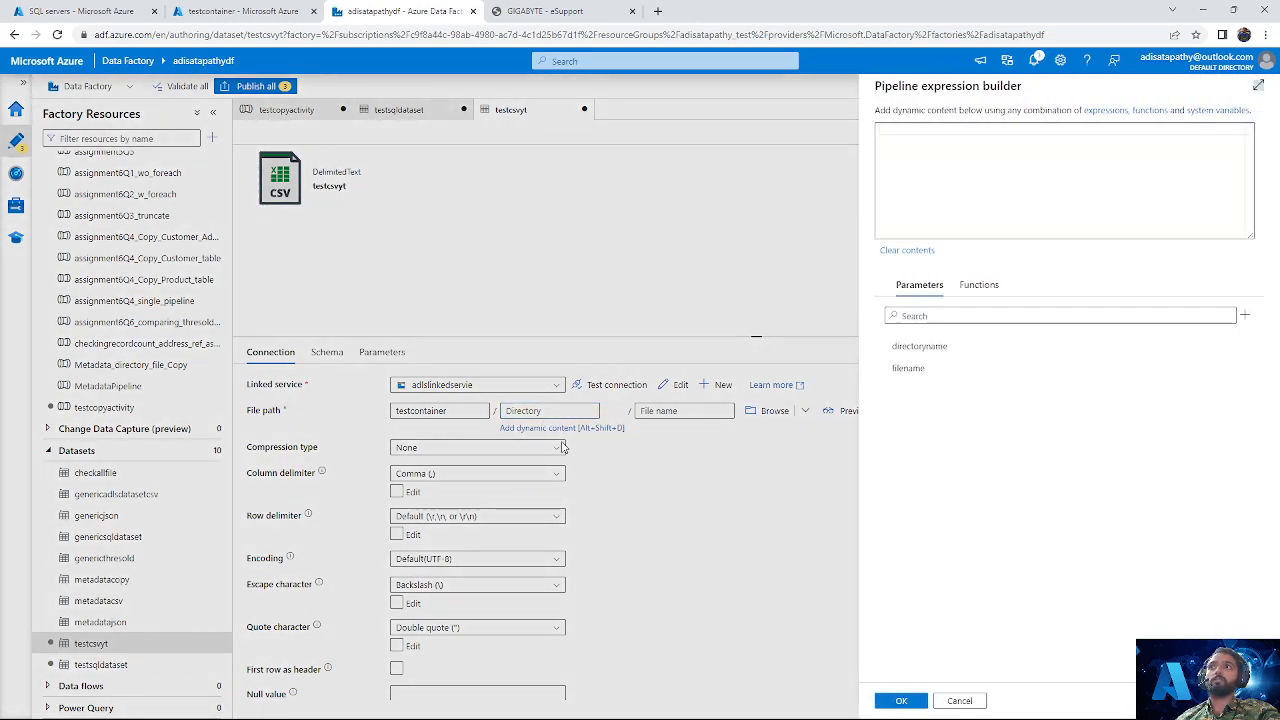
click(949, 355)
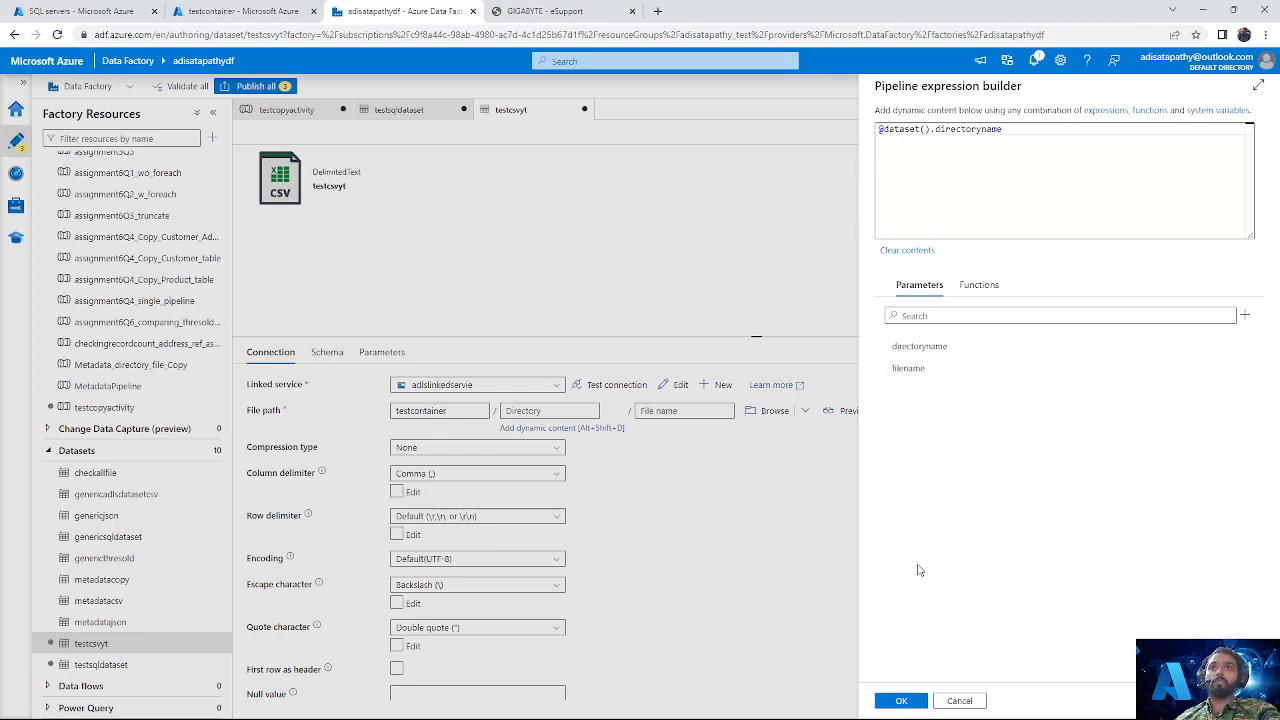
click(904, 701)
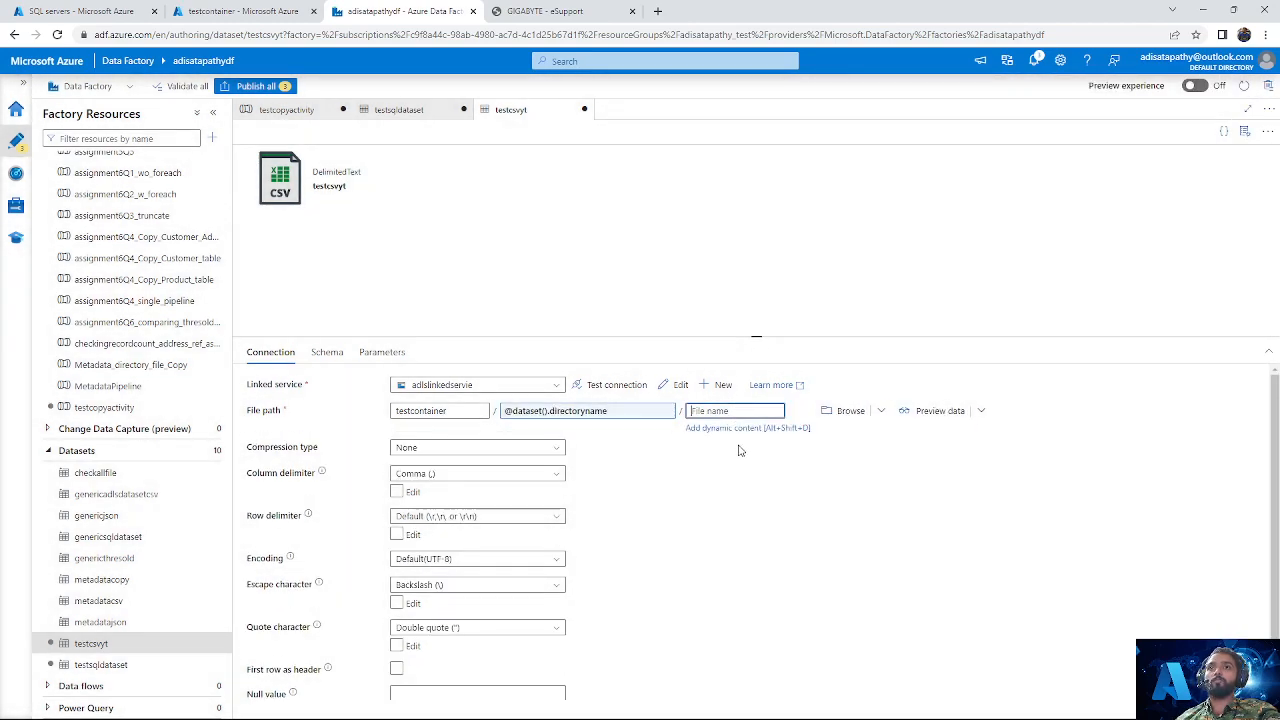
click(745, 428)
click(926, 369)
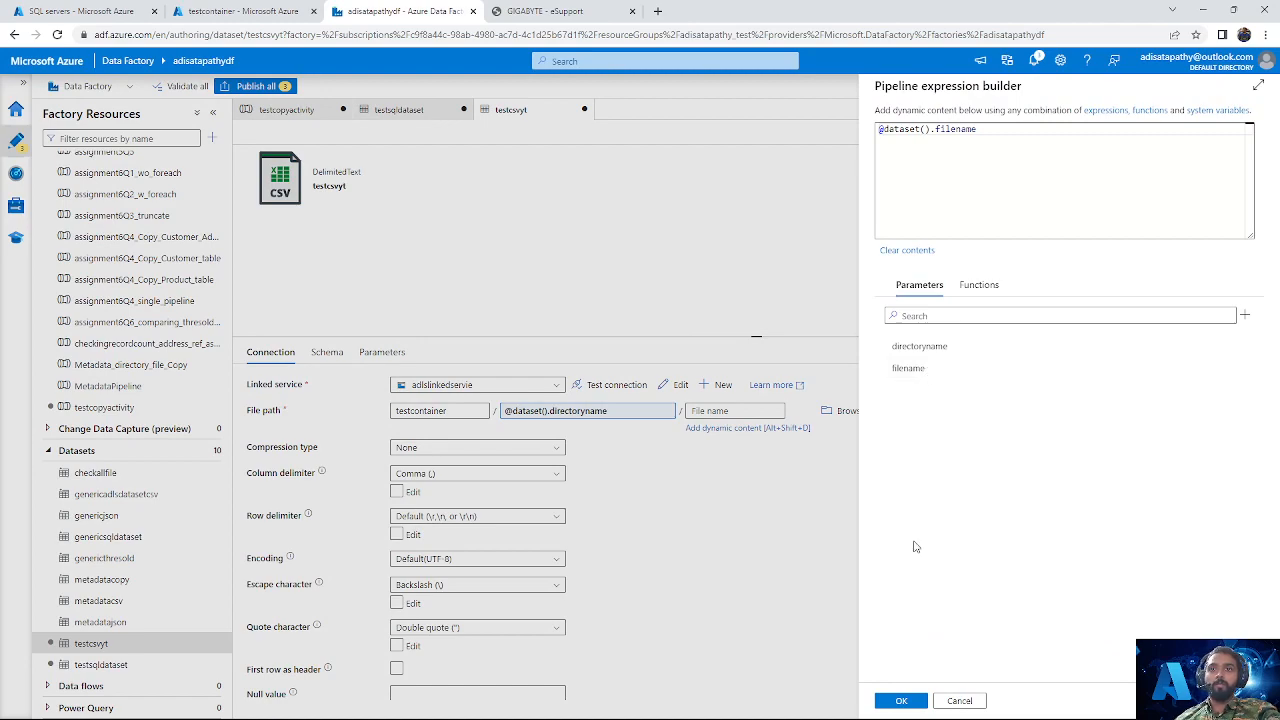
click(901, 701)
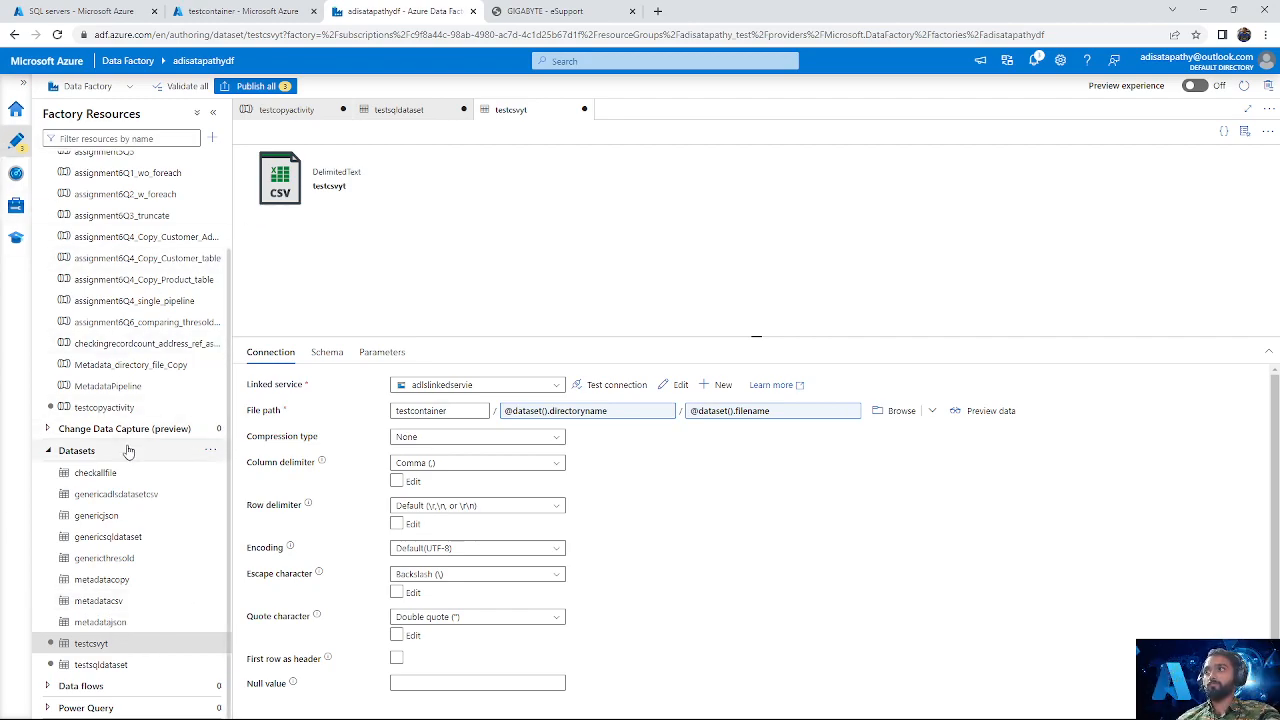
Step: Open the simple copy activity in testcopyactivity and review the dataset properties of its sink and source
click(127, 410)
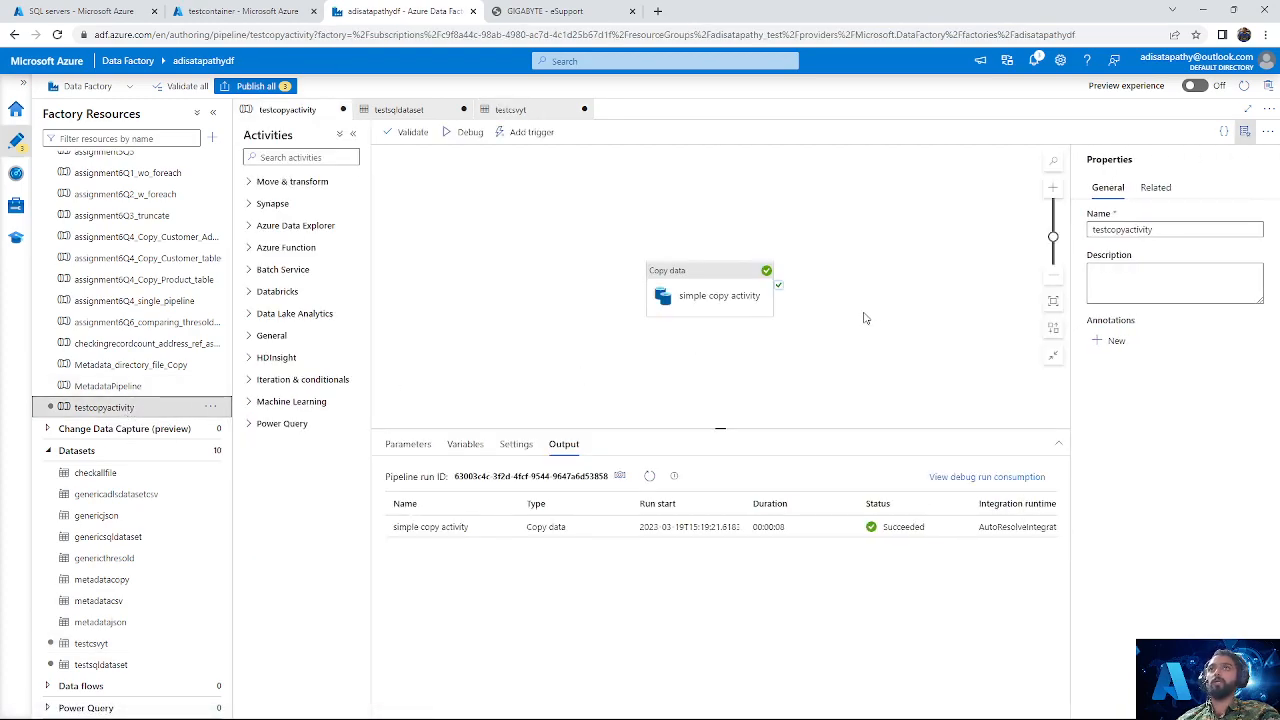
click(690, 291)
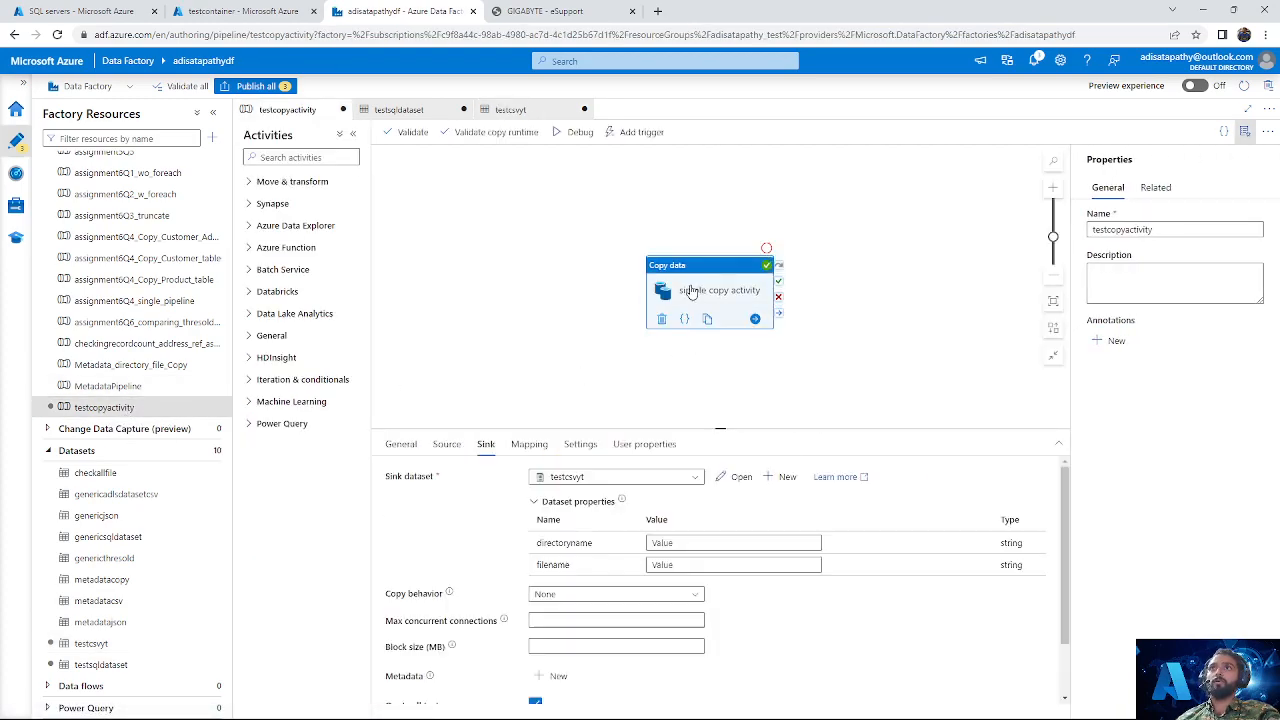
click(452, 446)
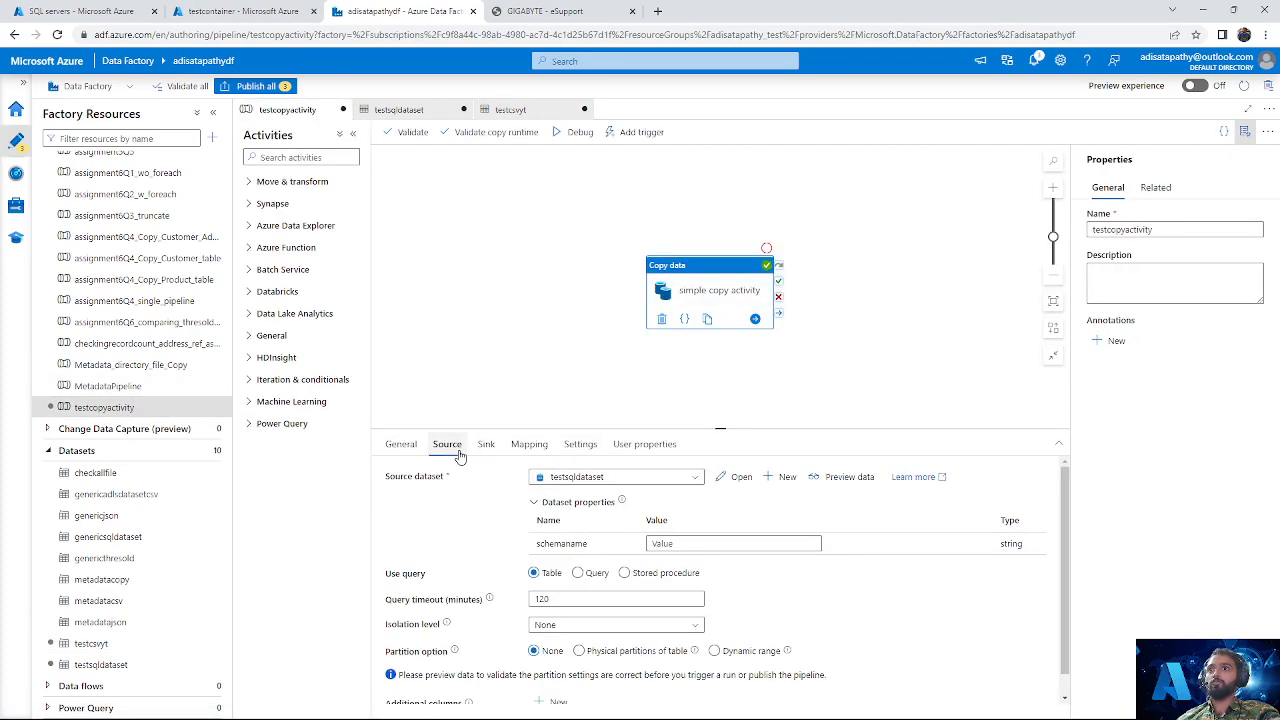
click(672, 543)
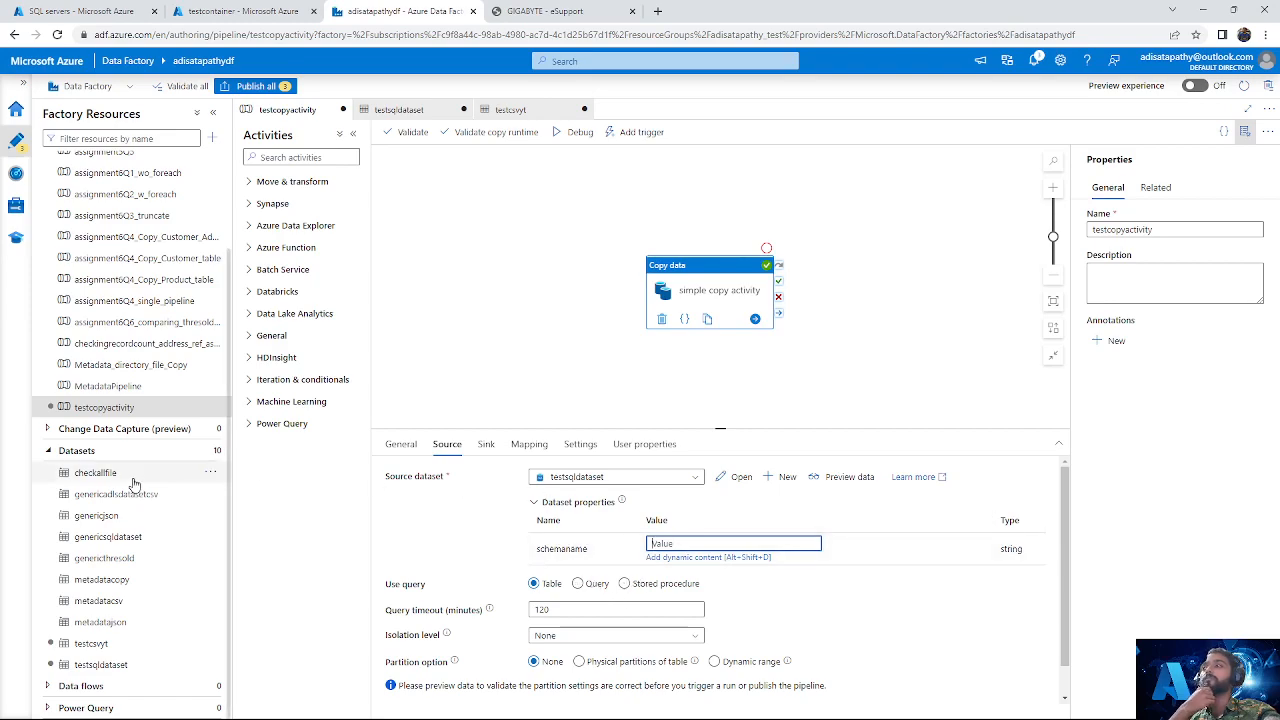
Step: Check the parameters and table connection of testsqldataset, and return to the testcopyactivity pipeline
click(100, 667)
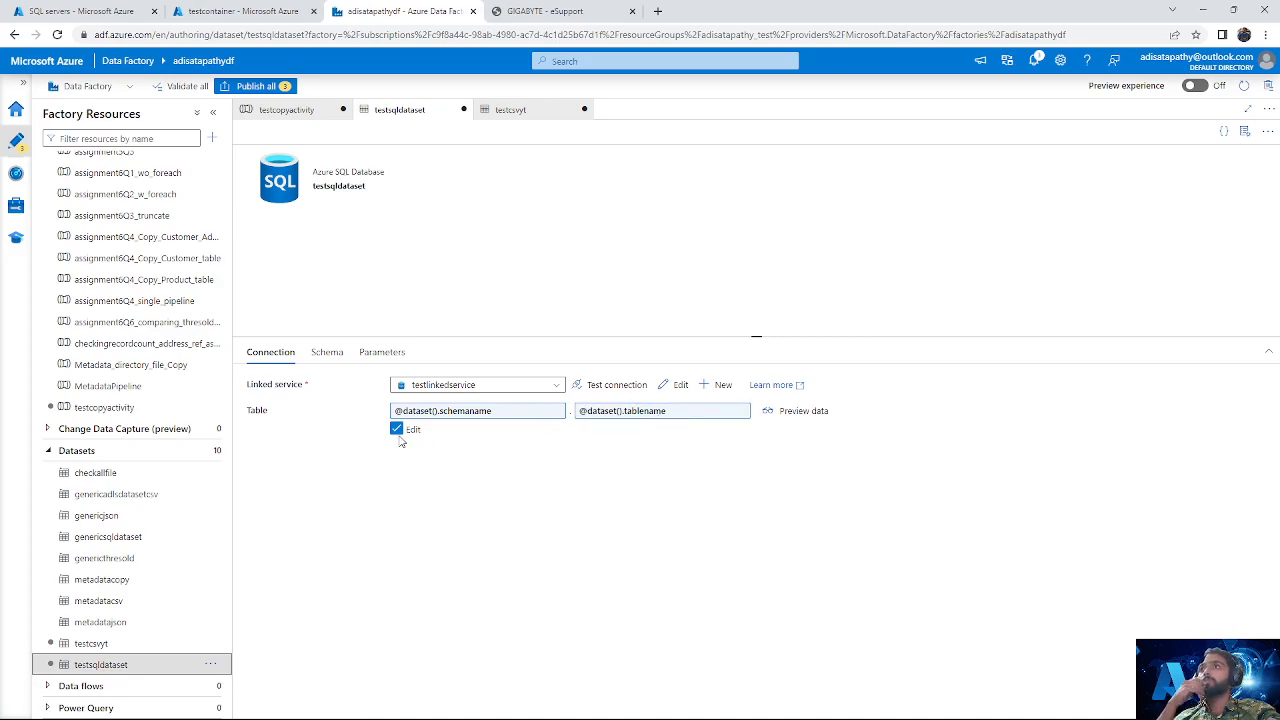
click(398, 358)
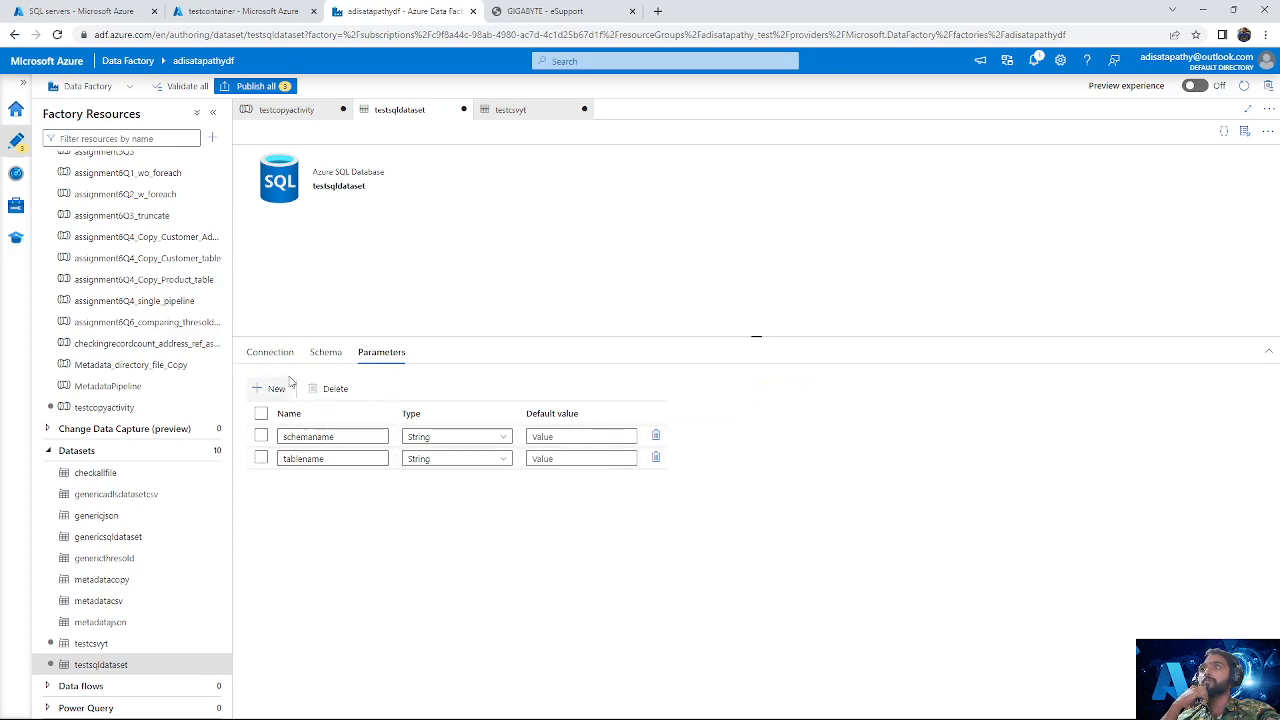
click(270, 352)
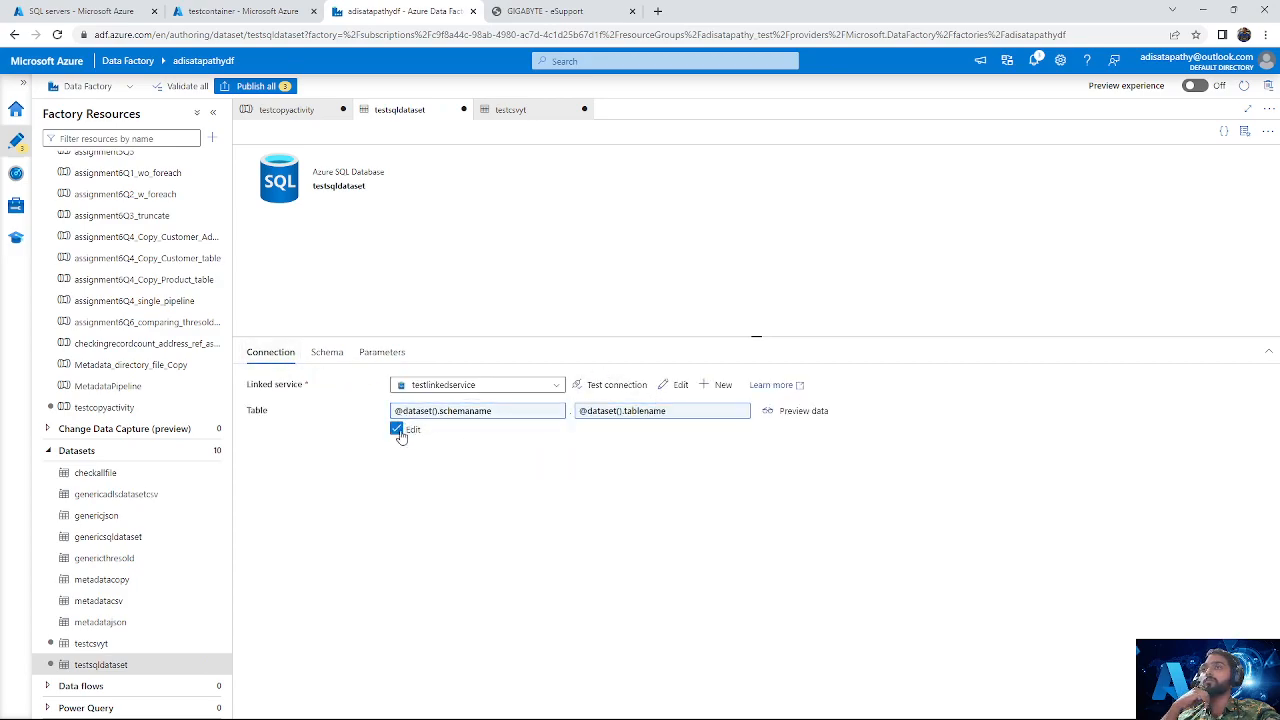
click(75, 408)
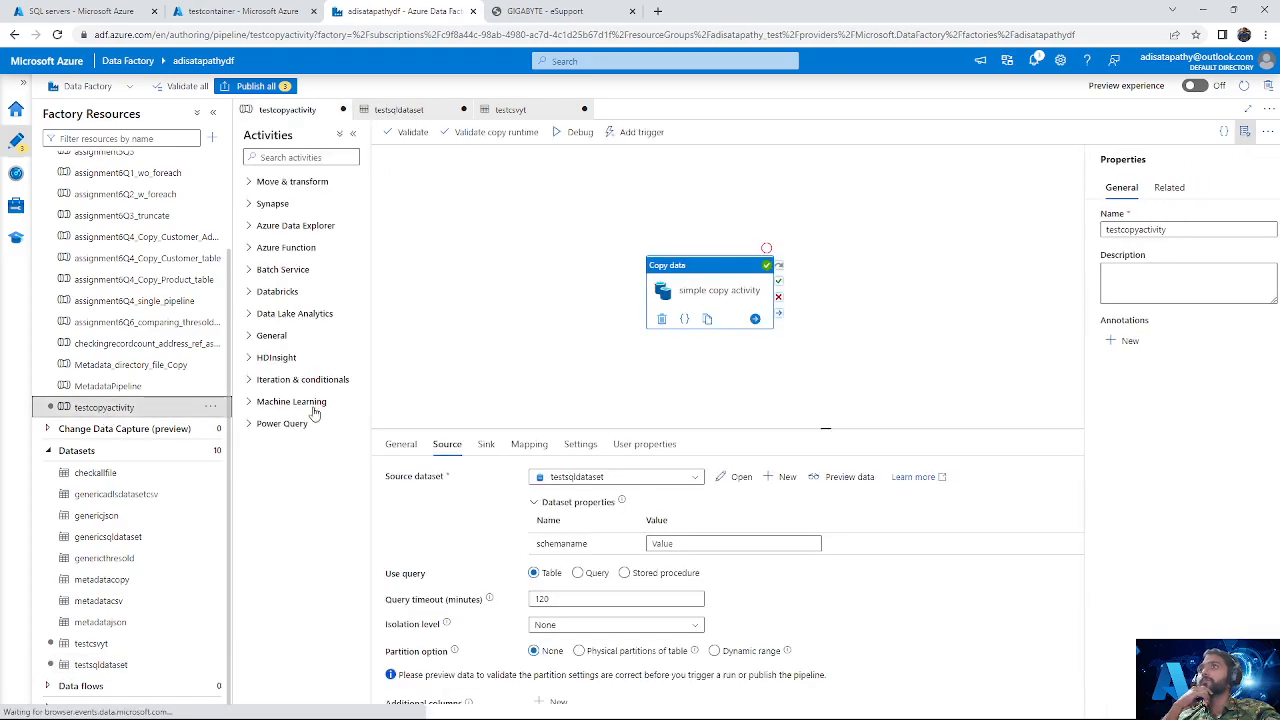
Step: Try to preview the copy activity's source data with schemaname set to SalesLT, and clear the value
click(671, 543)
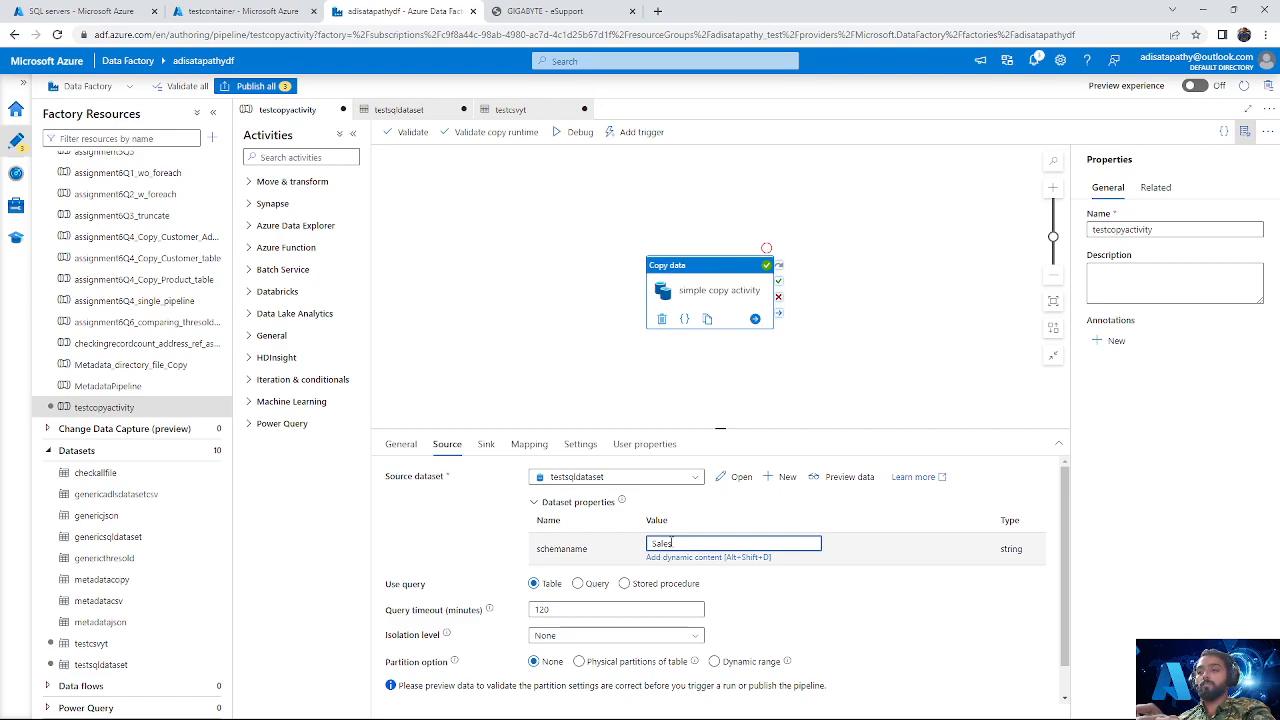
text(SalesLT)
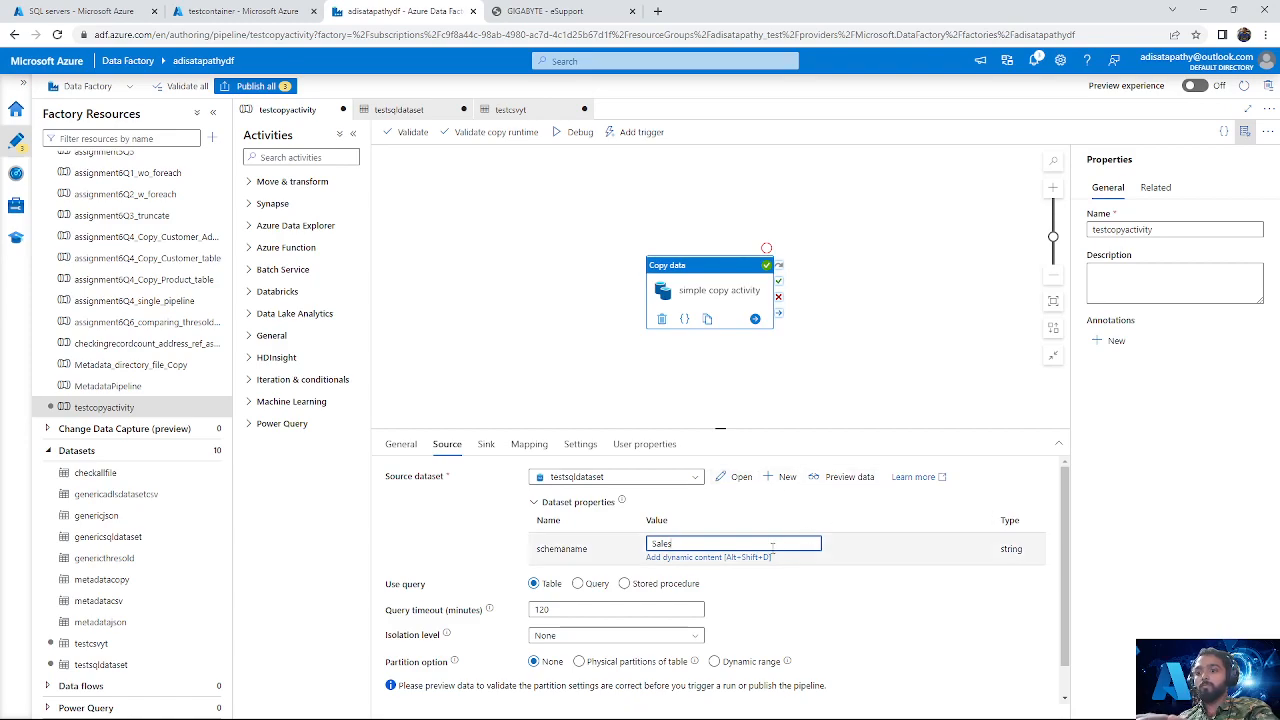
click(850, 477)
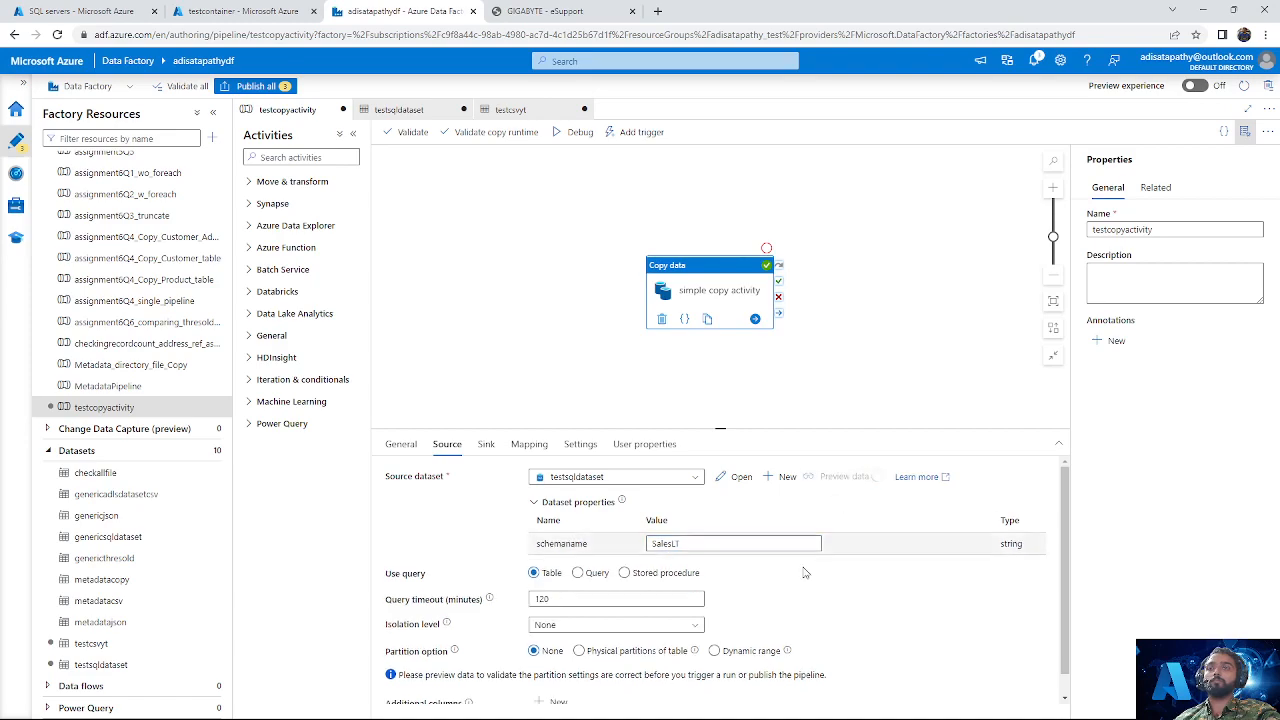
click(721, 542)
key(ctrl+a)
key(BackSpace)
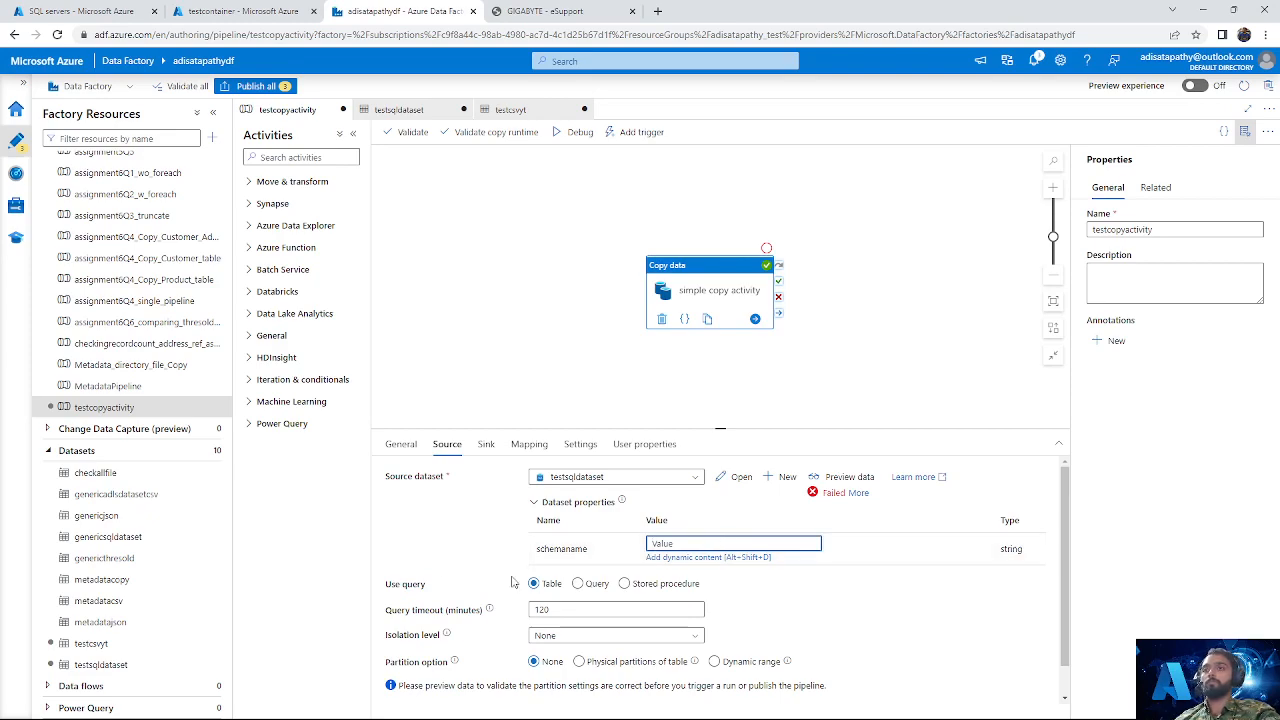
Step: Set the default value of the schemaname parameter in testsqldataset to SalesLT
click(90, 664)
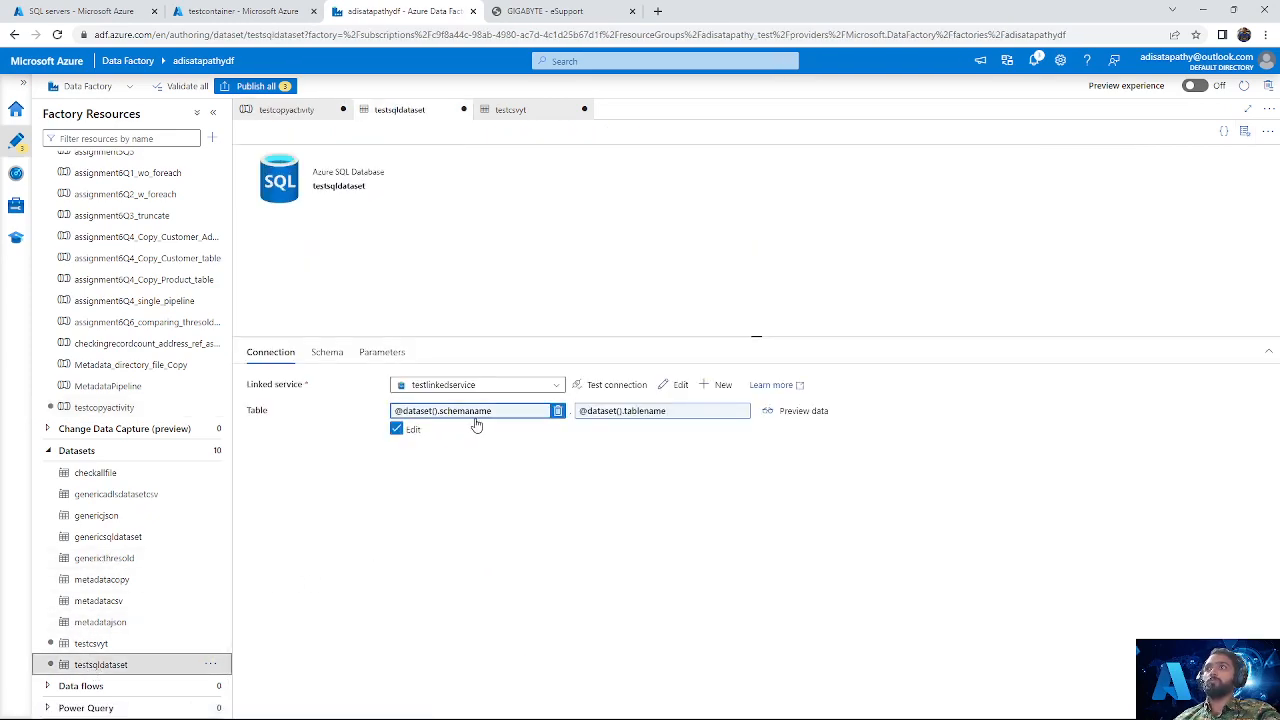
click(382, 356)
click(550, 437)
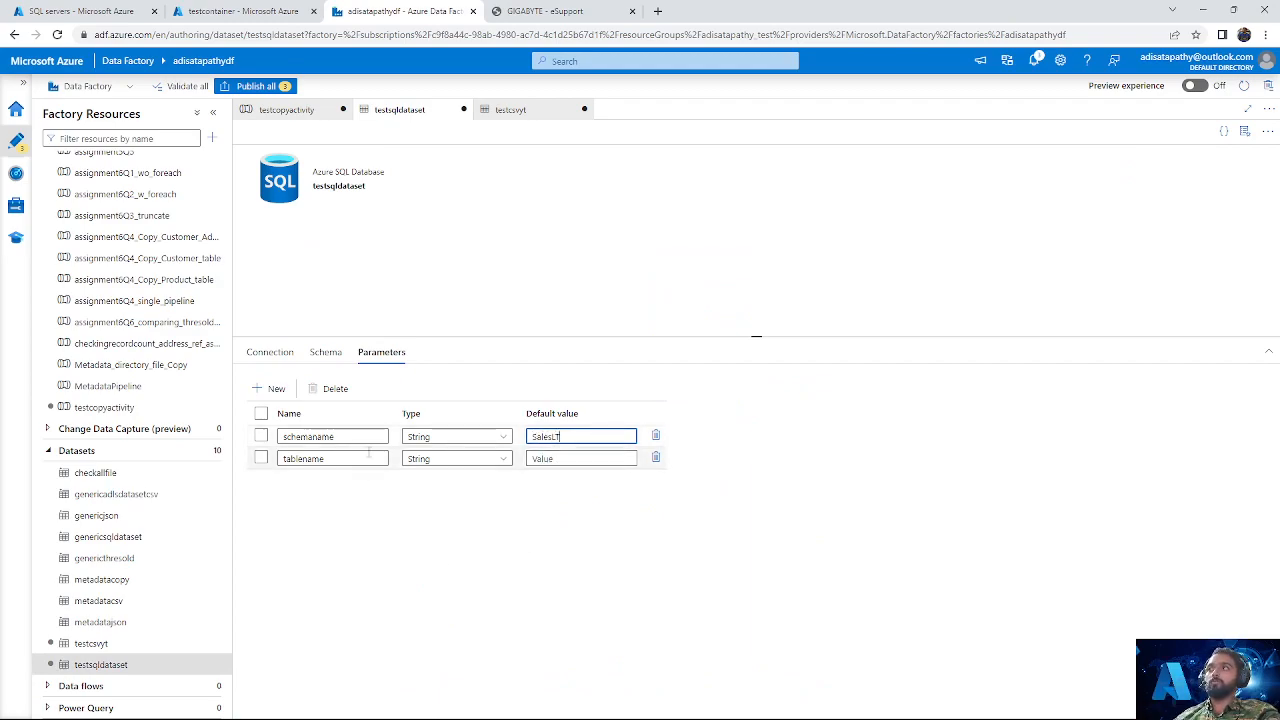
Step: Try to preview the copy activity's source data with schemaname set to Customer, and read the error details
drag(583, 440, 522, 447)
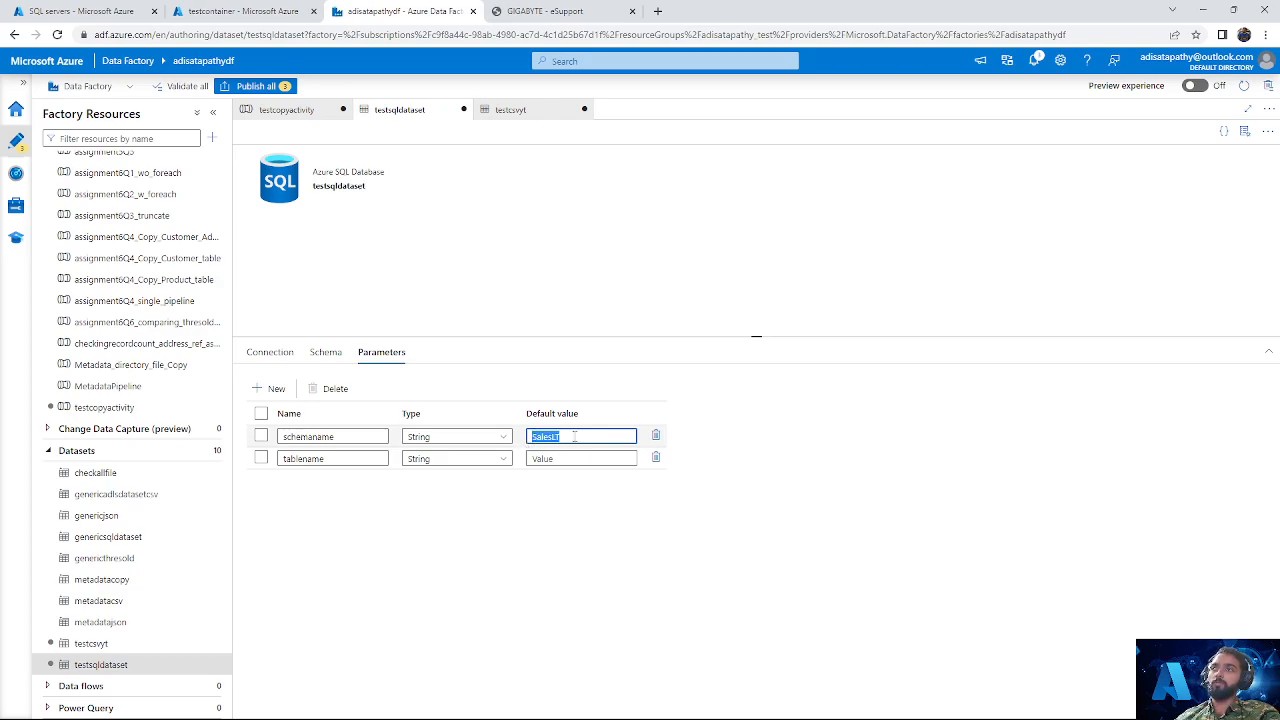
click(95, 407)
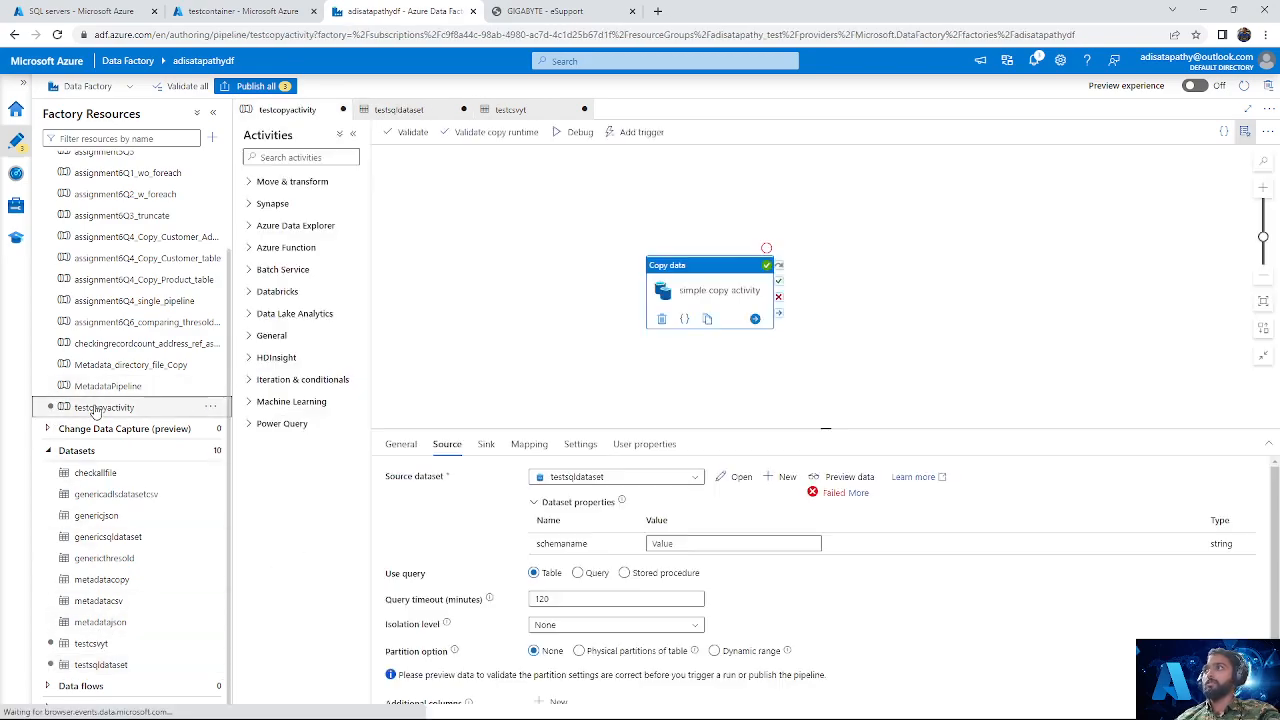
click(1245, 131)
click(689, 542)
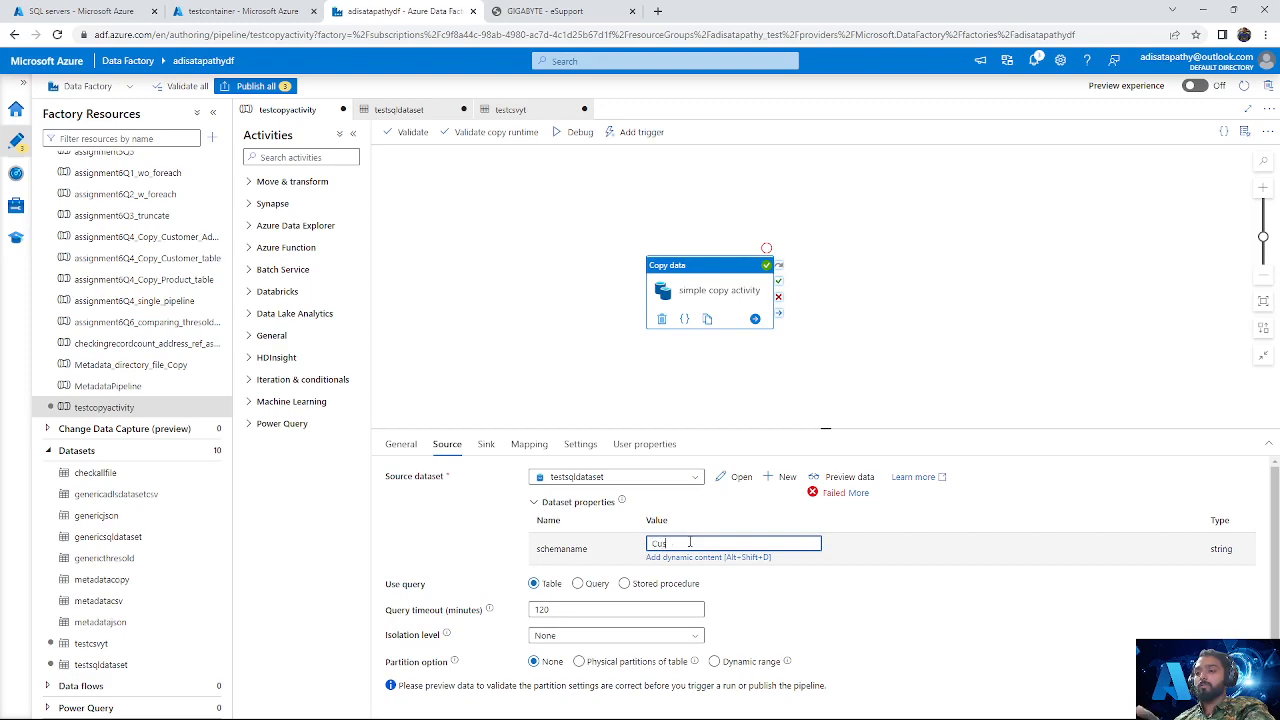
double_click(585, 549)
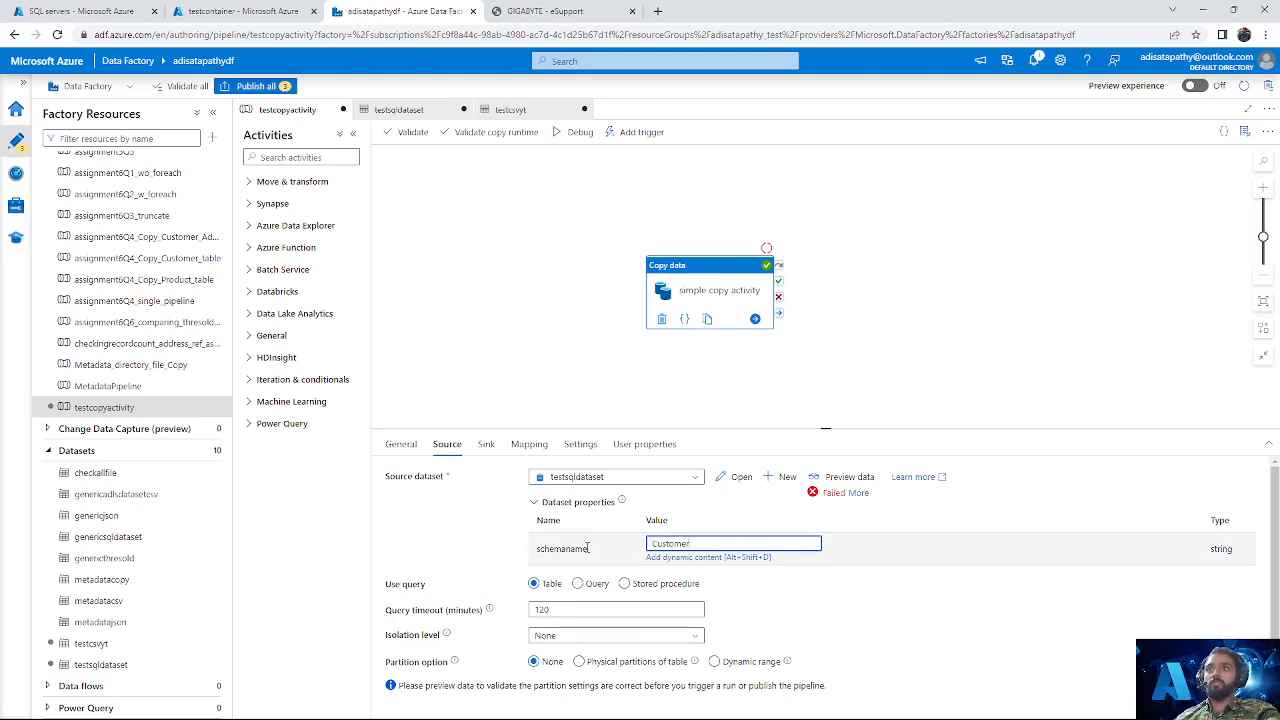
click(857, 479)
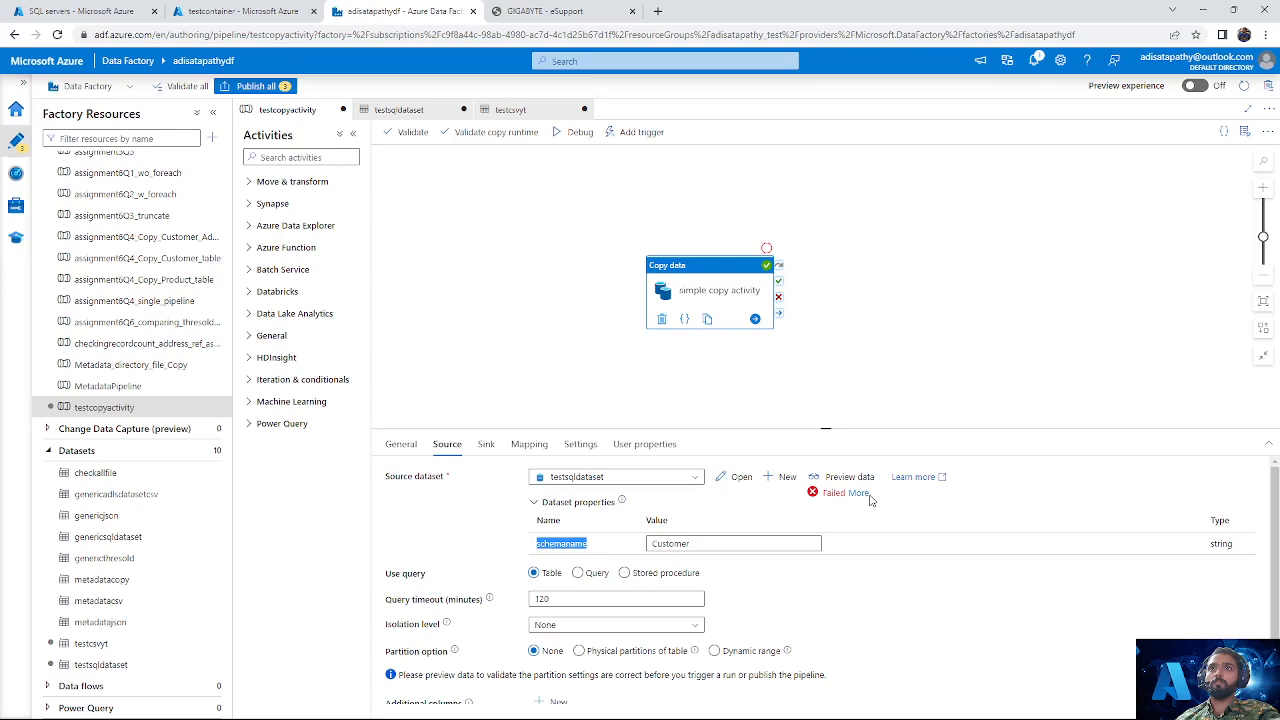
click(857, 495)
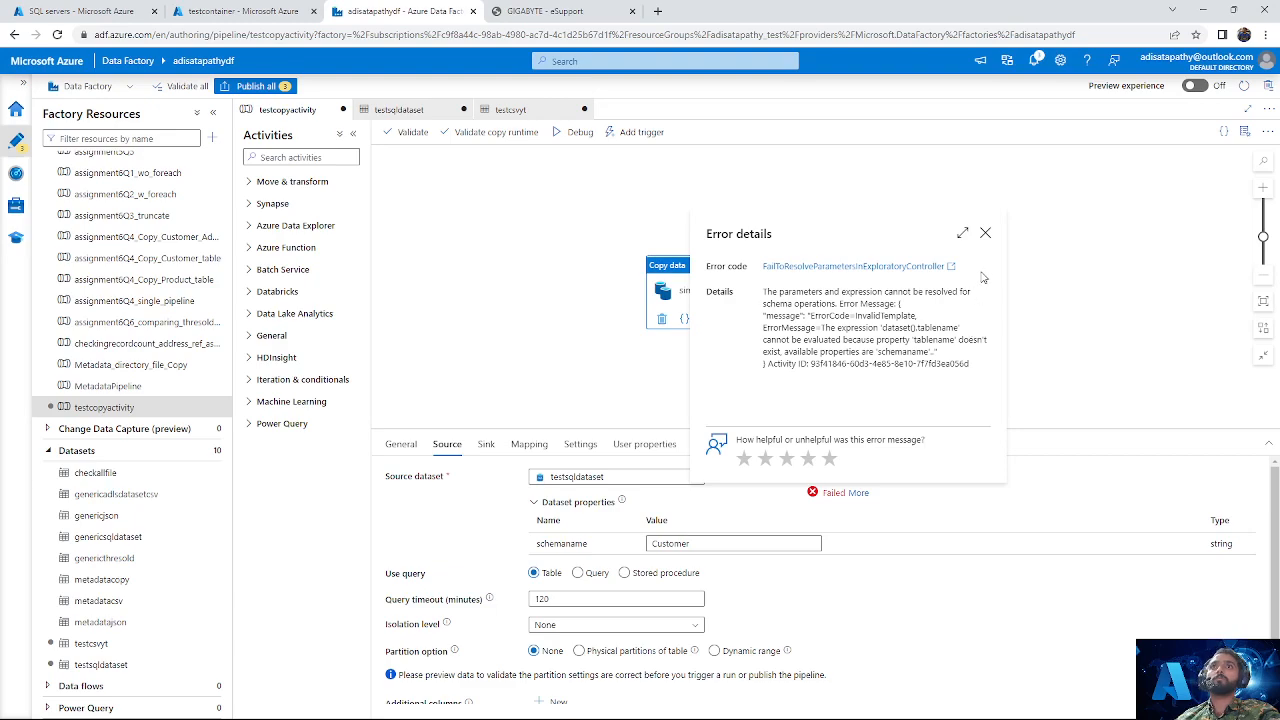
click(985, 234)
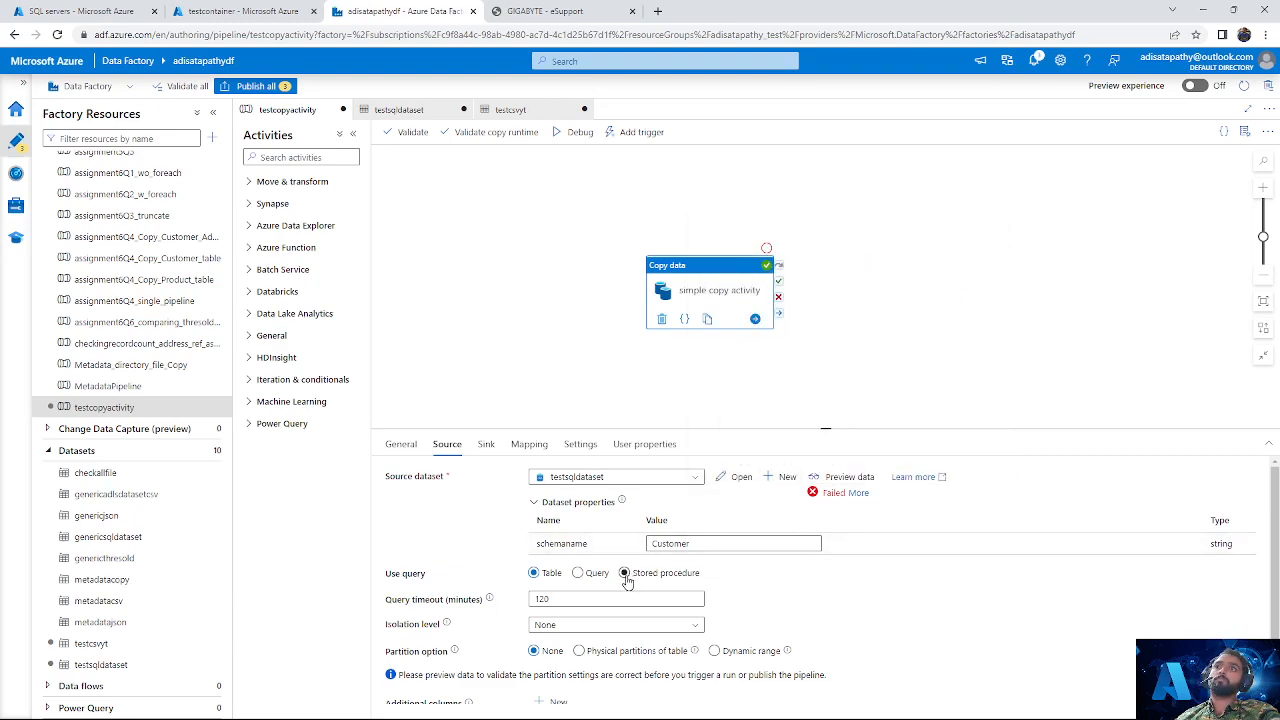
Step: Clear the source's schemaname value, and open its dynamic content expression builder without adding an expression
double_click(698, 546)
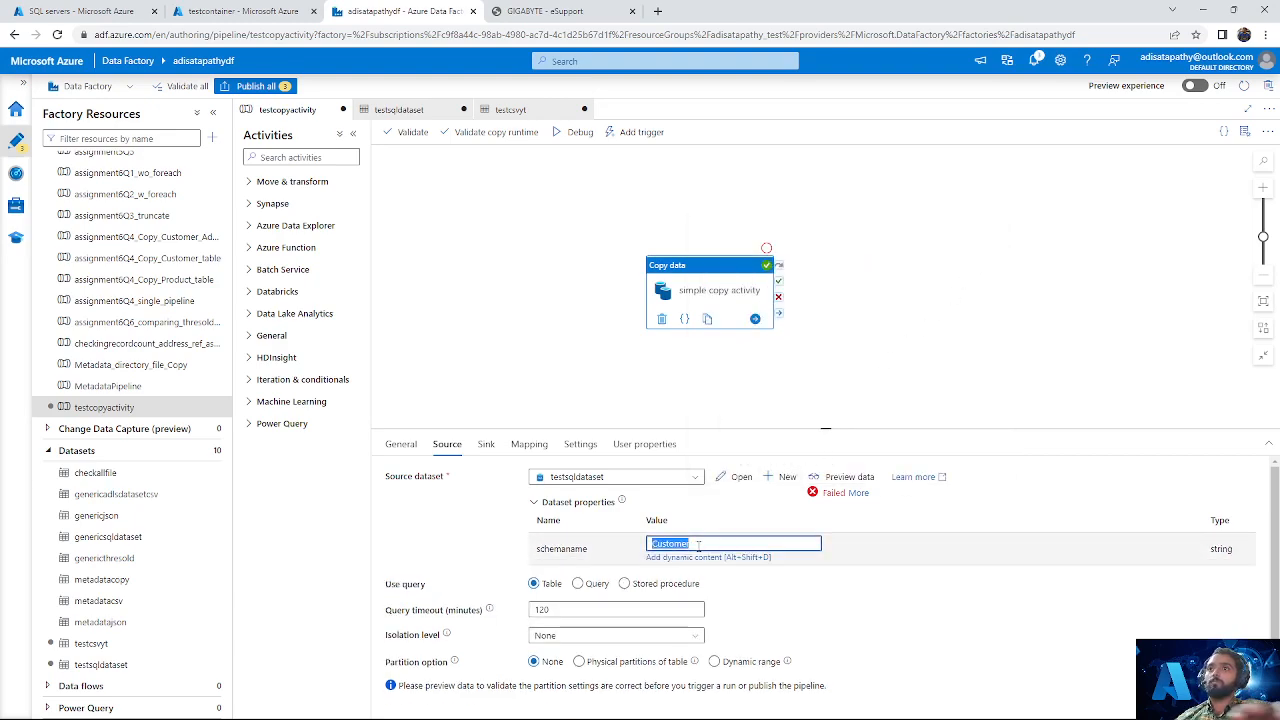
key(ctrl+s)
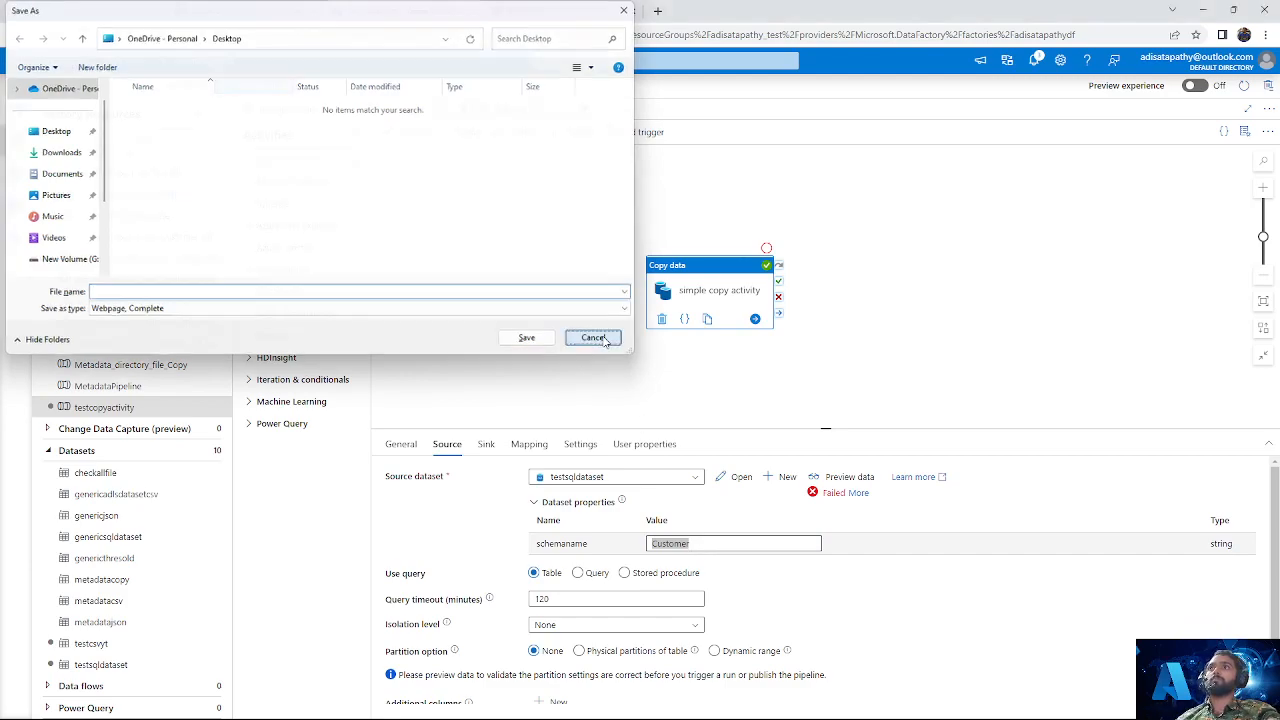
key(Escape)
key(BackSpace)
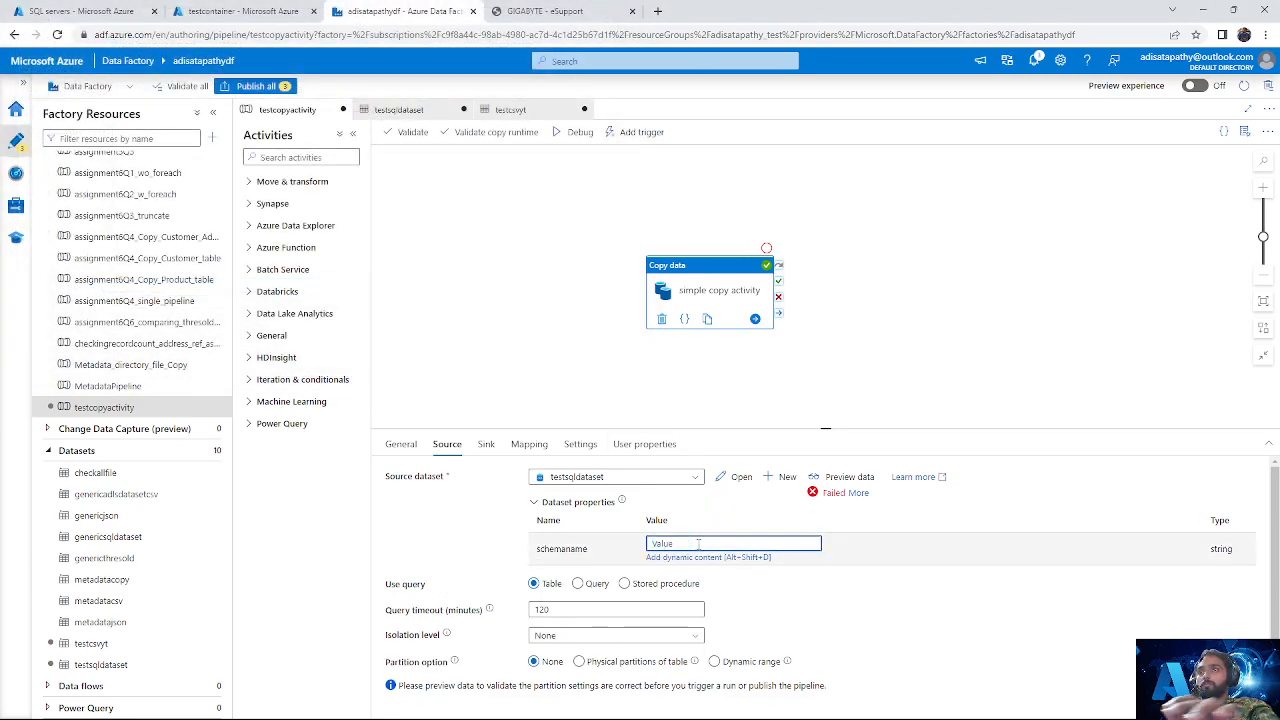
click(707, 558)
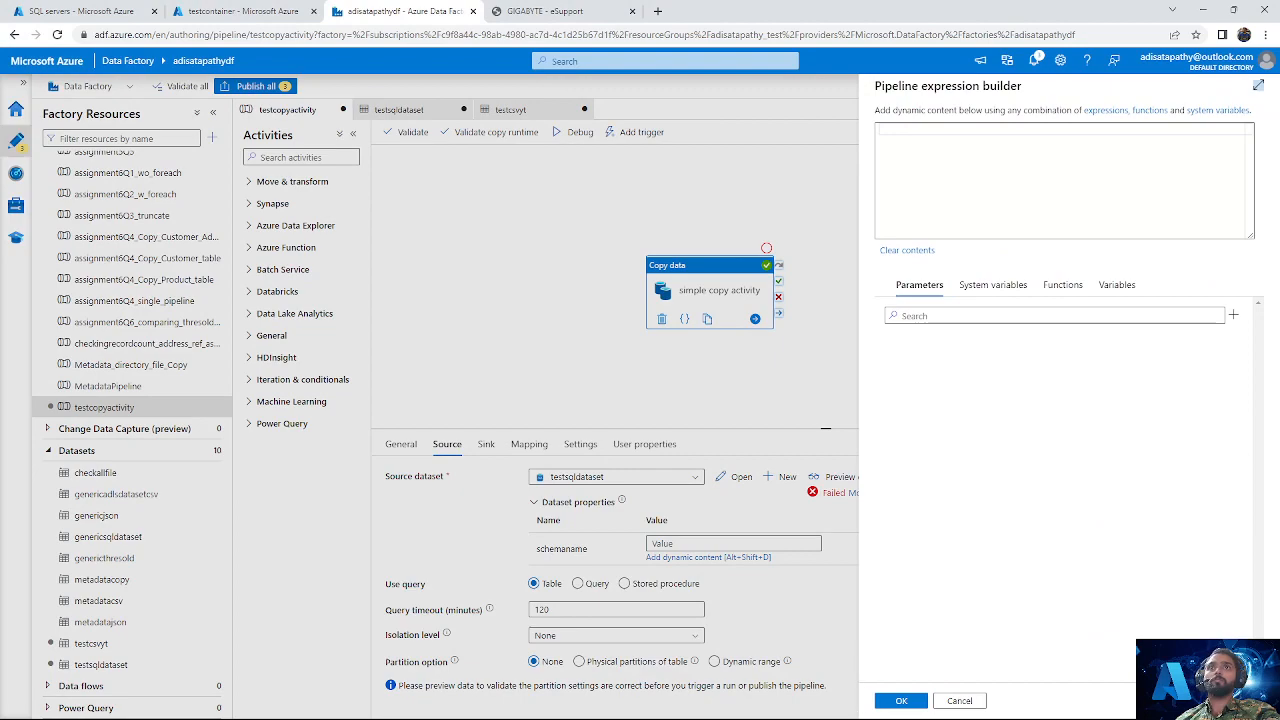
click(959, 701)
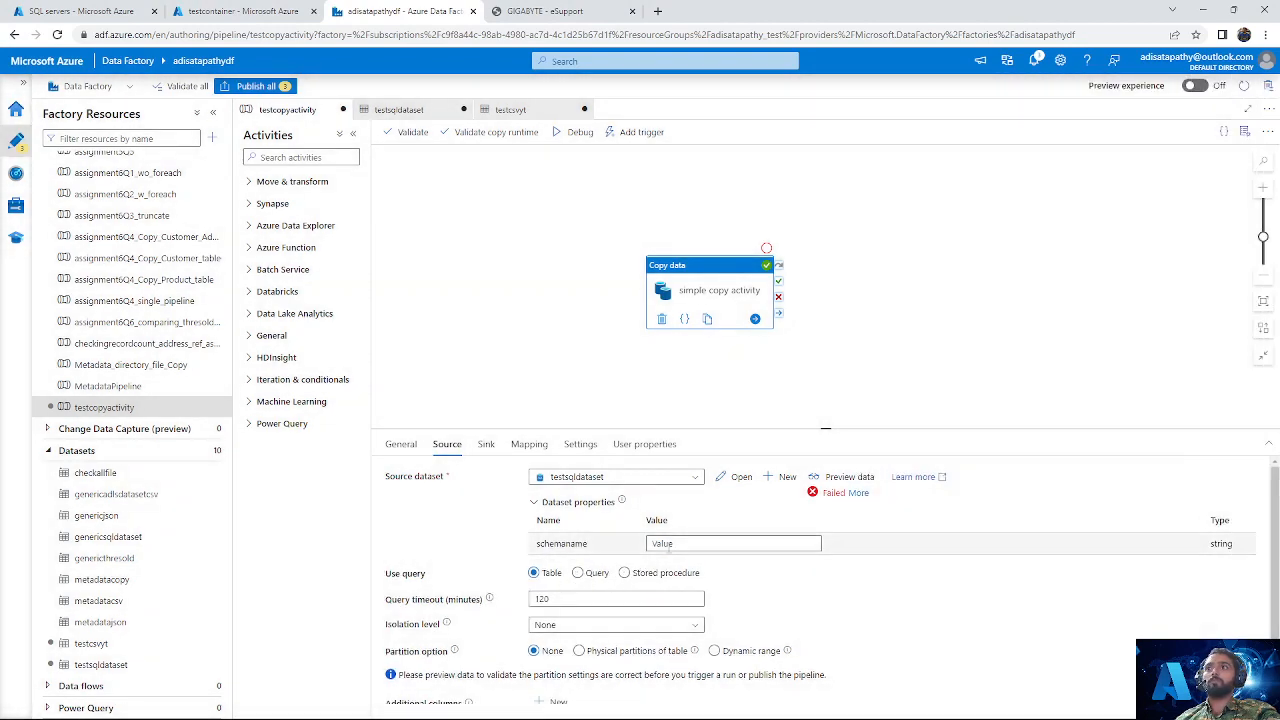
Step: Reselect testsqldataset as the source dataset of the simple copy activity
click(674, 543)
click(616, 477)
scroll(617, 623, down, 2)
scroll(617, 623, down, 1)
click(601, 647)
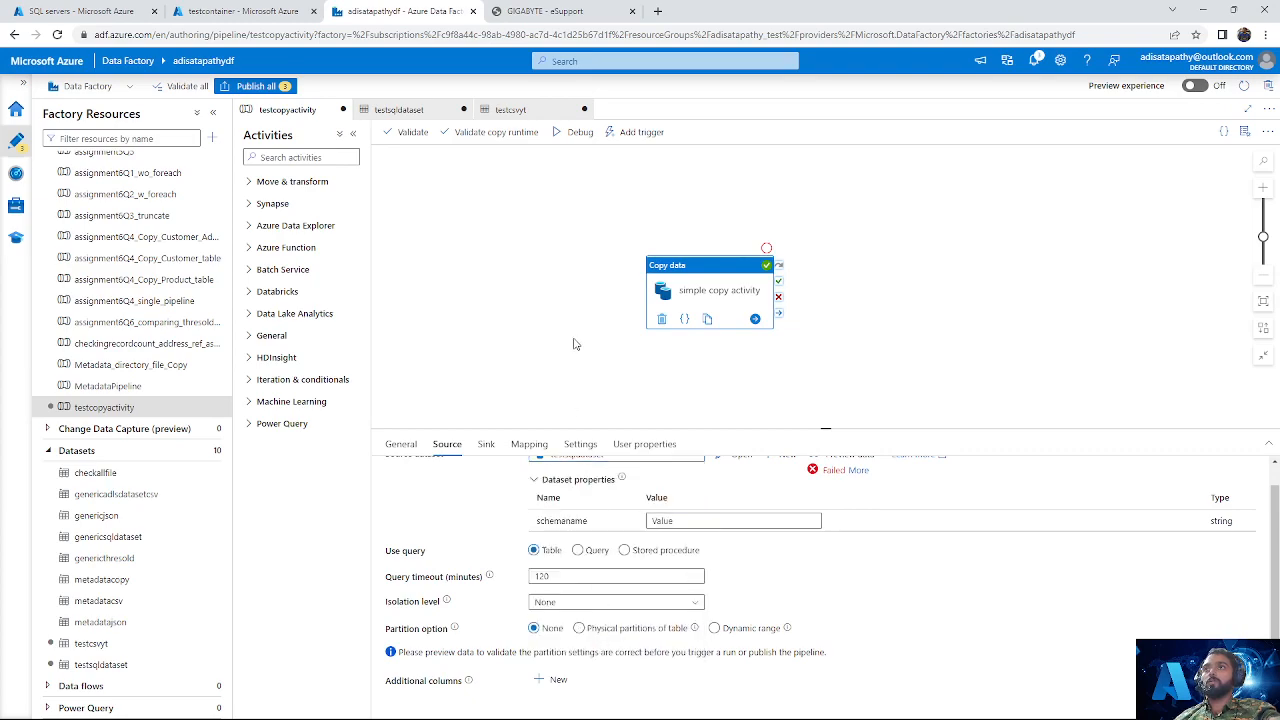
Step: Try to publish all pending factory changes, and close the validation output
click(574, 345)
click(262, 88)
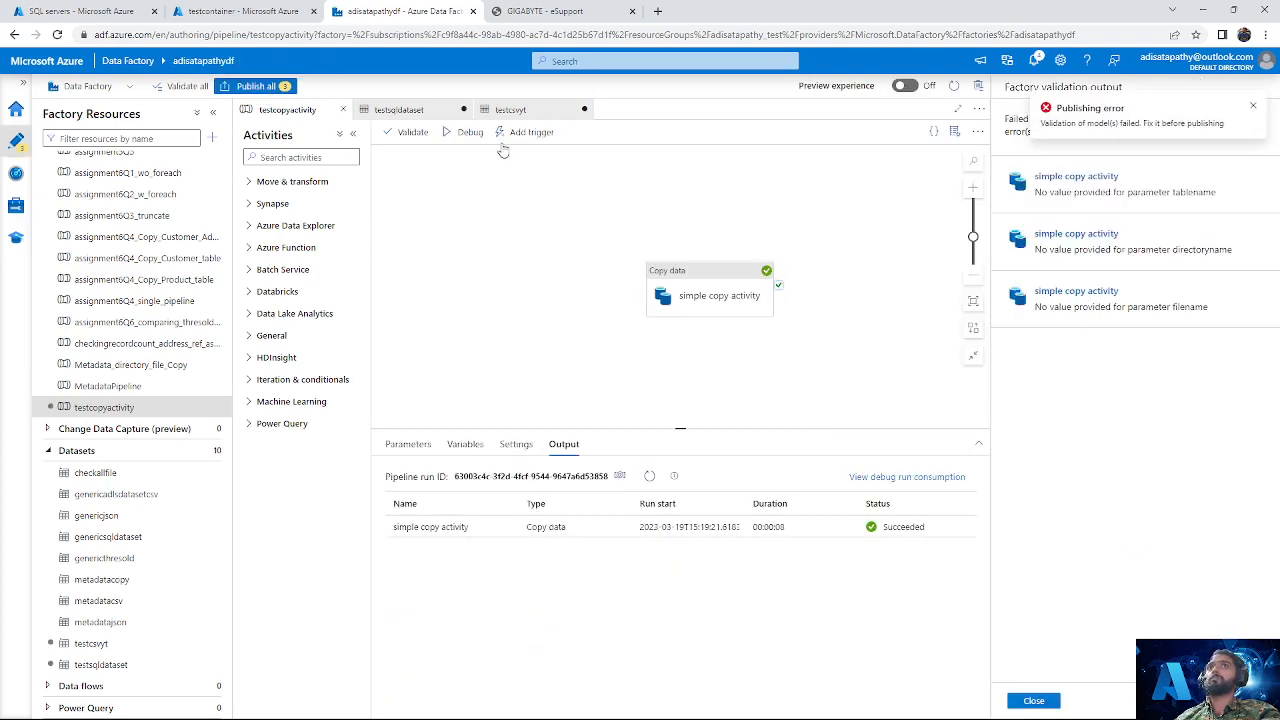
click(1033, 700)
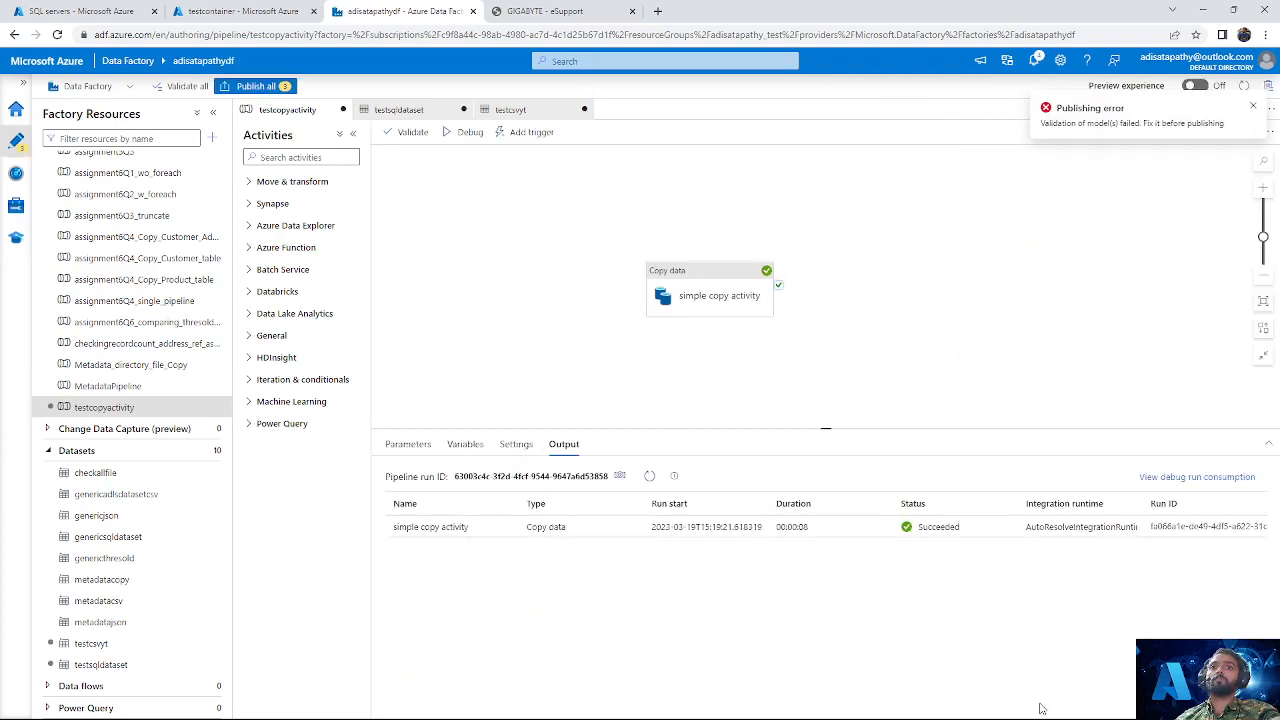
Step: Check the schema and connection of testsqldataset, and preview its data with schemaname SalesLT and tablename Customer
click(105, 664)
click(322, 356)
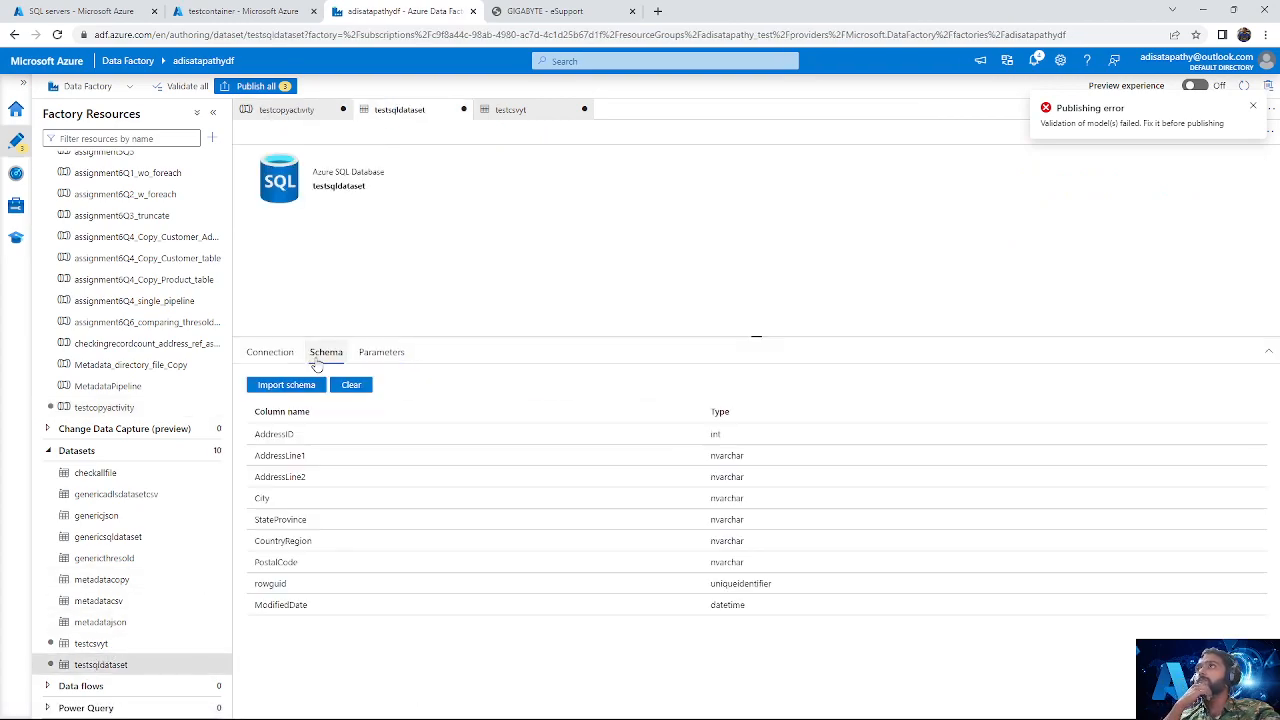
click(268, 353)
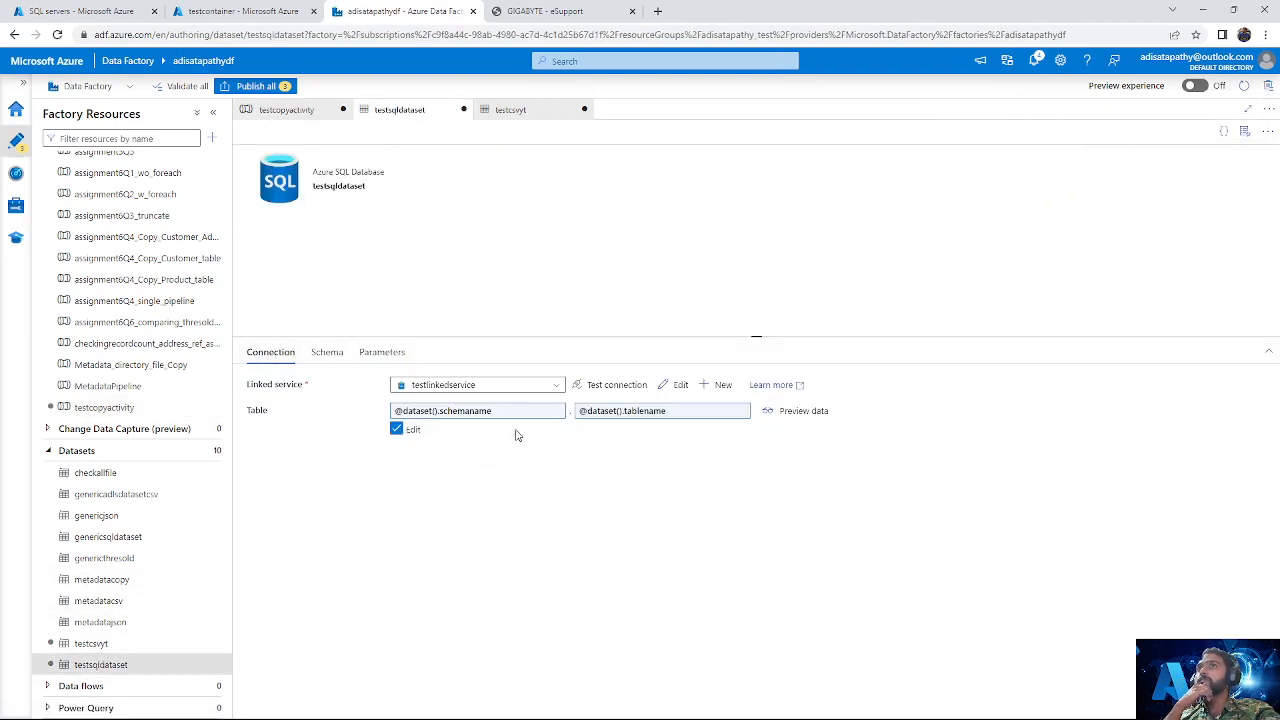
click(798, 411)
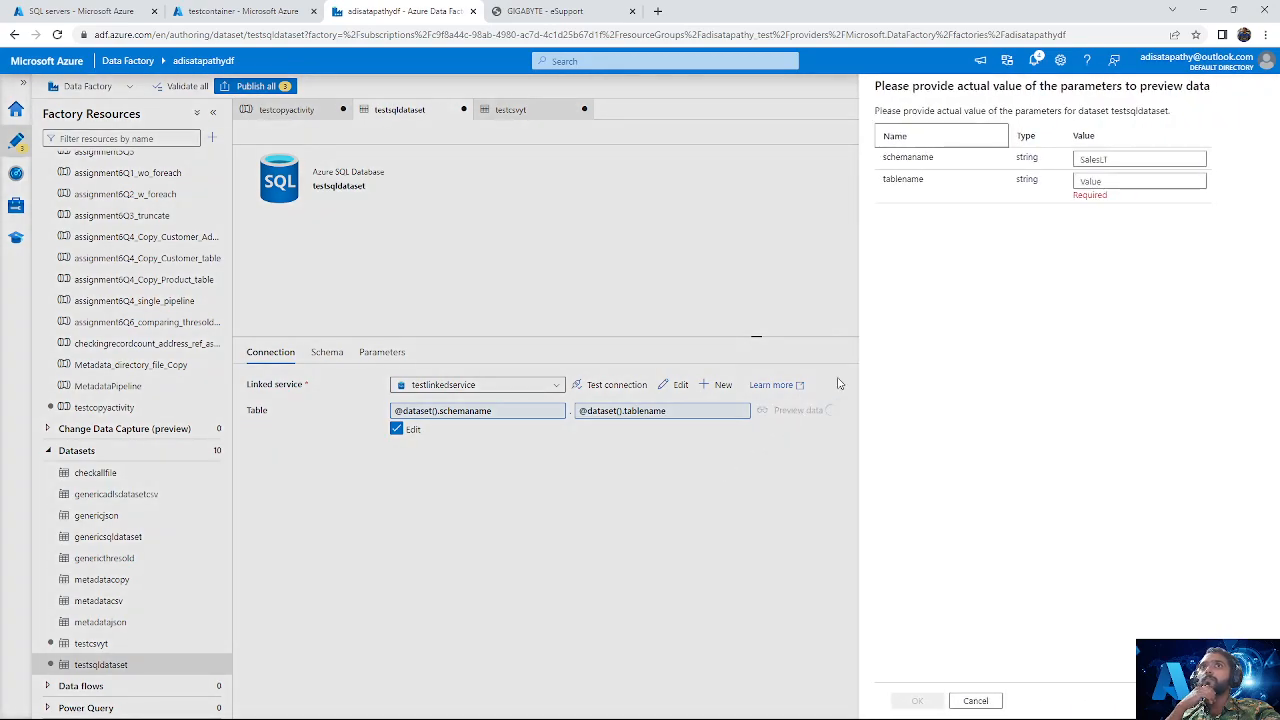
click(1112, 182)
text(Customer)
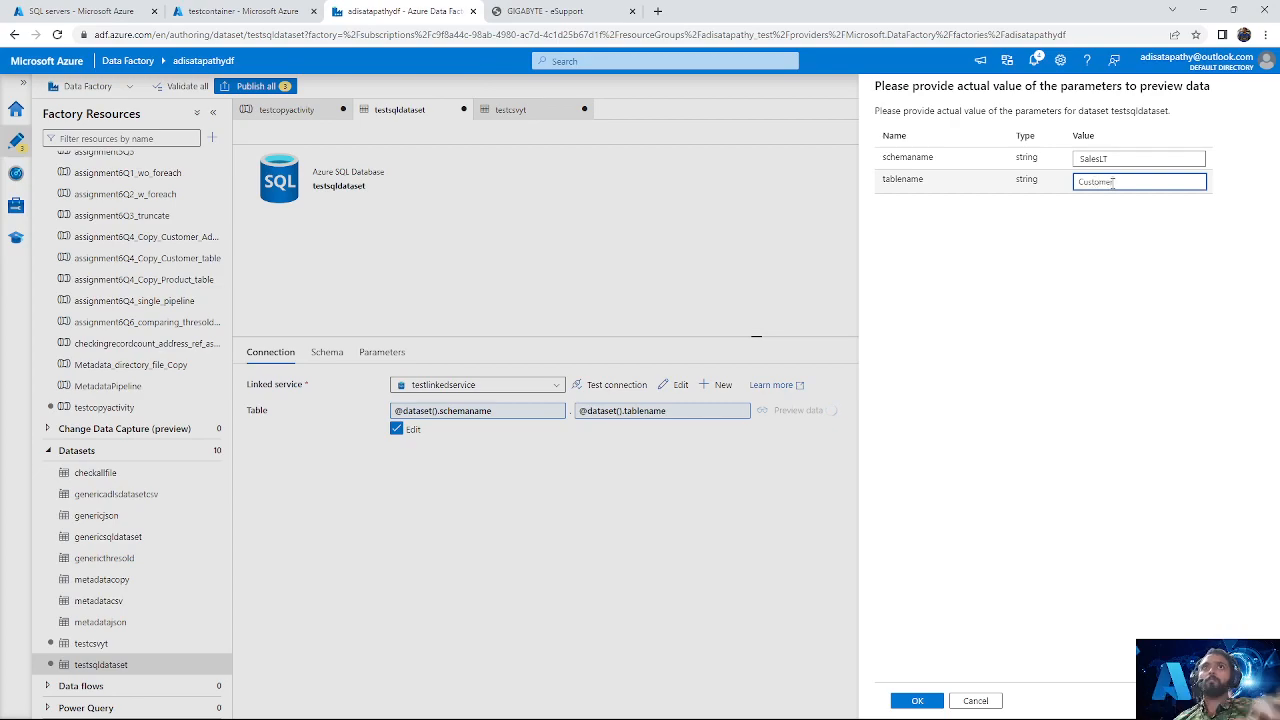
click(917, 700)
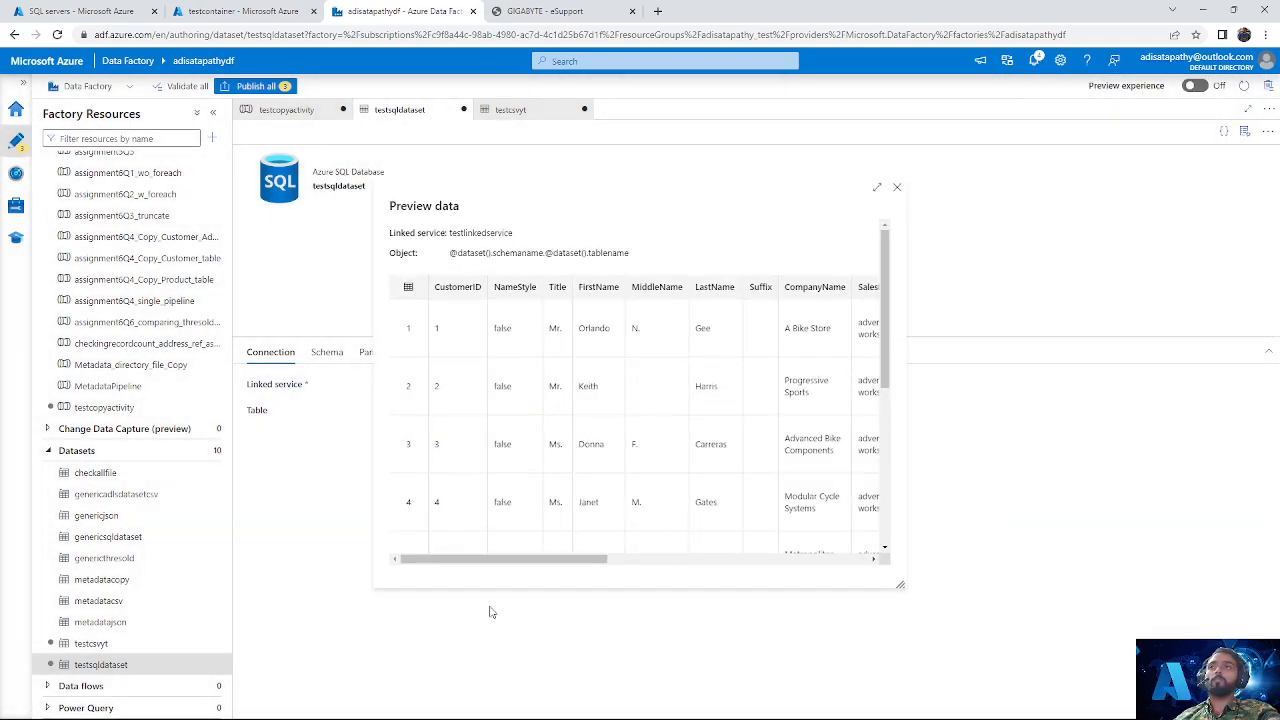
click(896, 187)
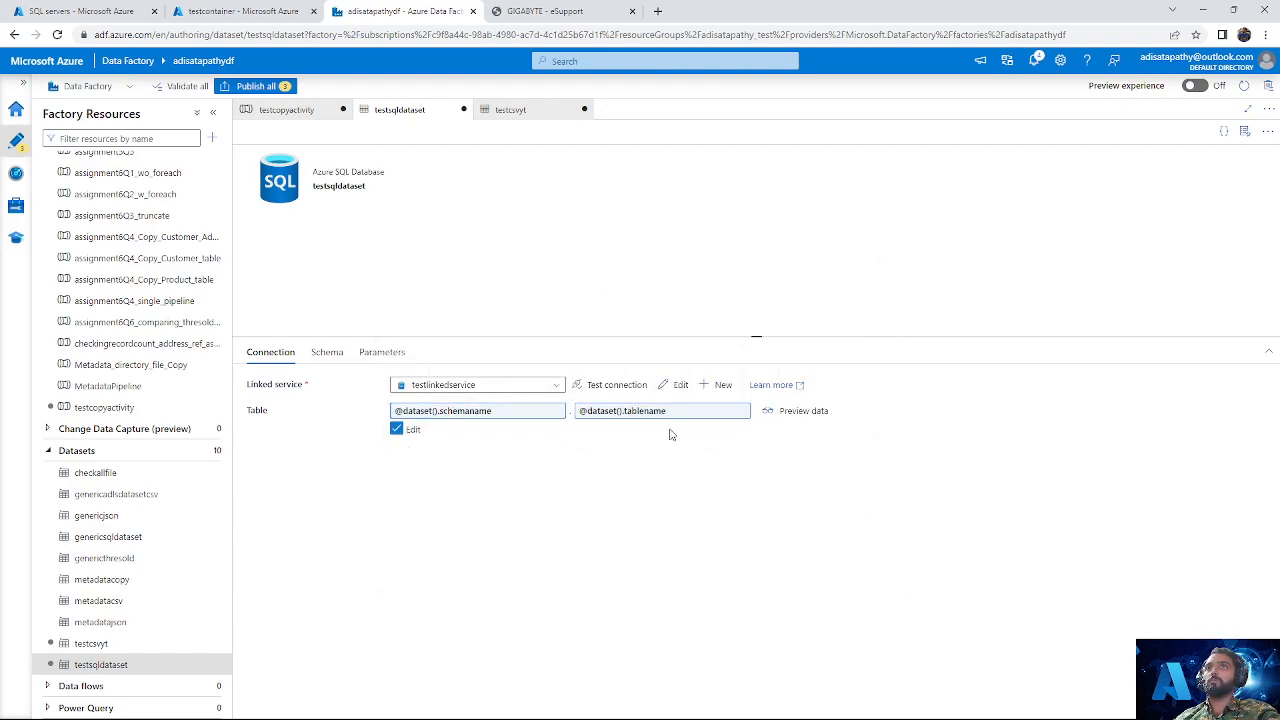
Step: Reselect testsqldataset as the source of the simple copy activity in testcopyactivity, and switch the query option to Query and back to Table
click(114, 407)
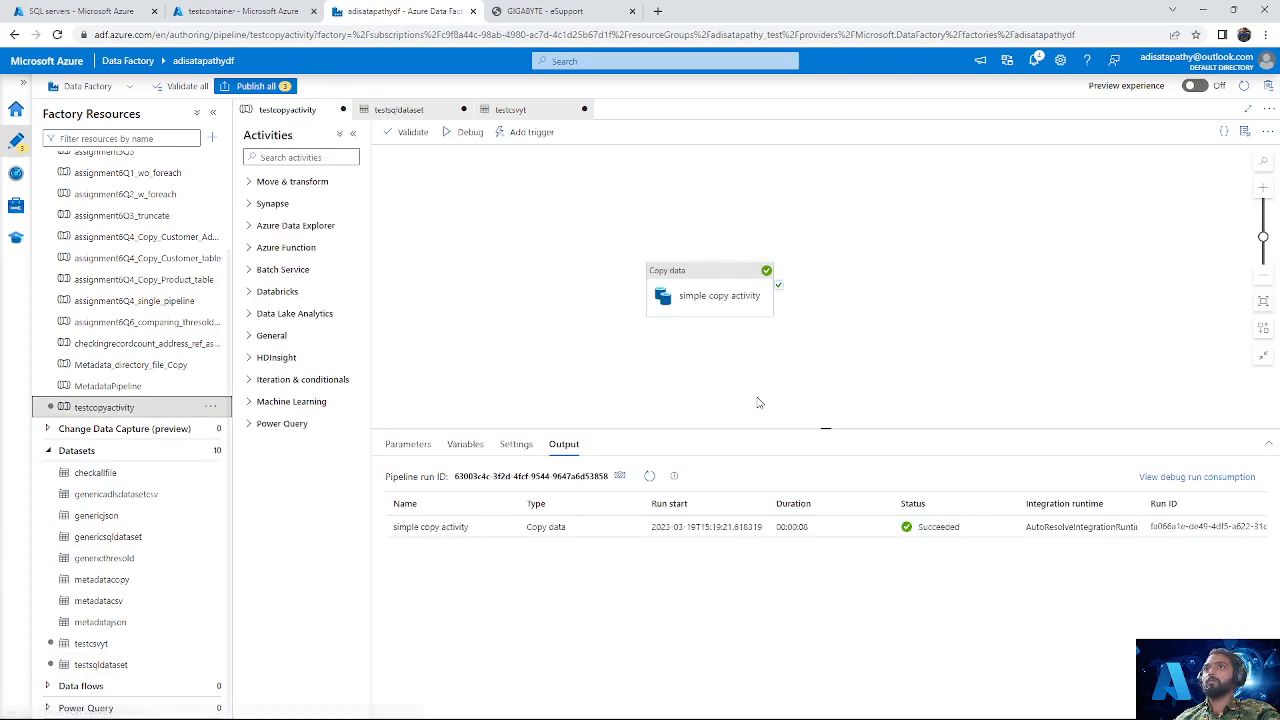
click(760, 293)
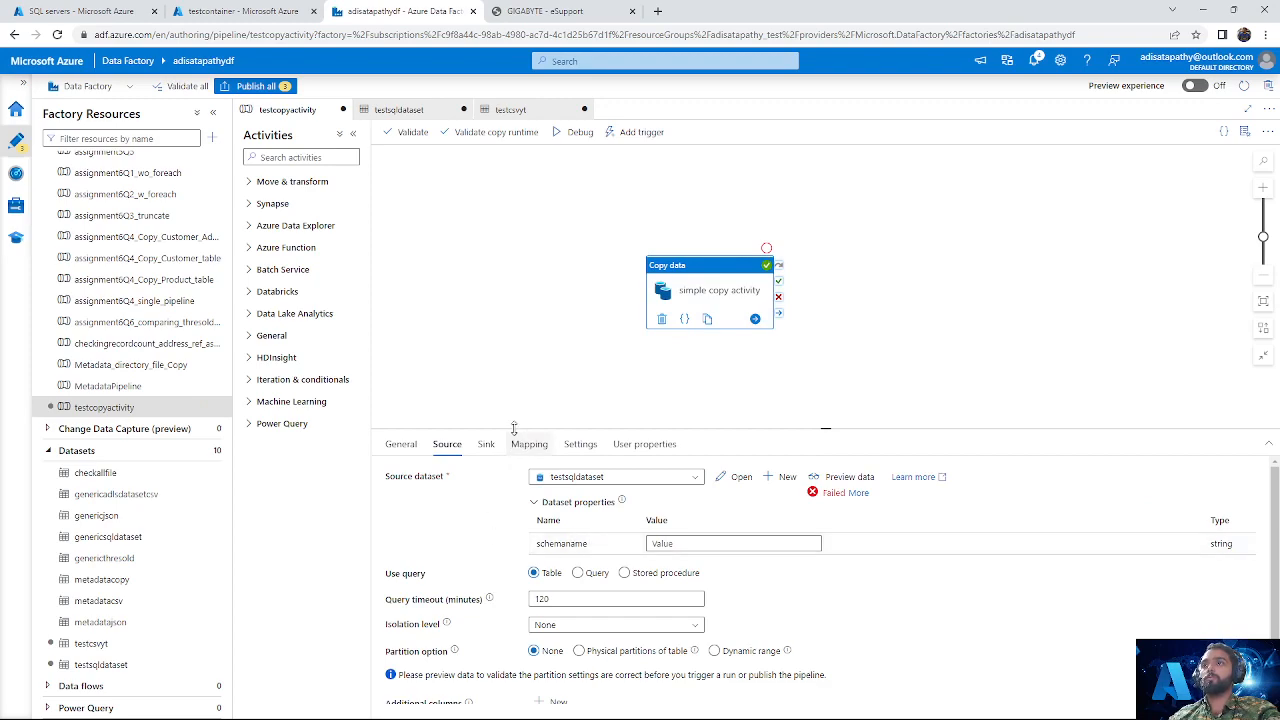
click(645, 478)
scroll(609, 615, down, 3)
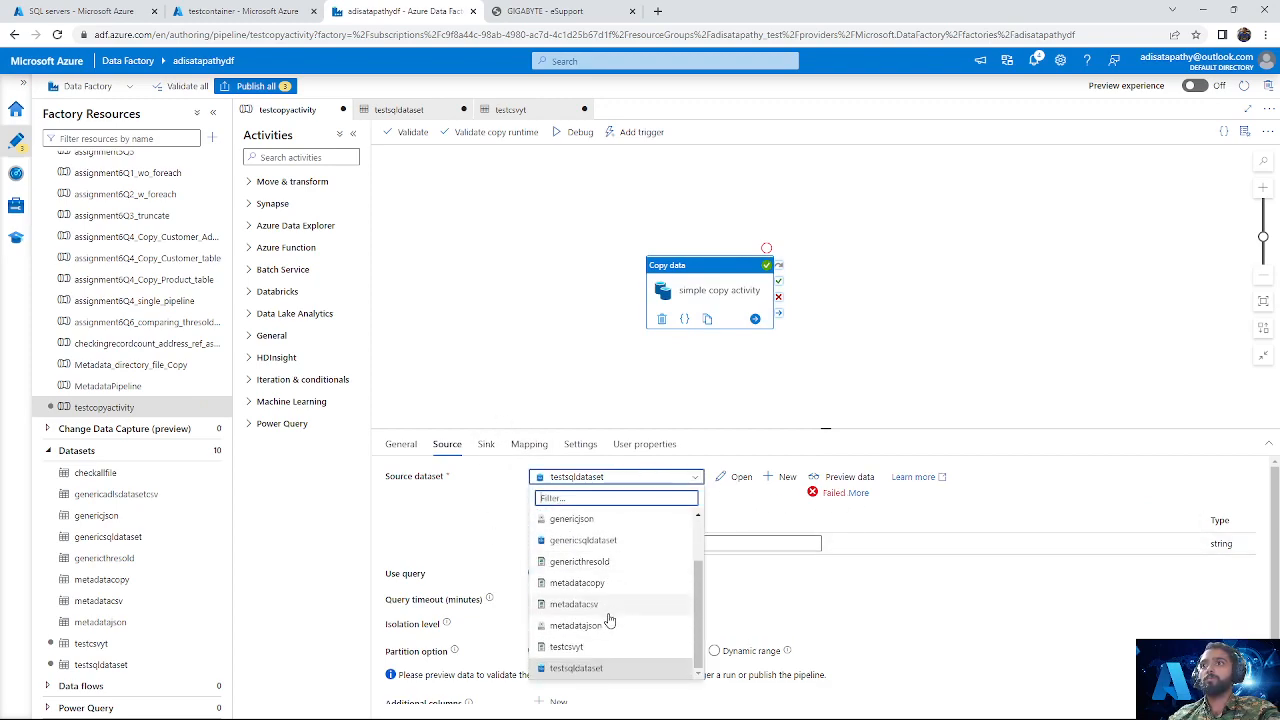
click(565, 666)
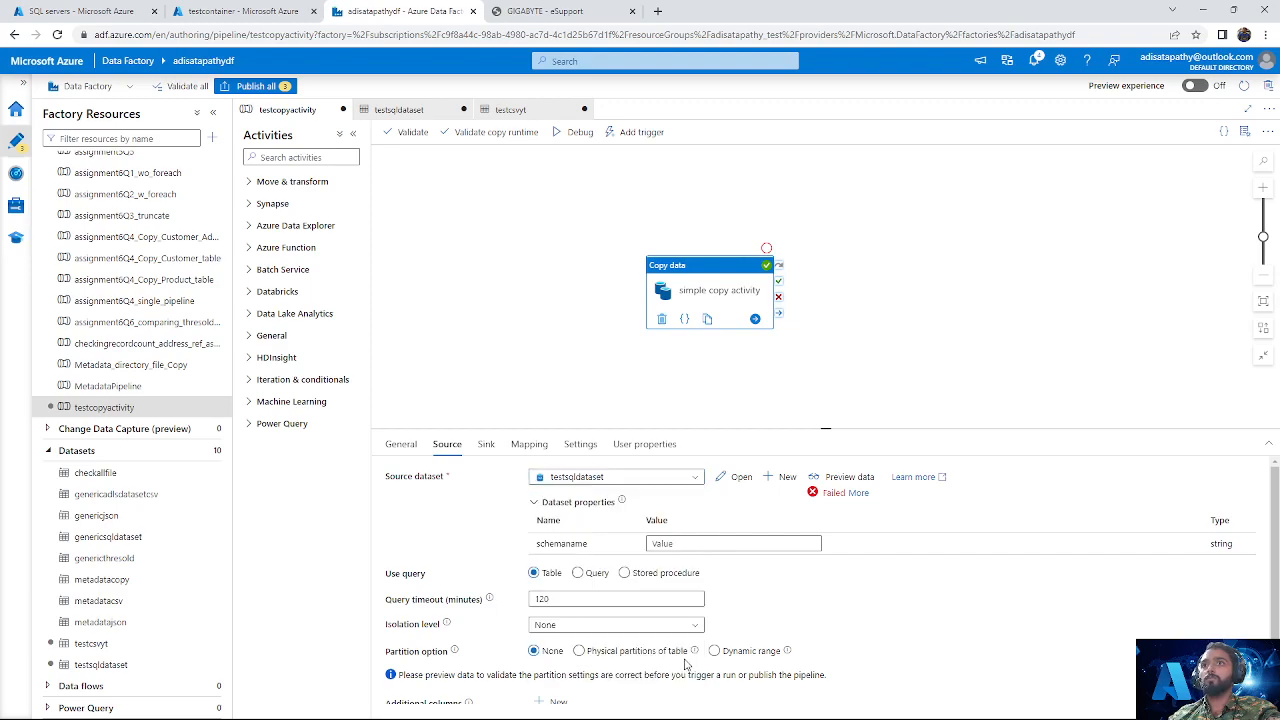
click(586, 572)
click(534, 573)
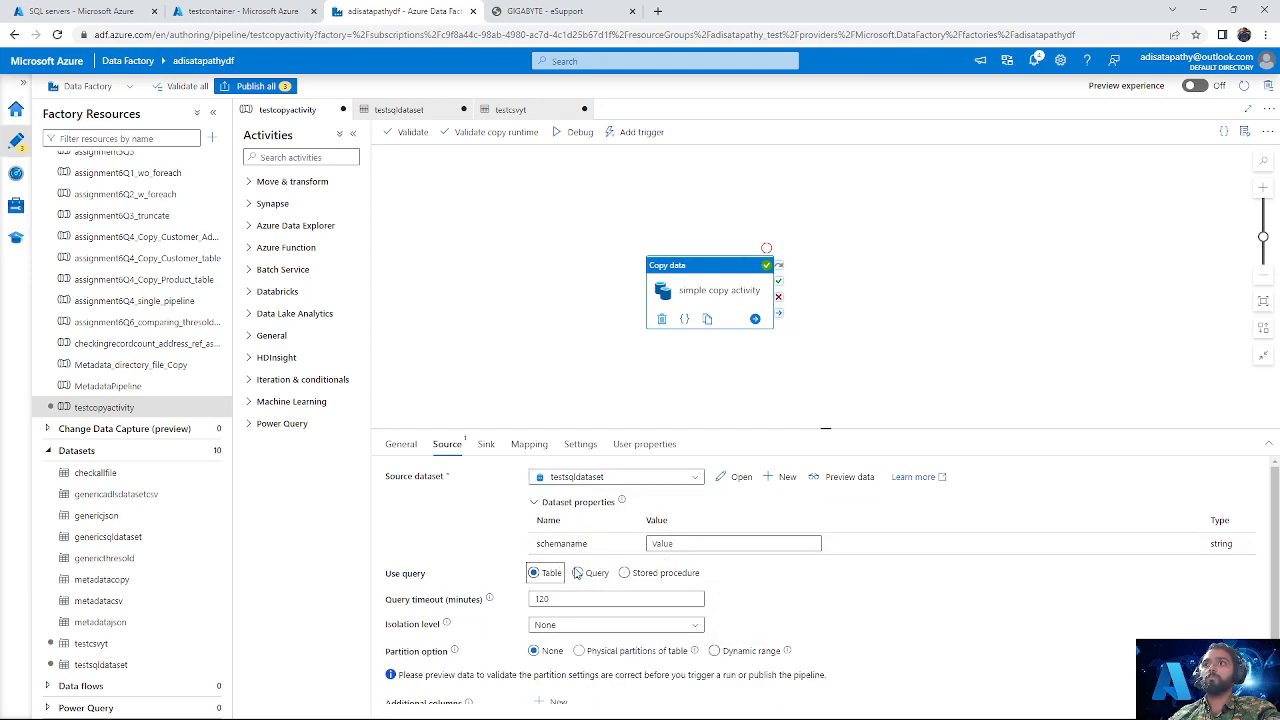
Step: Try to preview the source data with schemaname set to SalesLT.Customer, and read the error details
click(708, 548)
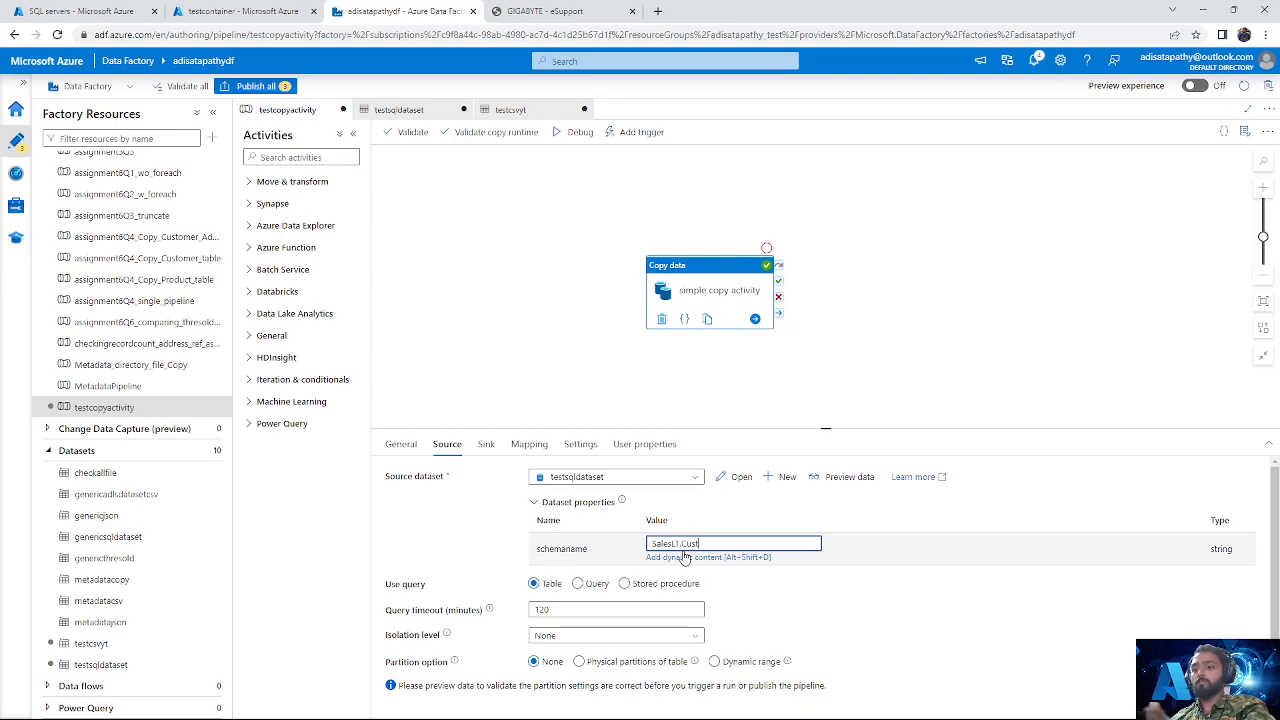
click(849, 476)
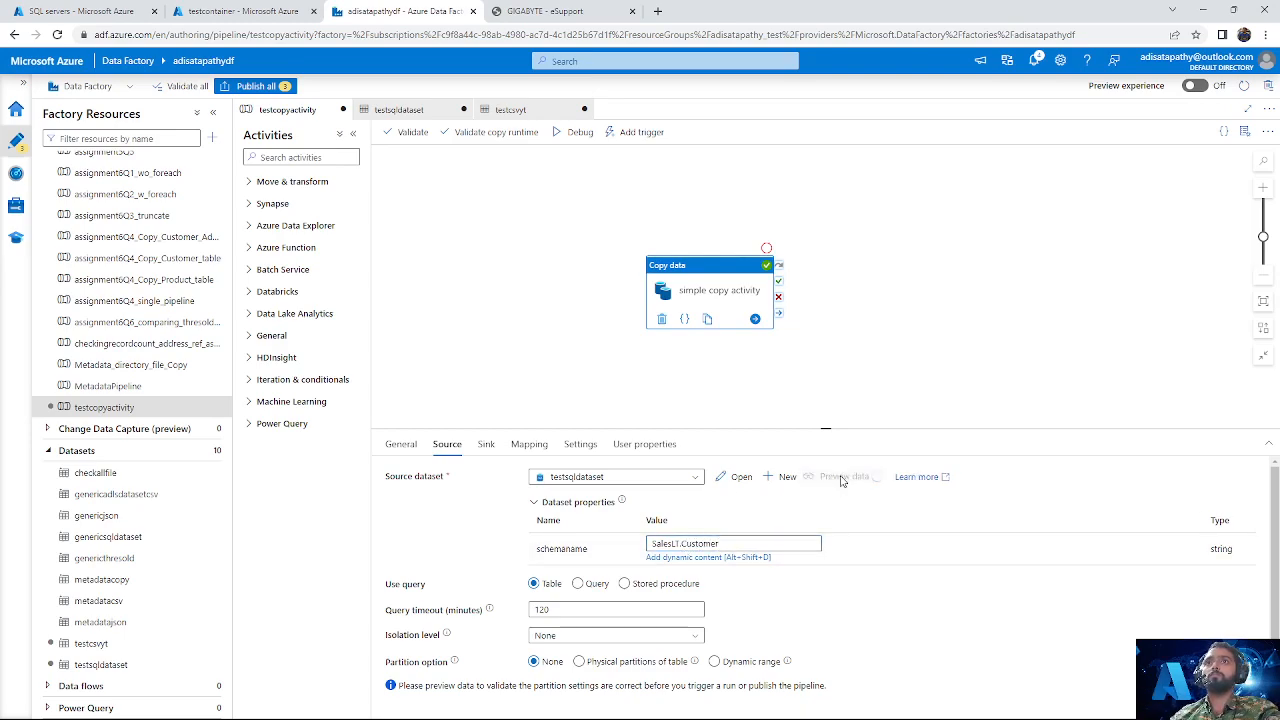
click(856, 493)
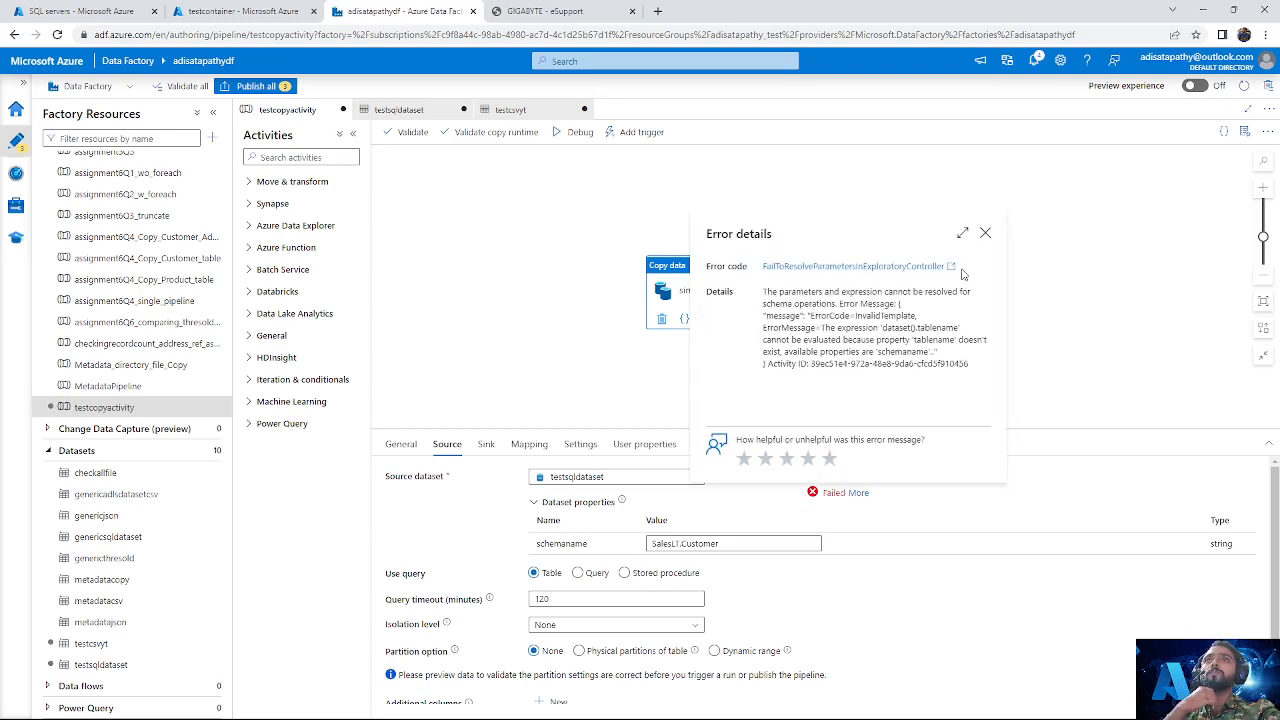
click(985, 233)
Step: Try to preview the source data using the query SELECT * FROM SalesLT.Customer, and clear the schemaname value
click(577, 572)
click(589, 605)
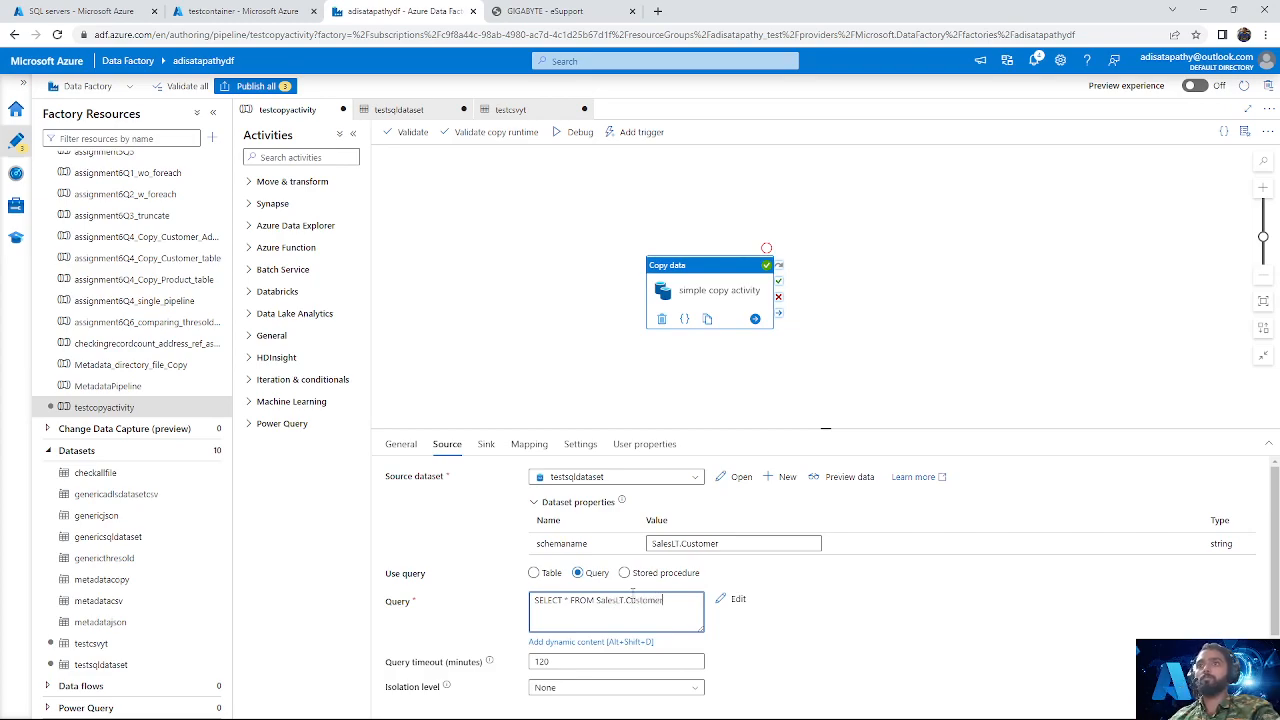
click(849, 477)
click(725, 542)
key(ctrl+a)
key(BackSpace)
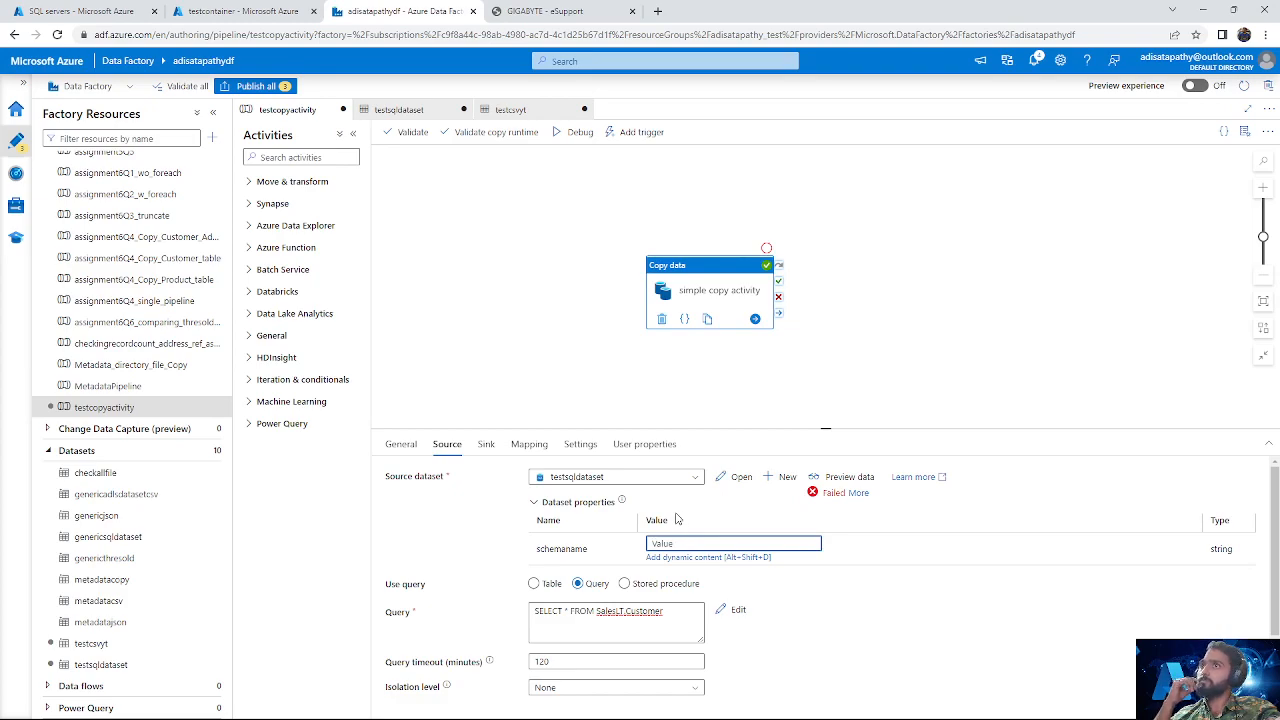
Step: Delete the testsqldataset dataset from the factory resources
click(160, 666)
click(211, 665)
click(236, 645)
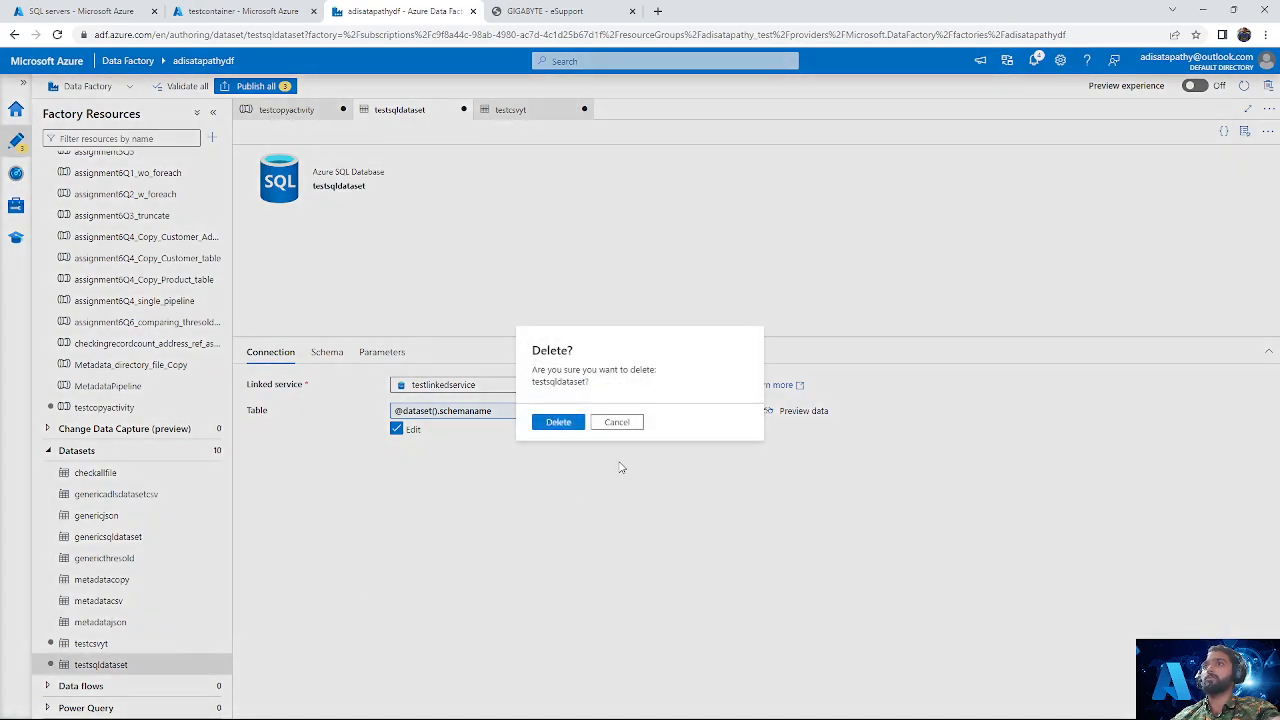
click(556, 421)
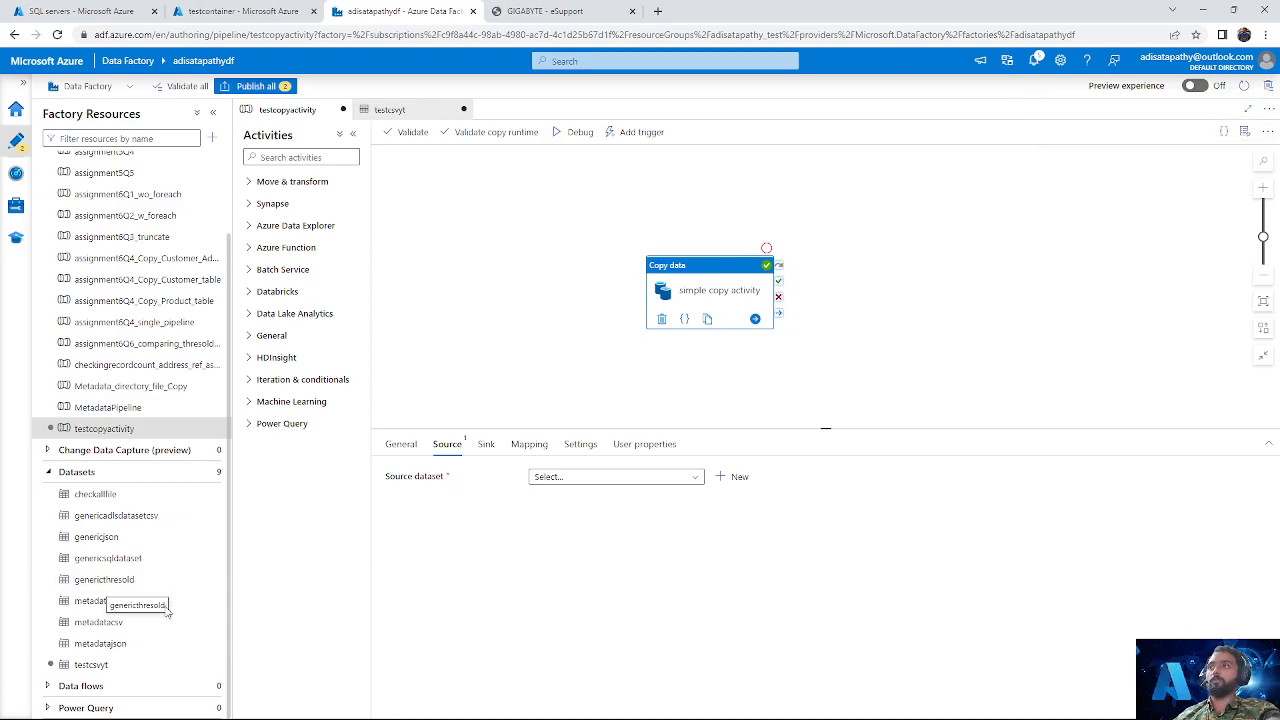
Step: Start a new dataset in the factory resources, using Azure SQL Database as the data store
click(212, 476)
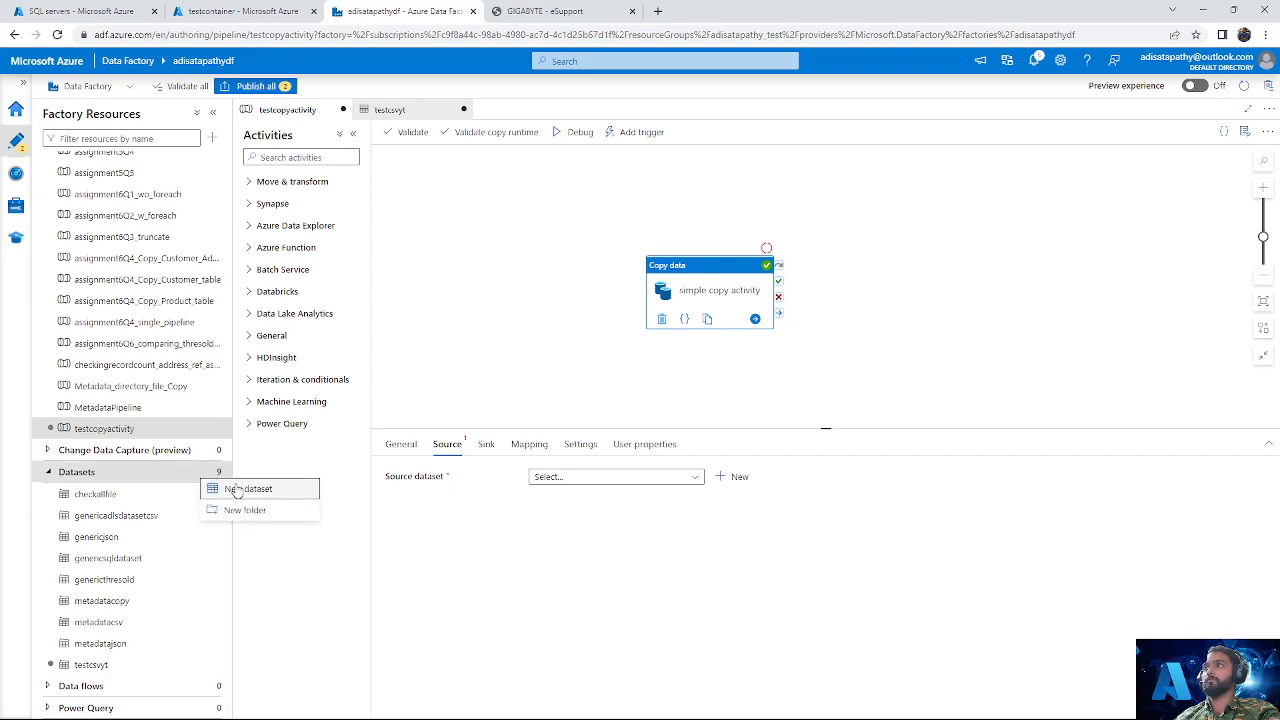
click(235, 488)
text(sal)
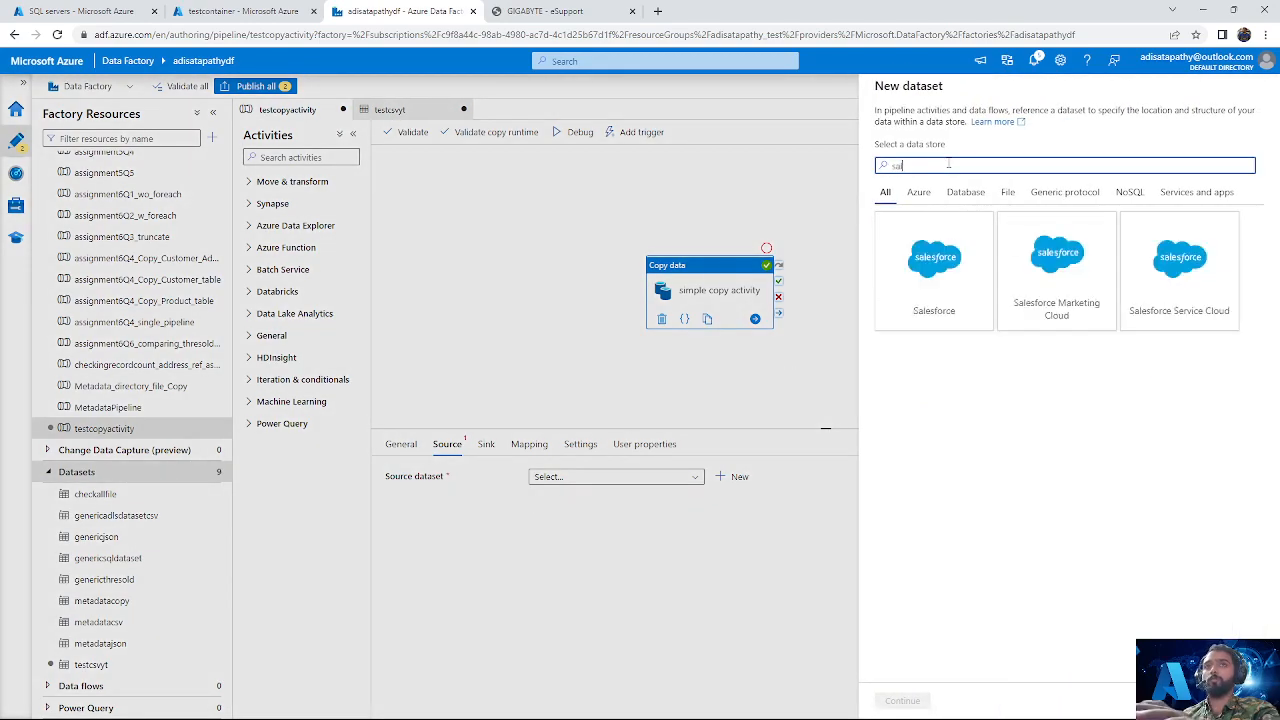
key(BackSpace)
text(o)
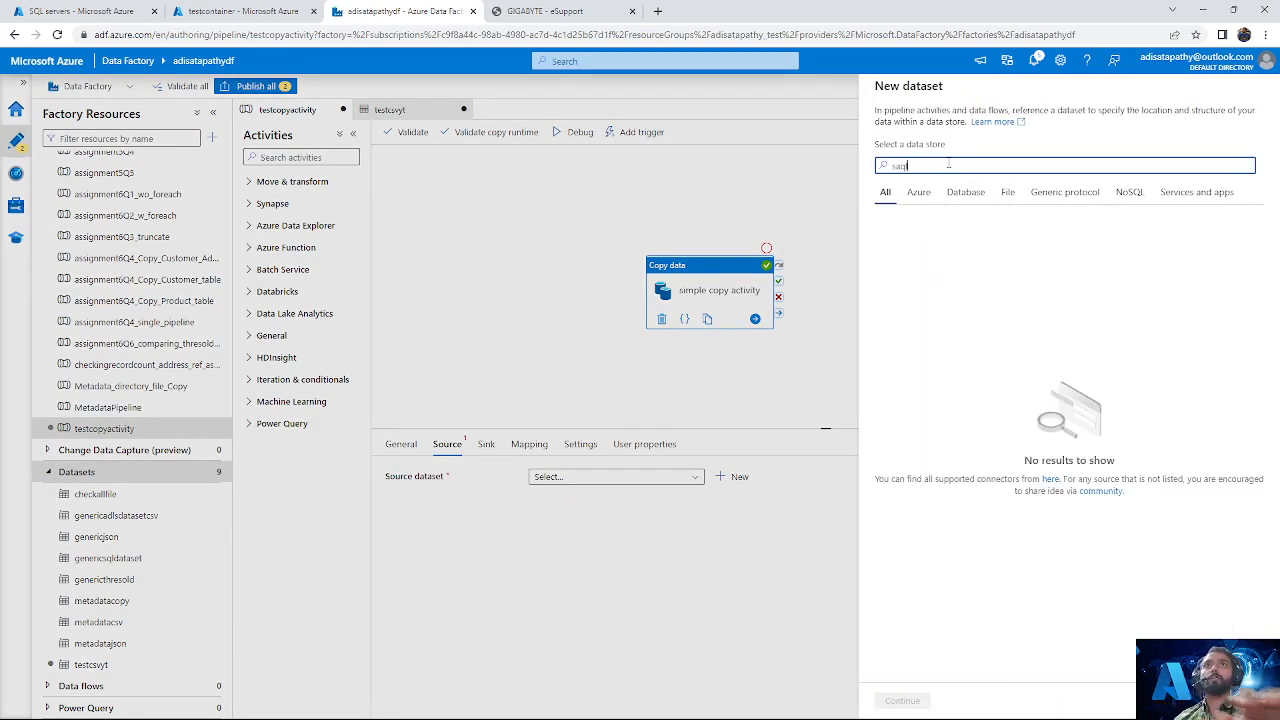
key(BackSpace)
key(BackSpace)
text(ql)
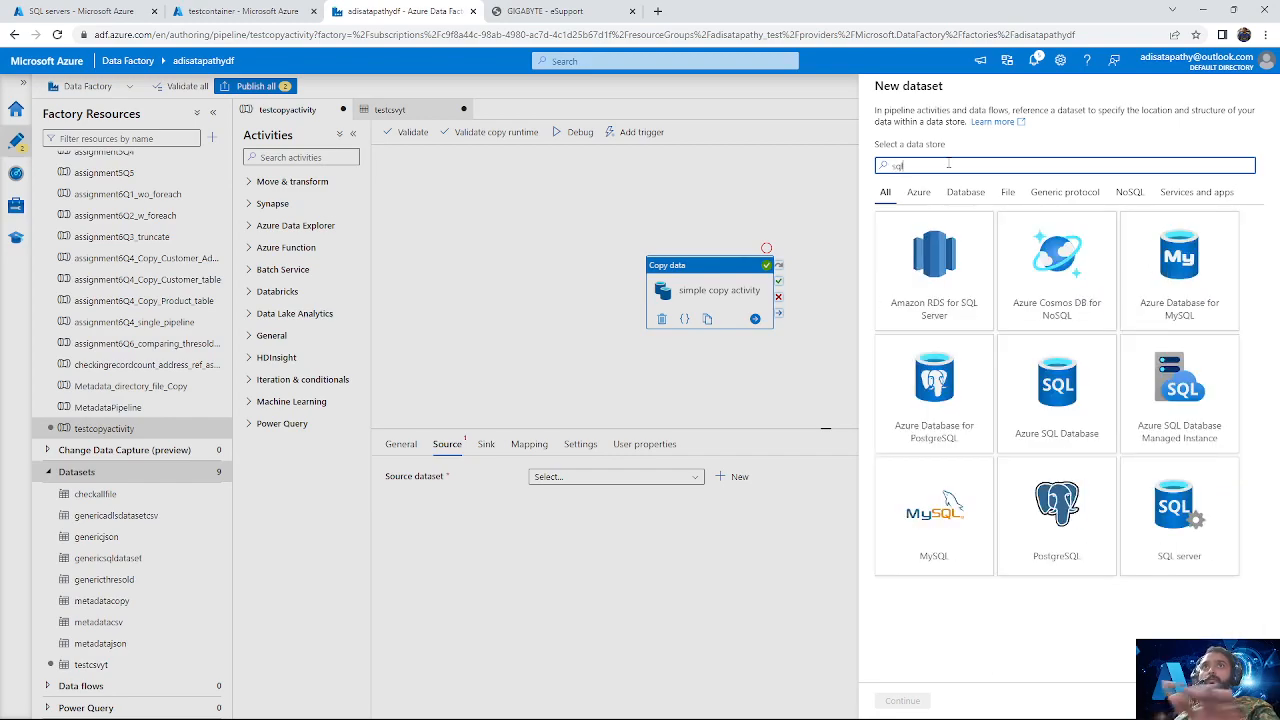
click(1056, 390)
click(903, 700)
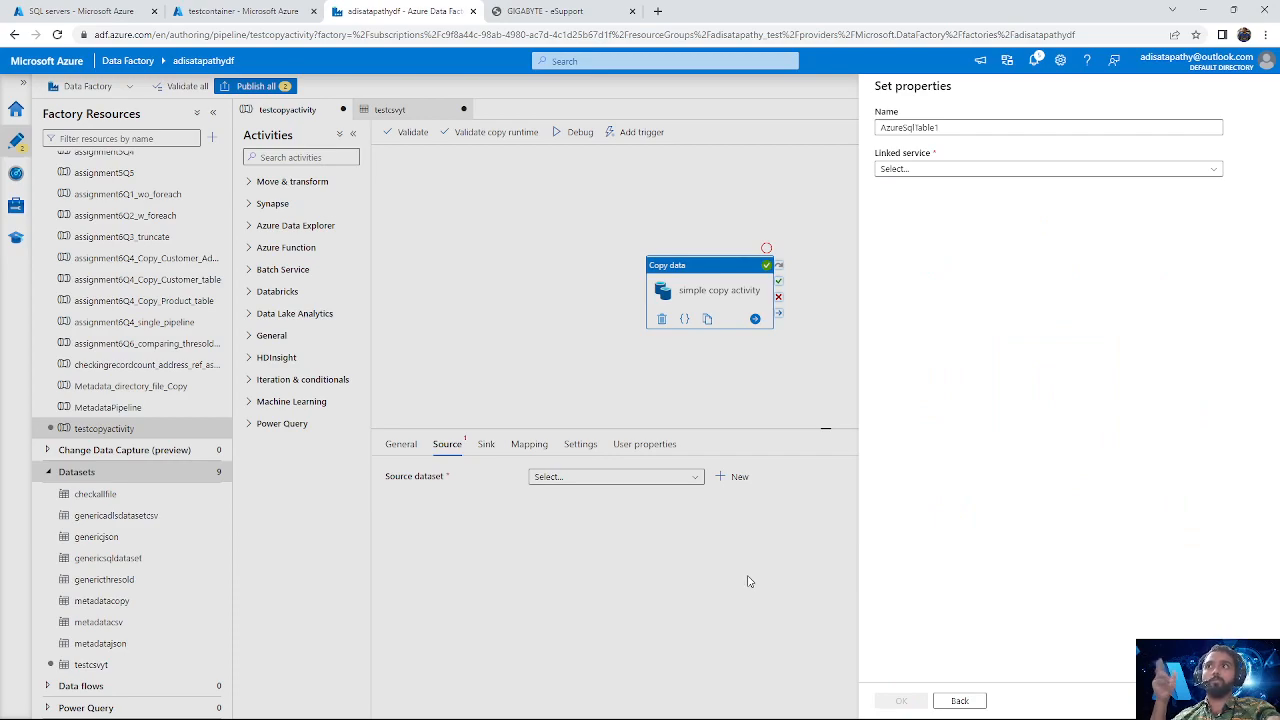
Step: Create the dataset as testsqldataset with the linked service sqllinkedservice, leaving the table name empty
click(968, 126)
key(ctrl+a)
key(BackSpace)
text(test)
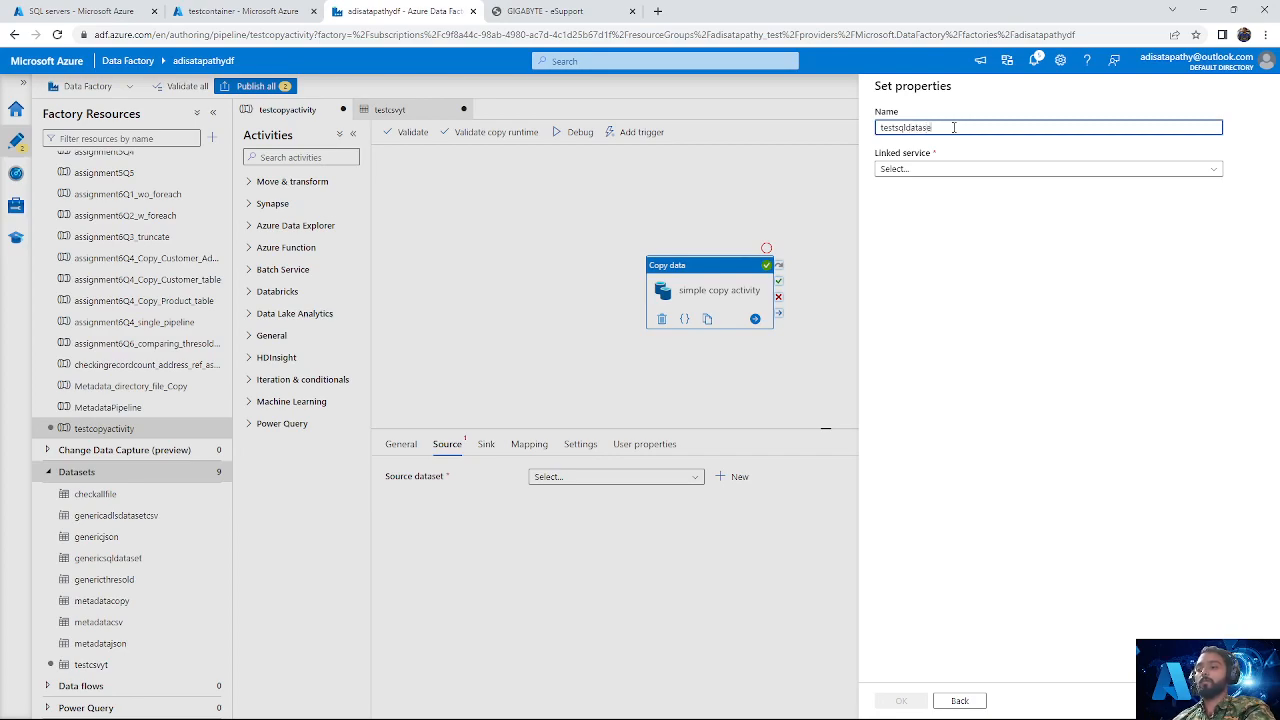
click(963, 170)
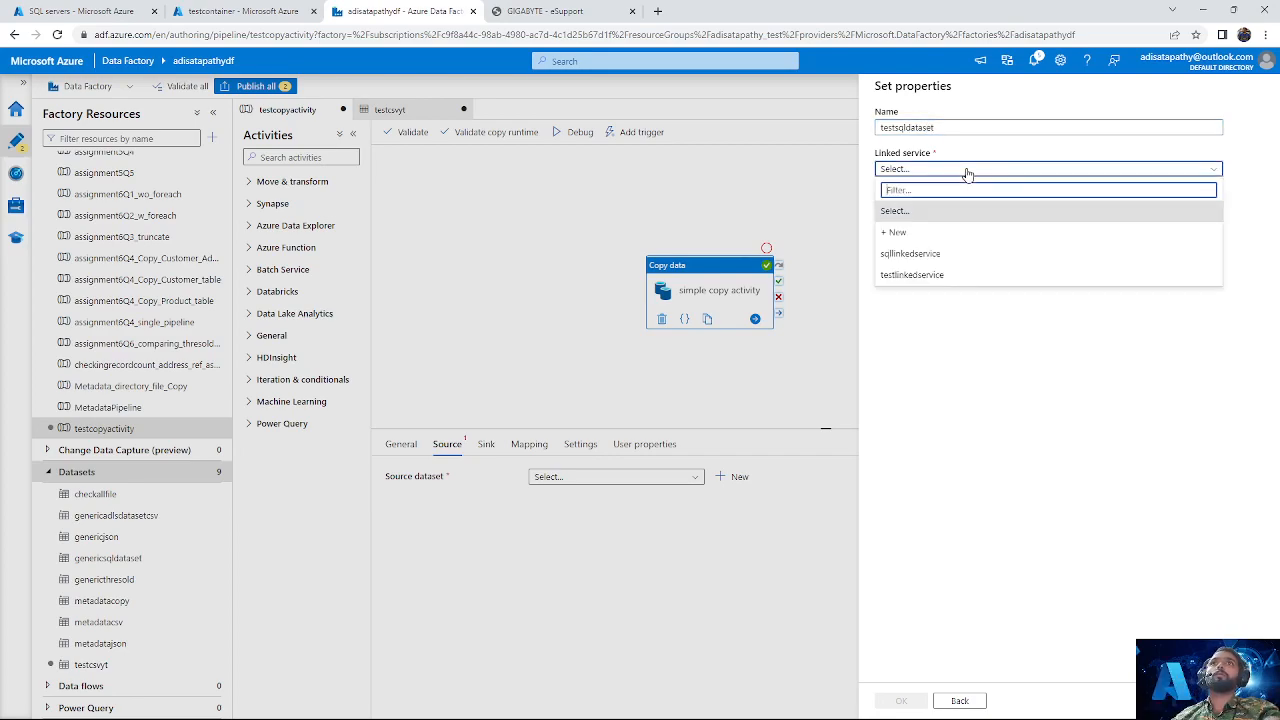
click(931, 254)
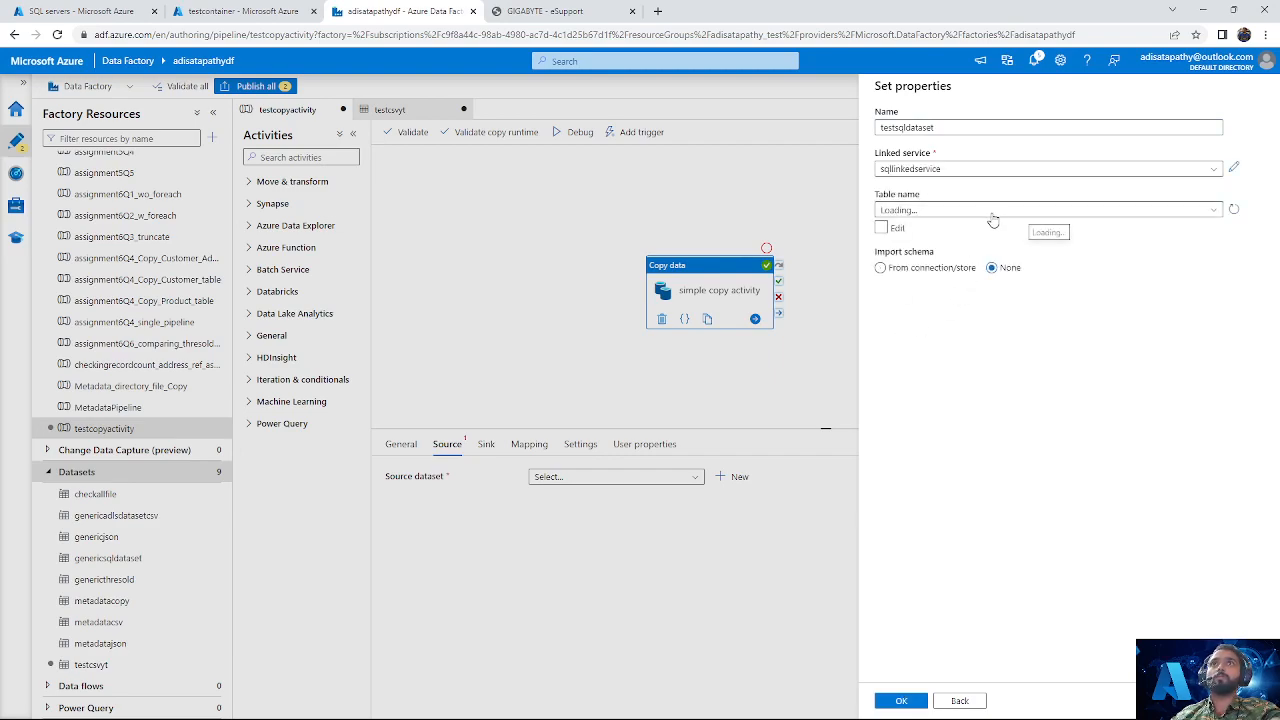
click(1100, 212)
click(1097, 213)
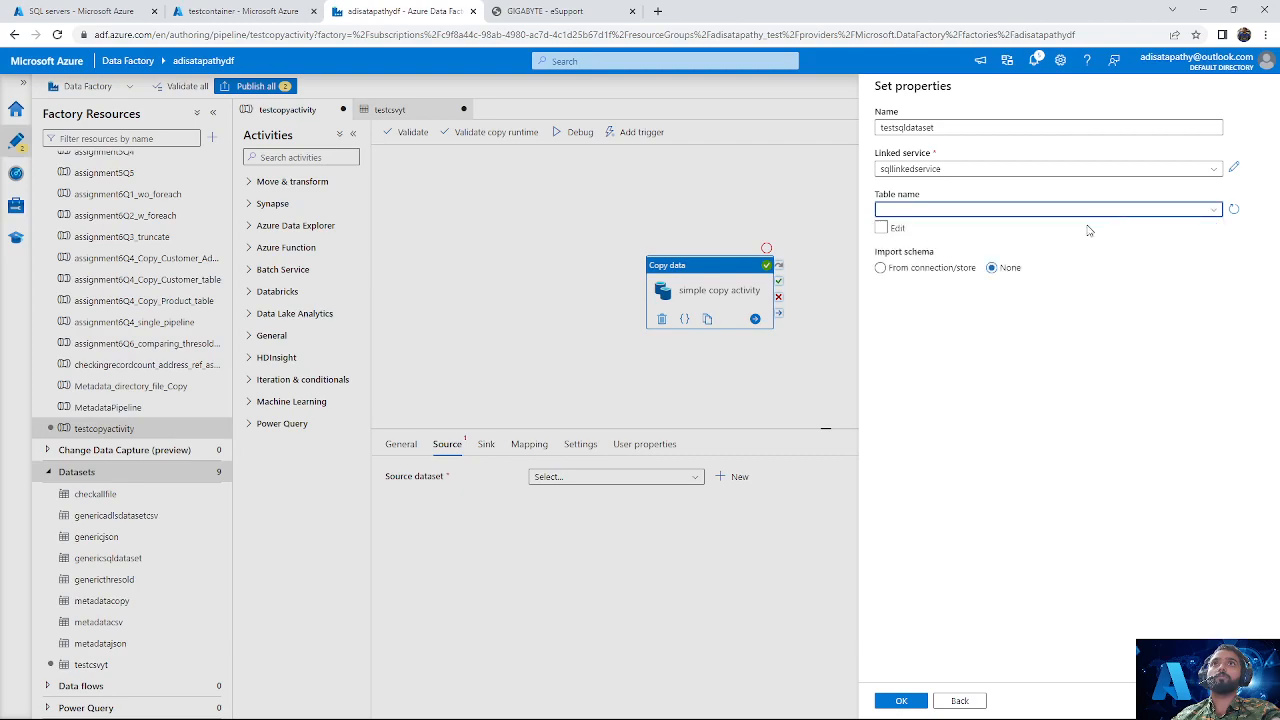
click(901, 700)
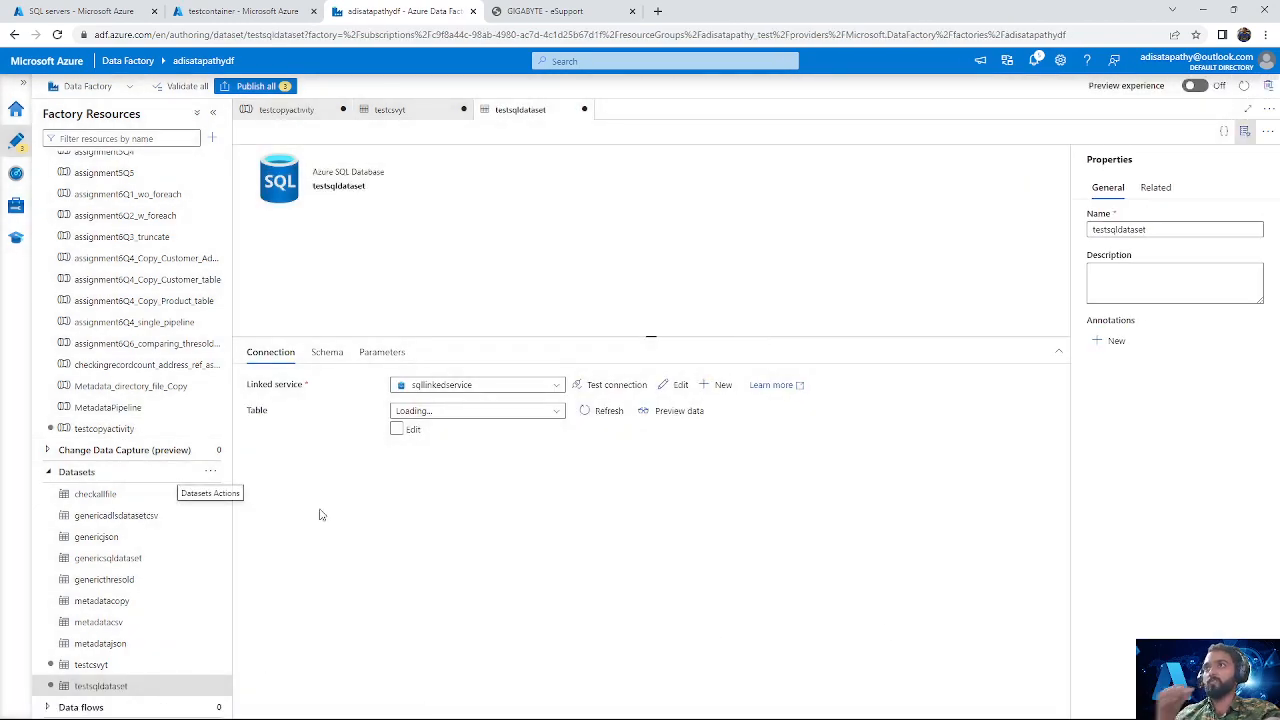
Step: Add two string parameters named schemaname and tablename to testsqldataset
click(382, 352)
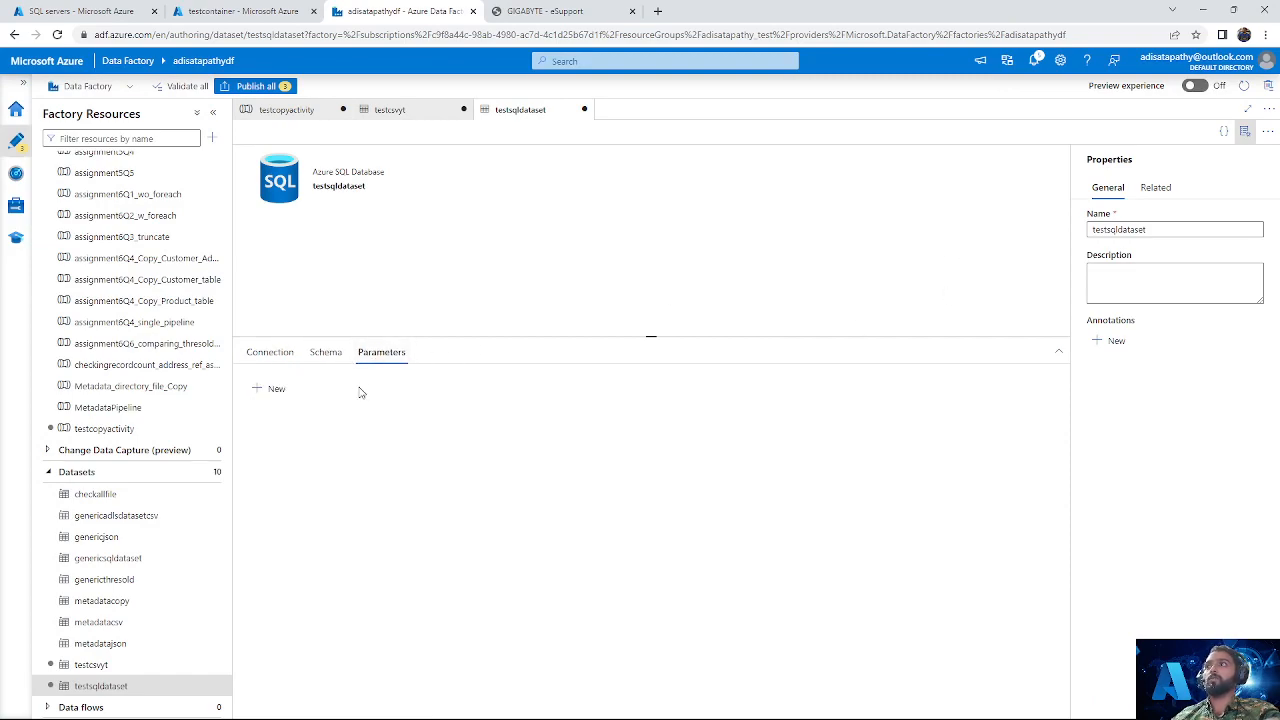
click(270, 388)
click(300, 436)
text(schemaname)
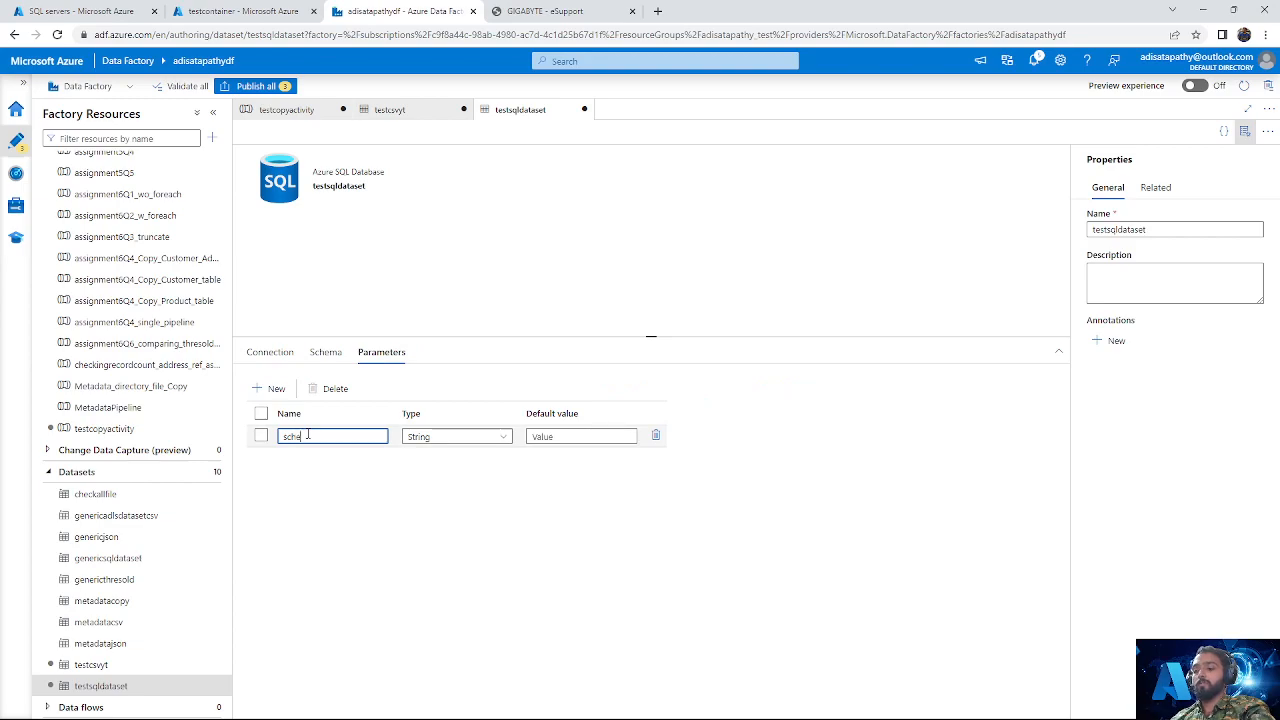
click(276, 388)
click(300, 458)
text(table)
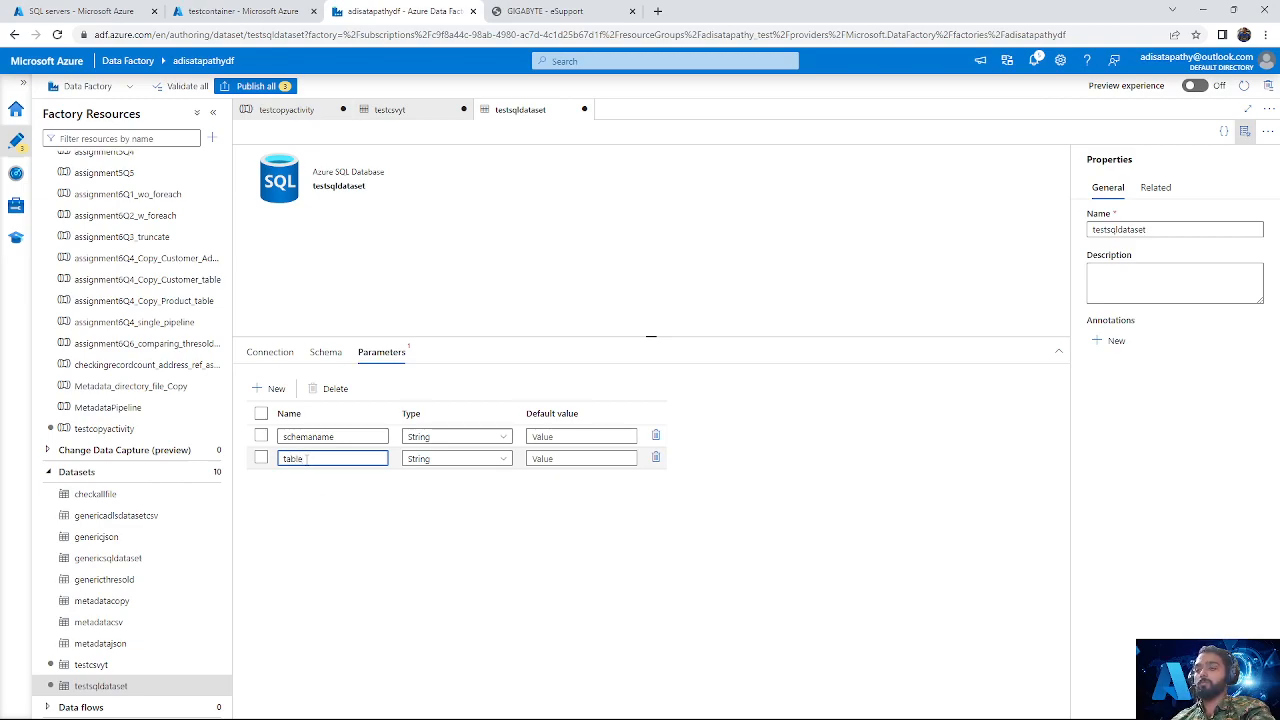
text(name)
click(270, 354)
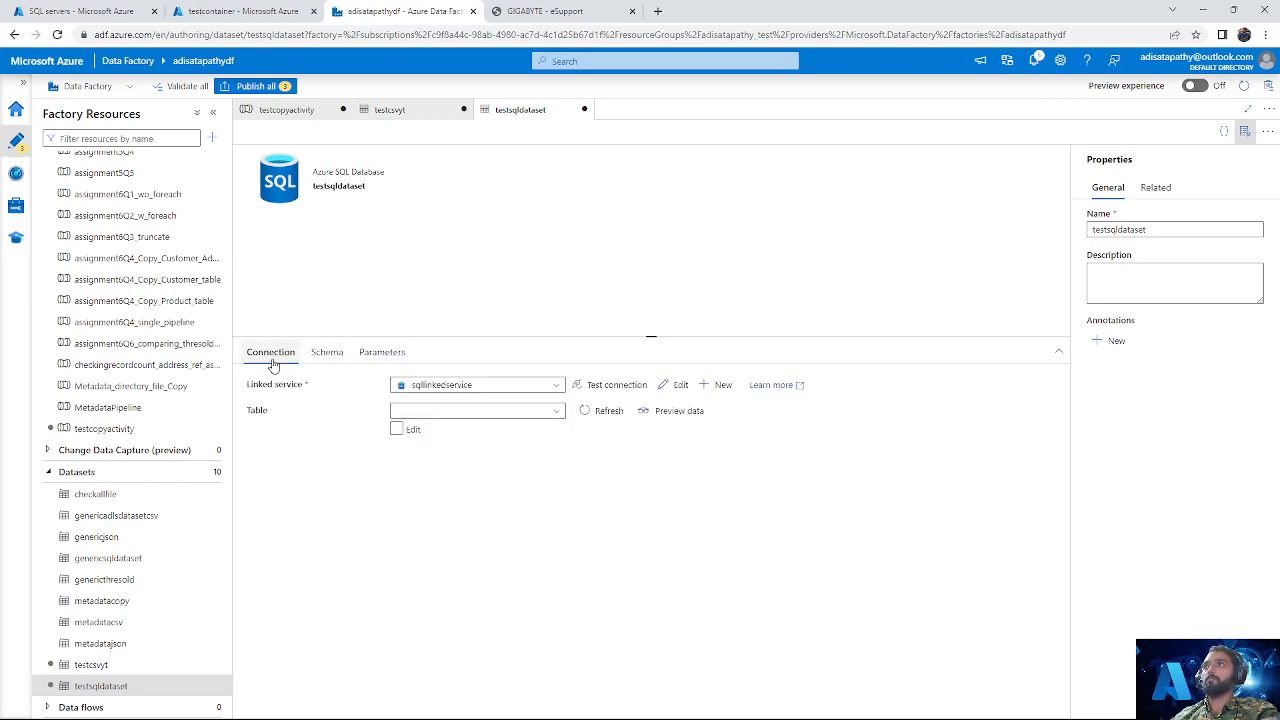
click(476, 414)
click(528, 416)
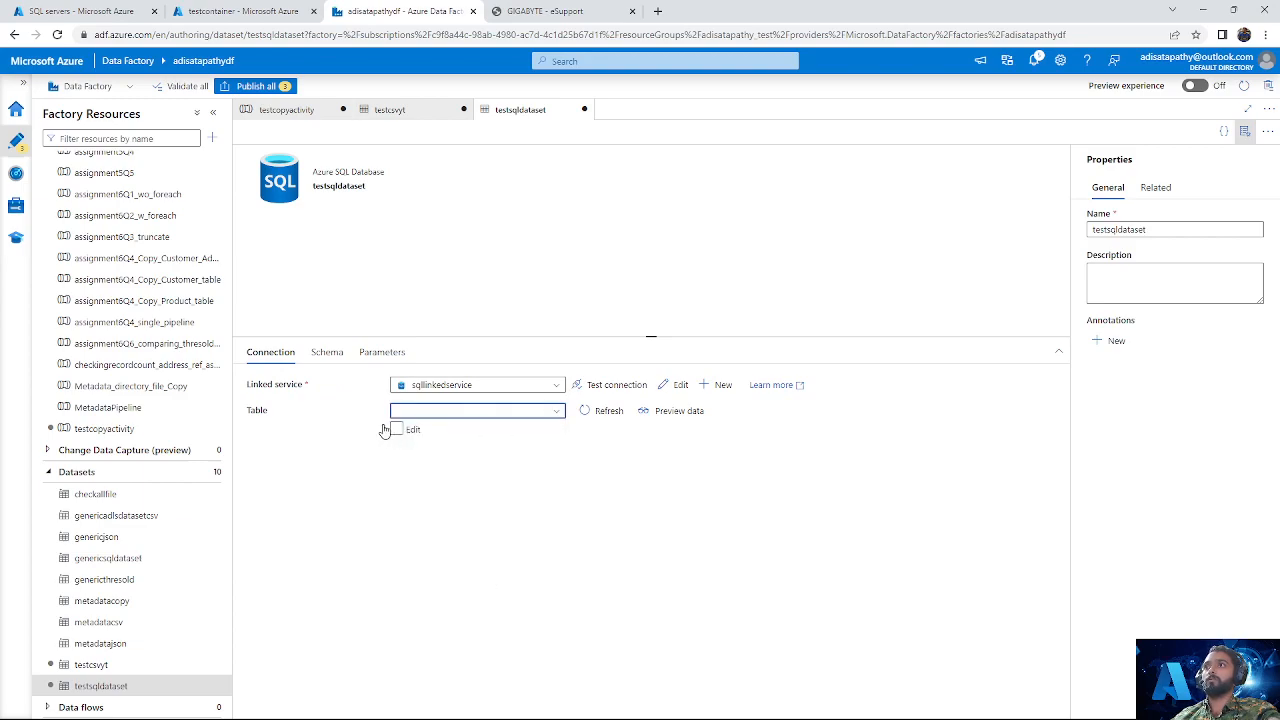
click(396, 429)
click(500, 411)
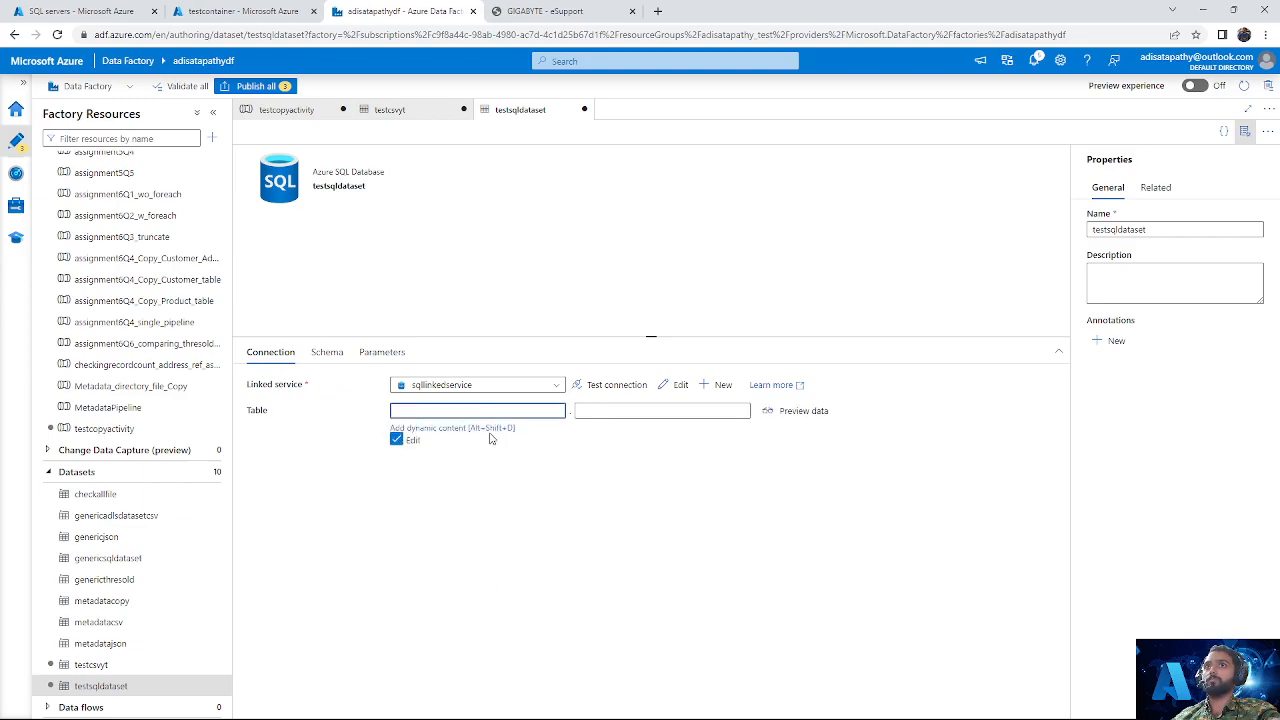
click(490, 430)
double_click(914, 345)
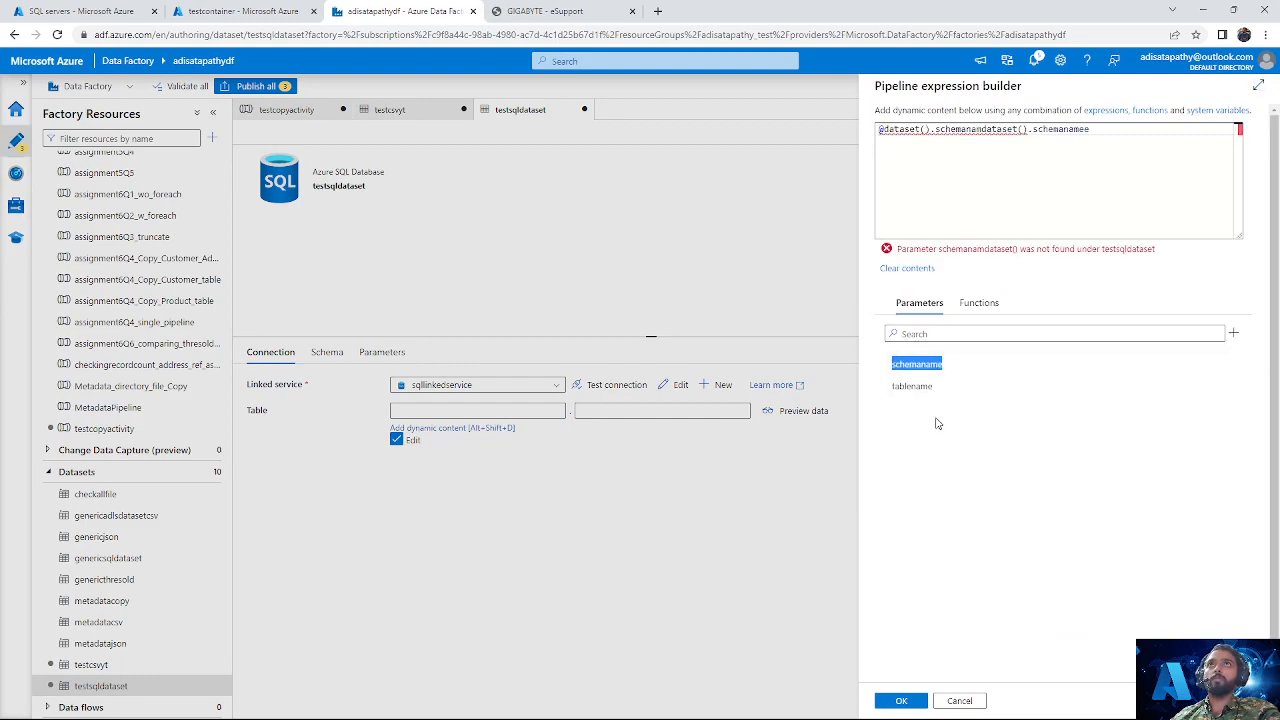
click(1044, 183)
key(ctrl+a)
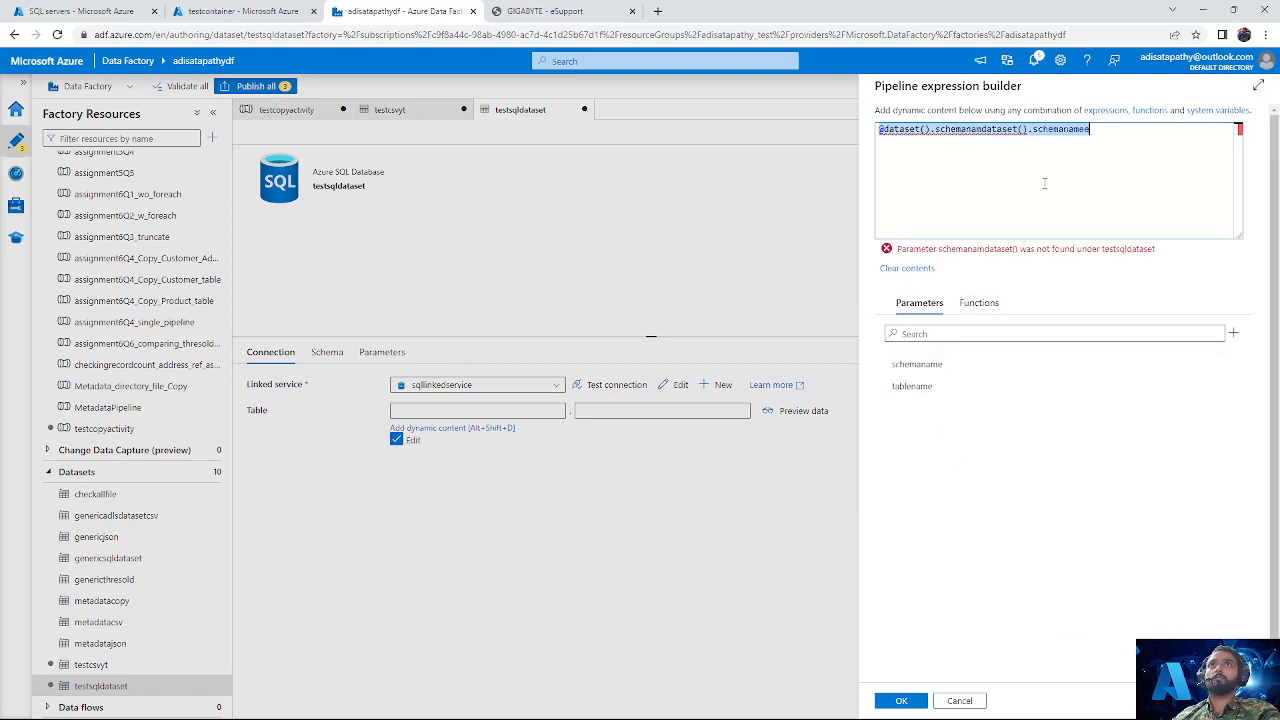
key(BackSpace)
click(954, 364)
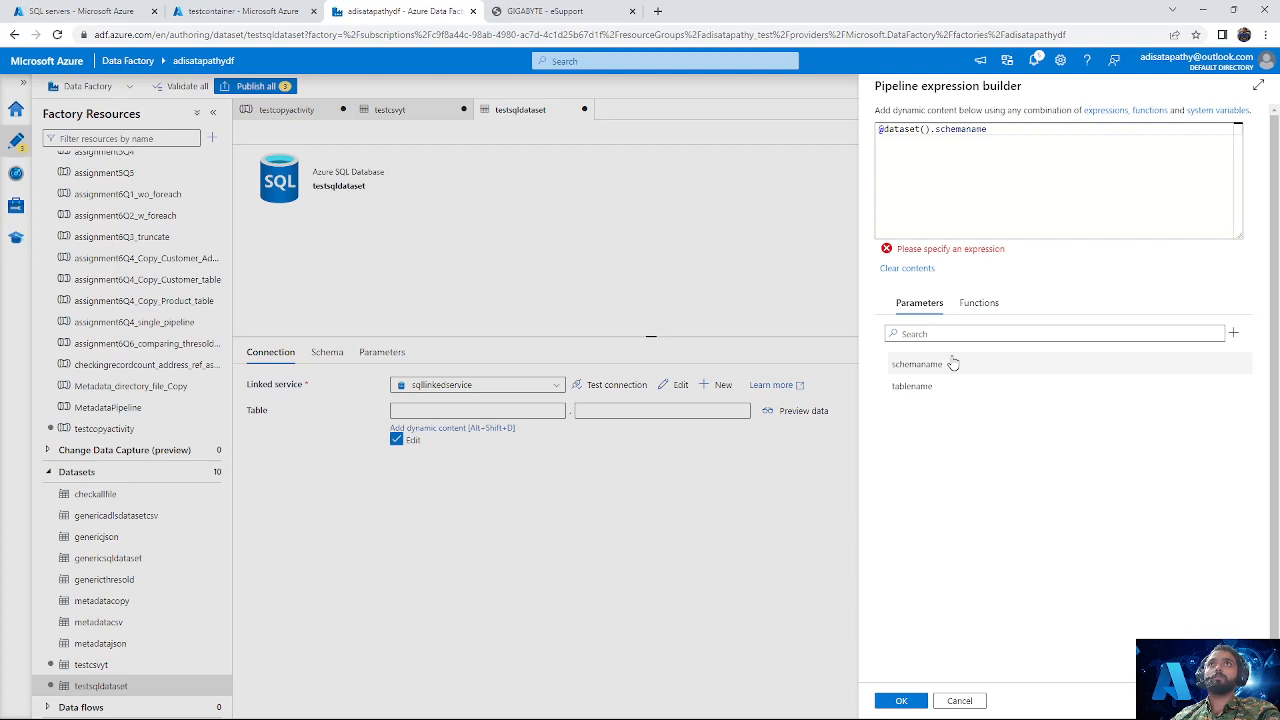
click(900, 700)
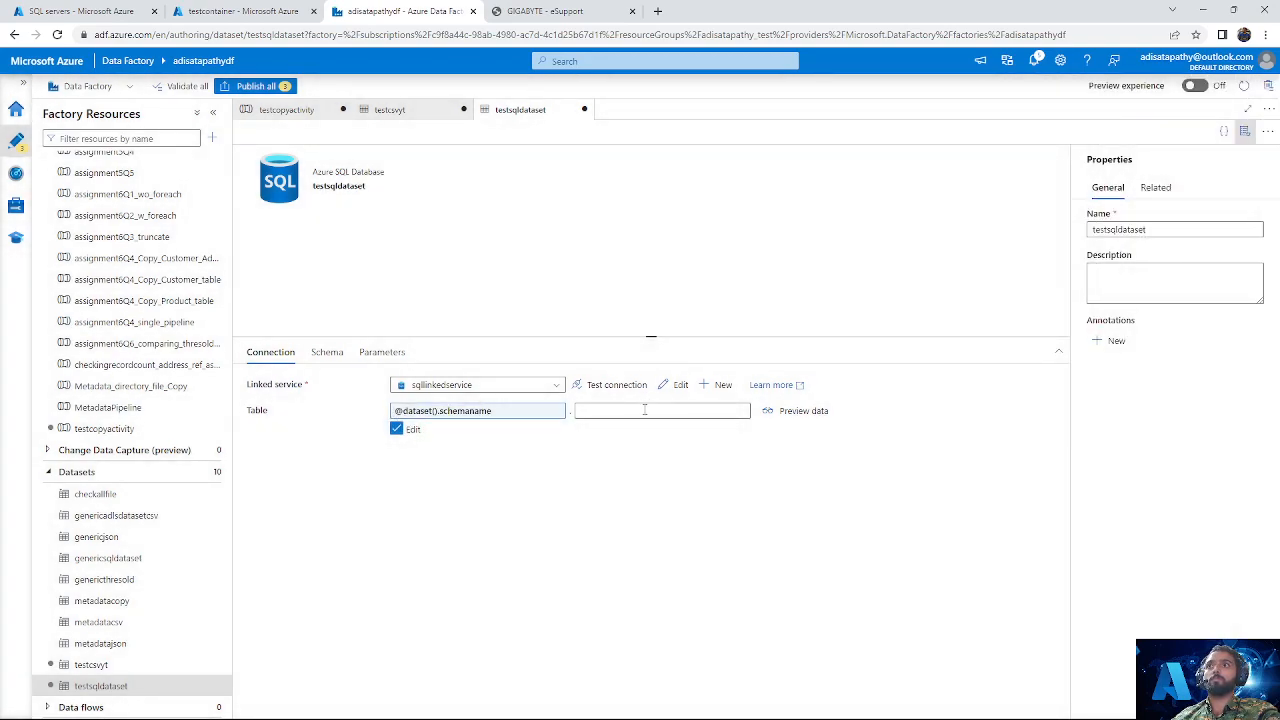
click(643, 413)
click(639, 430)
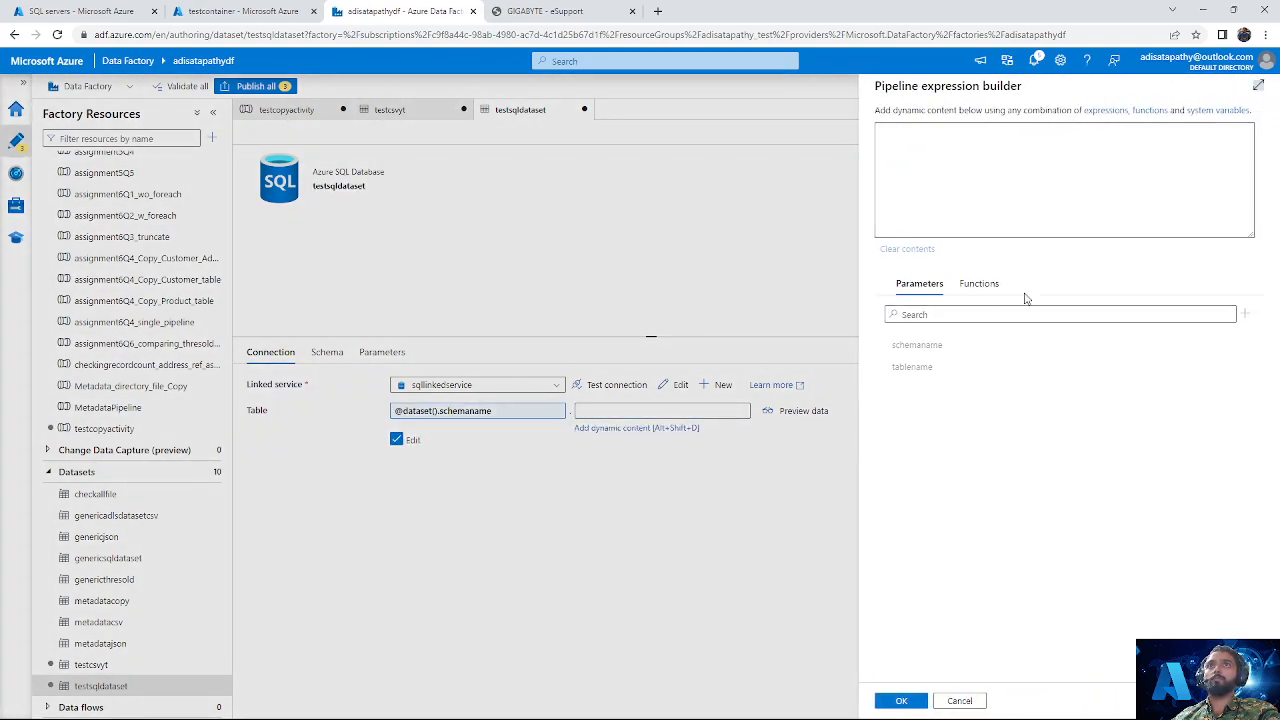
click(916, 369)
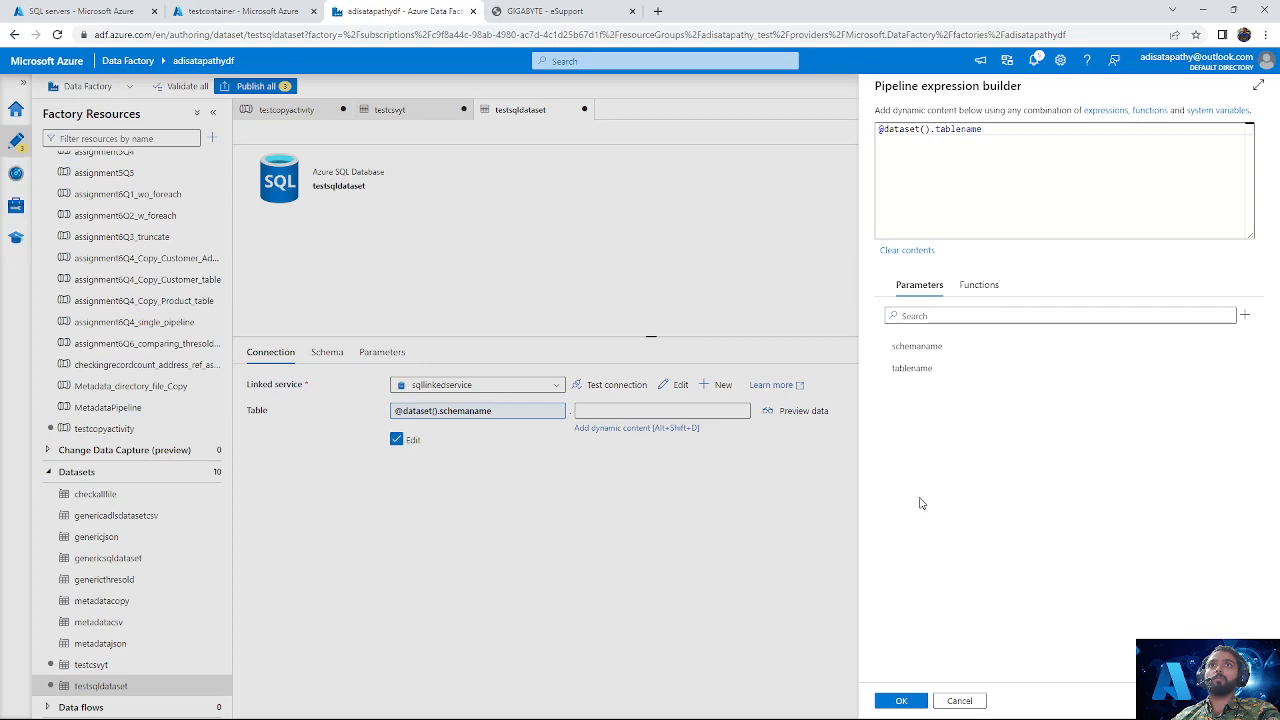
click(901, 700)
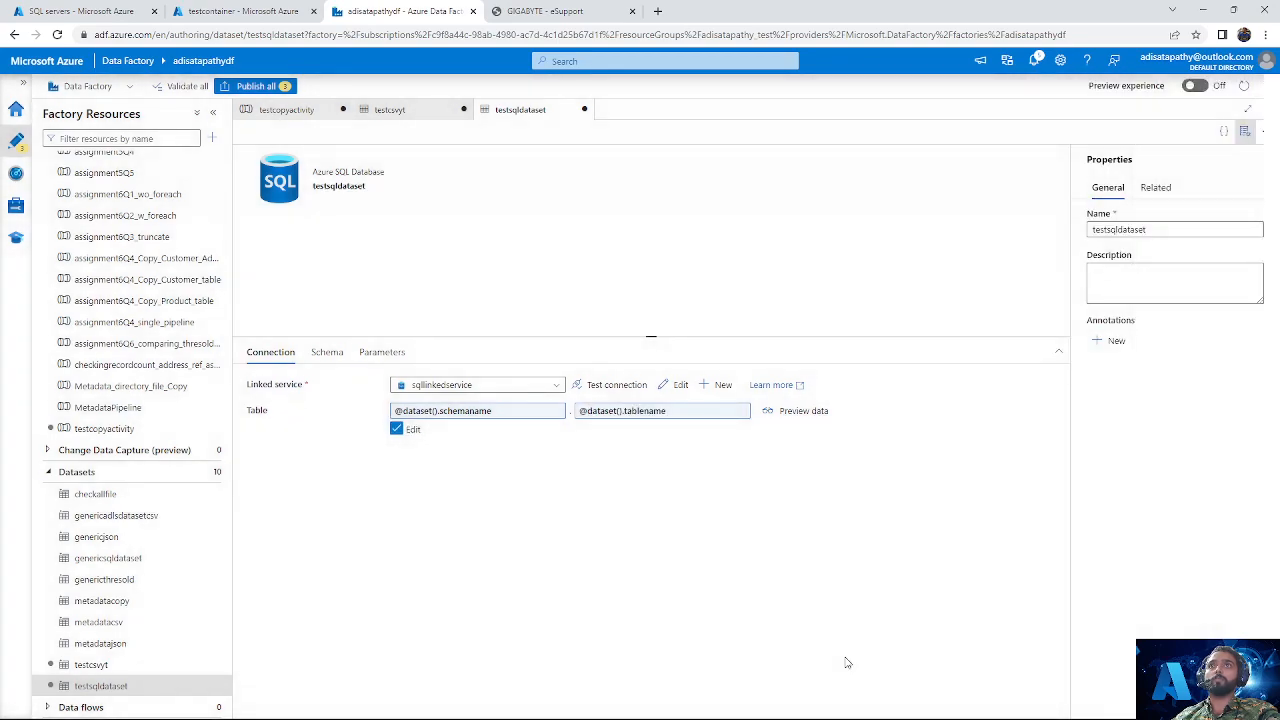
Step: Select testsqldataset as the source dataset of the simple copy activity in the testcopyactivity pipeline
click(104, 428)
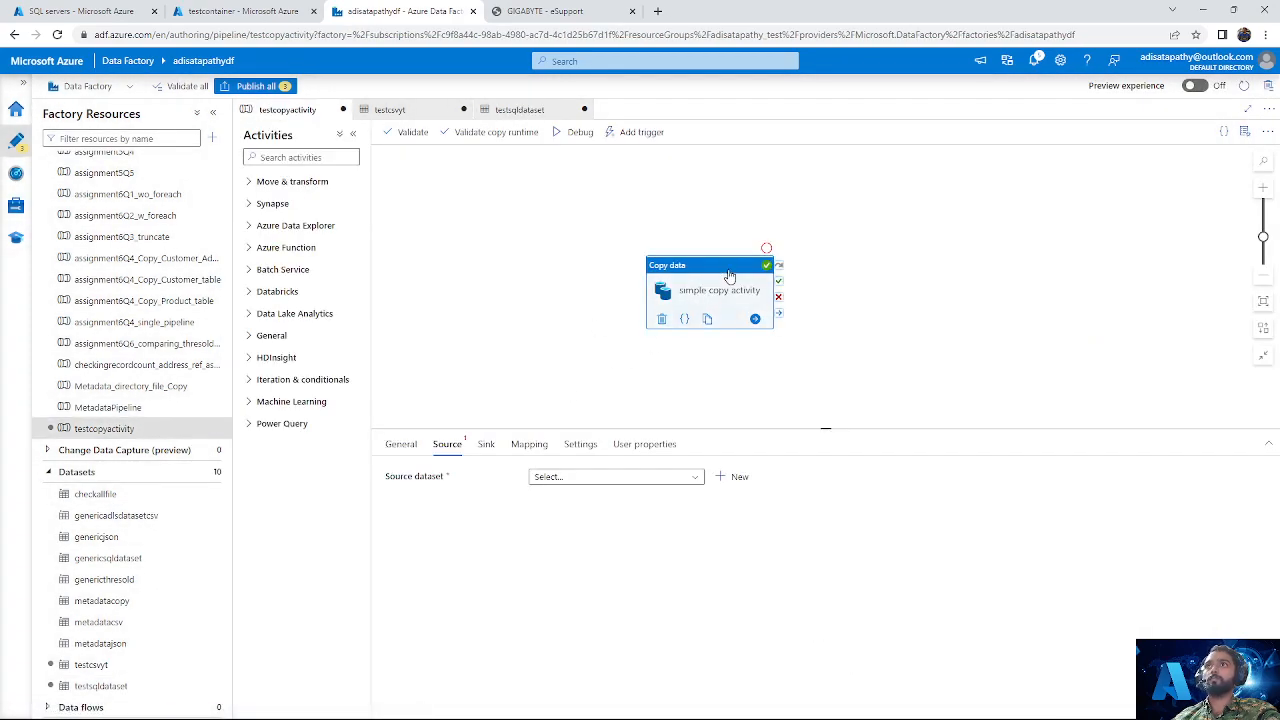
click(600, 477)
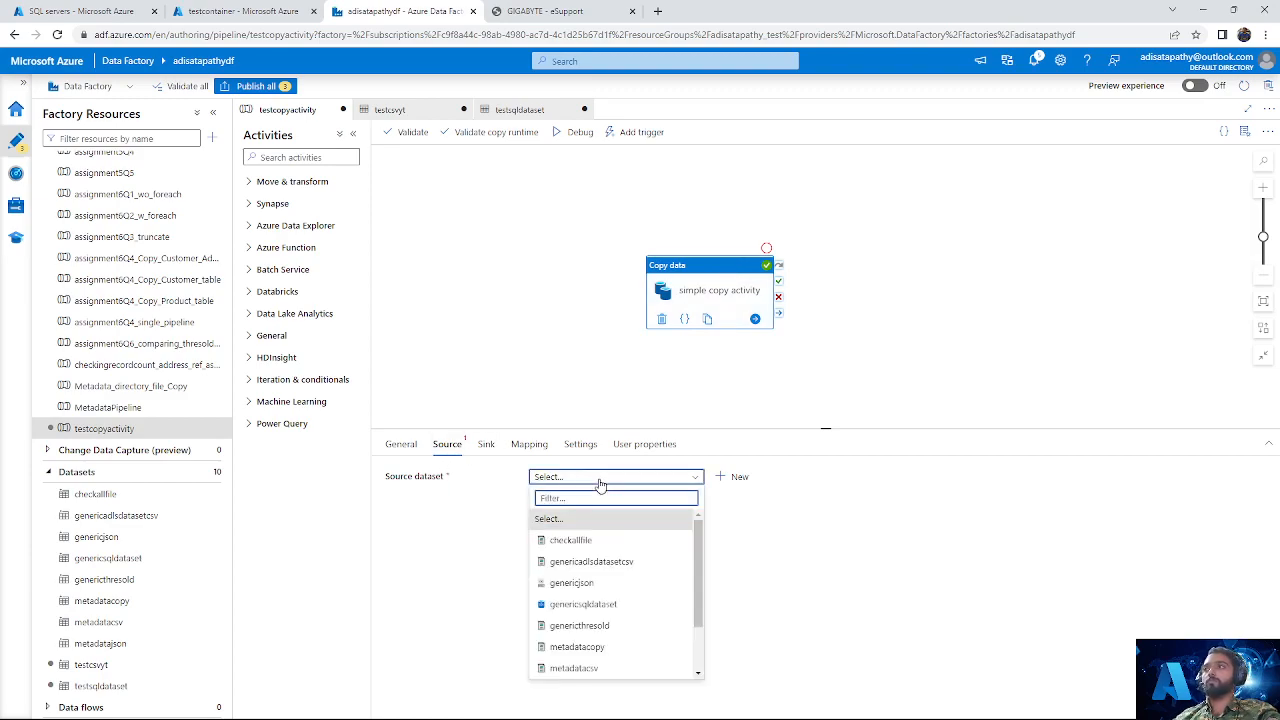
scroll(600, 590, down, 3)
click(595, 668)
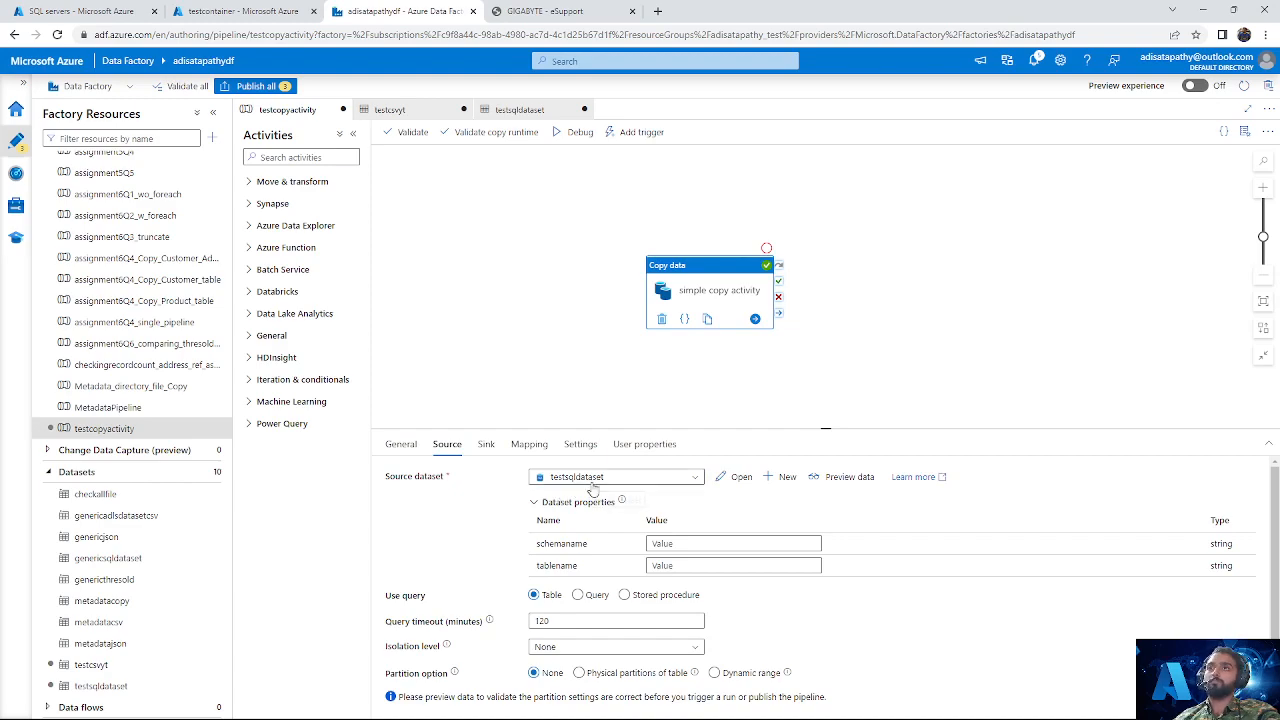
Step: Set schemaname to SalesLT and tablename to Customer for the source, and preview its data
click(683, 543)
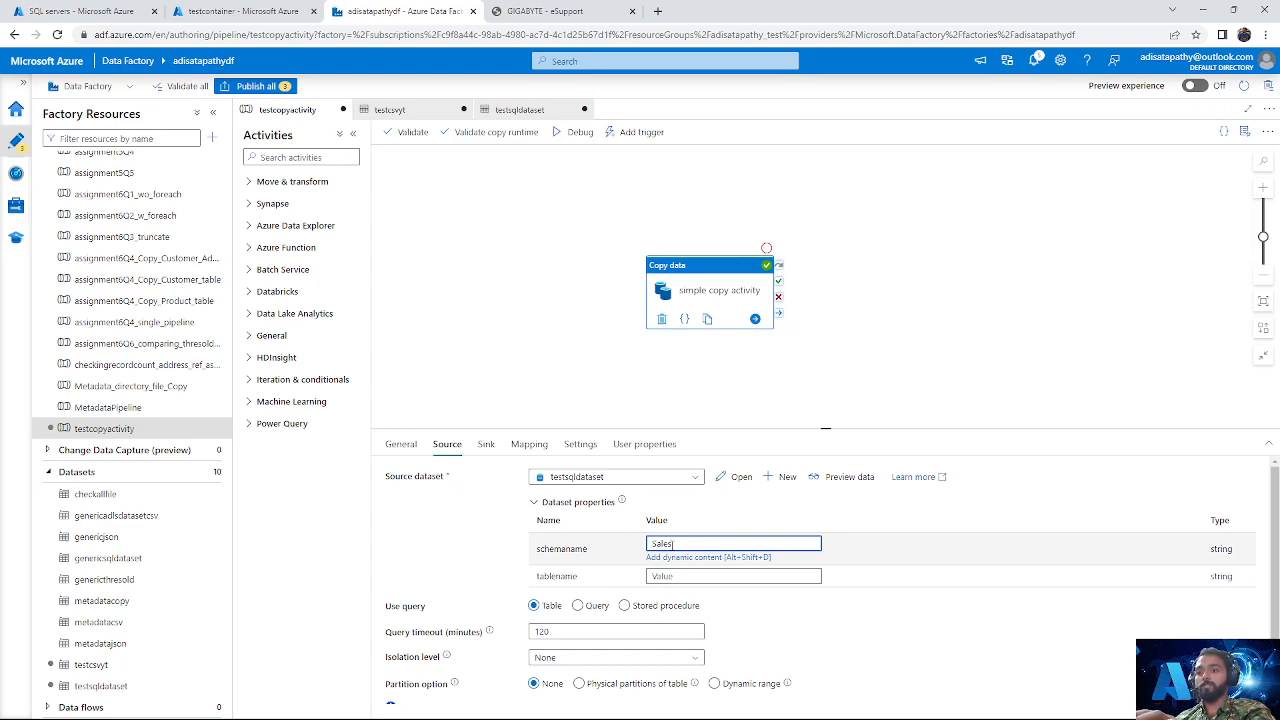
click(663, 578)
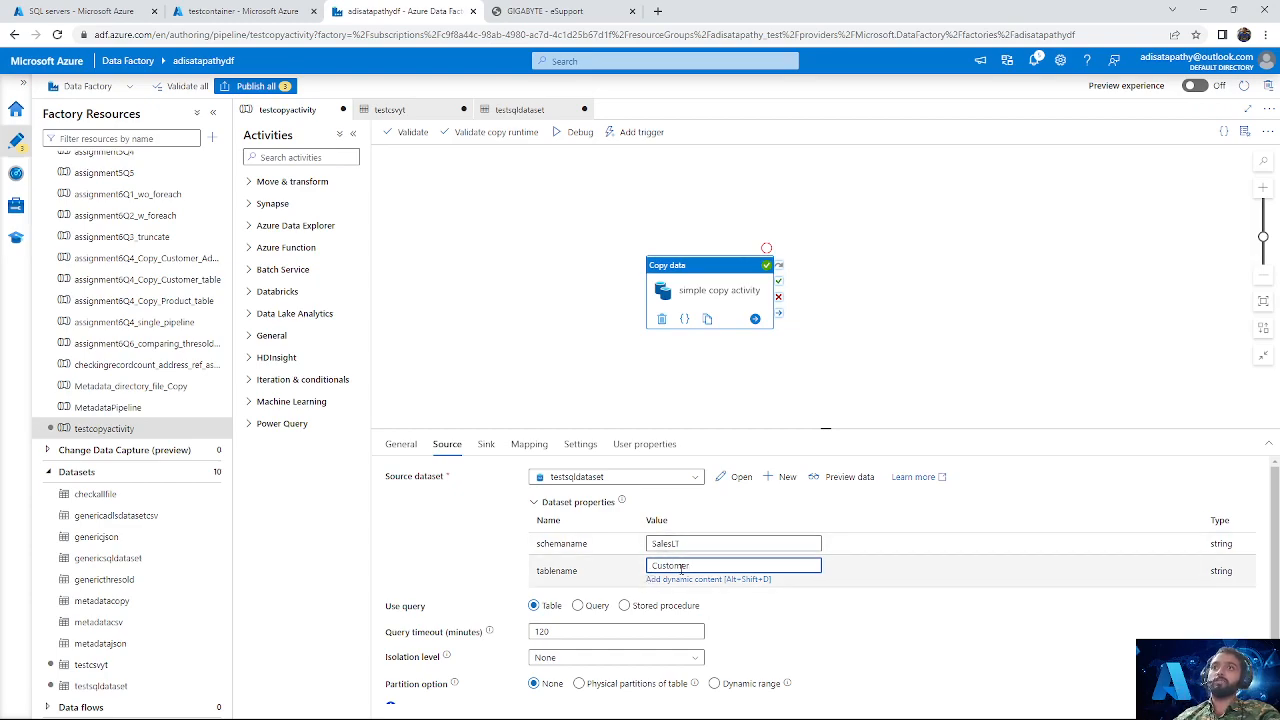
click(845, 478)
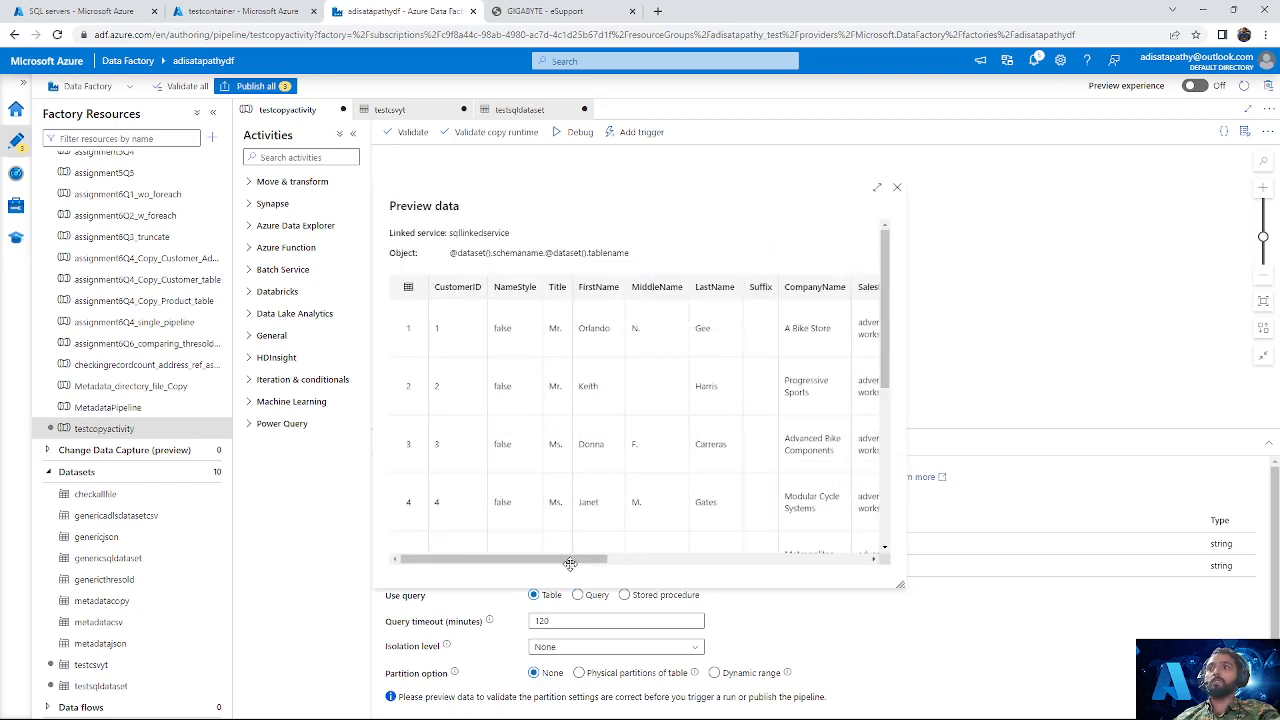
mouse_move(573, 566)
mouse_down()
mouse_move(726, 563)
mouse_move(580, 565)
mouse_up()
click(897, 189)
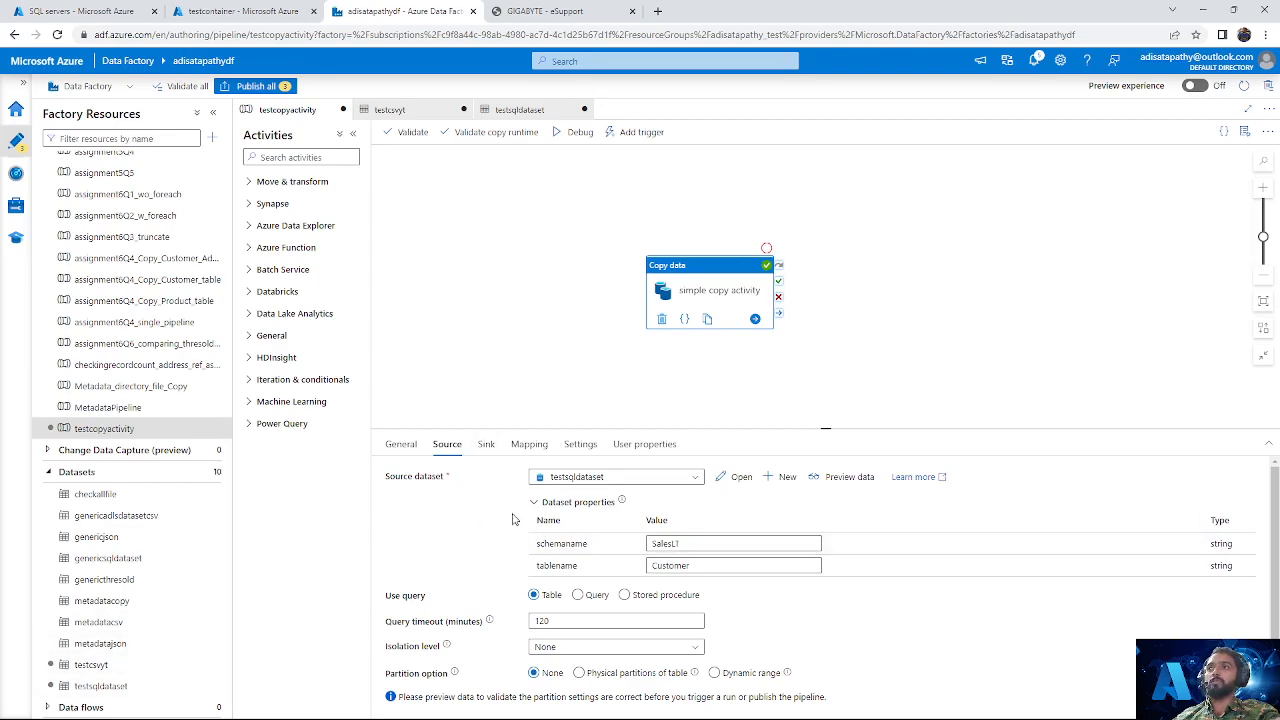
Step: Set the directoryname of the copy activity's testcsvyt sink to testdirectoryinsidecontainer
click(485, 446)
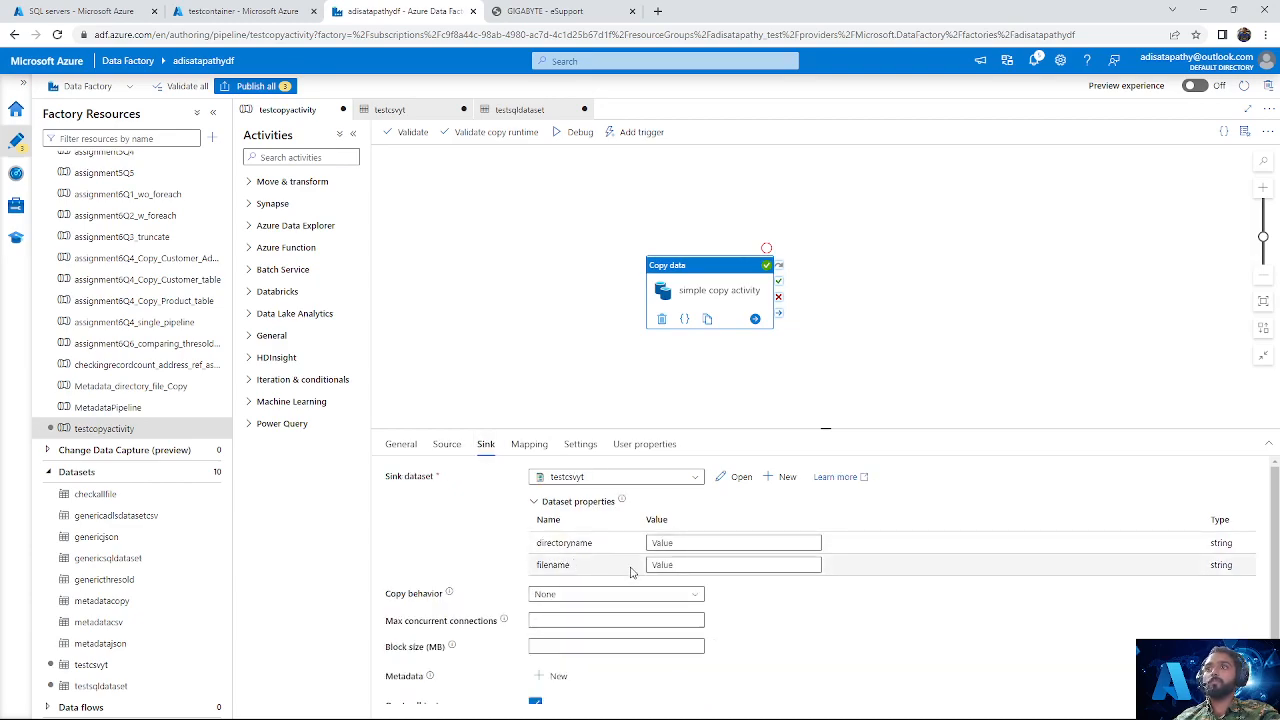
click(715, 544)
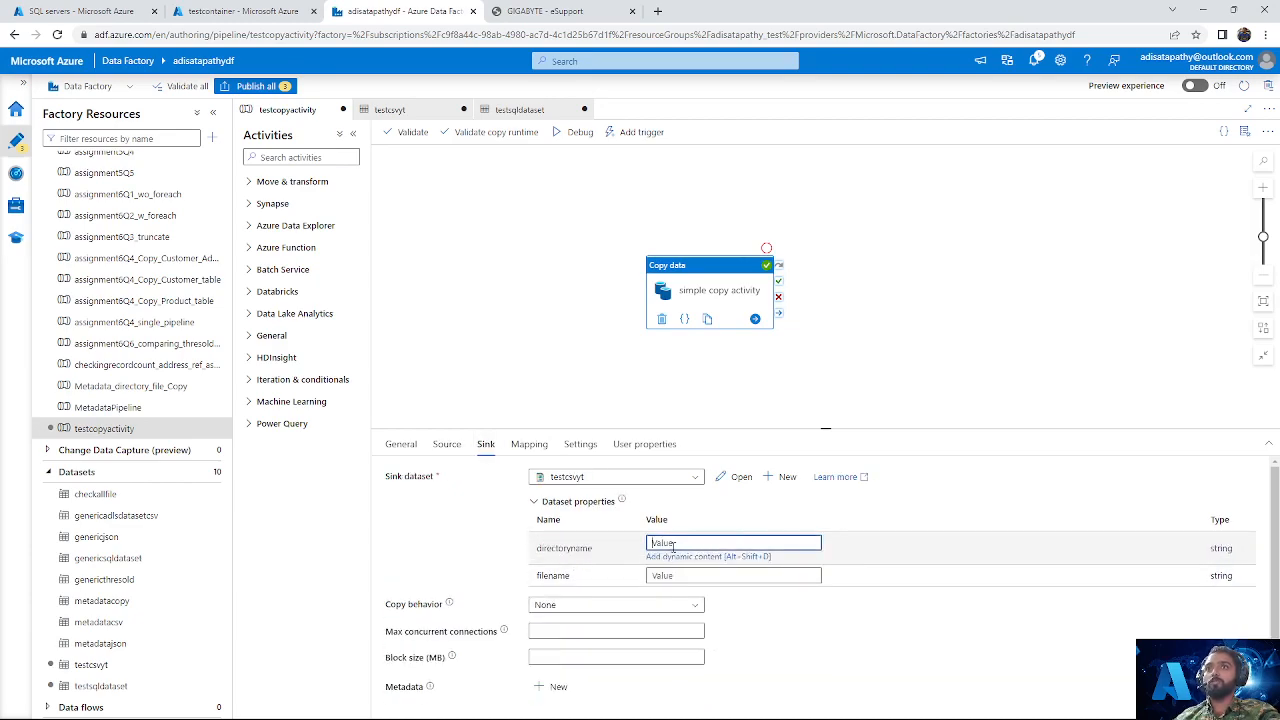
double_click(540, 548)
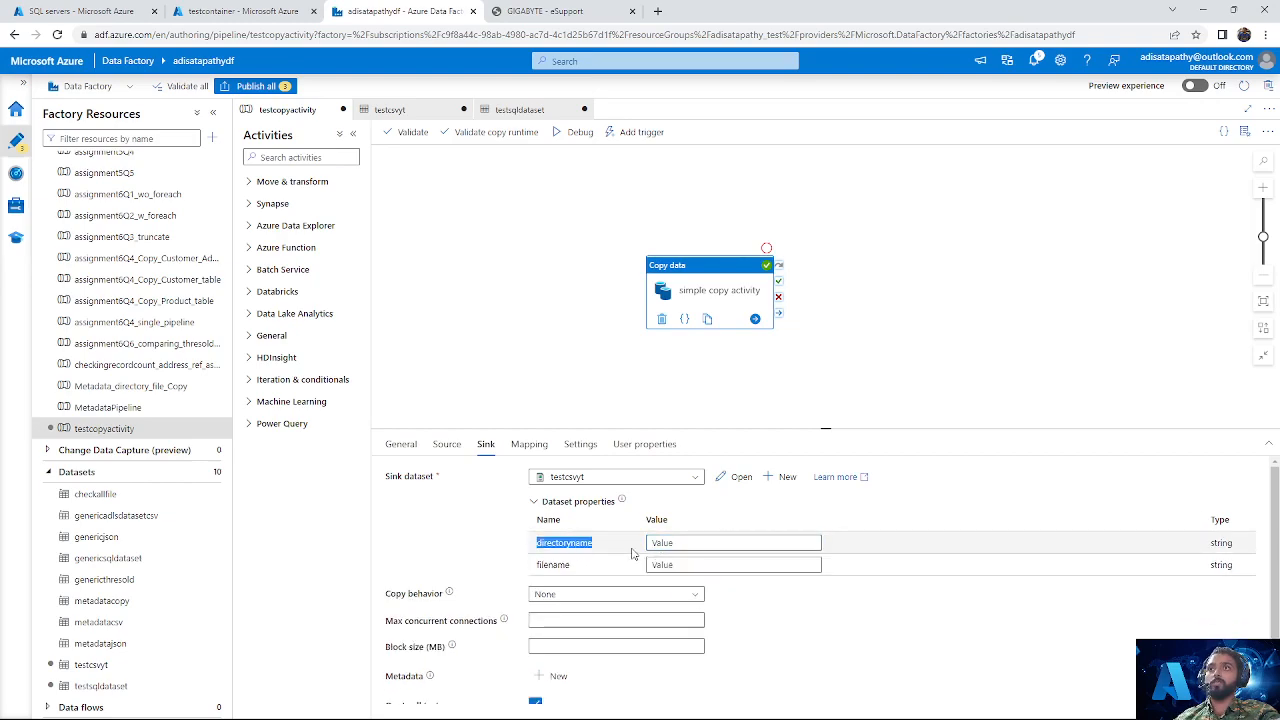
drag(534, 573, 571, 562)
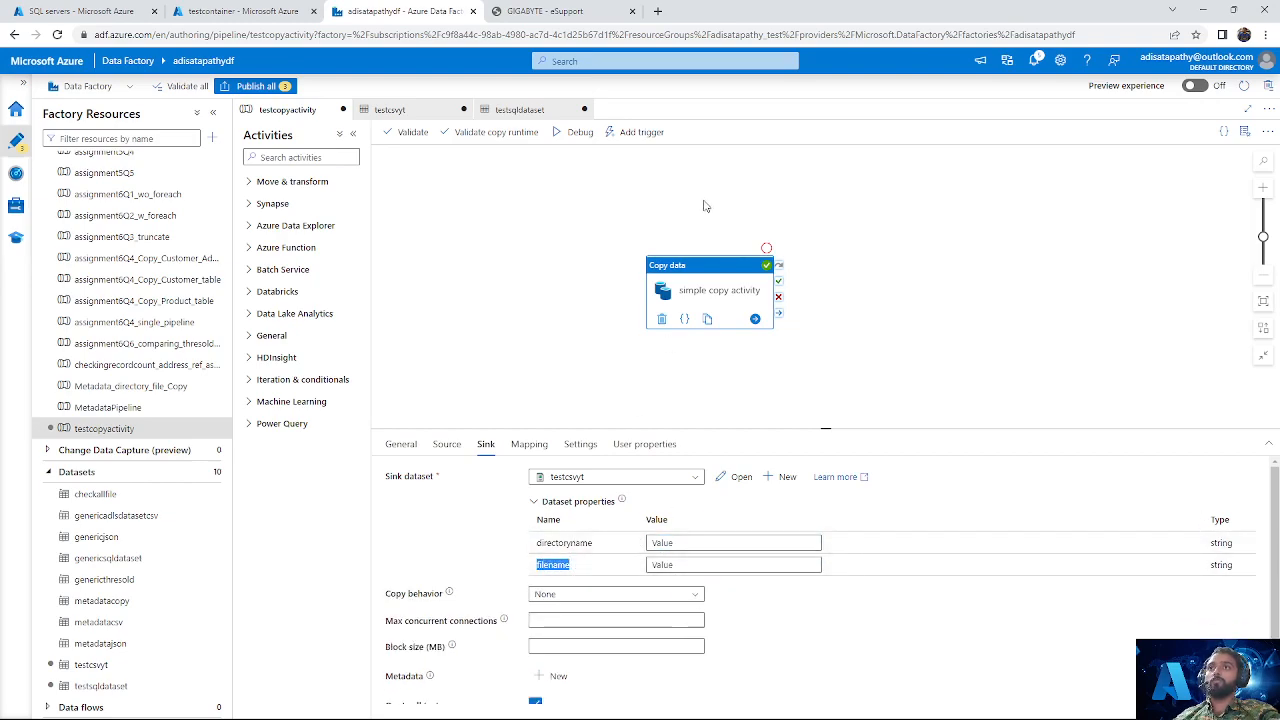
click(688, 542)
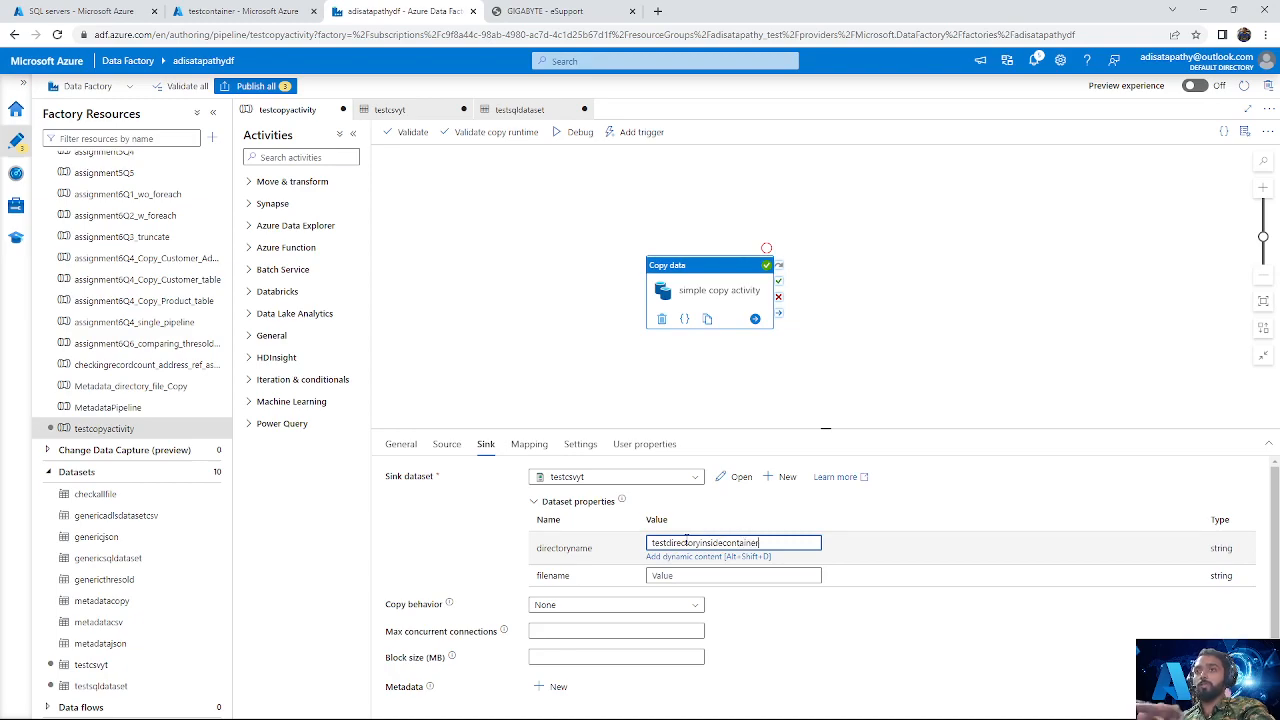
Step: Set the filename parameter of the copy activity's testcsvyt sink to testfile
click(695, 577)
text(testfile)
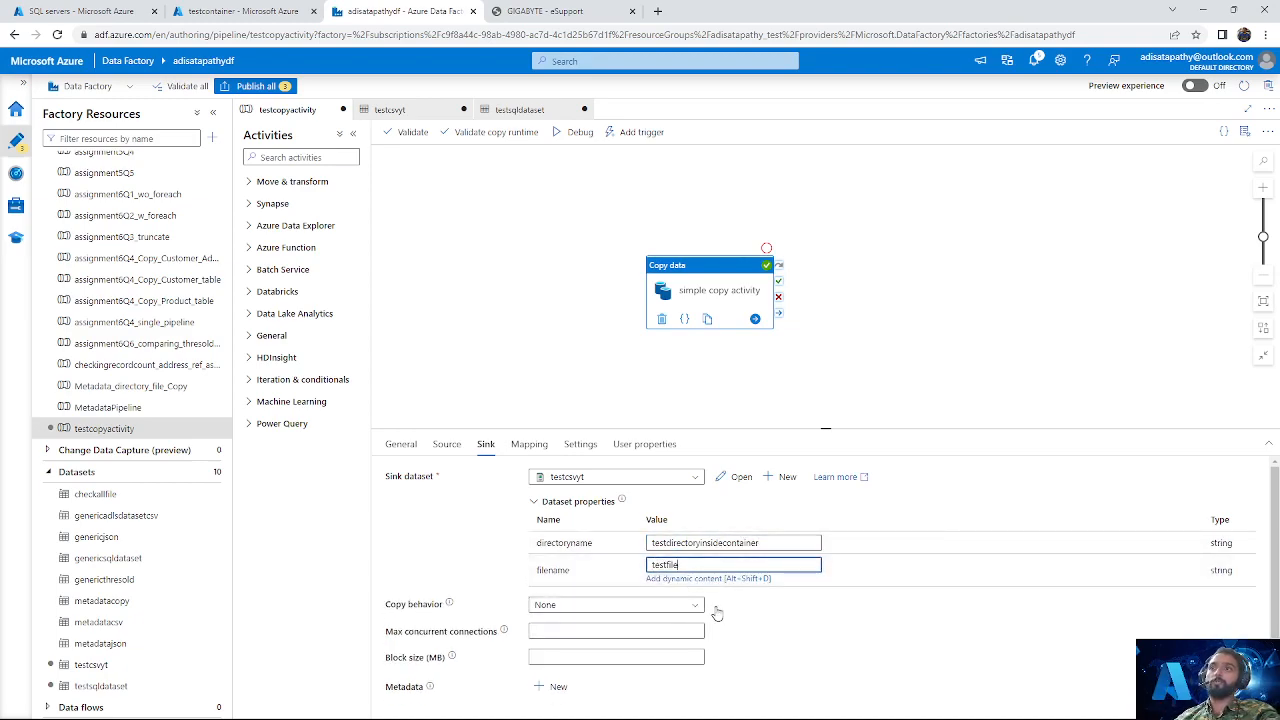
scroll(714, 610, down, 2)
scroll(716, 612, down, 1)
scroll(714, 600, up, 2)
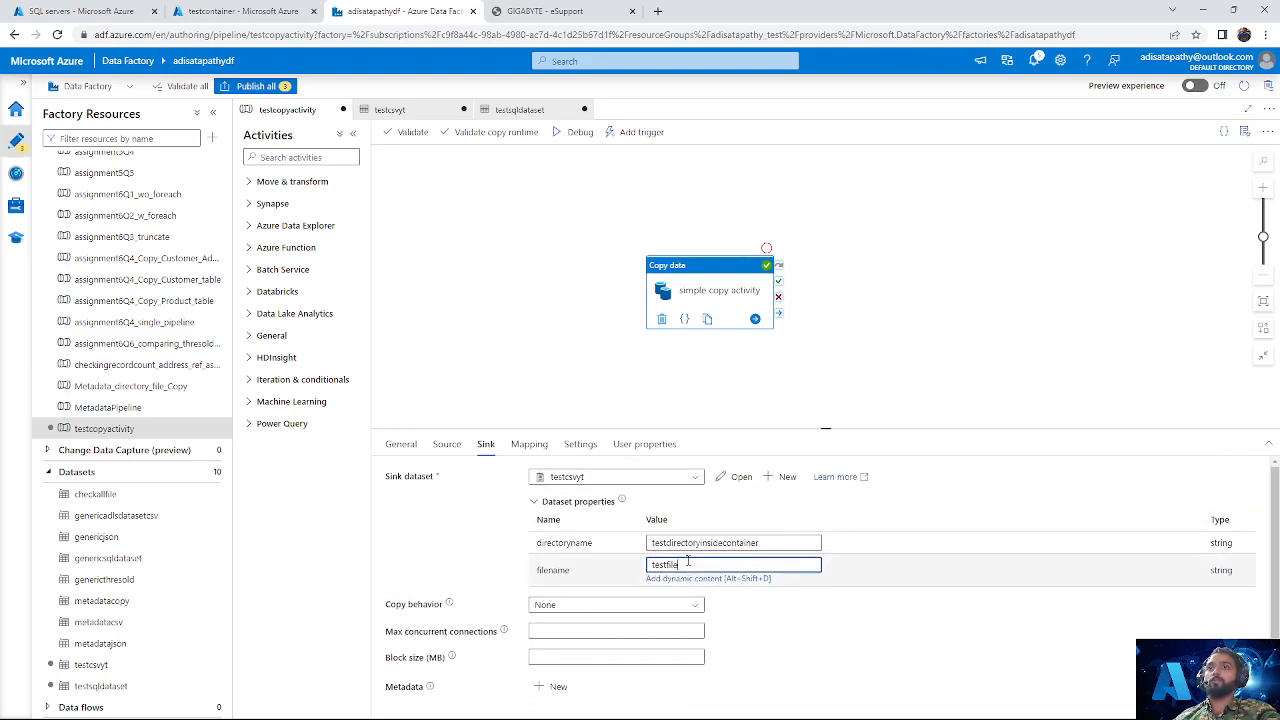
drag(769, 543, 626, 582)
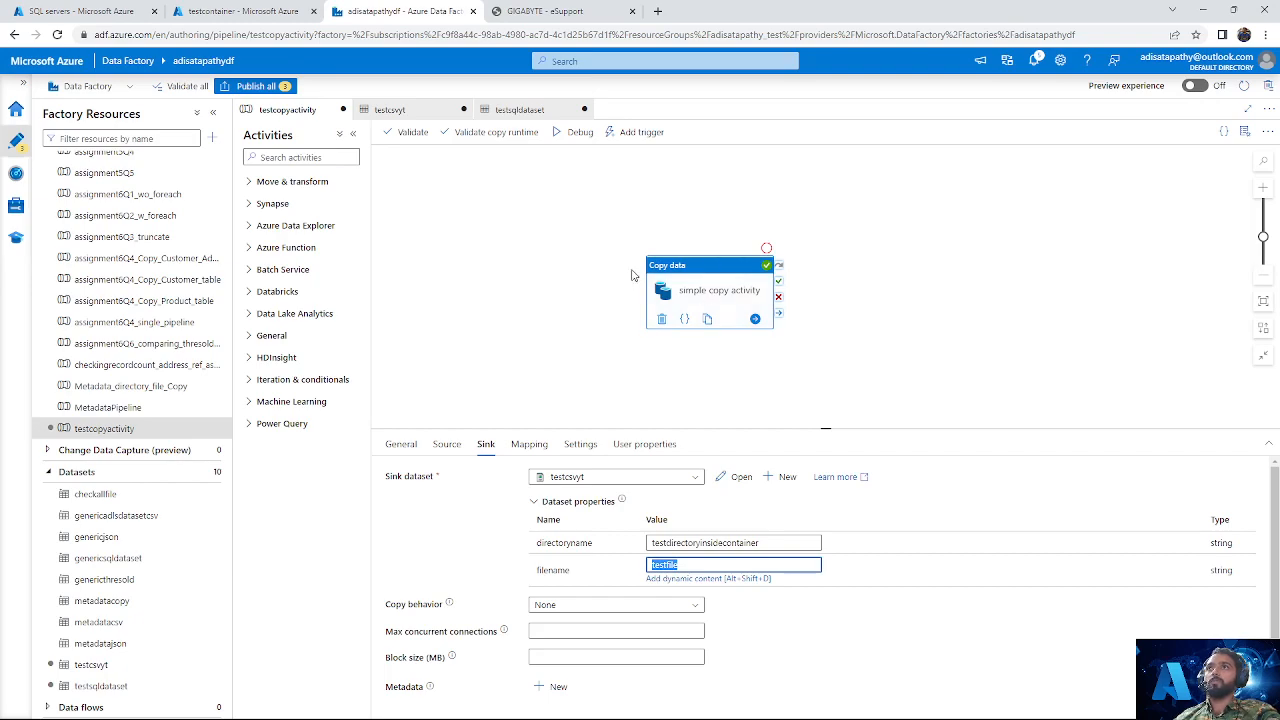
Step: Publish all pending changes: the testcopyactivity pipeline and the testsqldataset and testcsvyt datasets
click(575, 213)
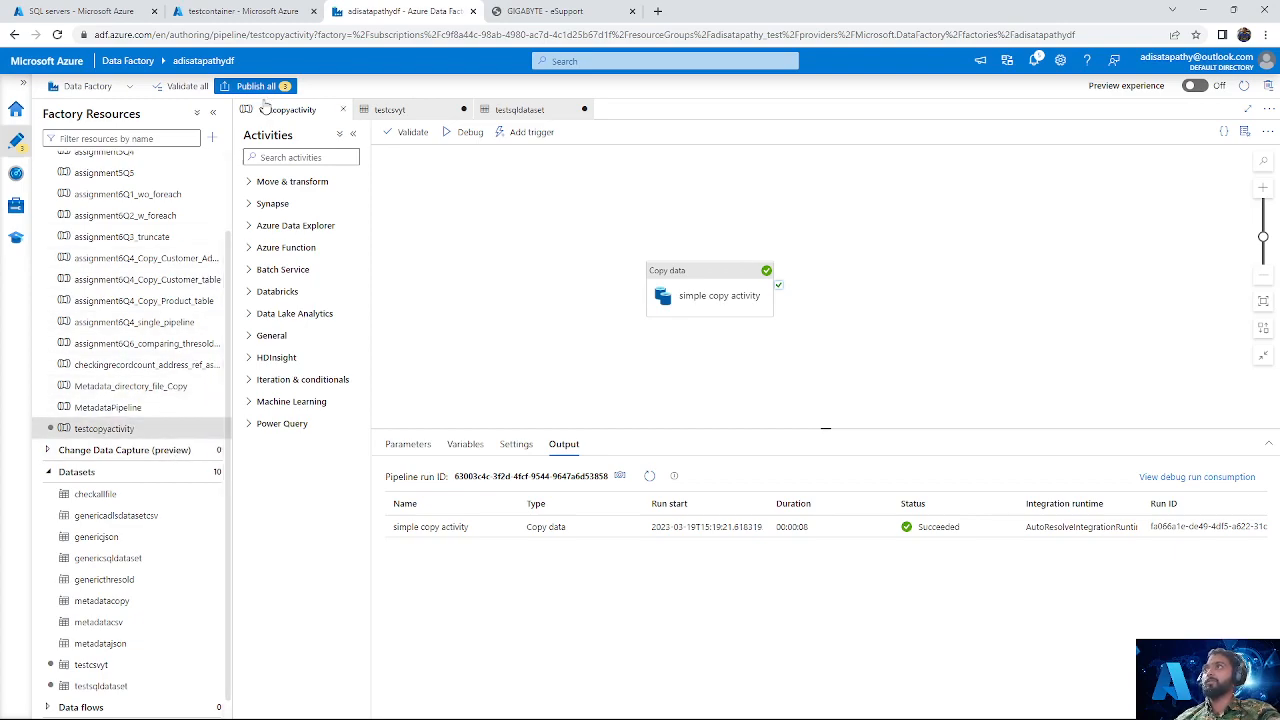
click(256, 86)
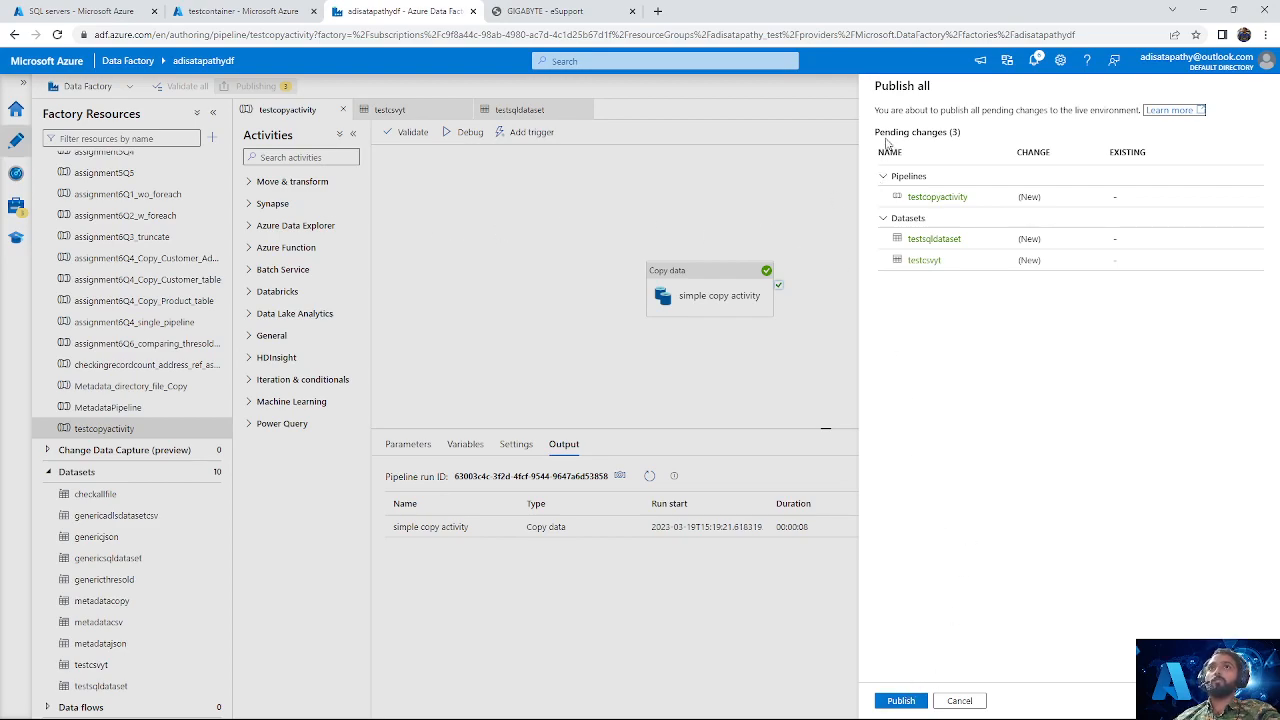
click(910, 701)
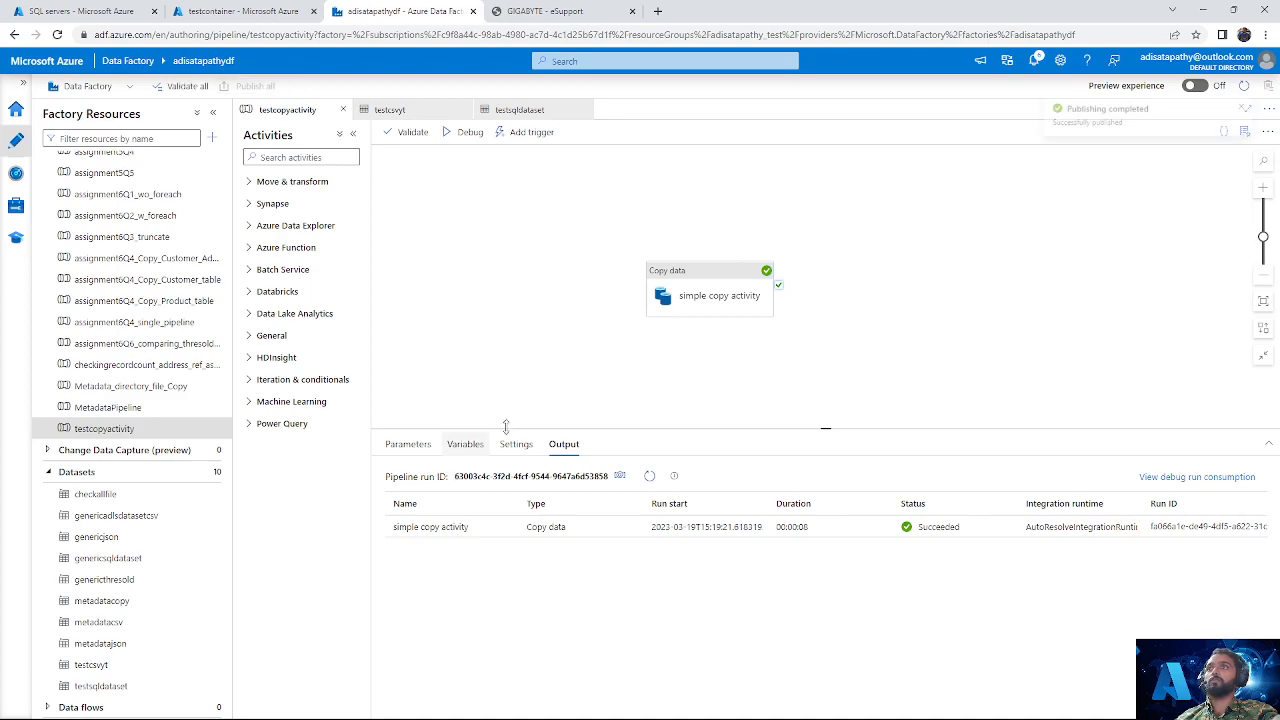
Step: Review the simple copy activity's general settings, its source schema and table parameters, and its sink directory and file name parameters
click(745, 274)
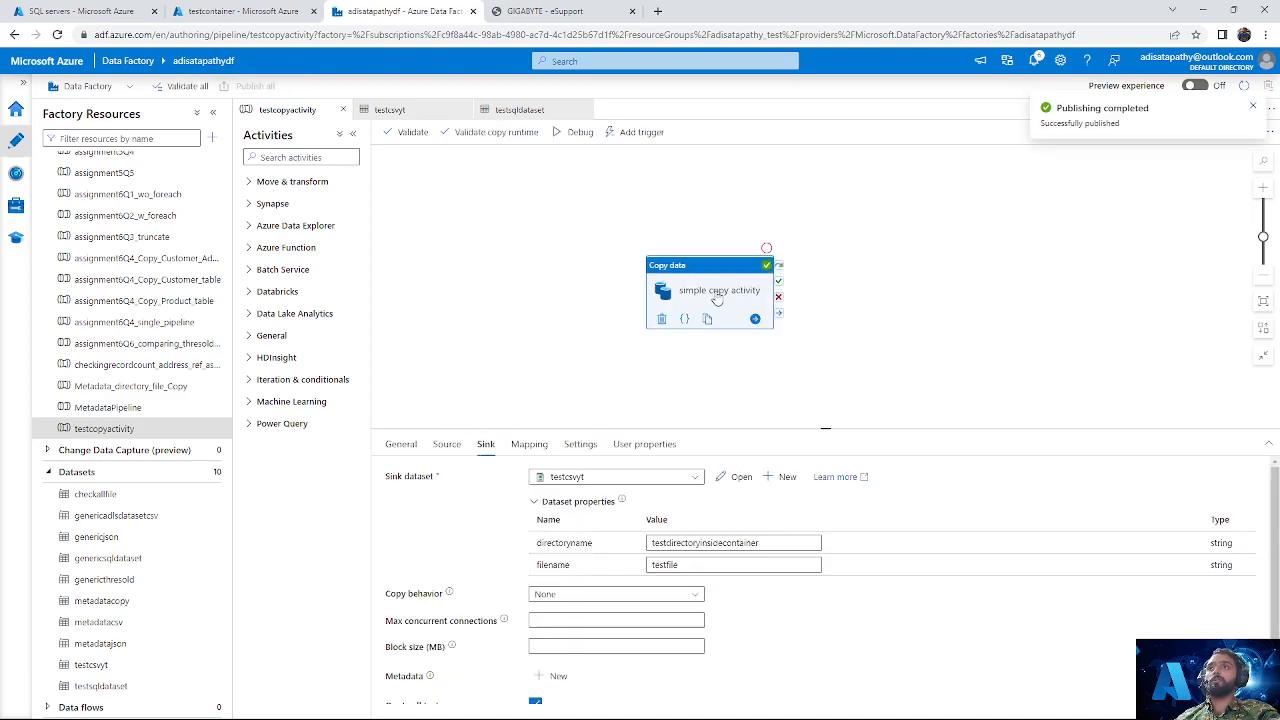
click(401, 445)
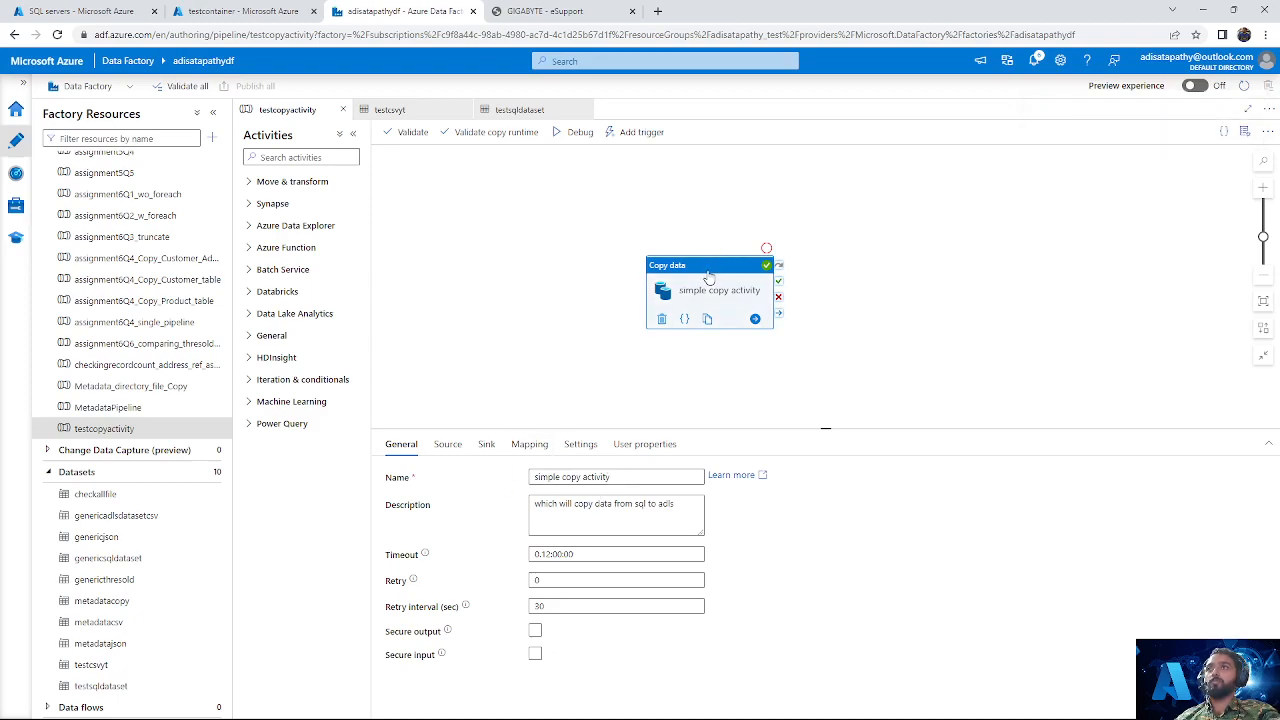
scroll(150, 628, down, 1)
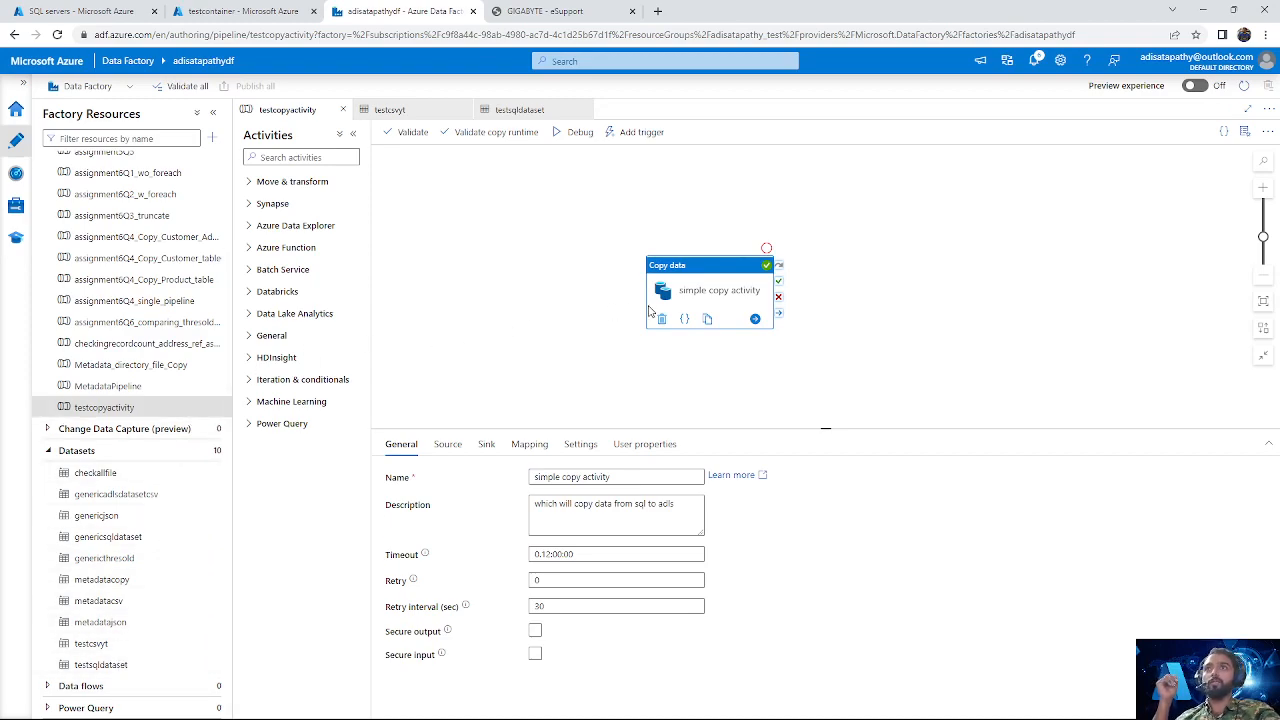
click(448, 444)
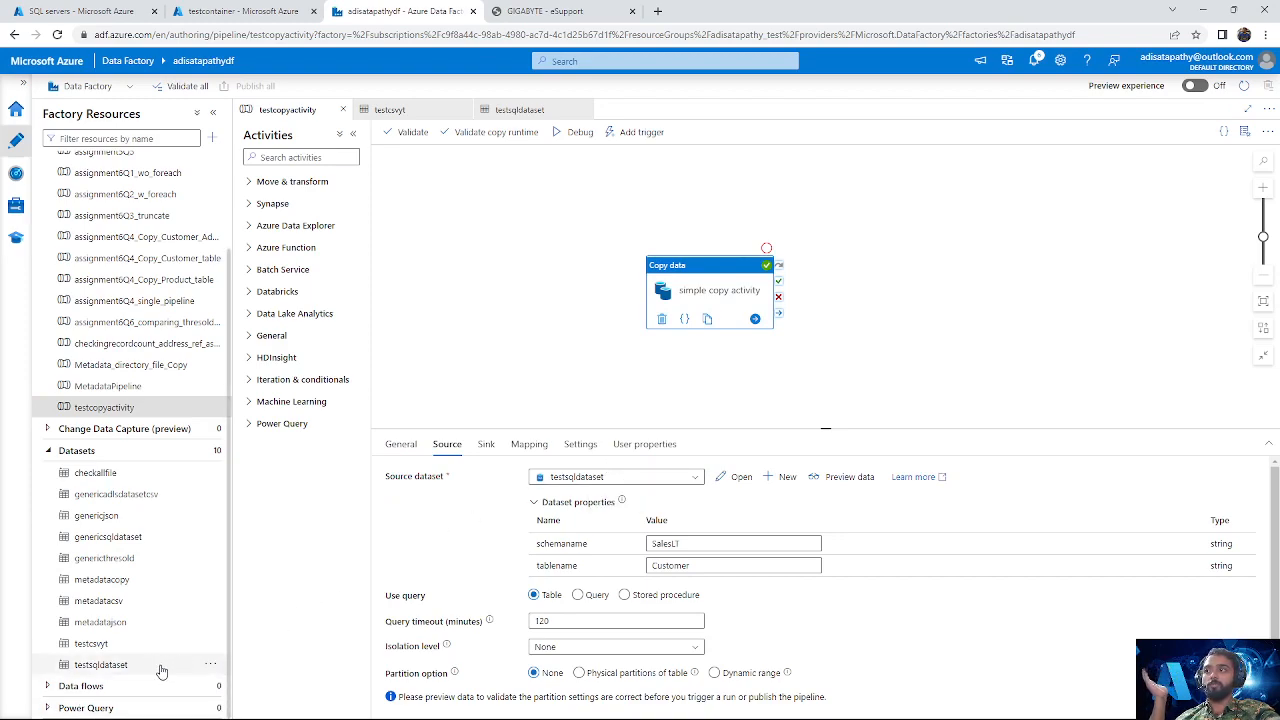
click(693, 543)
click(669, 571)
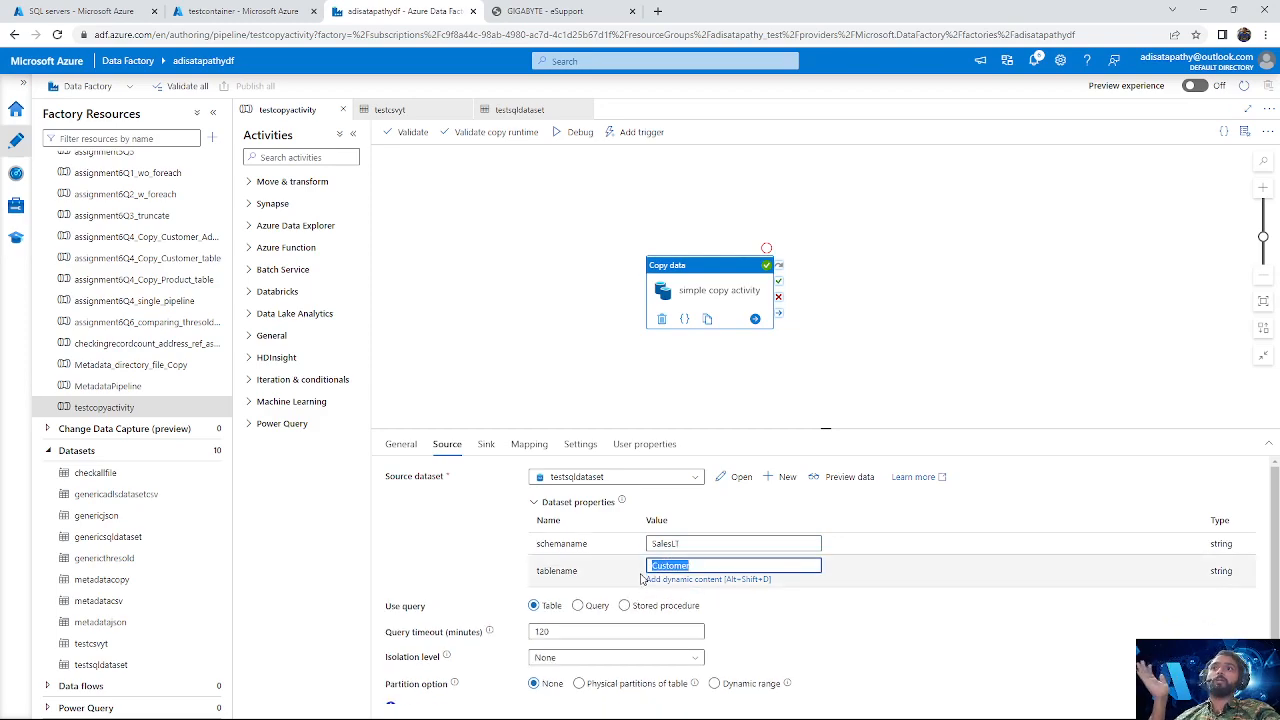
click(486, 444)
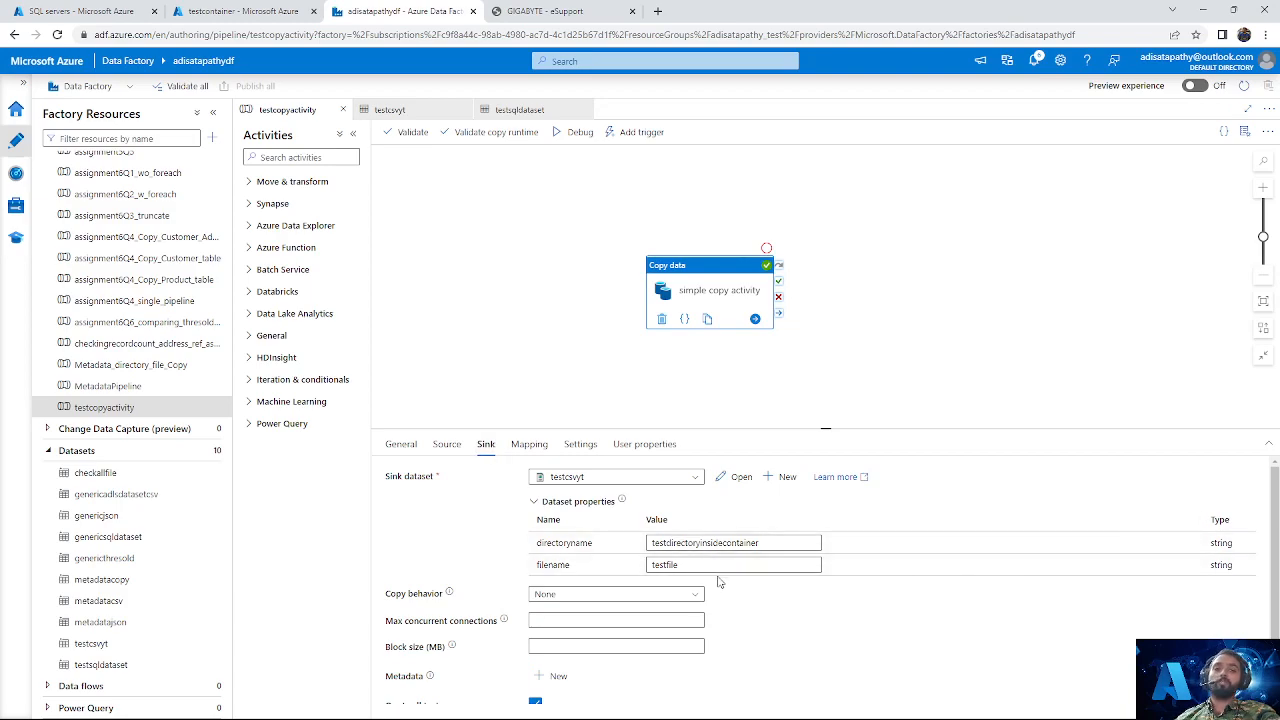
drag(580, 570, 537, 566)
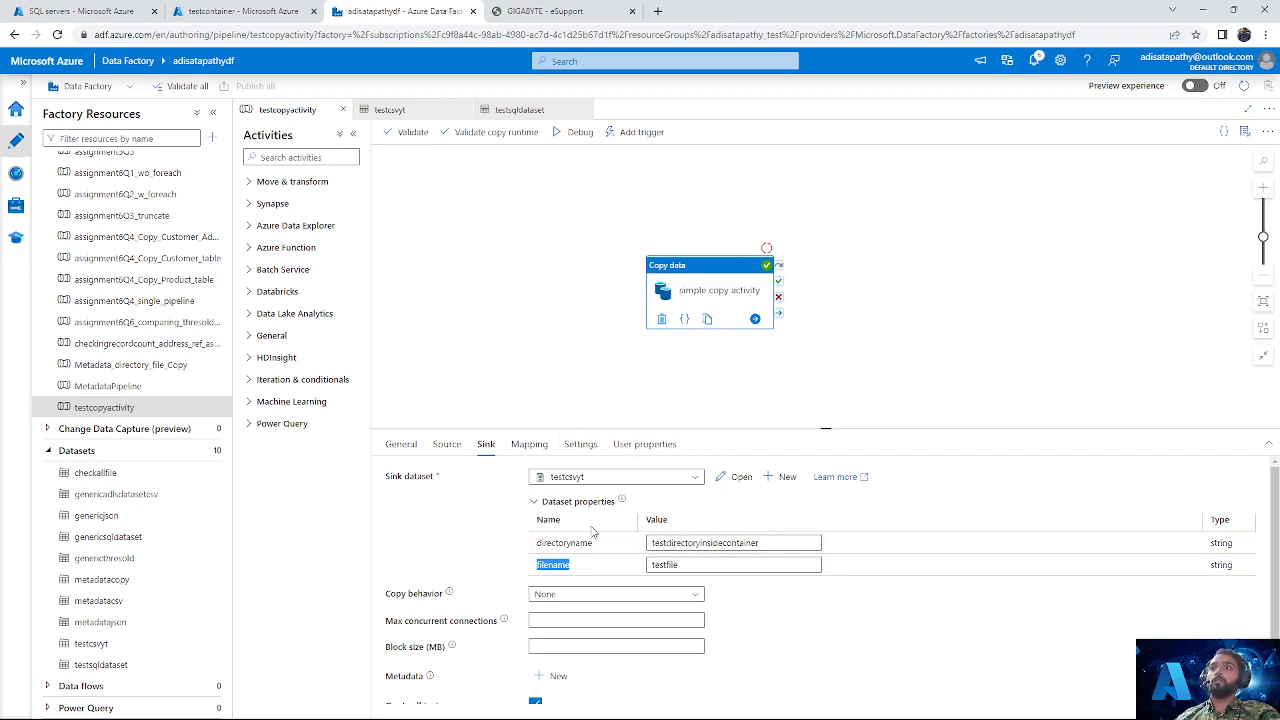
Step: Debug the testcopyactivity pipeline and refresh the run status
click(516, 282)
click(466, 131)
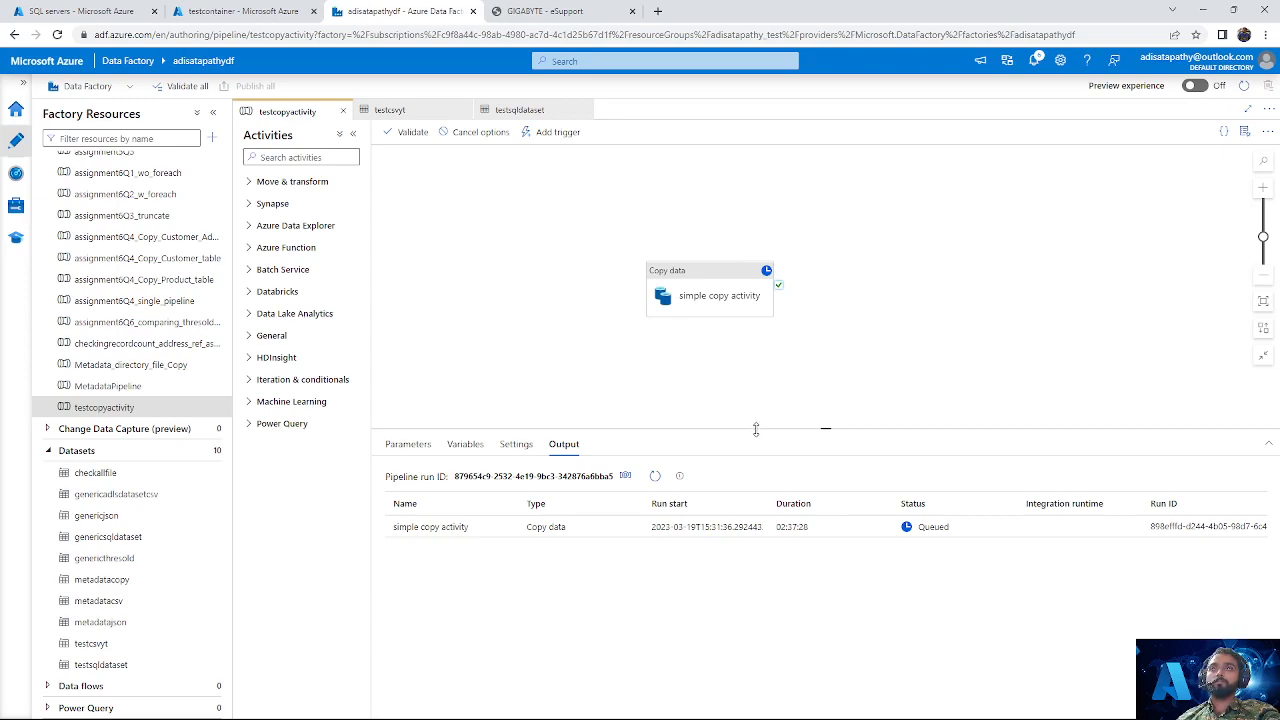
click(655, 476)
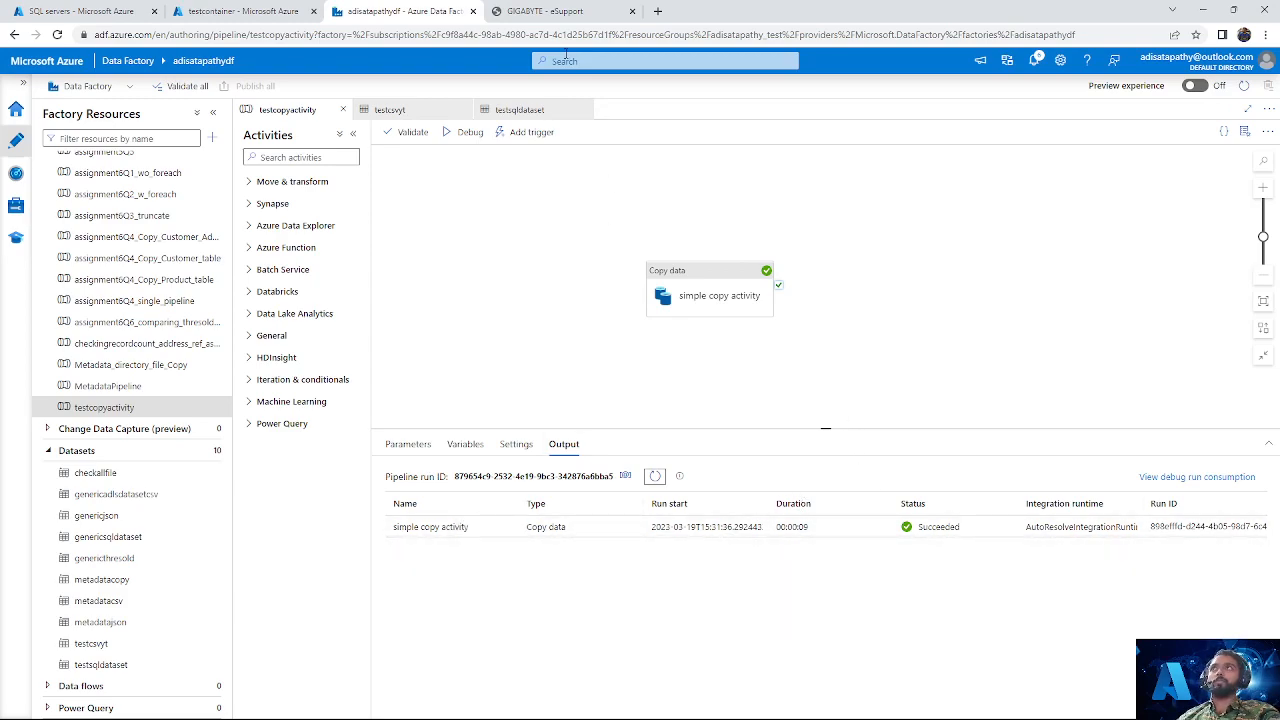
Step: Switch to testcontainer in the Azure portal, refresh its contents, and open the testdirectoryinsidecontainer folder to check the copied file
click(292, 10)
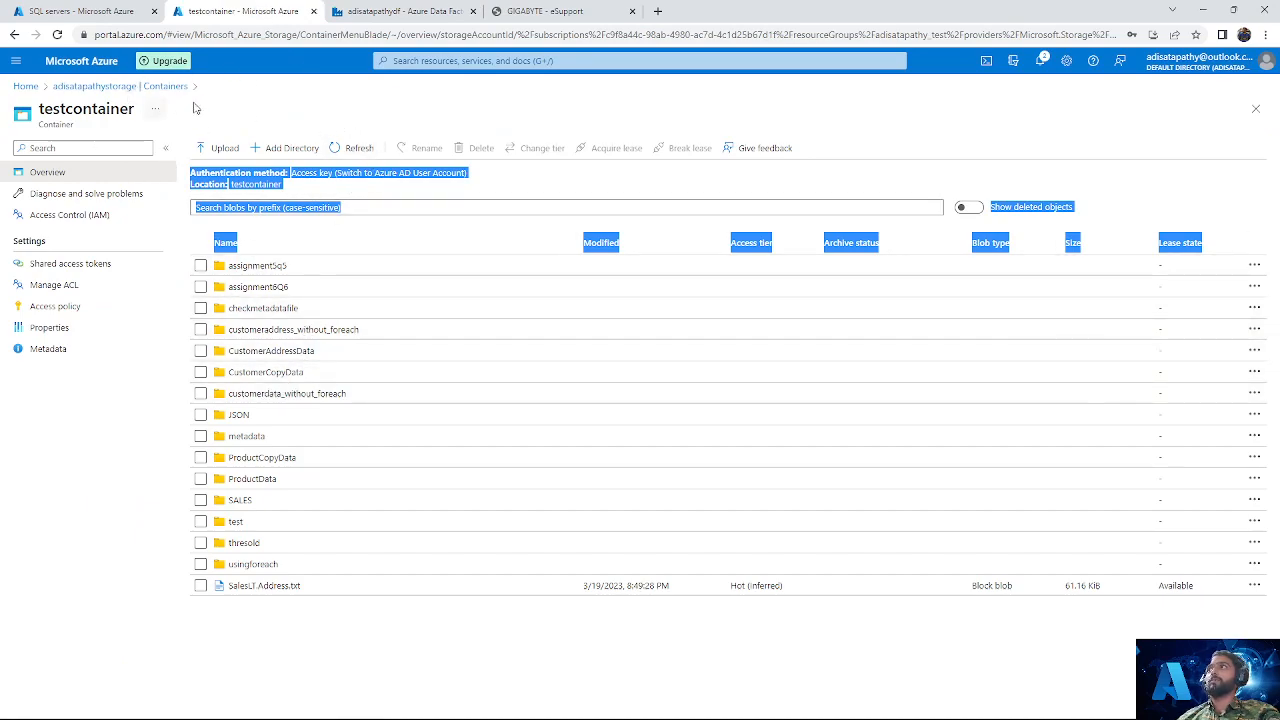
click(352, 148)
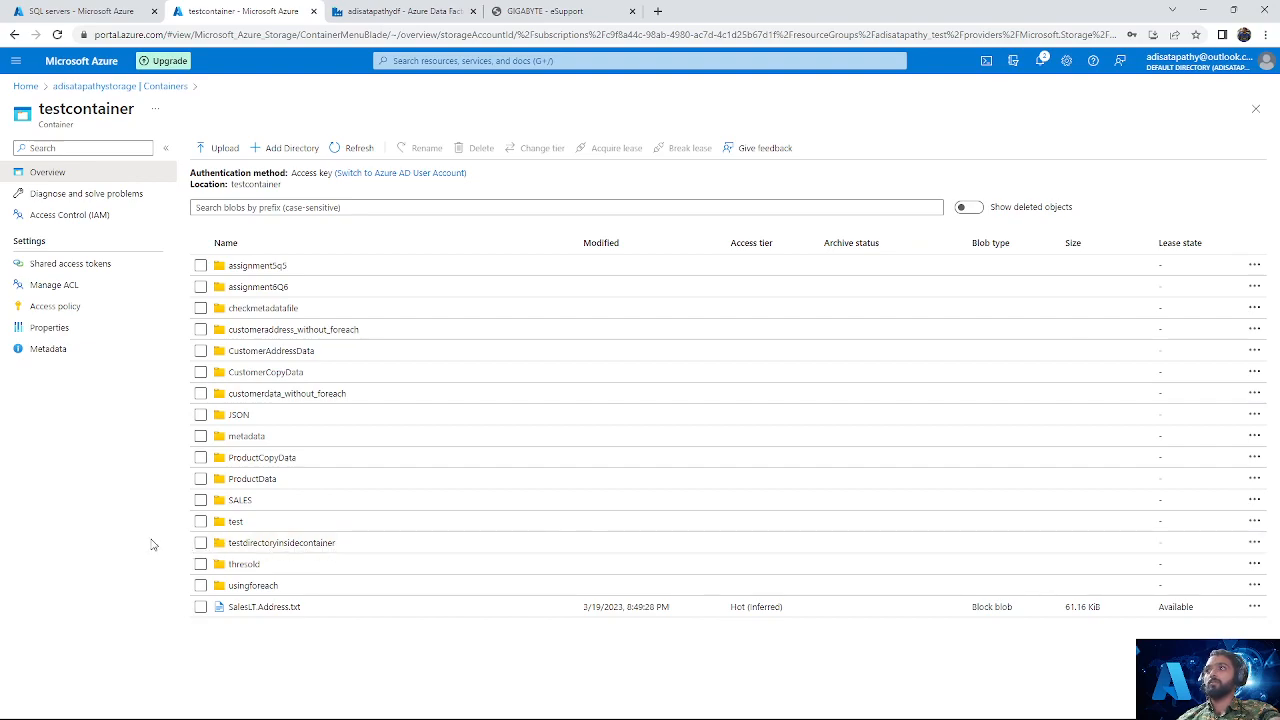
click(200, 542)
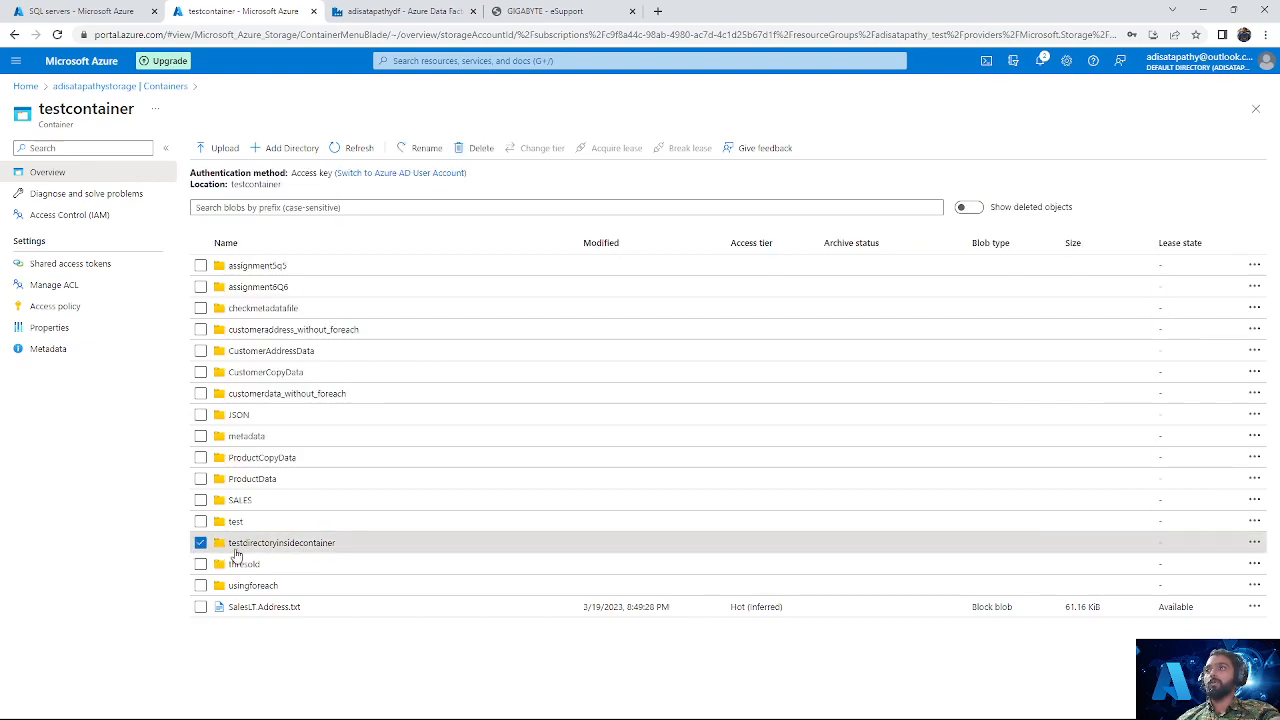
click(292, 547)
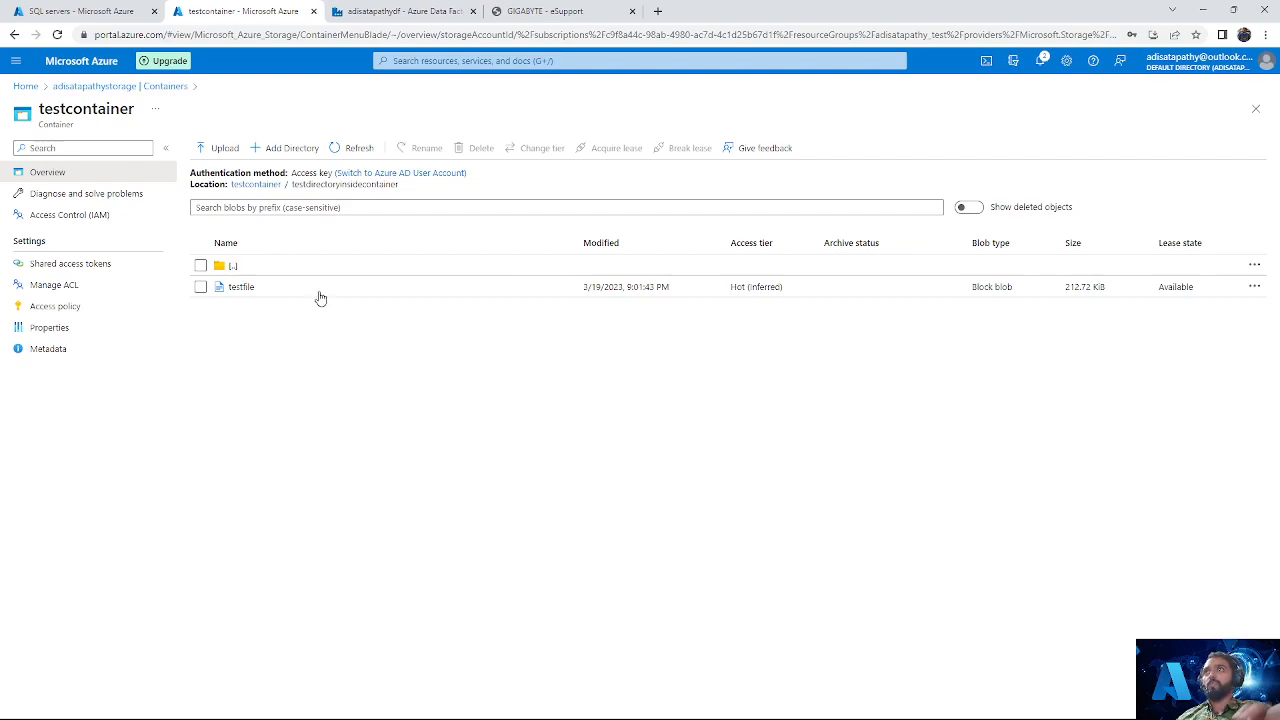
Step: Back in Data Factory, switch the simple copy activity's source from Table to Query and start editing its query
click(380, 10)
click(665, 300)
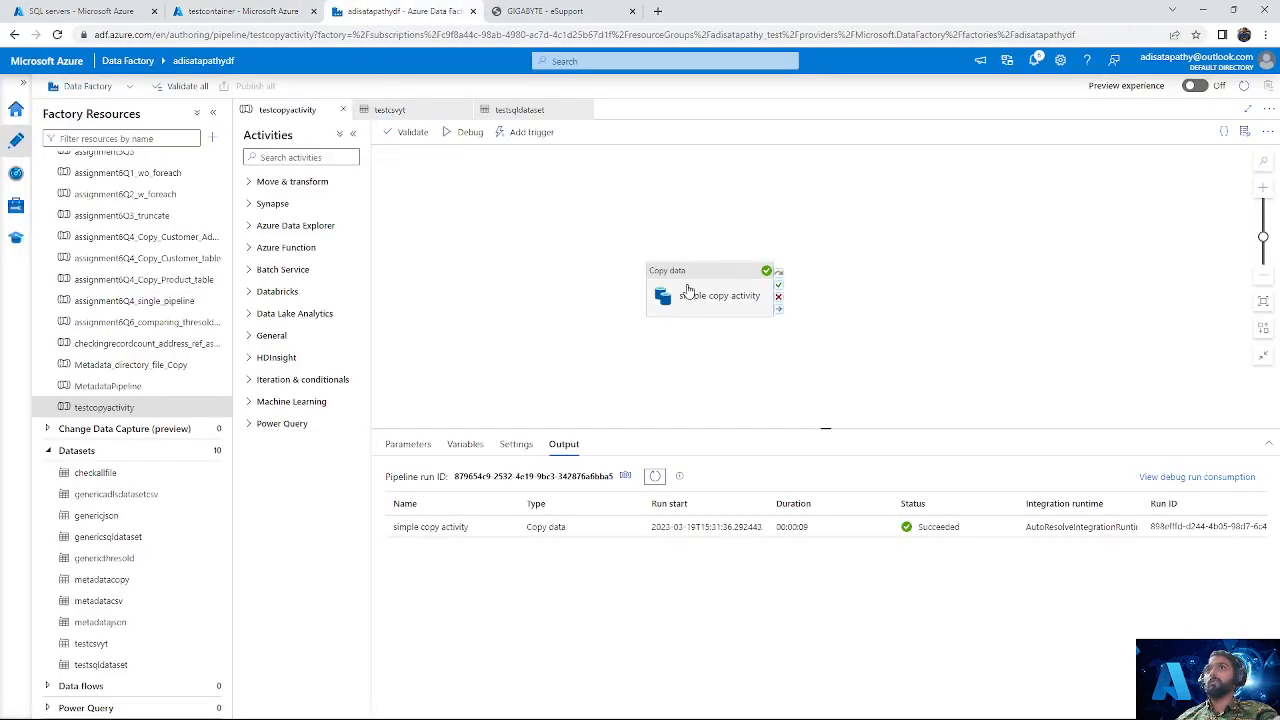
click(447, 444)
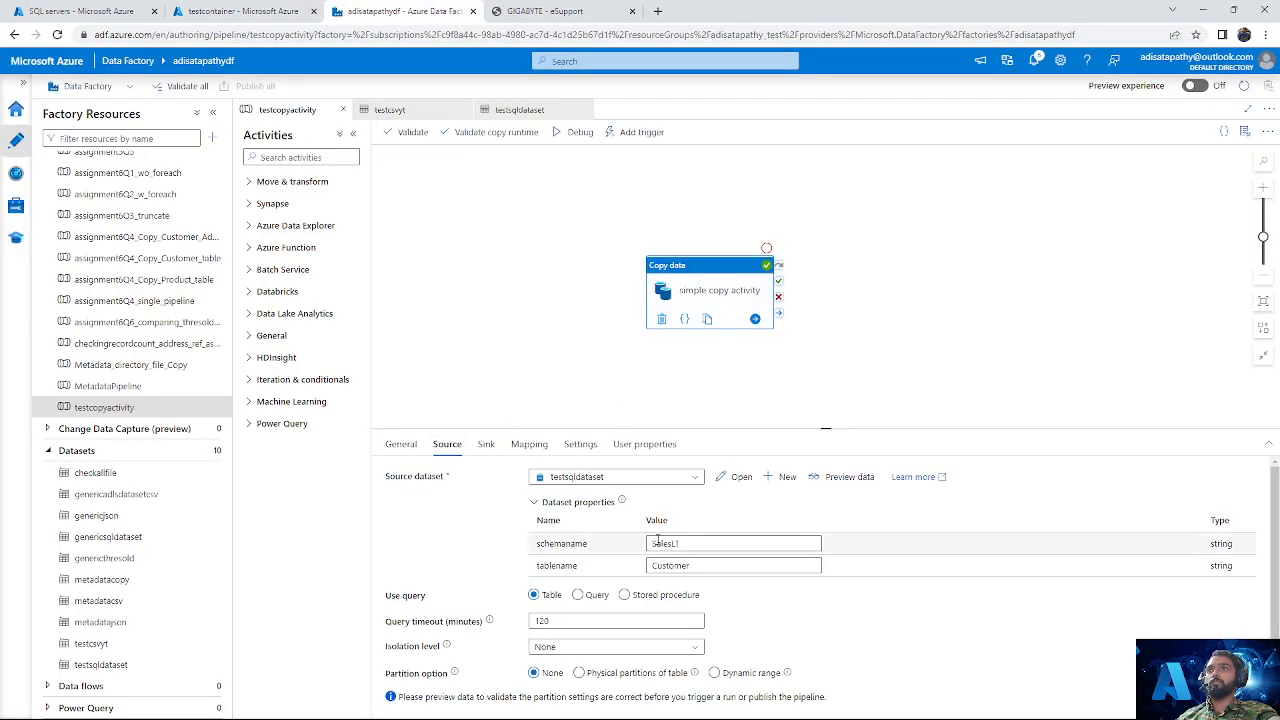
click(578, 598)
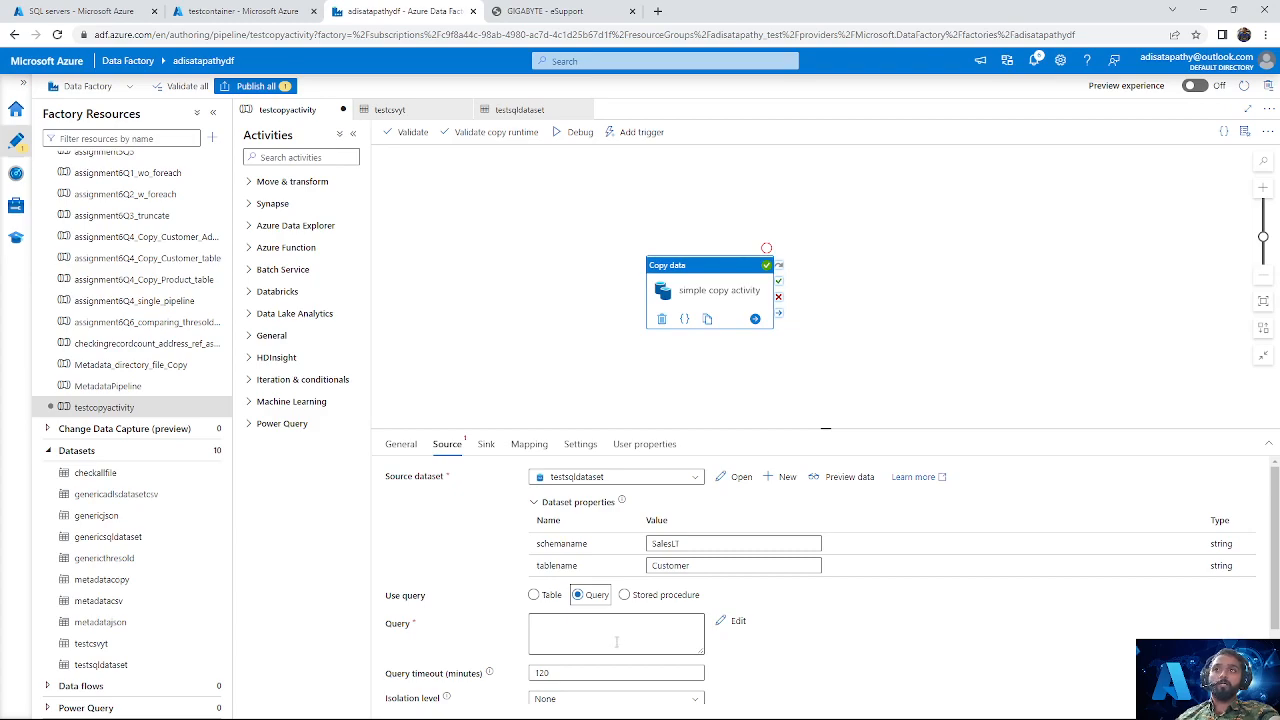
click(616, 635)
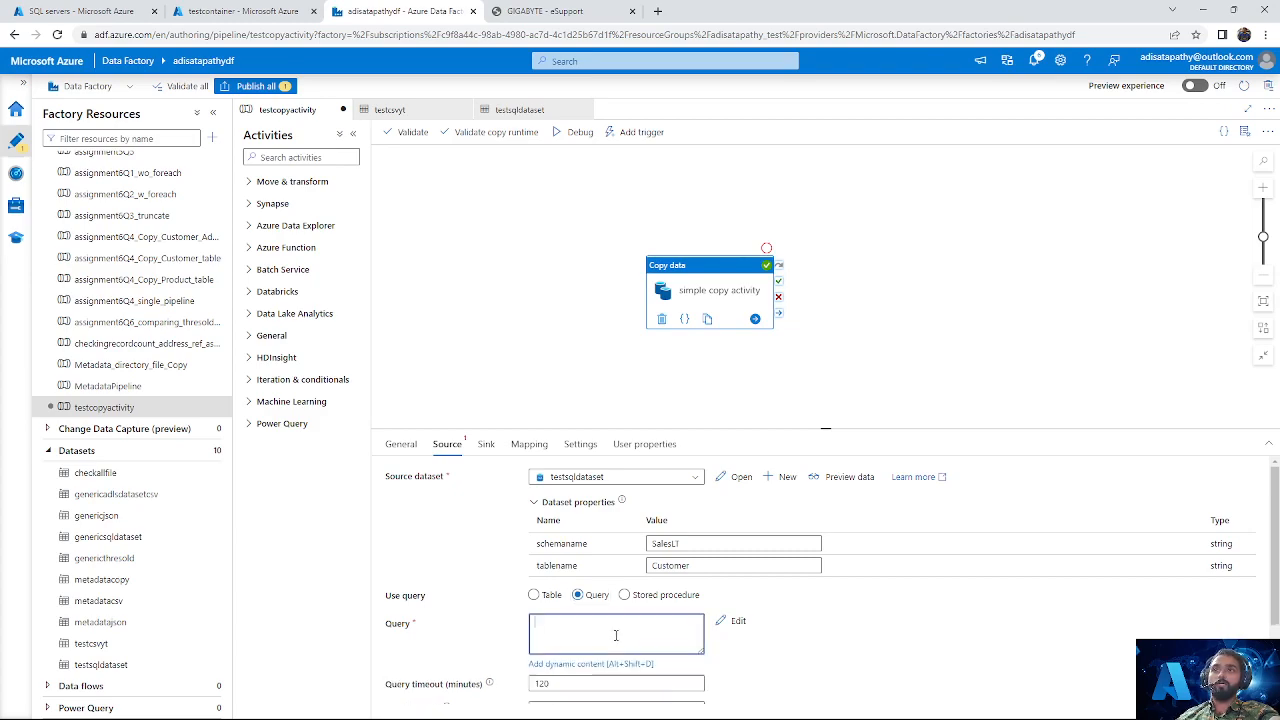
Step: Check the root folder of testcontainer in the Azure portal, and return to the copy activity's source tablename in Data Factory
click(245, 11)
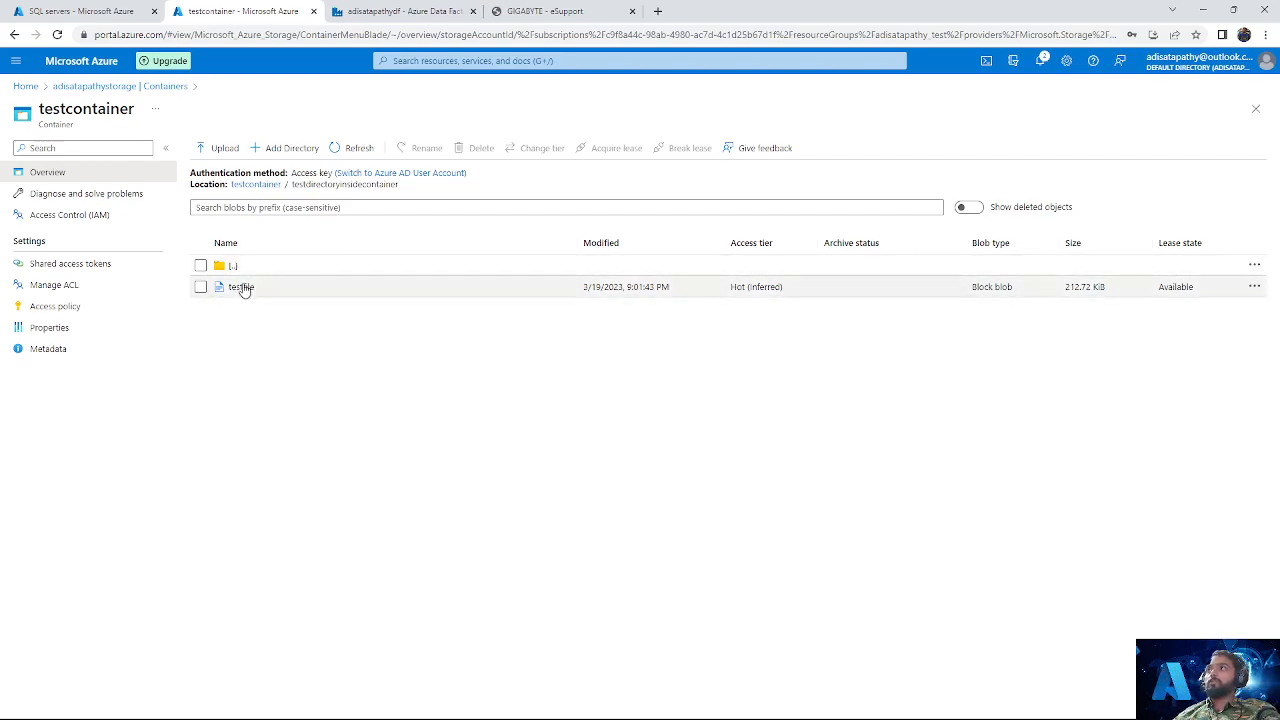
click(262, 186)
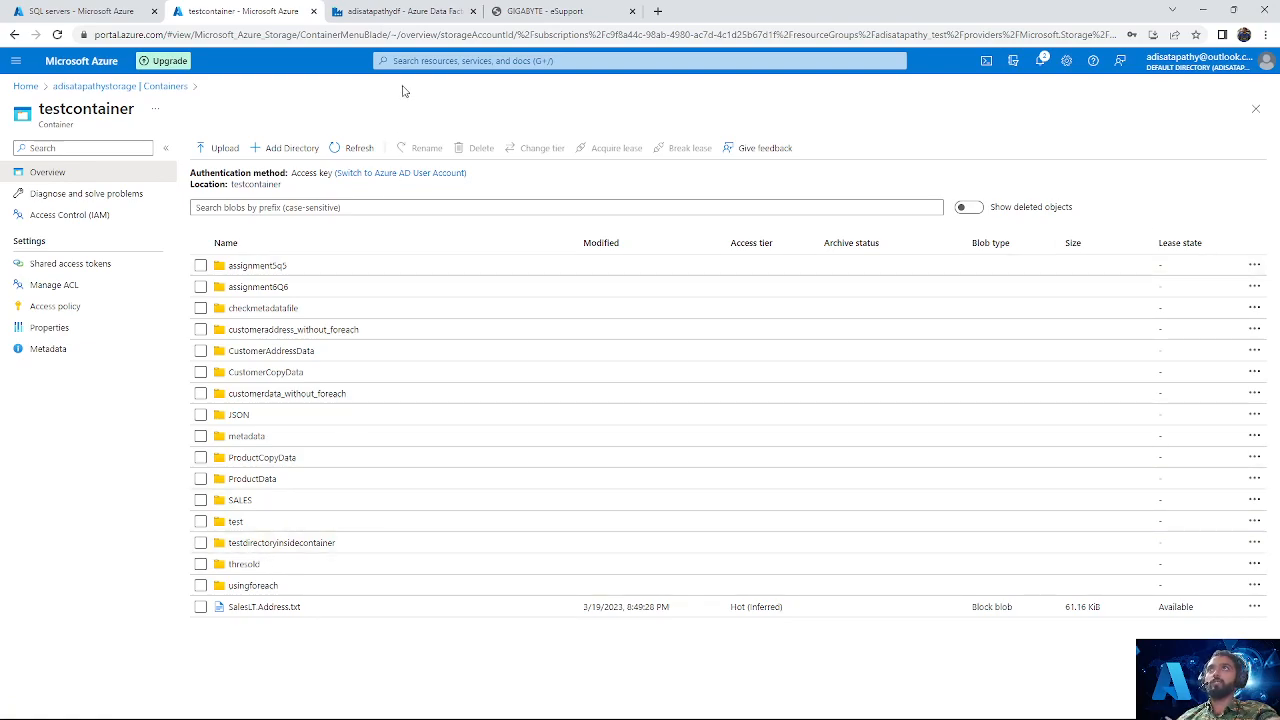
click(388, 10)
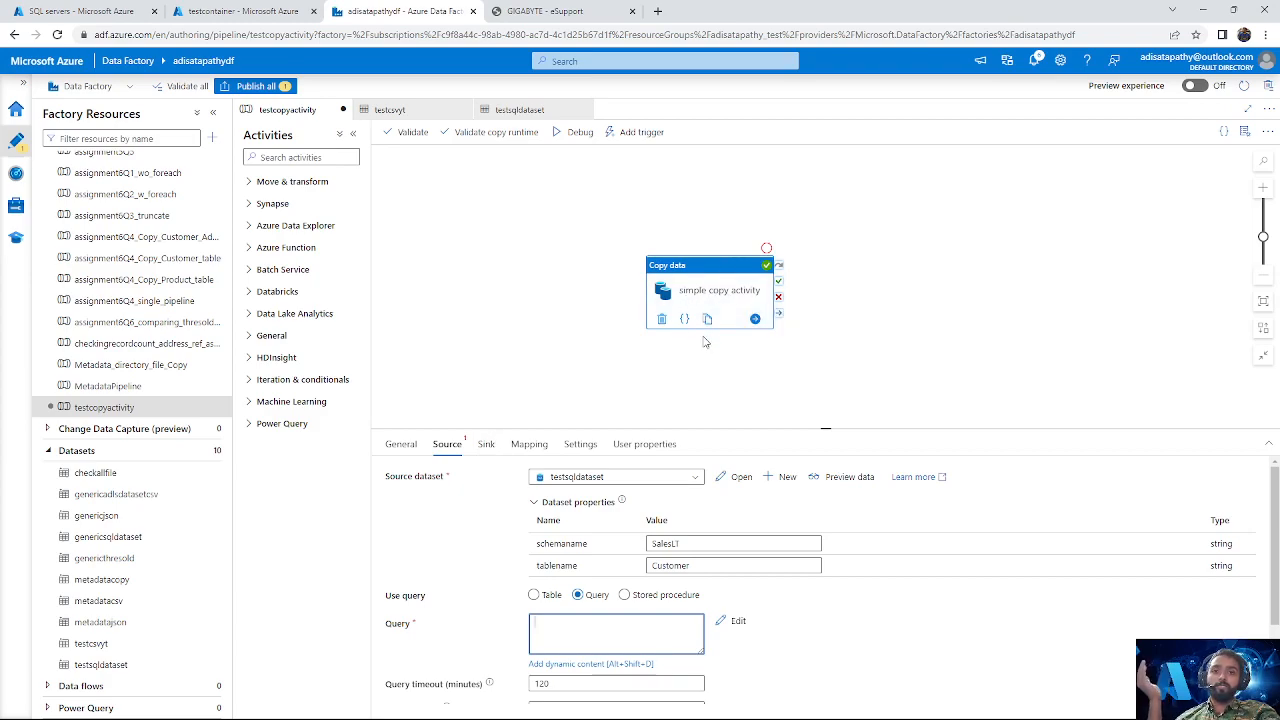
drag(706, 565, 669, 566)
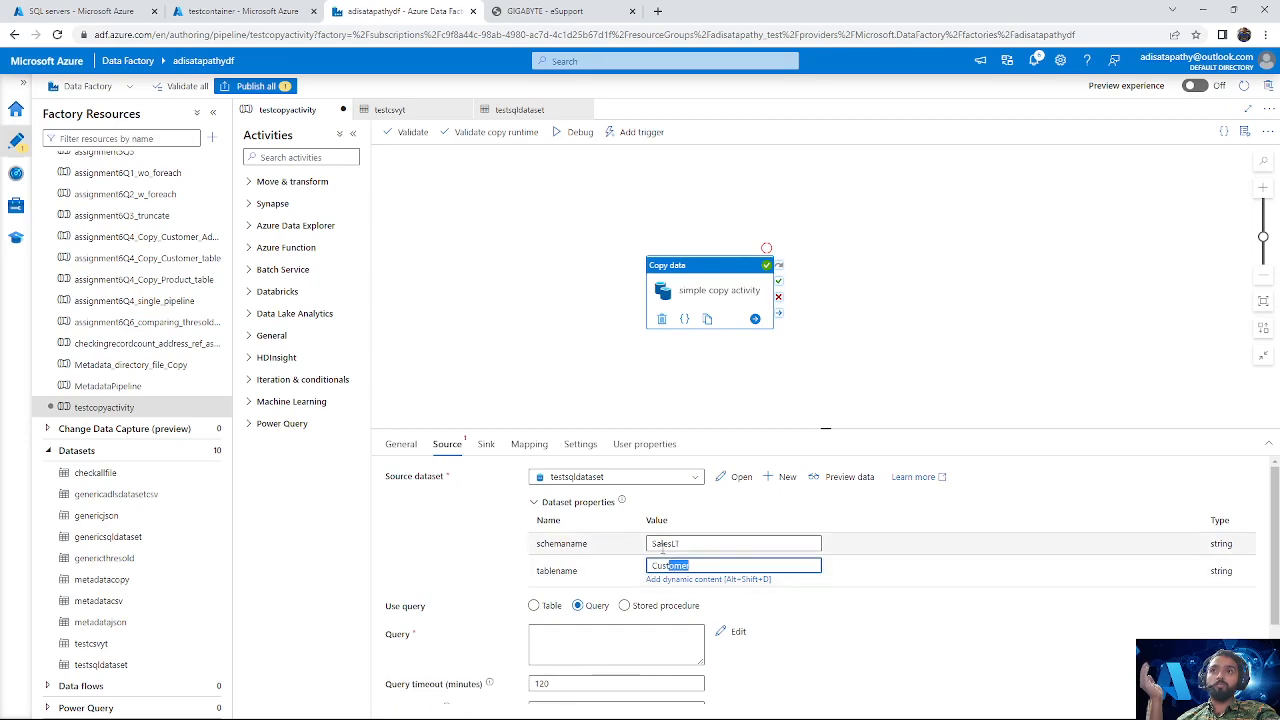